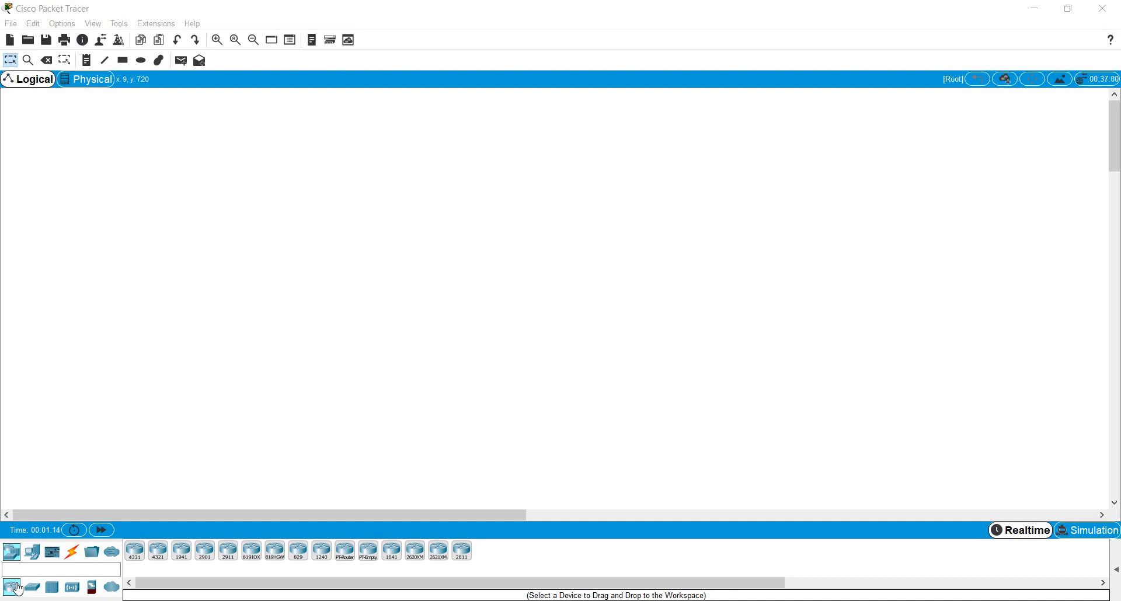
- Place three 2960 switches side by side across the workspace, spaced apart for three separate networks
click(33, 587)
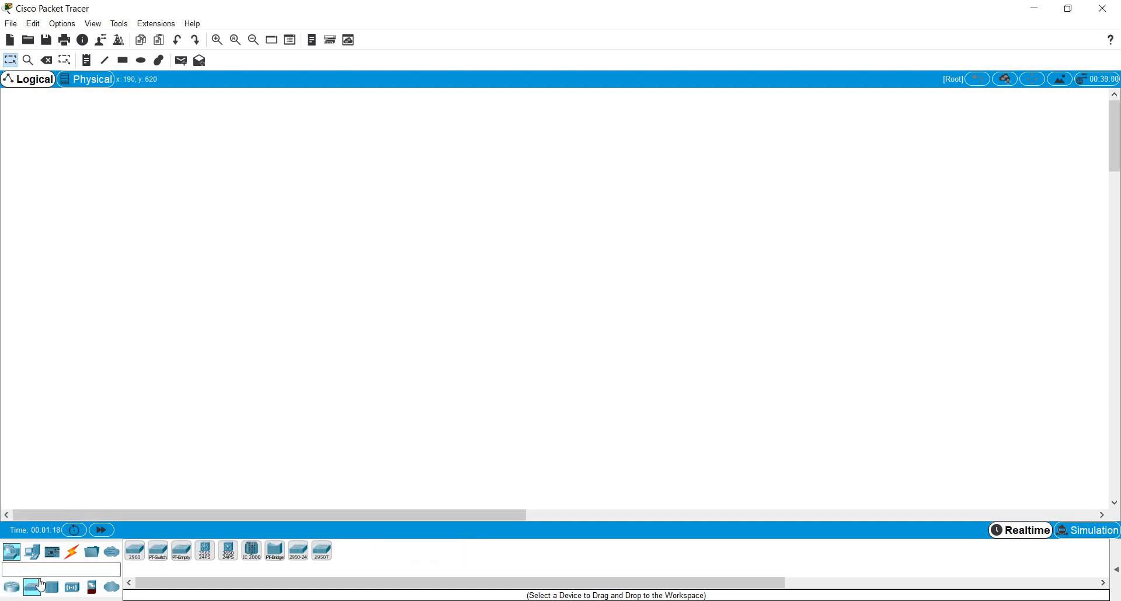
drag(135, 551, 308, 257)
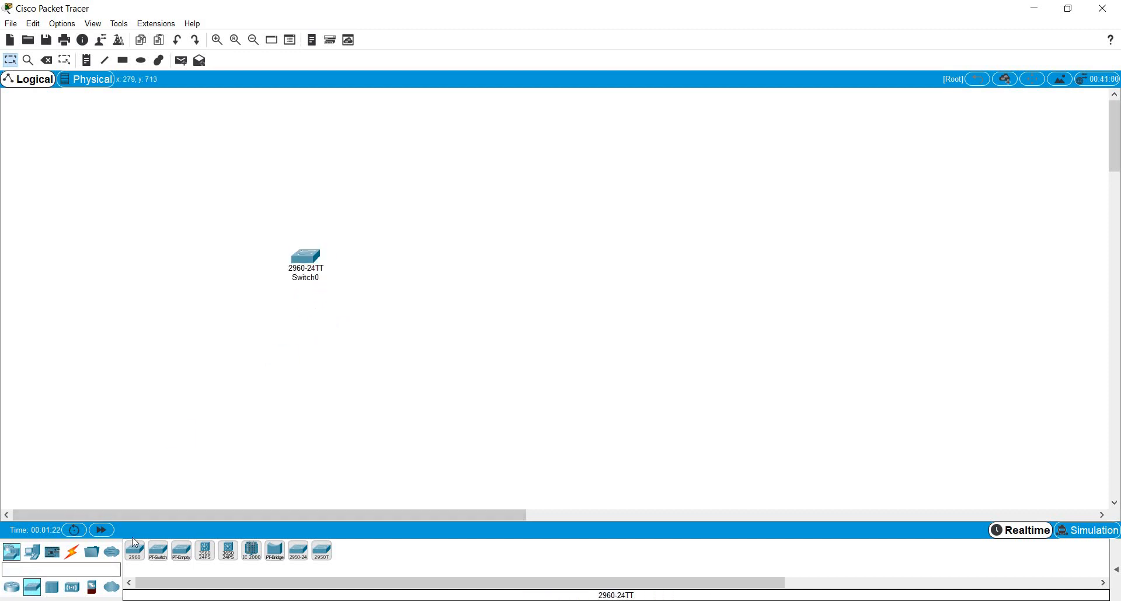
key(ctrl+z)
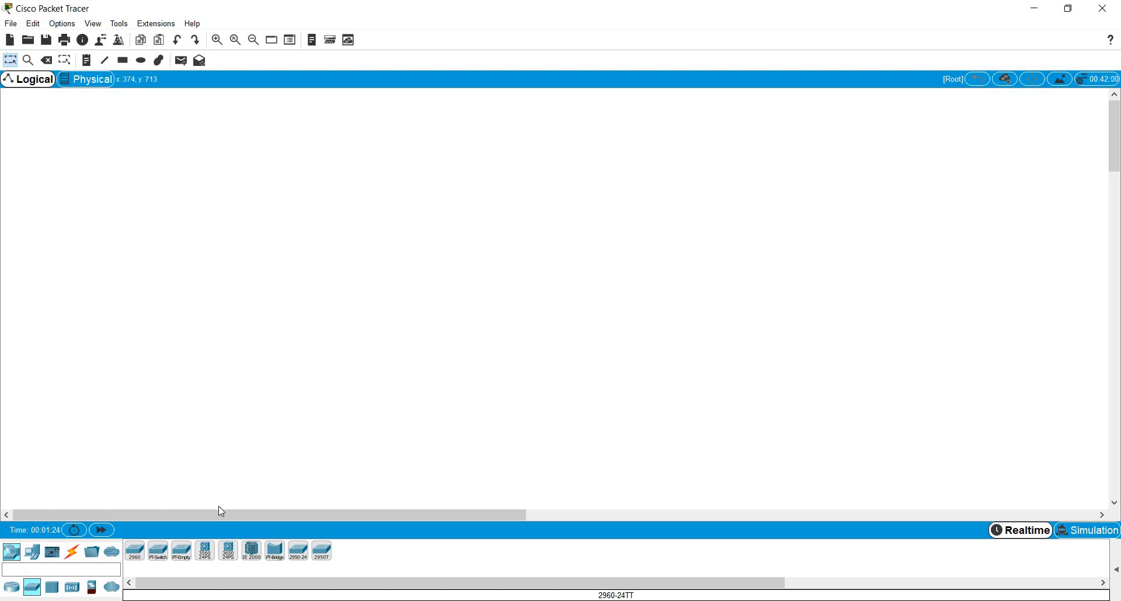
drag(142, 551, 327, 247)
drag(135, 559, 564, 273)
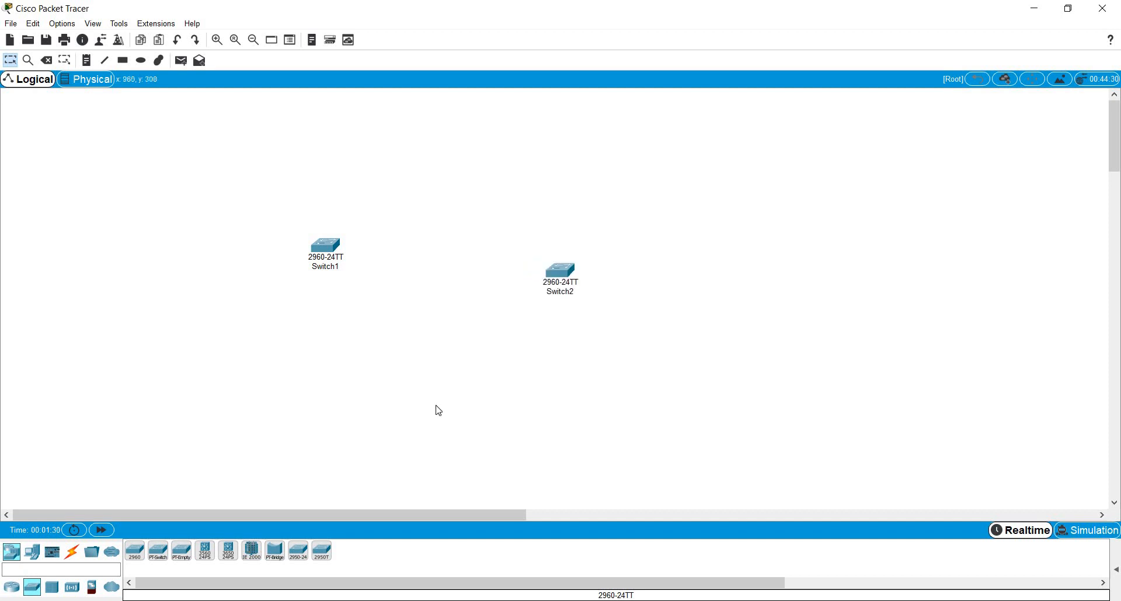
drag(140, 559, 737, 288)
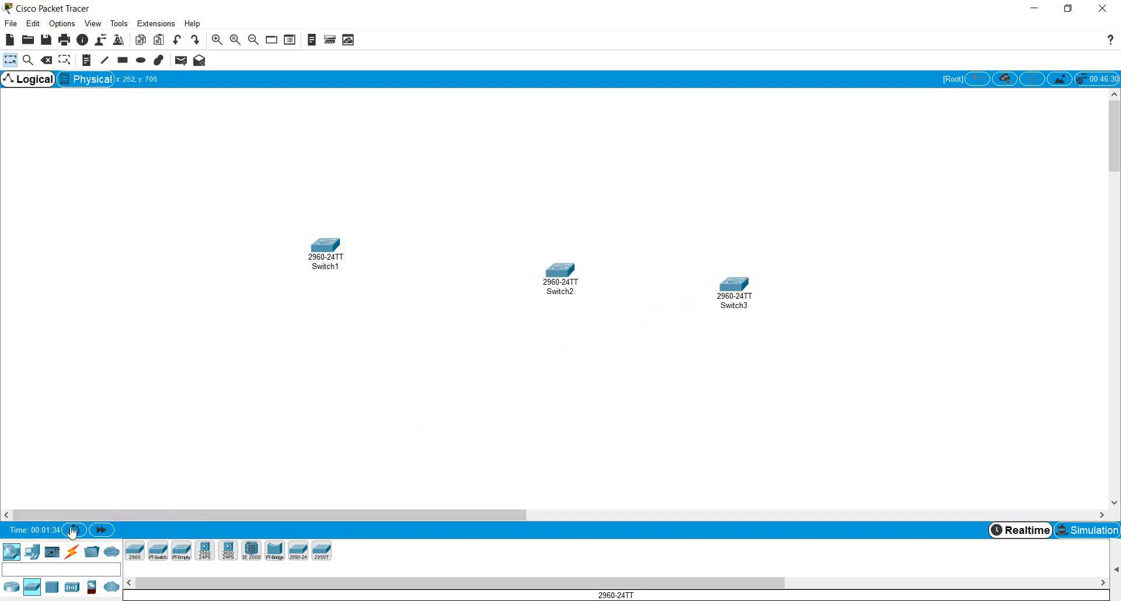
- Place two PCs and a laptop in a row below Switch1
click(33, 552)
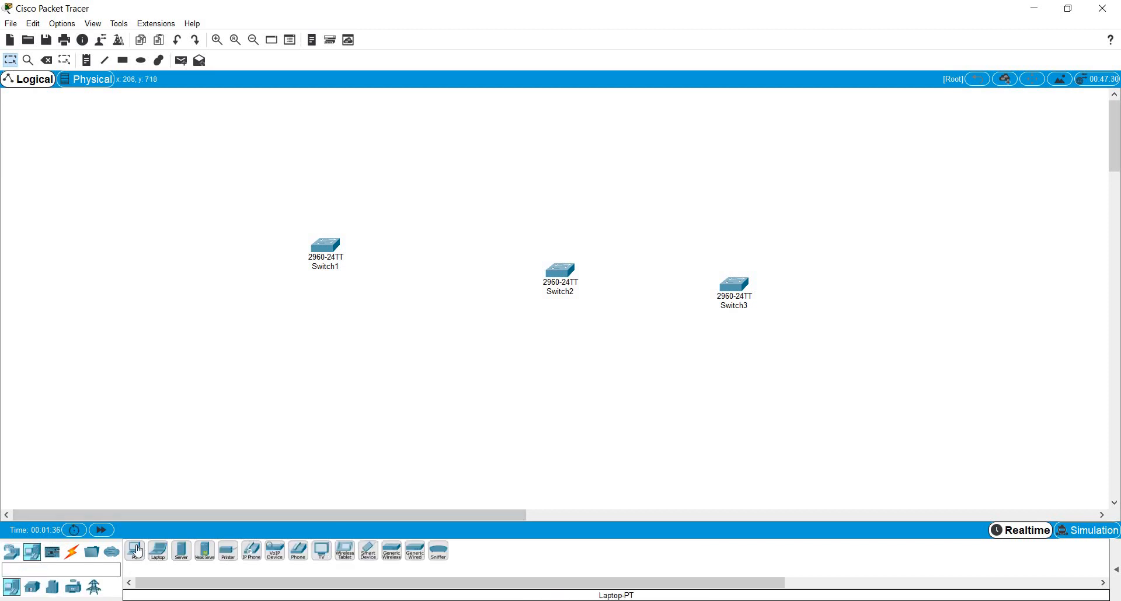
drag(135, 552, 228, 336)
drag(134, 552, 288, 352)
drag(169, 550, 350, 357)
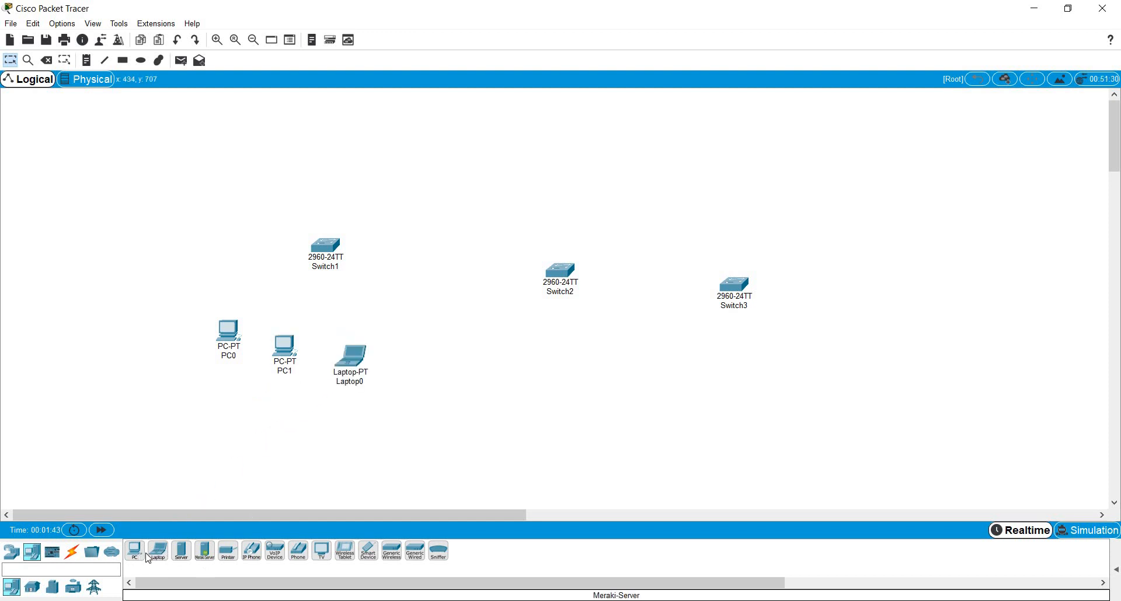
- Add two more PCs and a laptop in a row below Switch2
drag(135, 552, 491, 359)
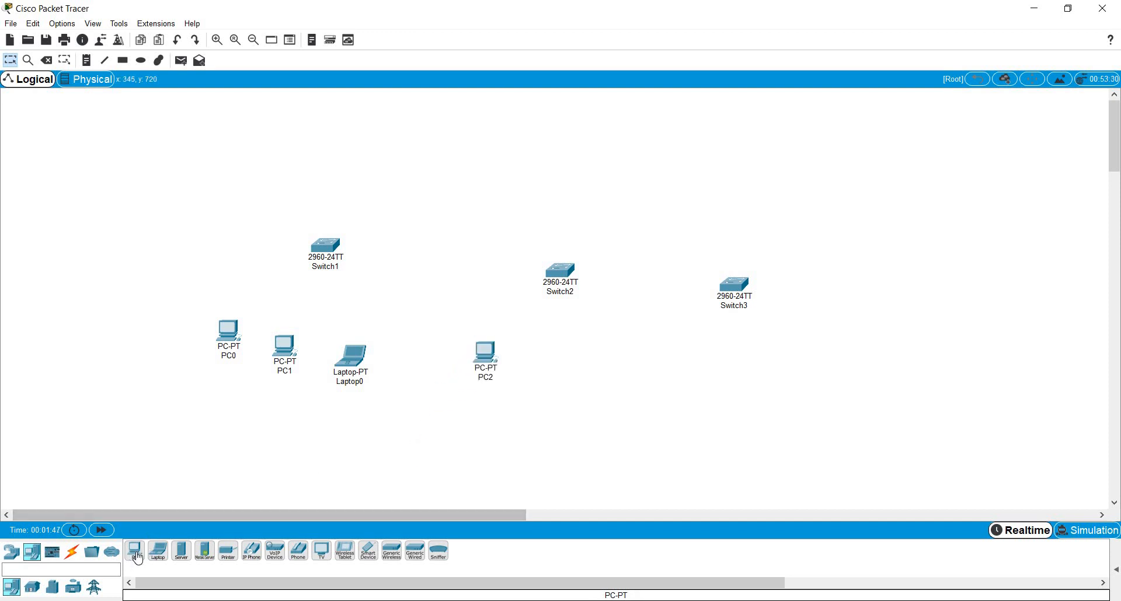
drag(135, 555, 537, 366)
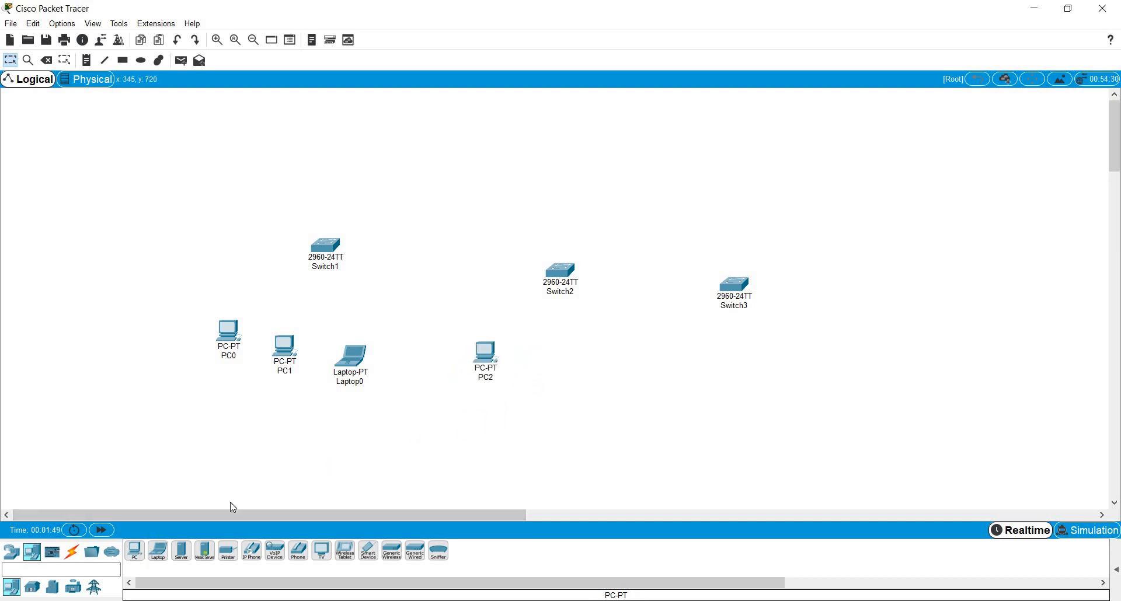
drag(158, 552, 602, 383)
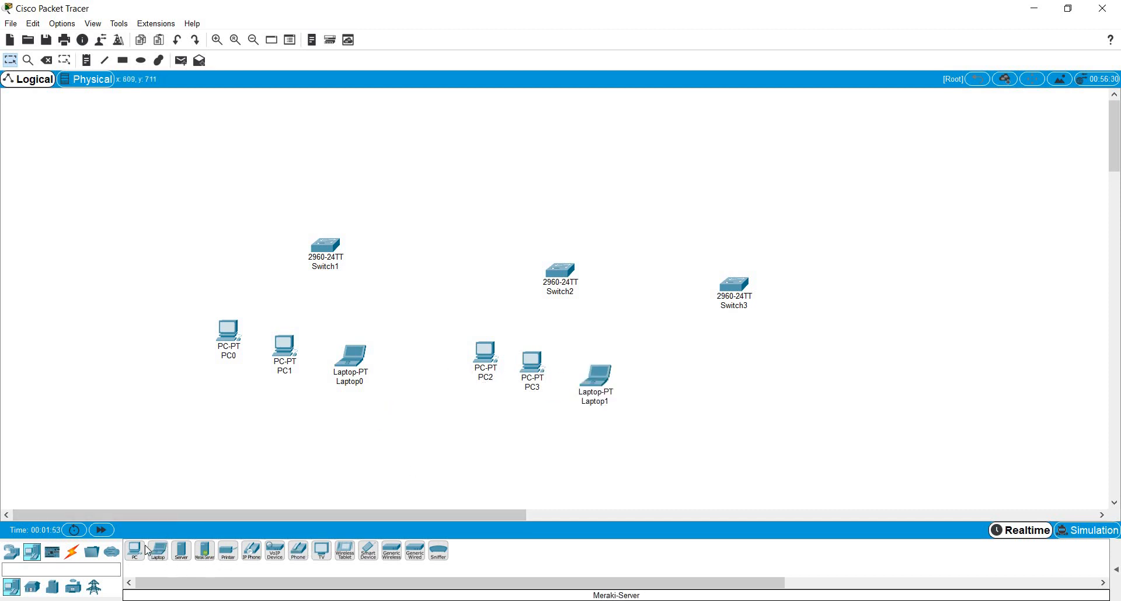
- Add a PC, a laptop and another PC in a row below Switch3
drag(135, 551, 714, 377)
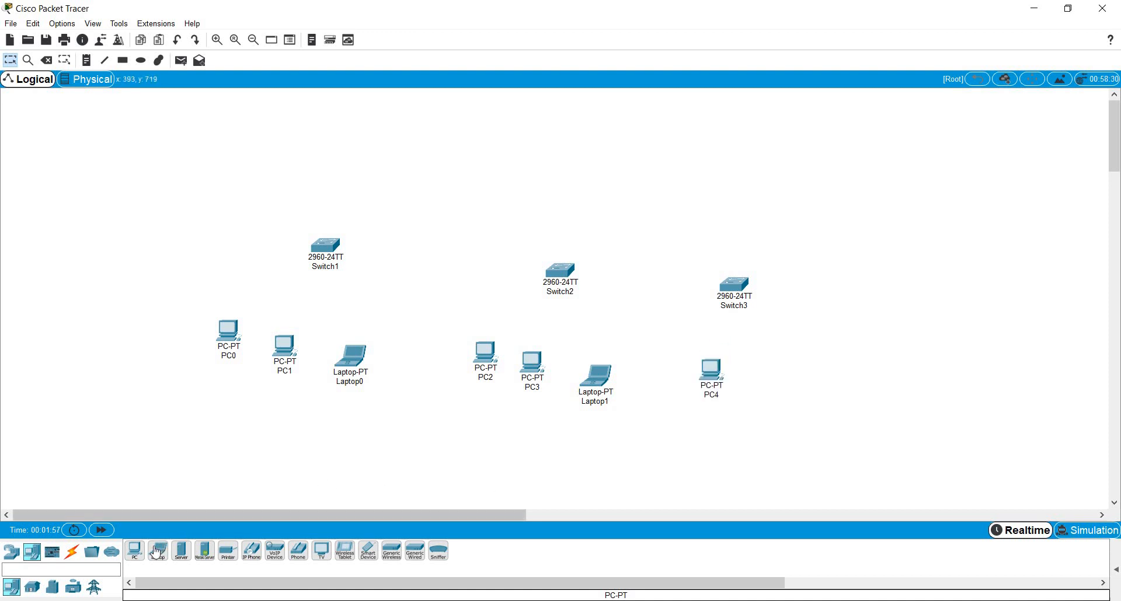
drag(157, 555, 796, 380)
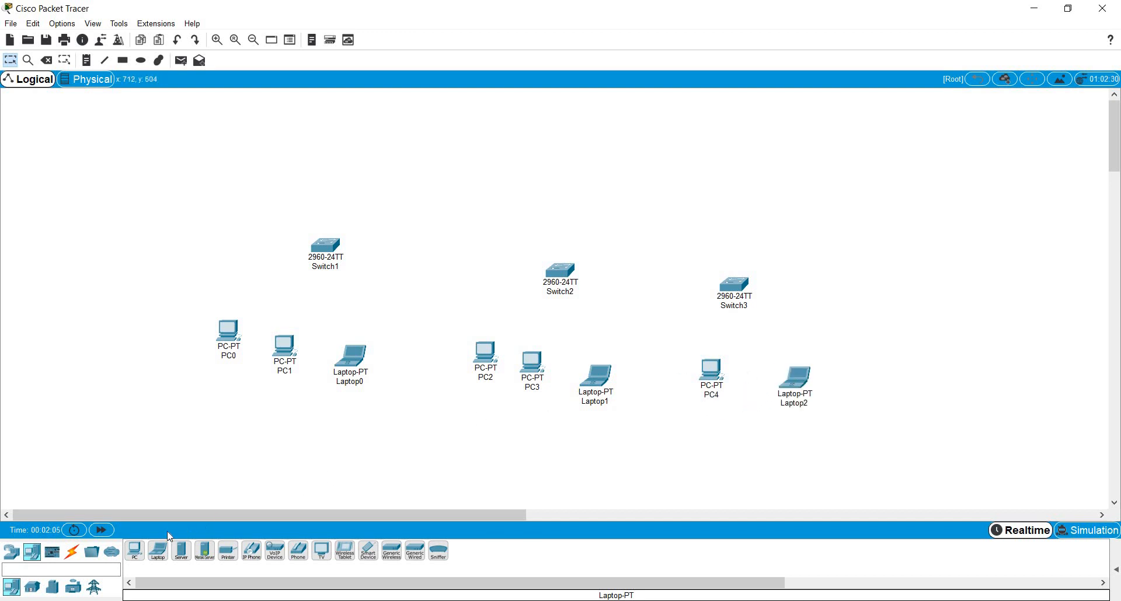
drag(134, 557, 857, 384)
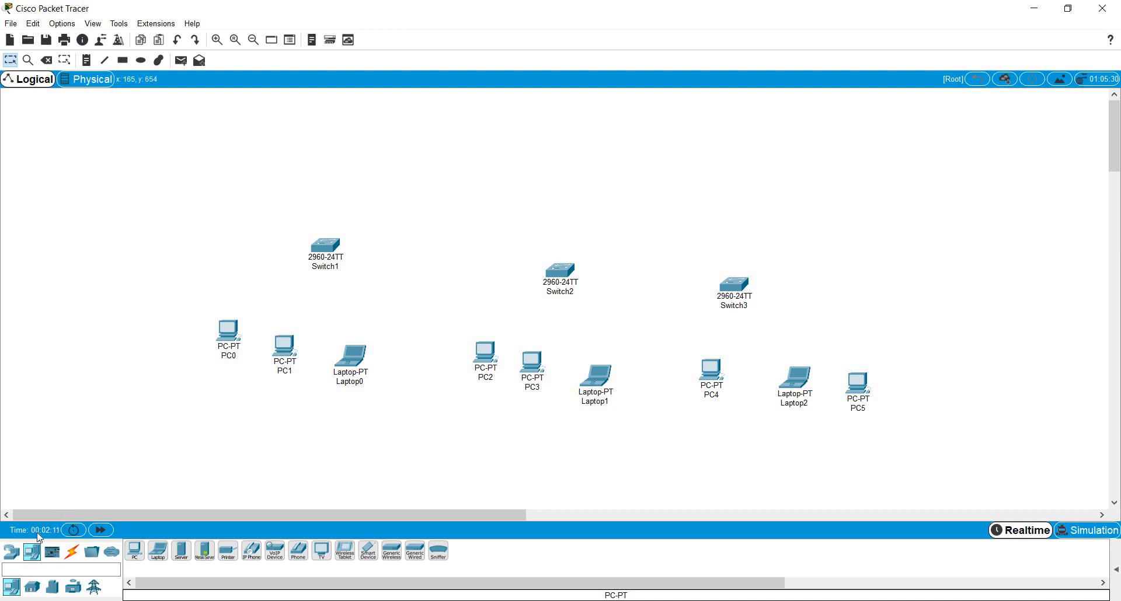
- Connect PC0, PC1 and Laptop0 to Switch1 using the automatically chosen connection type
click(91, 552)
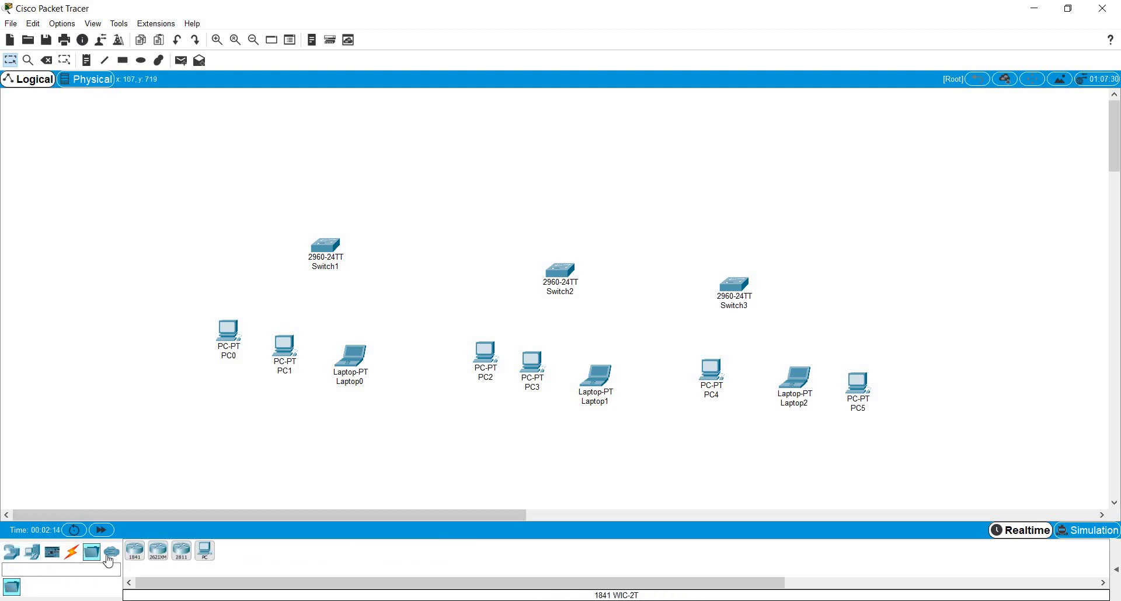
click(72, 552)
click(134, 550)
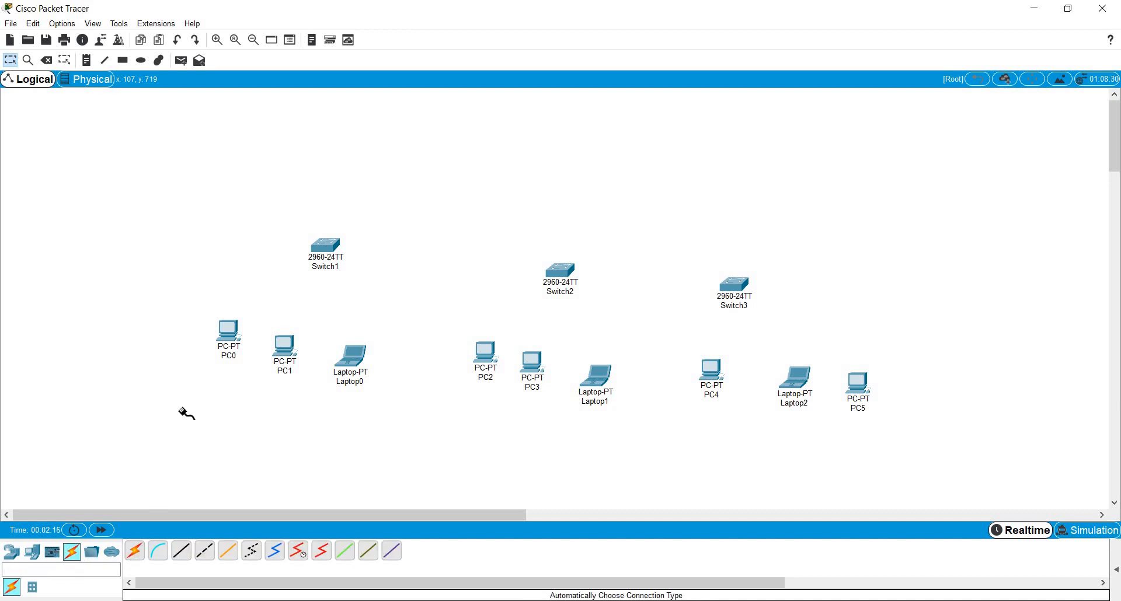
click(236, 328)
click(333, 251)
click(134, 551)
click(285, 344)
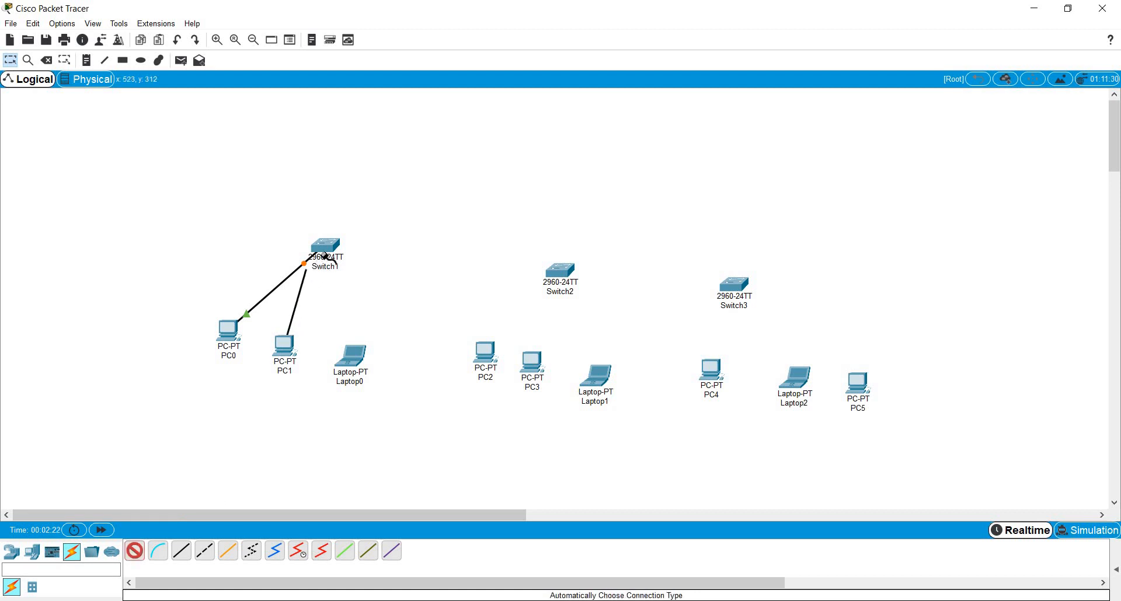
click(325, 250)
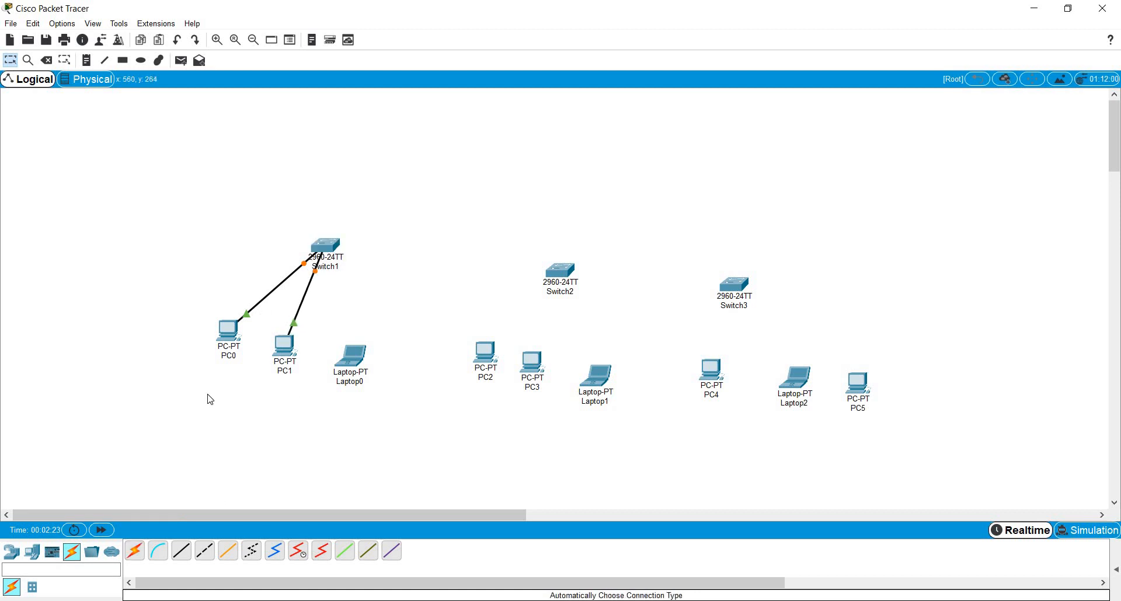
click(135, 550)
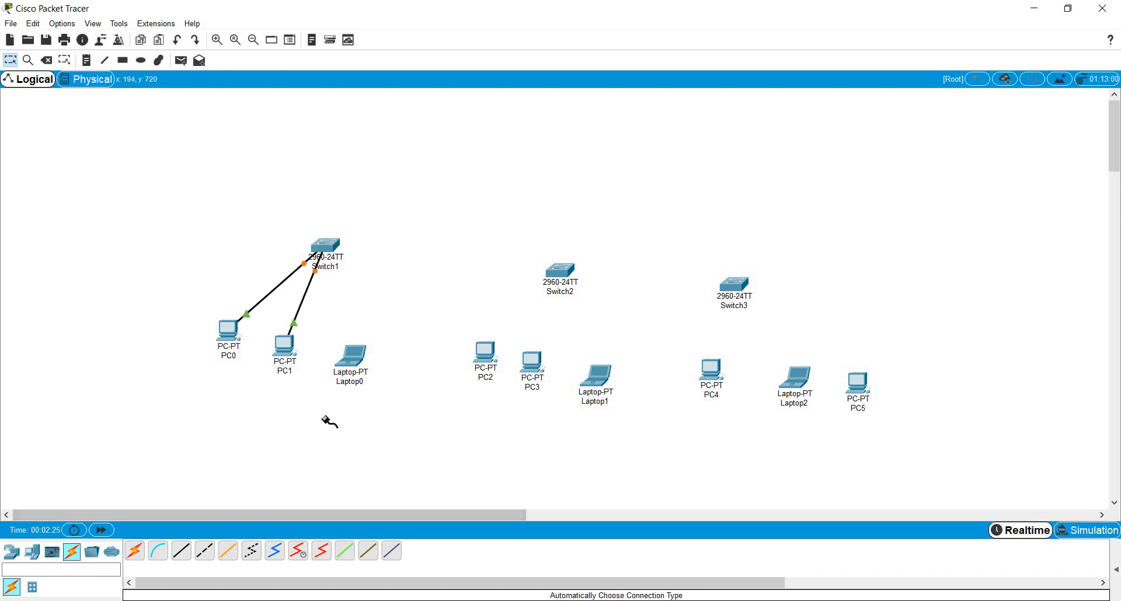
click(354, 361)
click(331, 257)
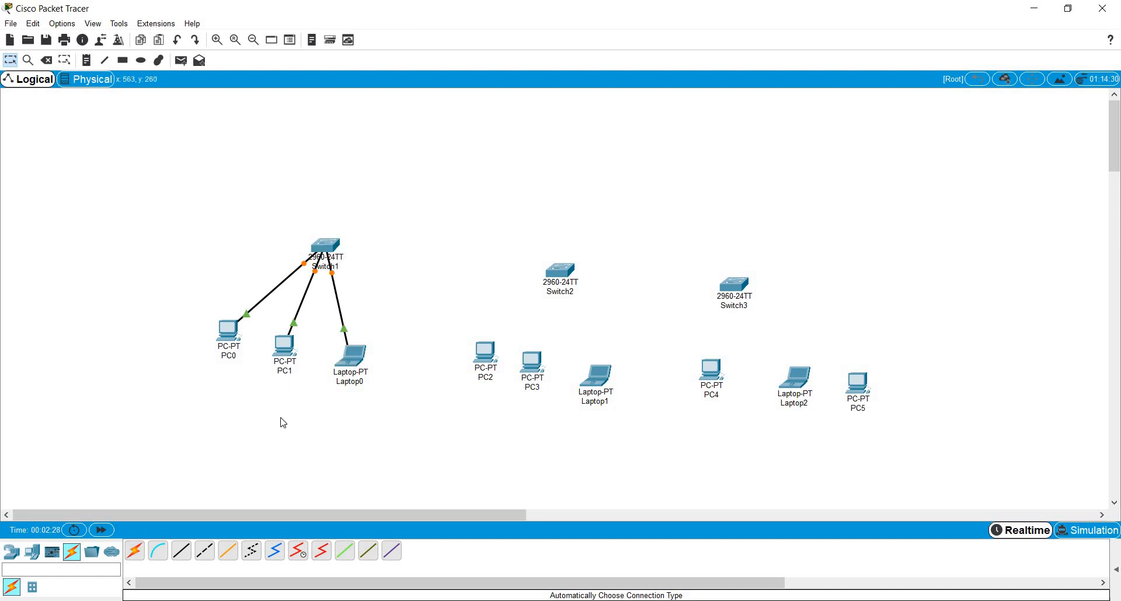
- Connect PC2, PC3 and Laptop1 to Switch2 using the automatically chosen connection type
click(135, 551)
click(484, 363)
click(556, 286)
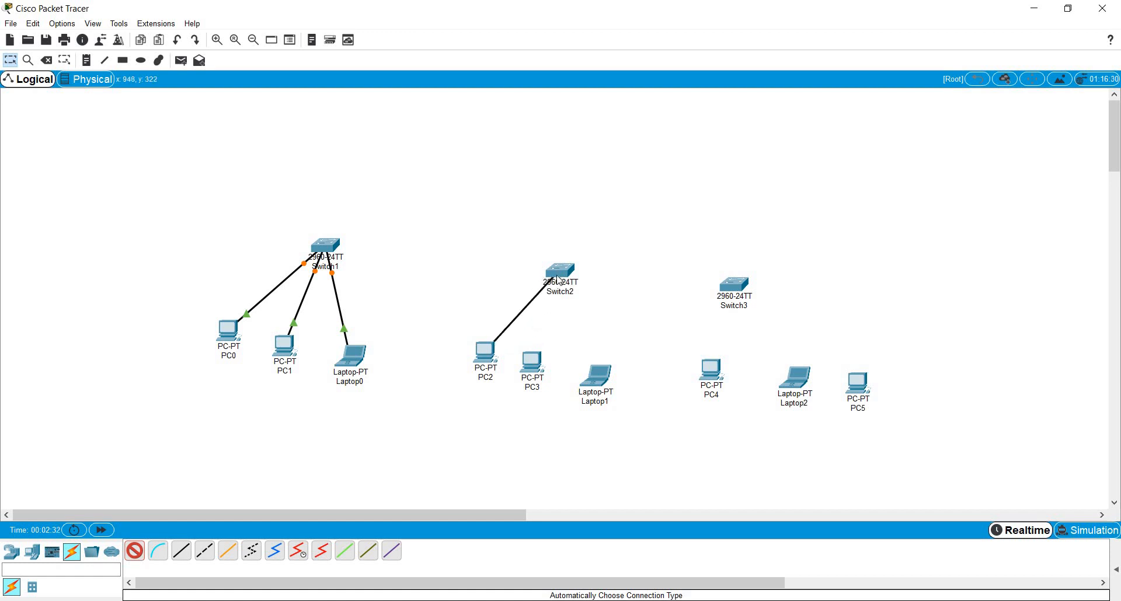
click(134, 551)
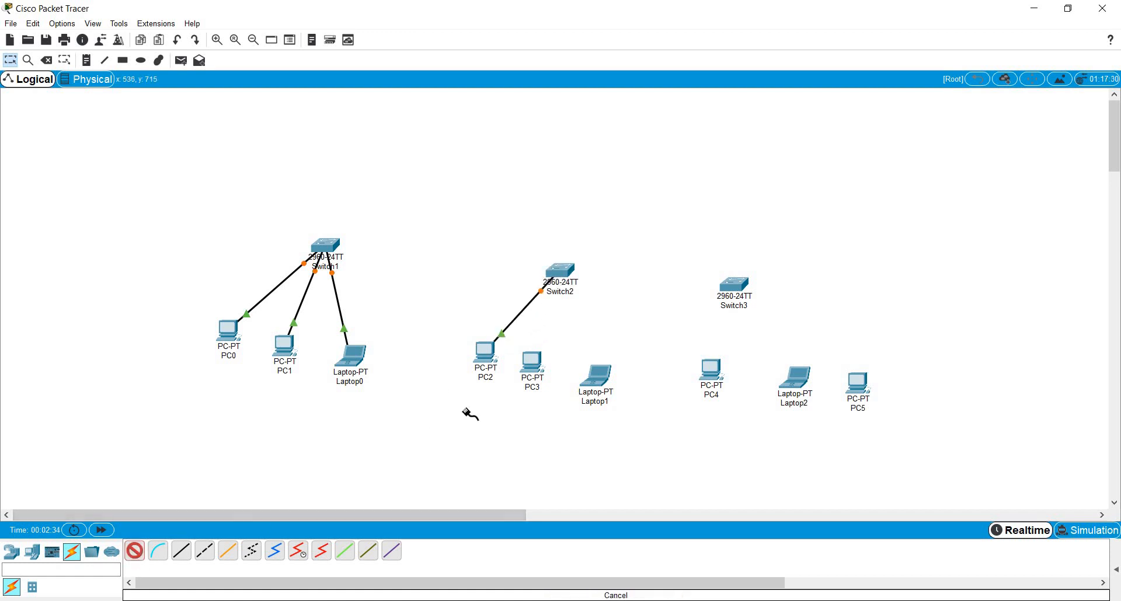
click(533, 362)
click(558, 272)
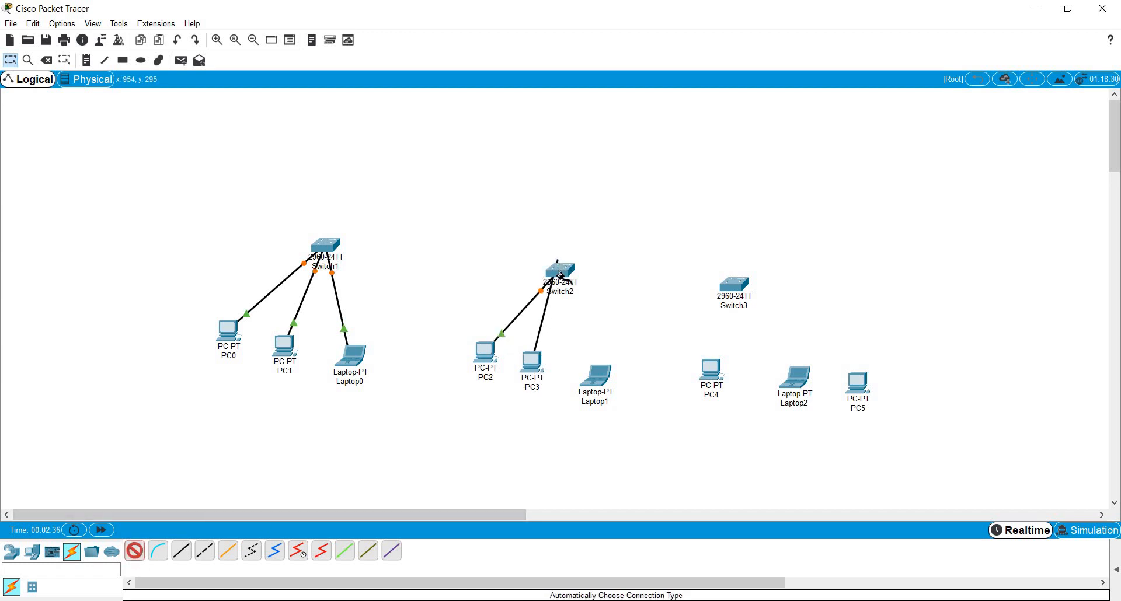
click(136, 551)
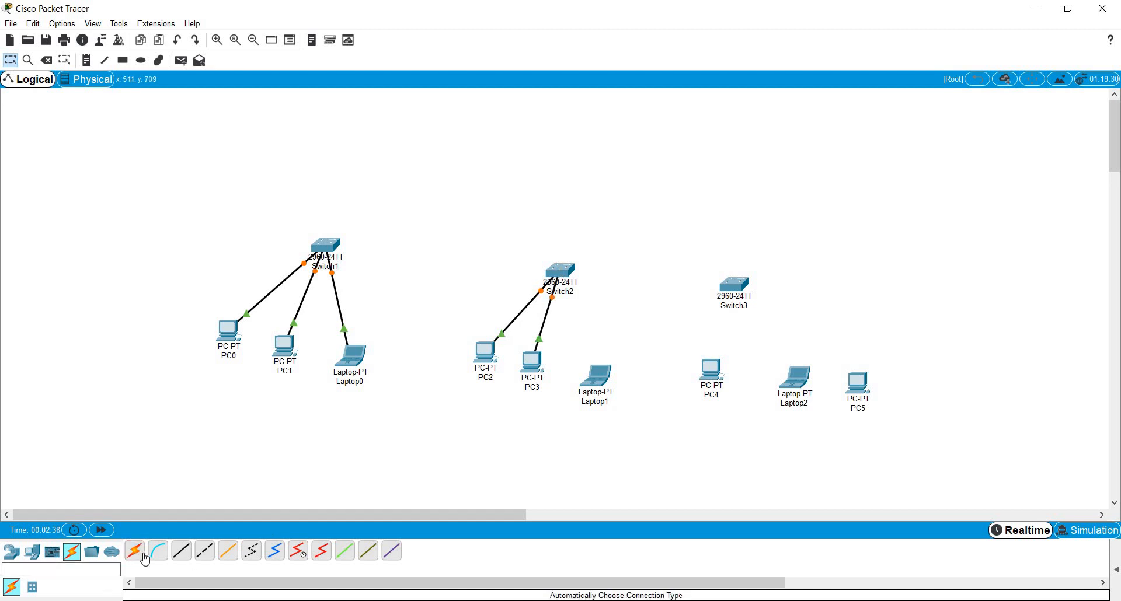
click(596, 380)
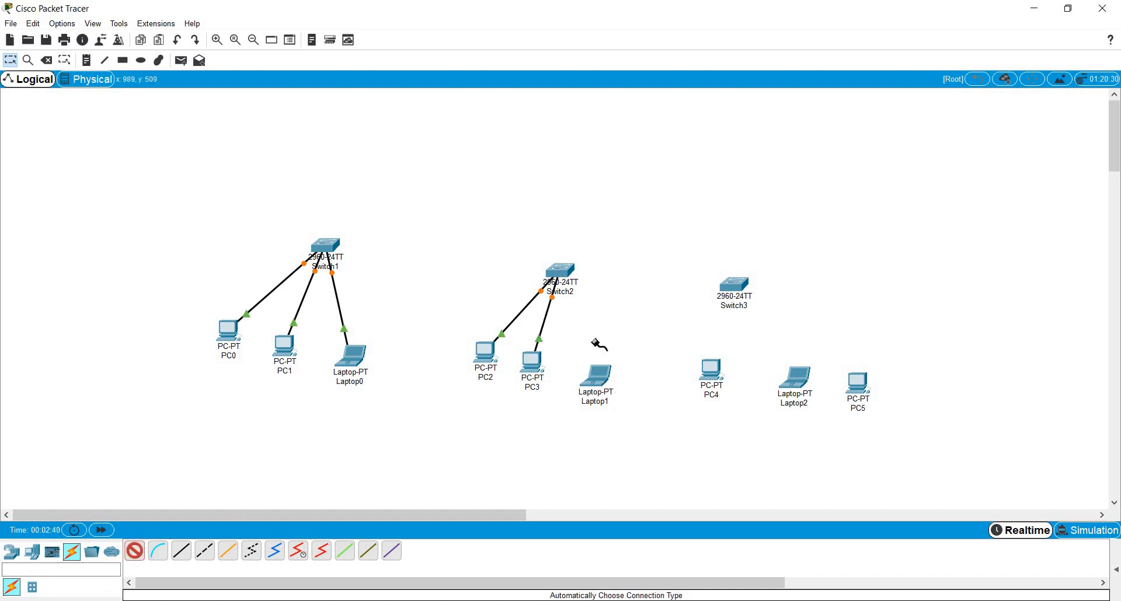
click(572, 272)
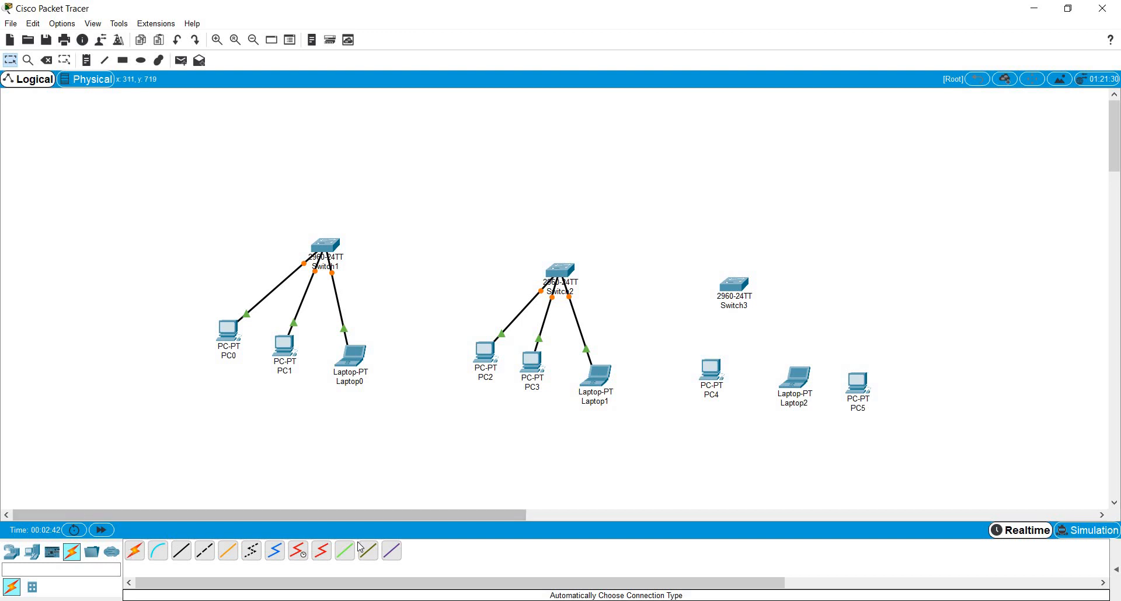
- Connect PC4, Laptop2 and PC5 to Switch3 using the automatically chosen connection type
click(134, 551)
click(712, 369)
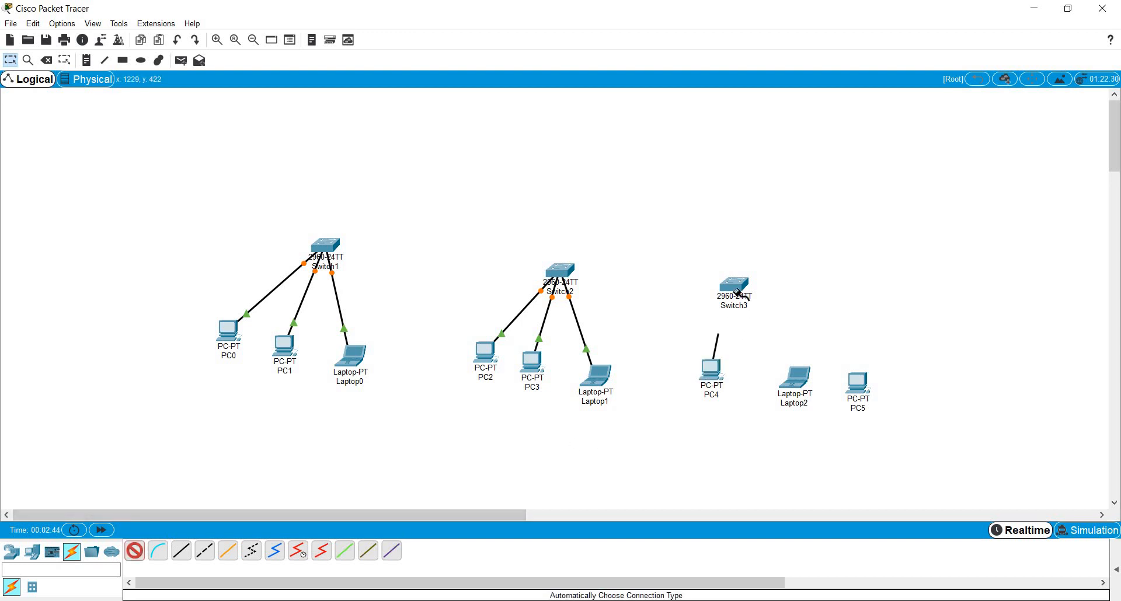
click(737, 289)
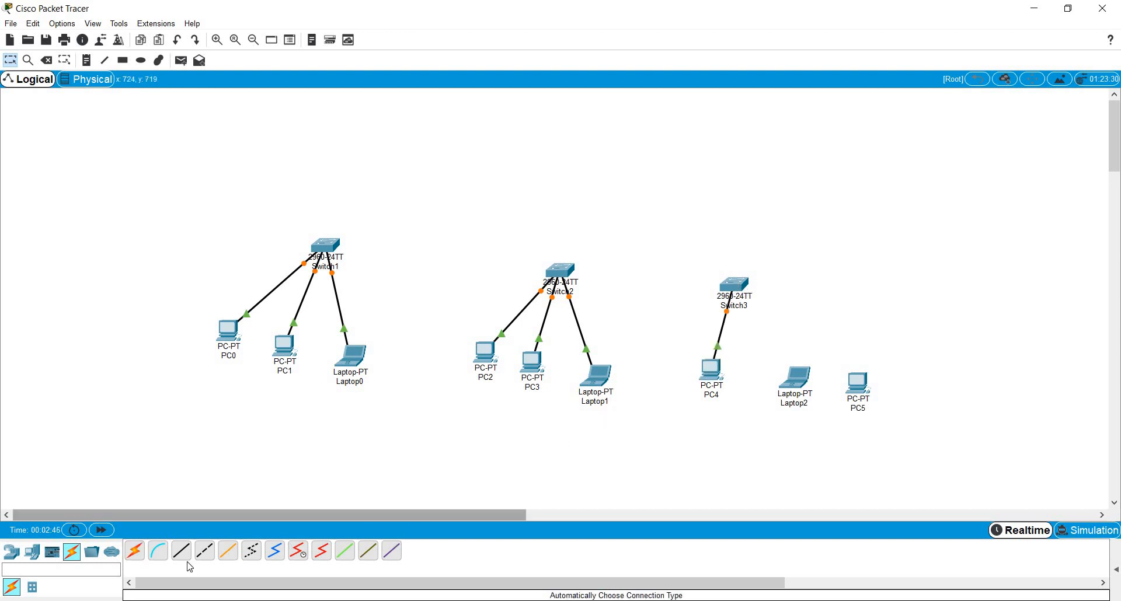
click(134, 551)
click(793, 387)
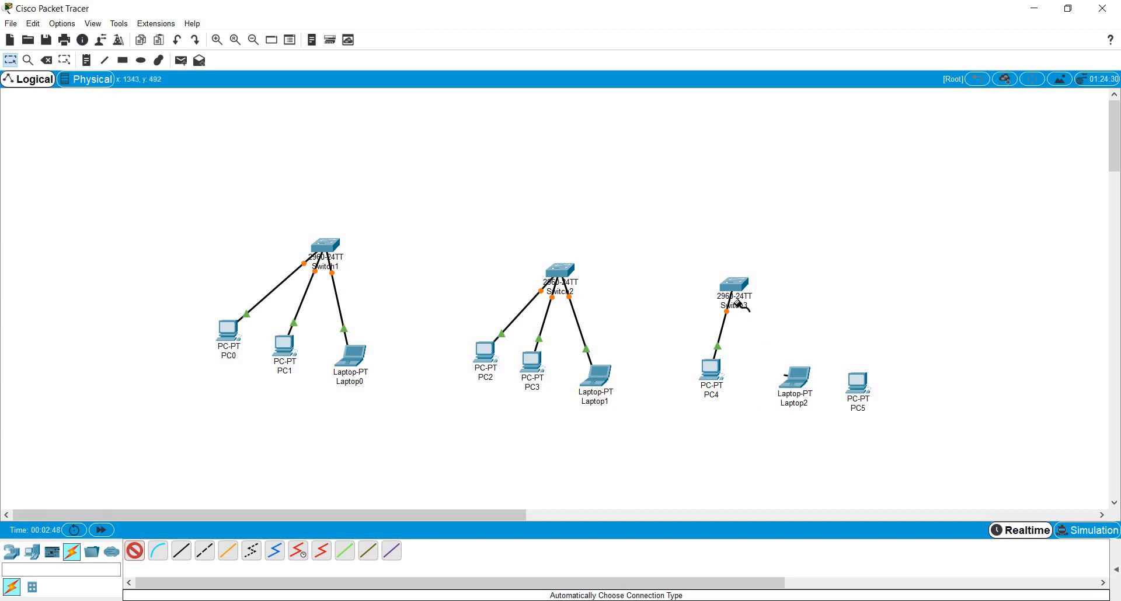
click(737, 289)
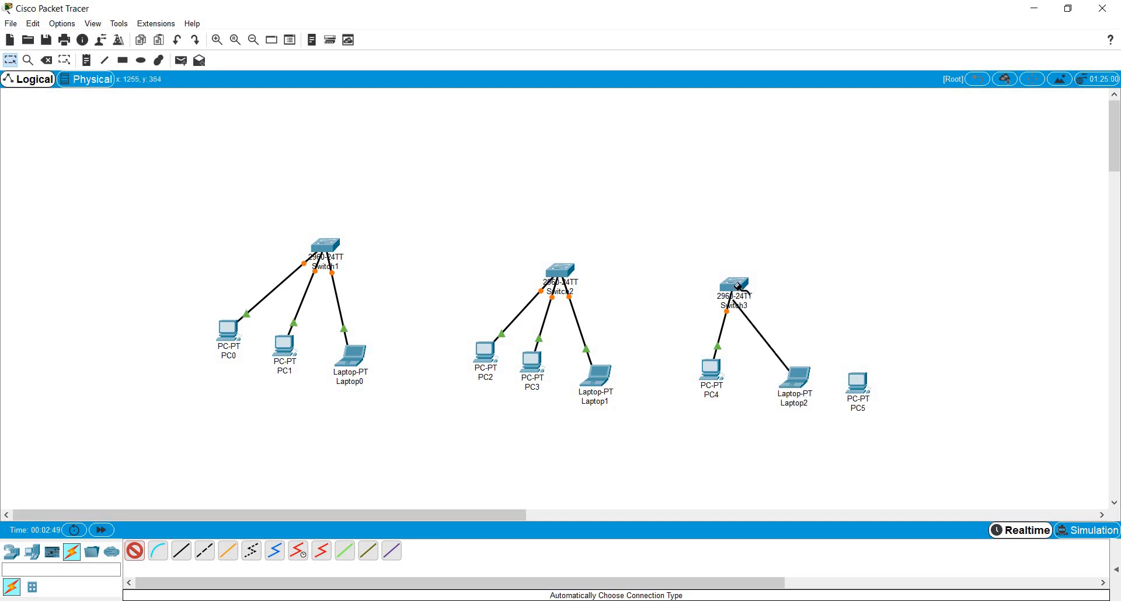
click(134, 551)
click(857, 379)
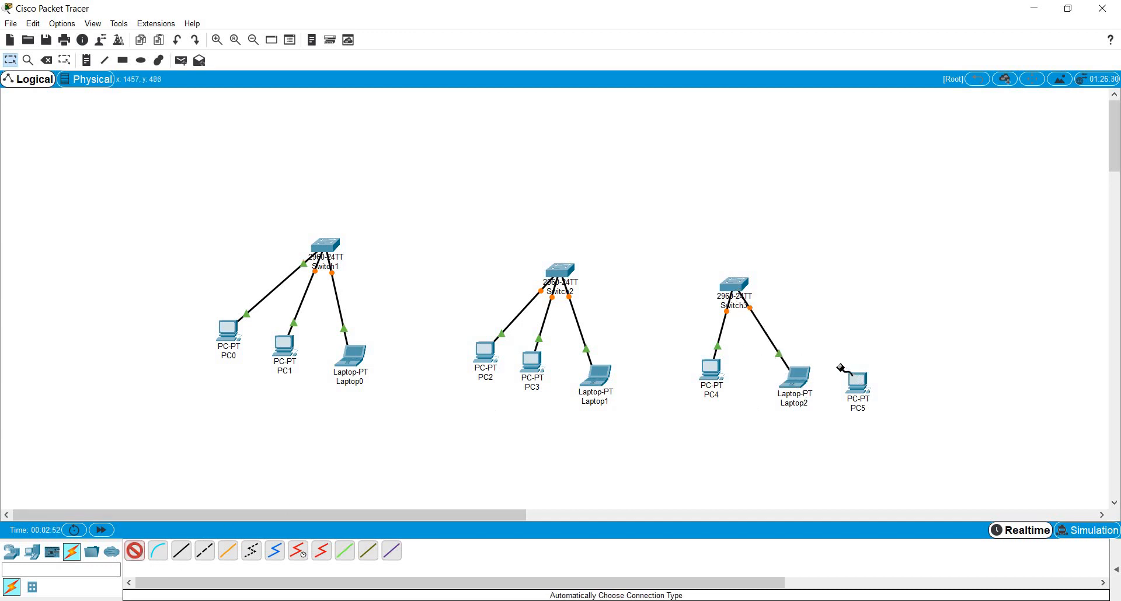
click(729, 283)
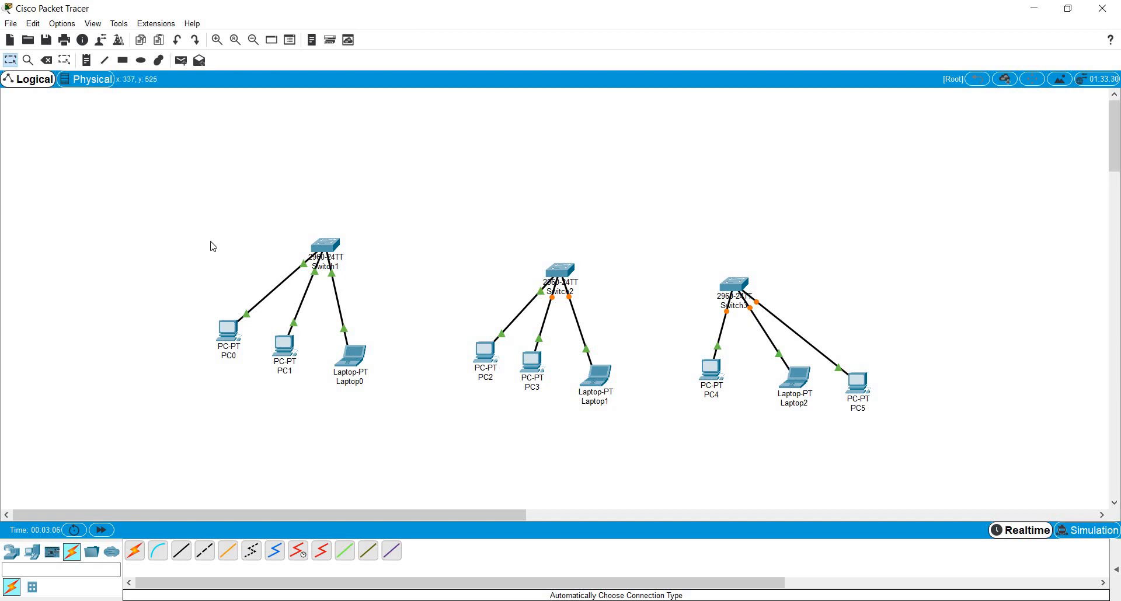
- Pick #00ff7f as the rectangle fill colour and draw a black-outlined rectangle around the Switch1 network with No Fill active
click(123, 61)
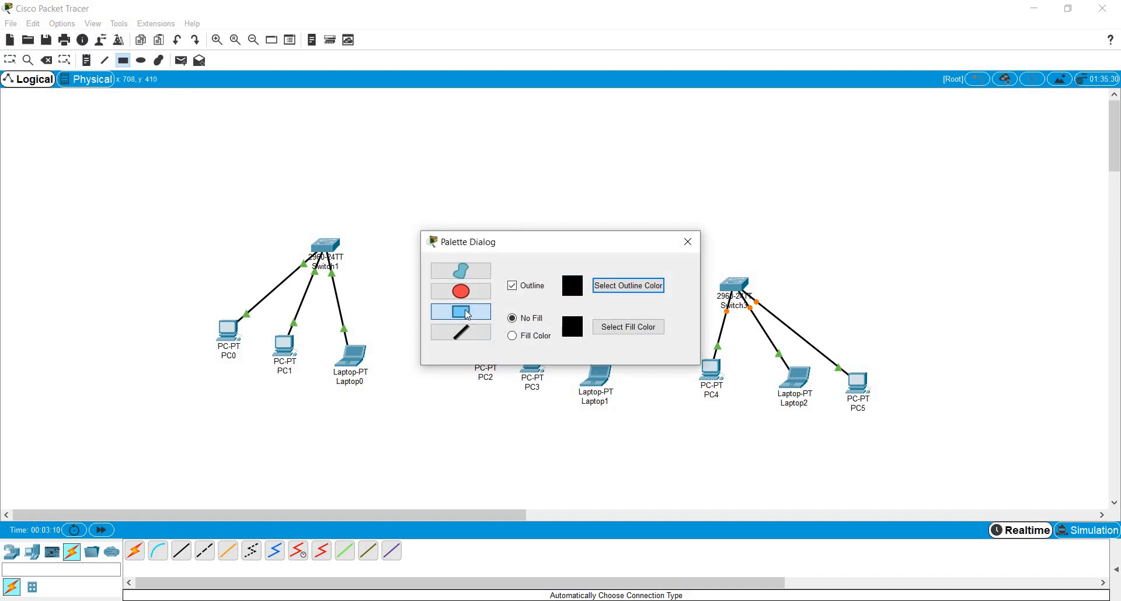
click(615, 333)
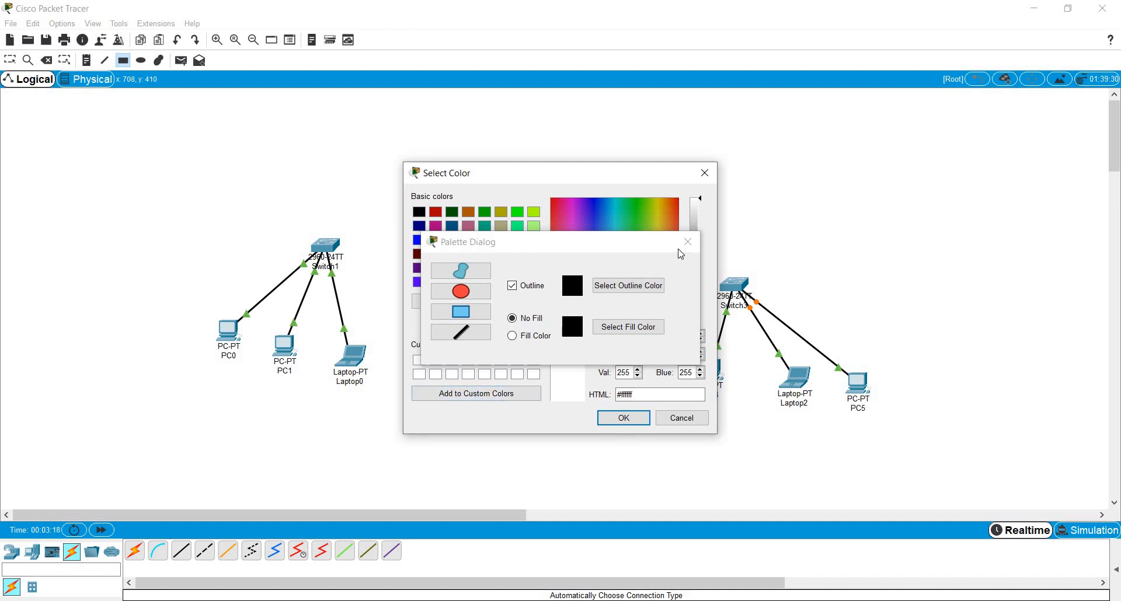
click(518, 226)
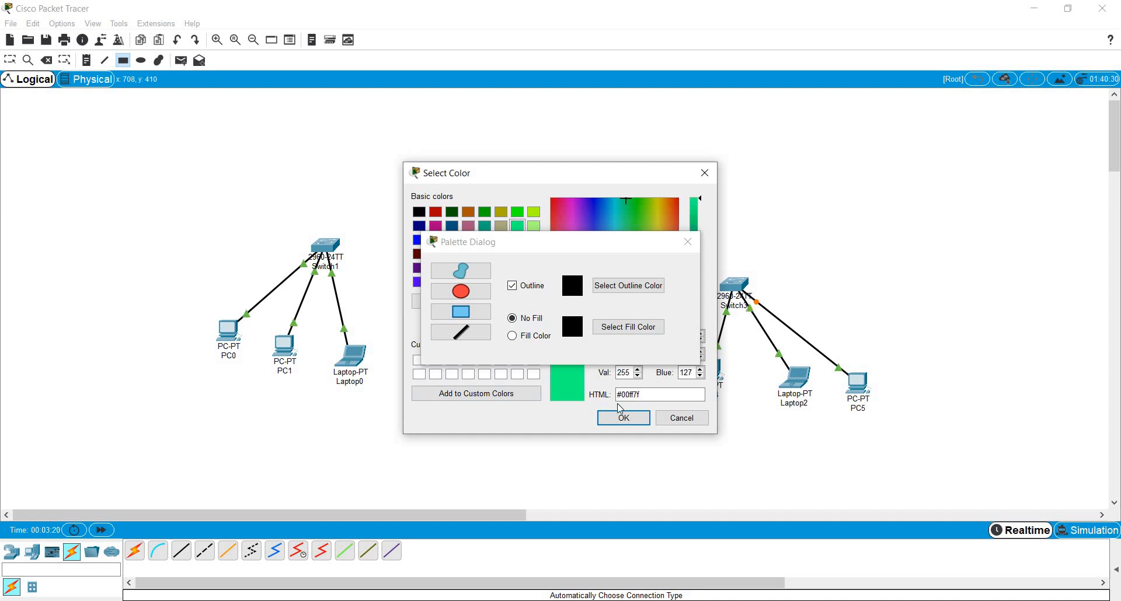
click(624, 418)
drag(266, 219, 222, 194)
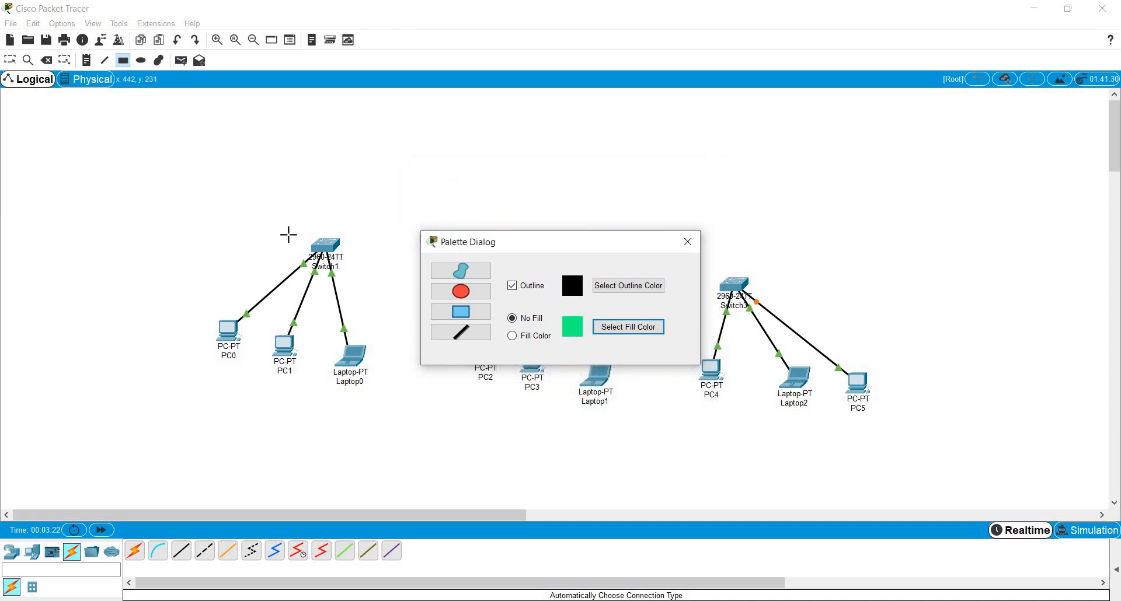
drag(385, 396, 403, 406)
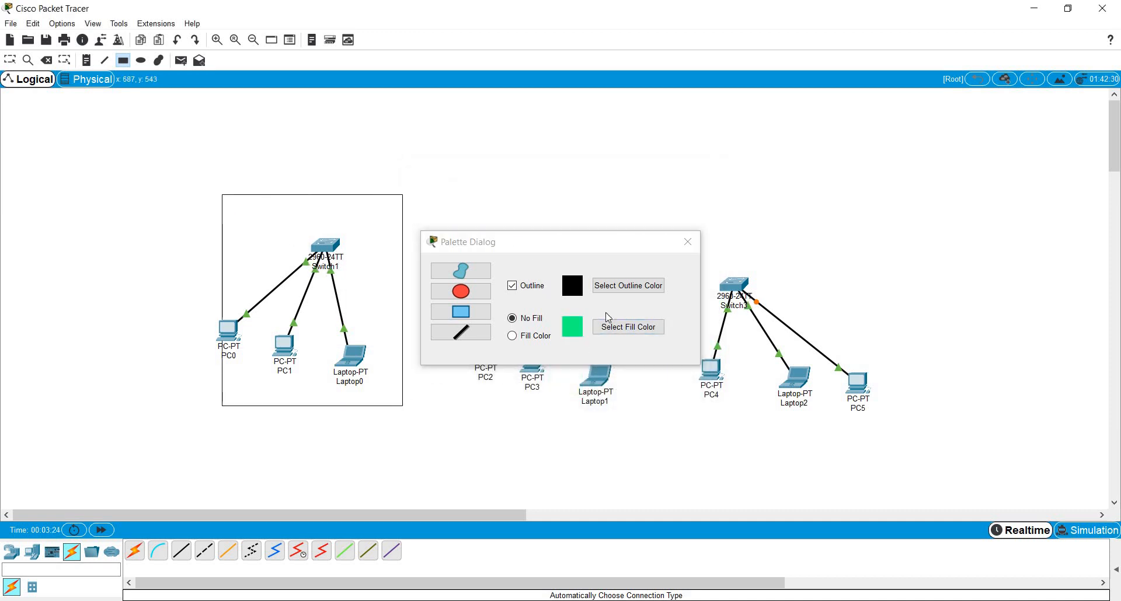
- Set the outline colour to brown #aa5500 and draw a slightly larger unfilled rectangle around the Switch1 network
click(625, 288)
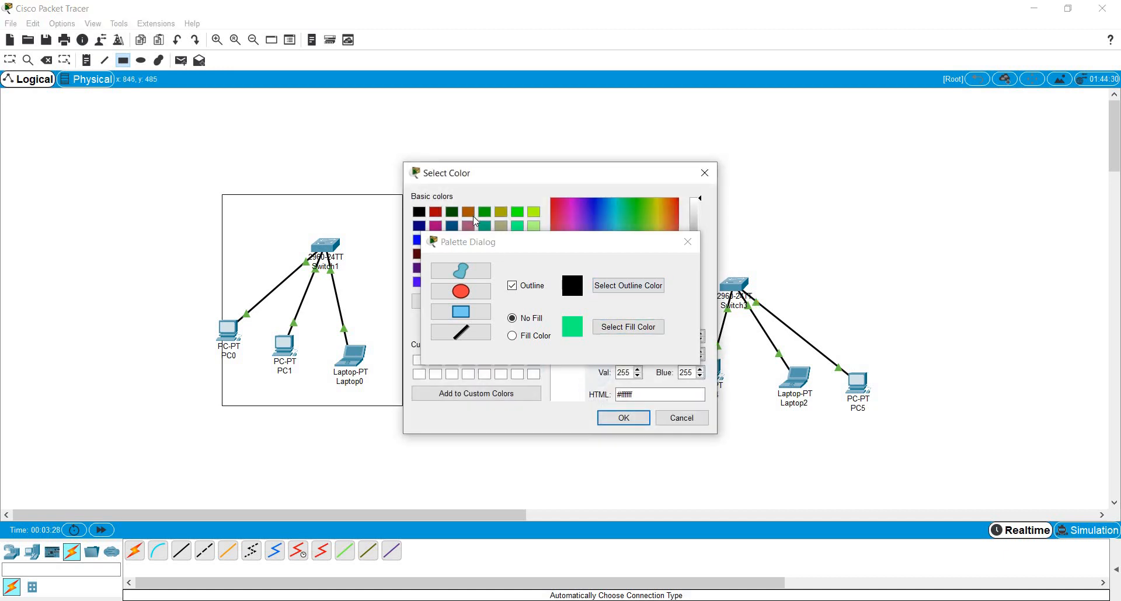
click(468, 212)
click(623, 418)
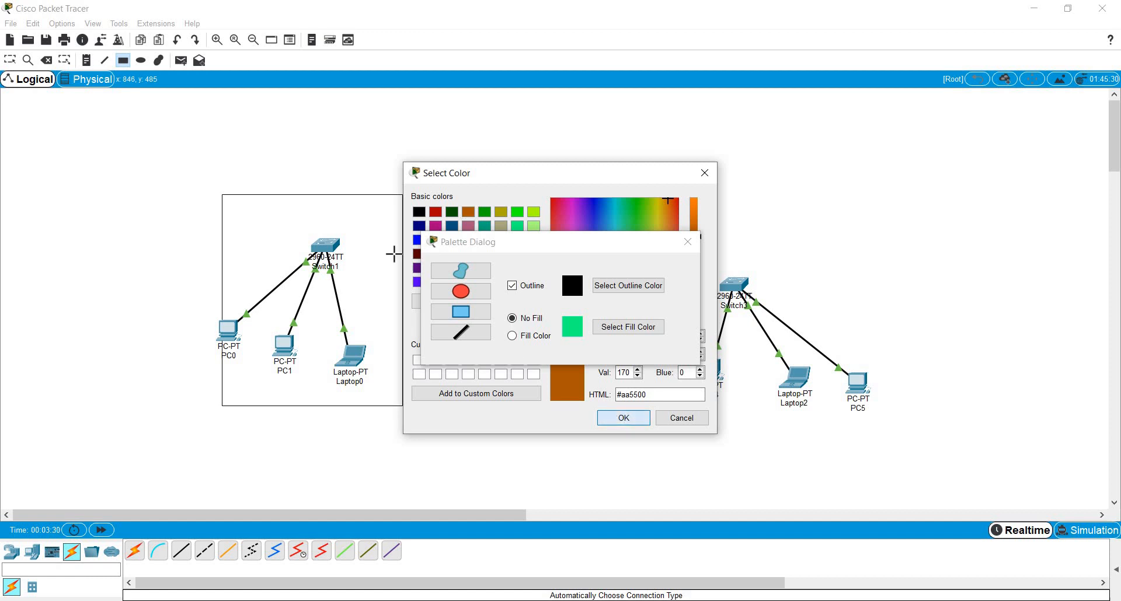
drag(381, 404, 407, 413)
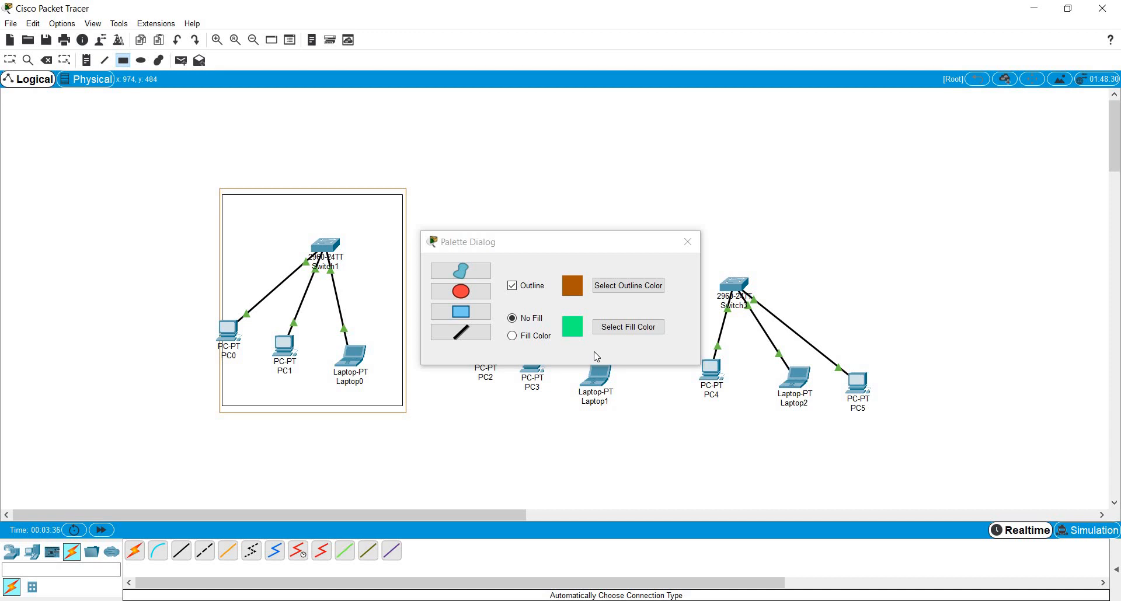
- Enable Fill Color with black #000000 and draw a filled rectangle over the whole Switch1 network
click(530, 338)
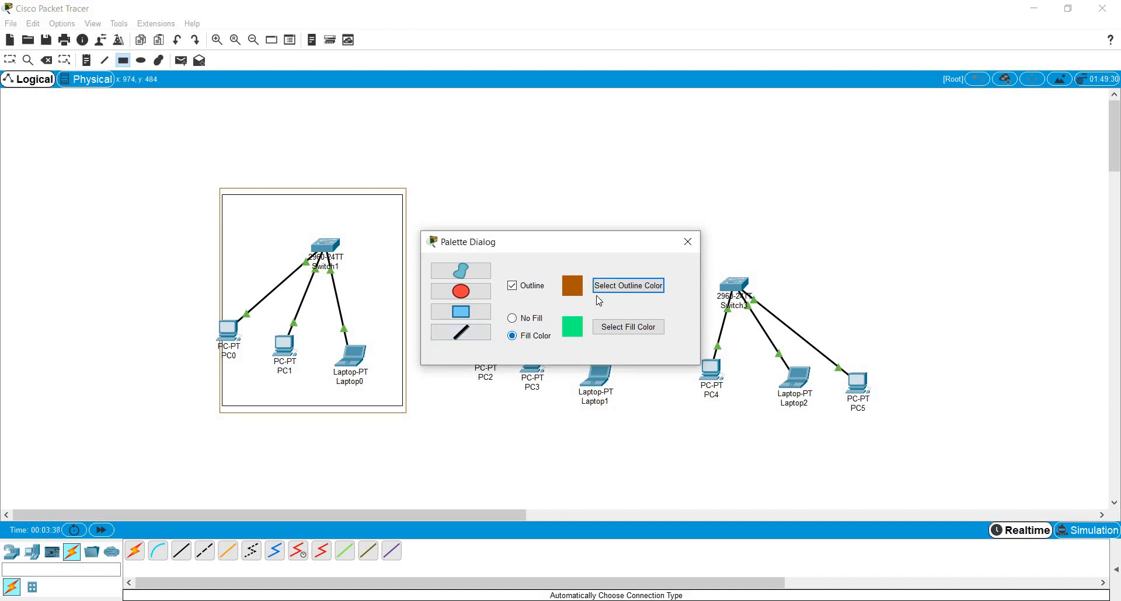
click(607, 335)
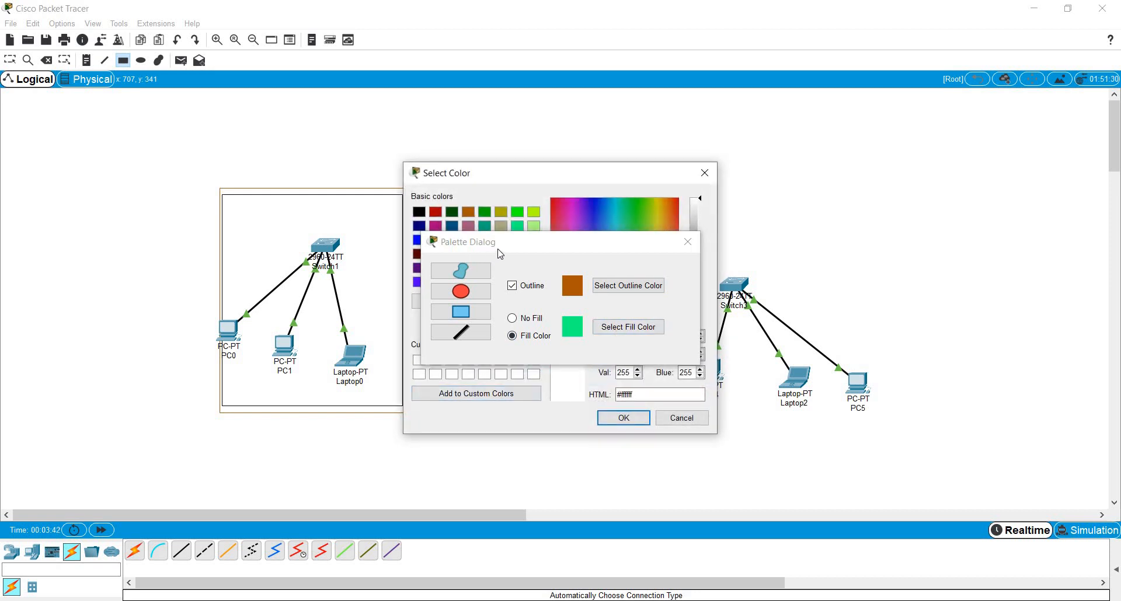
click(418, 213)
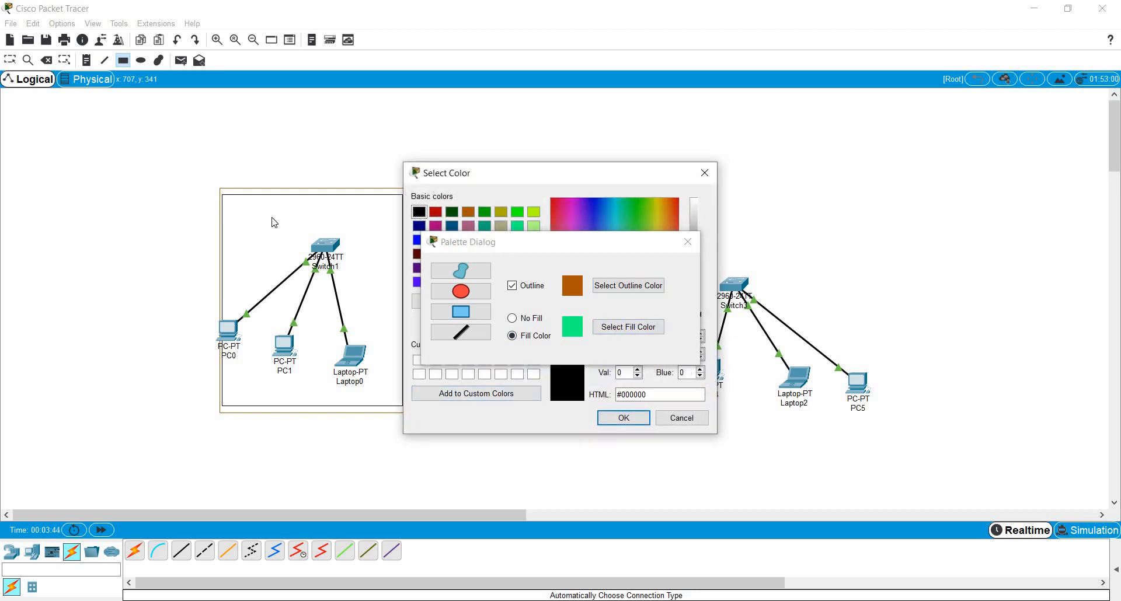
click(622, 418)
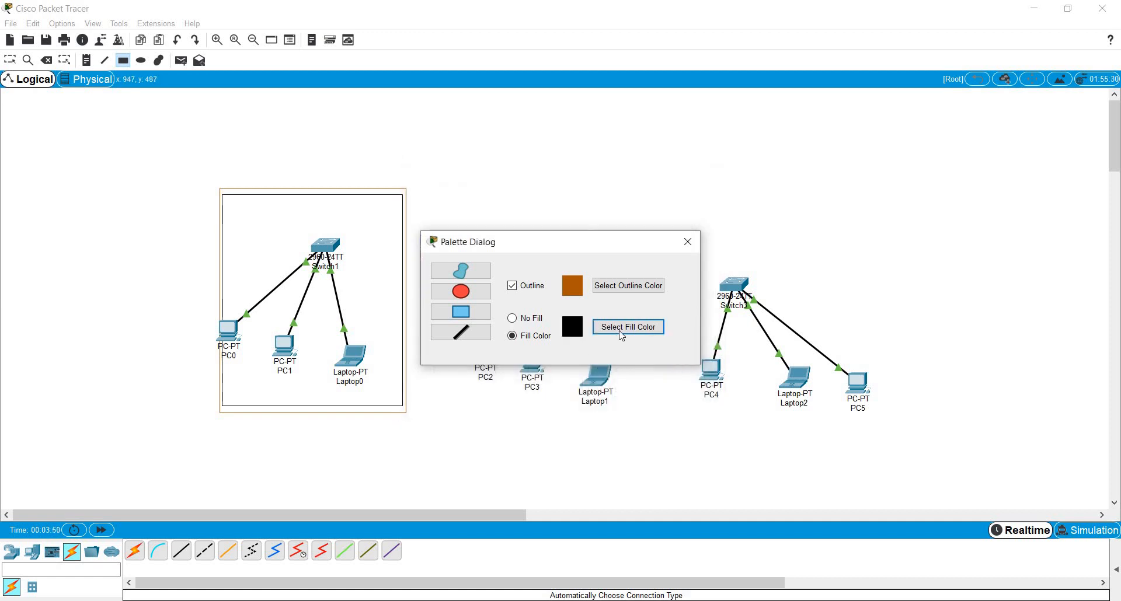
drag(204, 189, 432, 424)
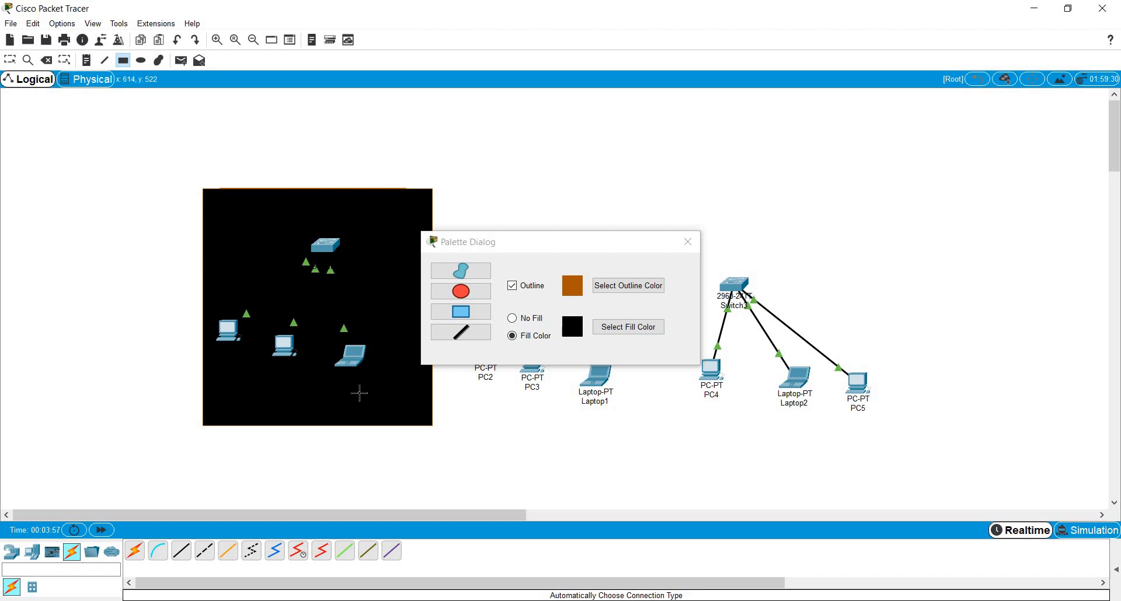
- Change the fill colour to lime green #aaff00 and draw a larger rectangle covering the black one around the Switch1 network
click(615, 328)
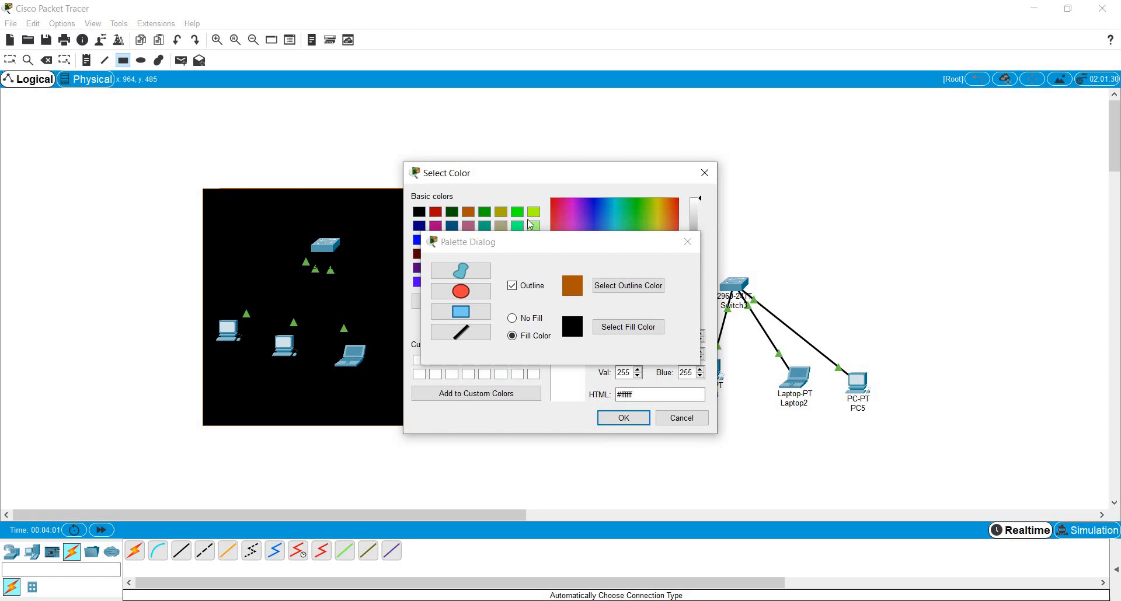
click(534, 212)
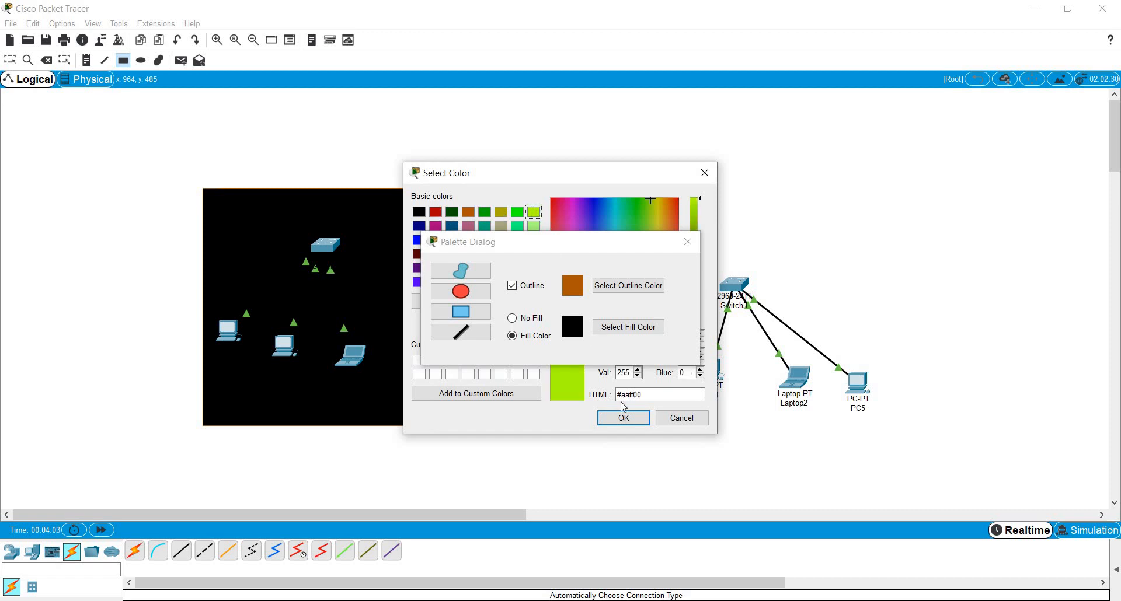
key(Return)
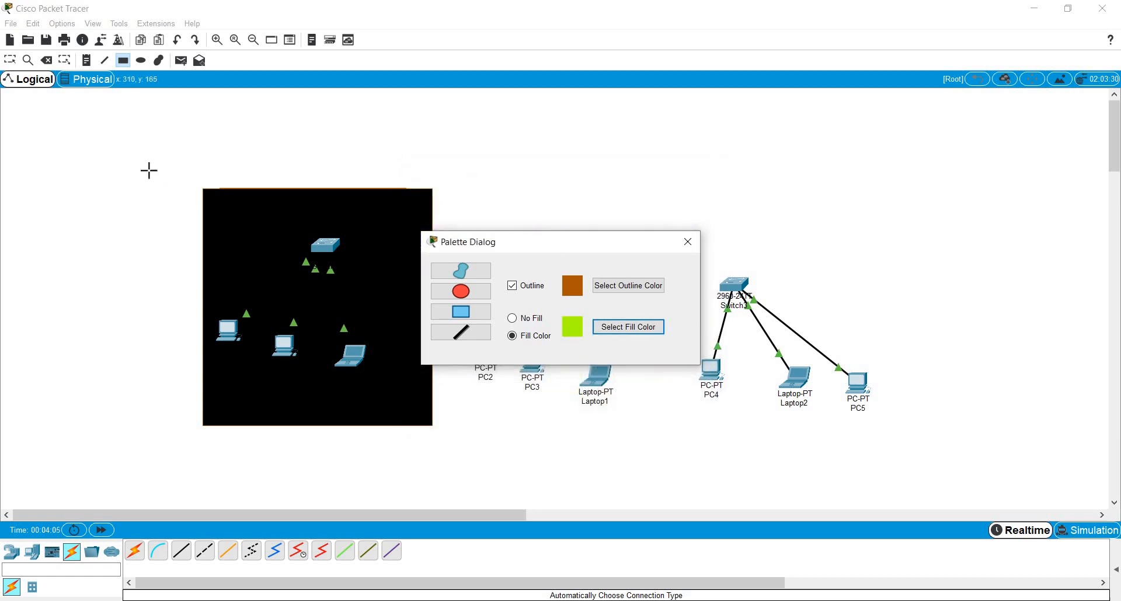
mouse_move(385, 362)
mouse_down()
mouse_move(440, 405)
mouse_move(442, 441)
mouse_up()
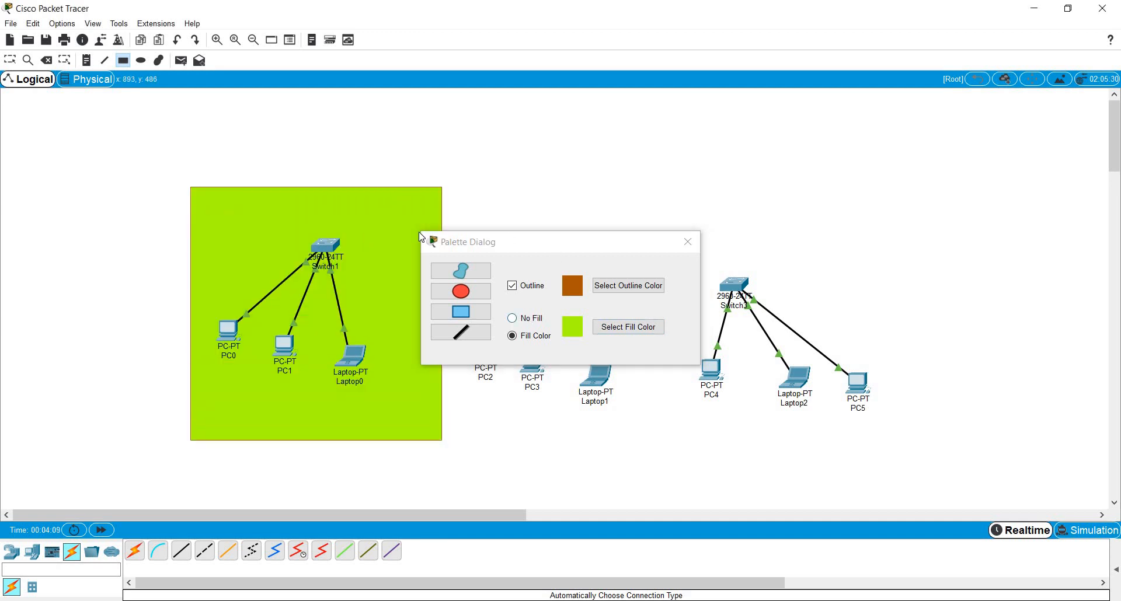
- Move the palette aside, set the fill colour to cyan #00ffff and cover the Switch2 network with two overlapping rectangles
drag(552, 243, 318, 207)
drag(253, 127, 249, 122)
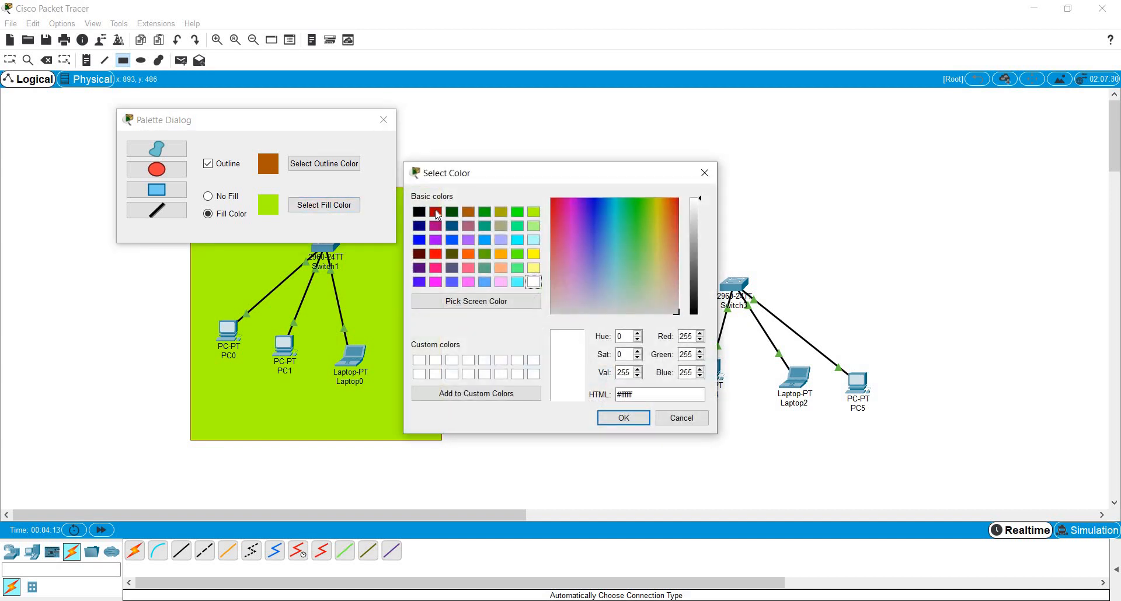
click(519, 240)
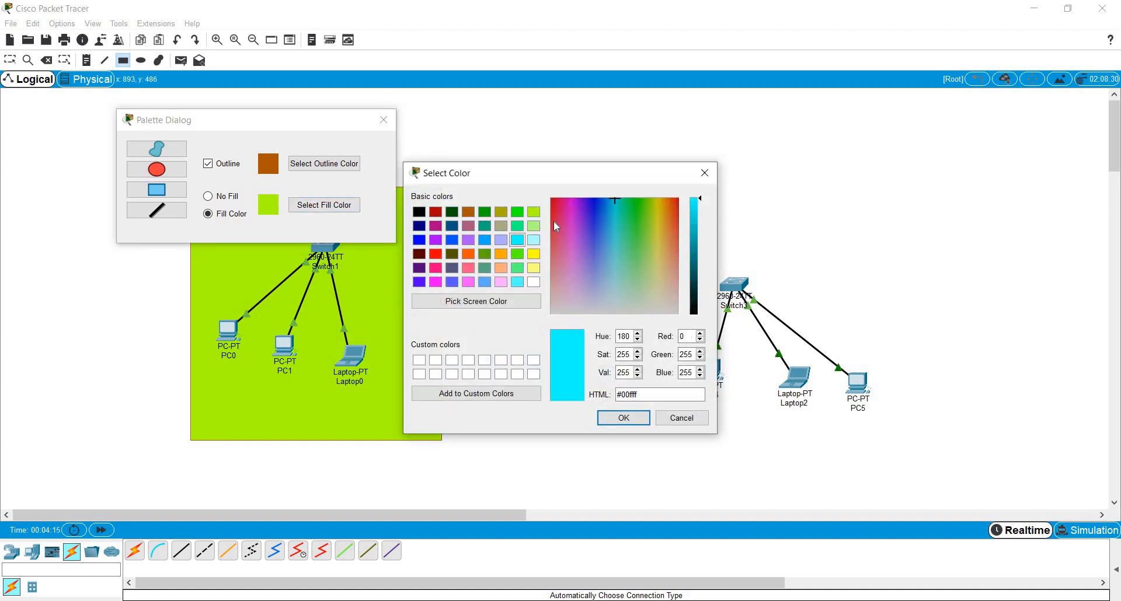
click(621, 418)
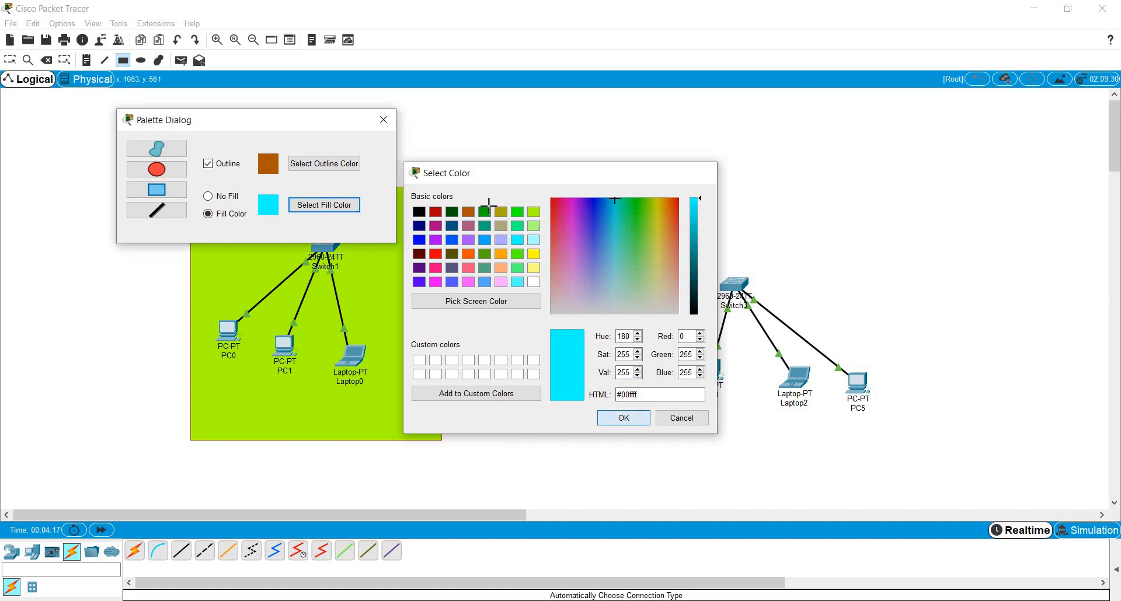
mouse_move(488, 240)
mouse_down()
mouse_move(559, 385)
mouse_move(633, 412)
mouse_up()
drag(450, 249, 511, 397)
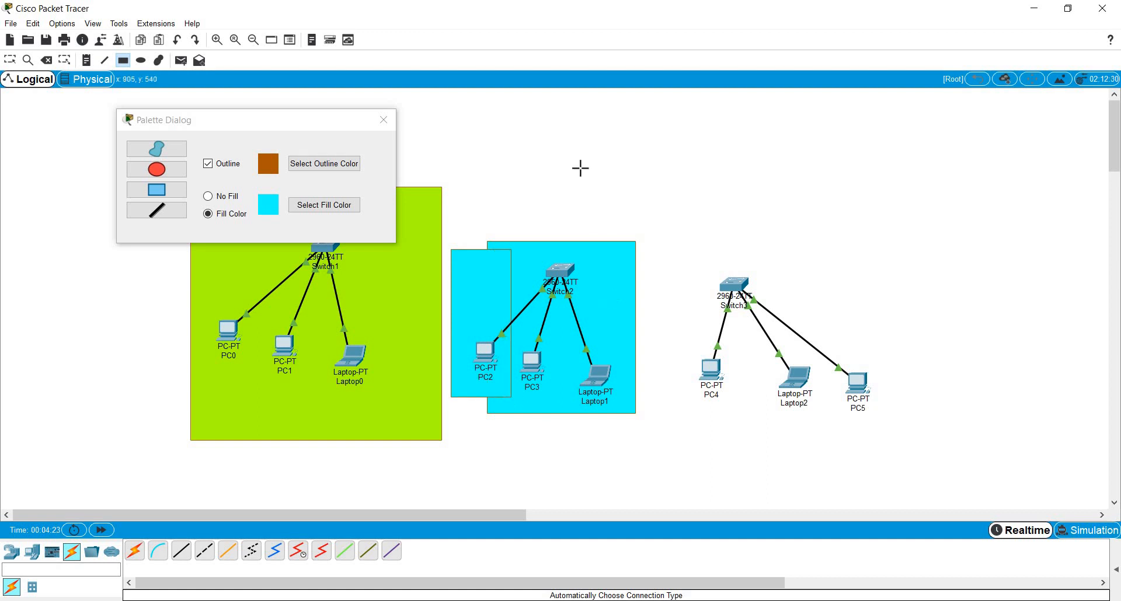
- Draw a rectangle with a white outline and yellow #ffff00 fill over the Switch3 network, and close the palette
click(324, 166)
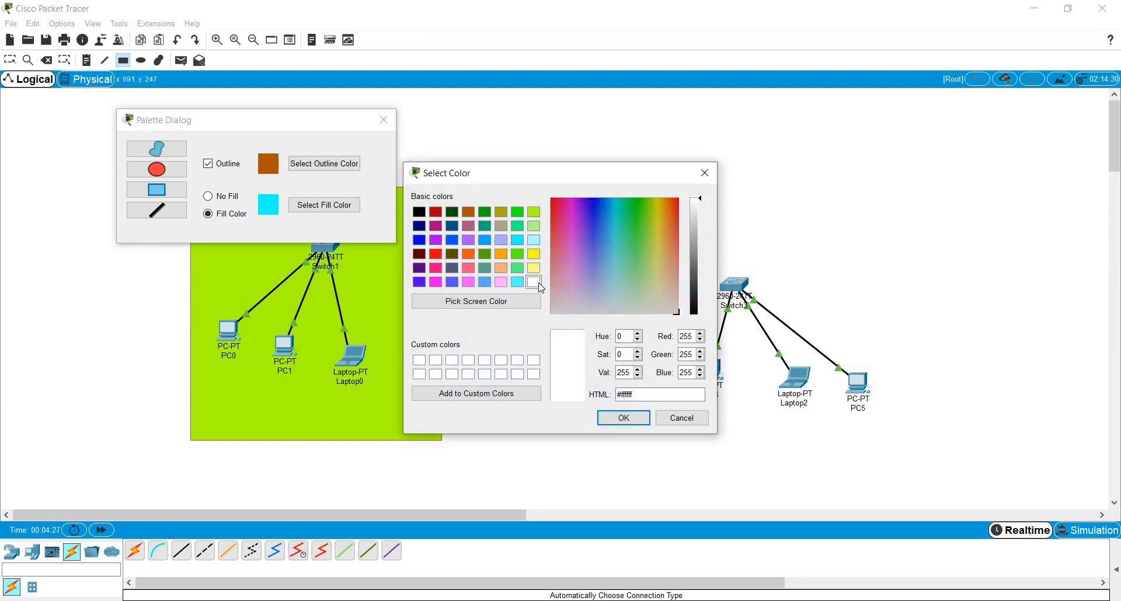
click(633, 420)
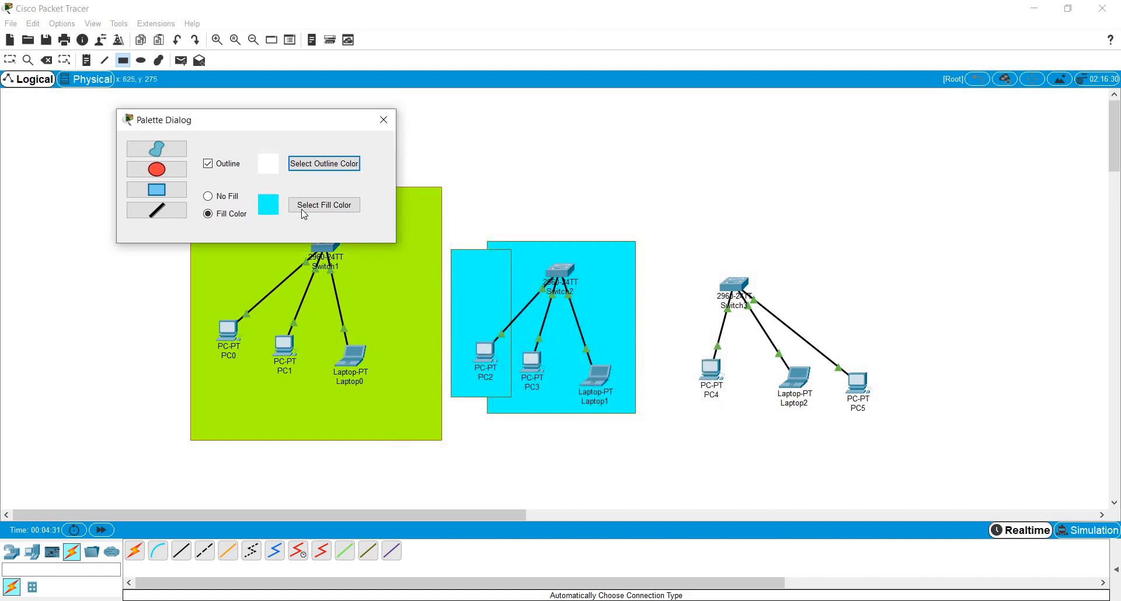
click(321, 211)
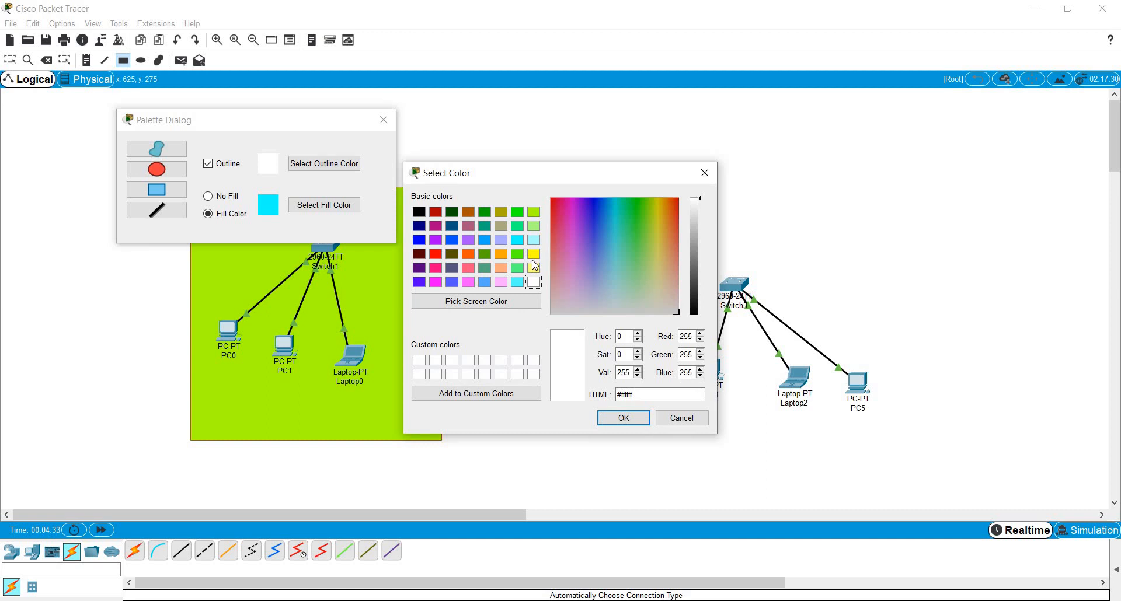
click(534, 255)
click(647, 418)
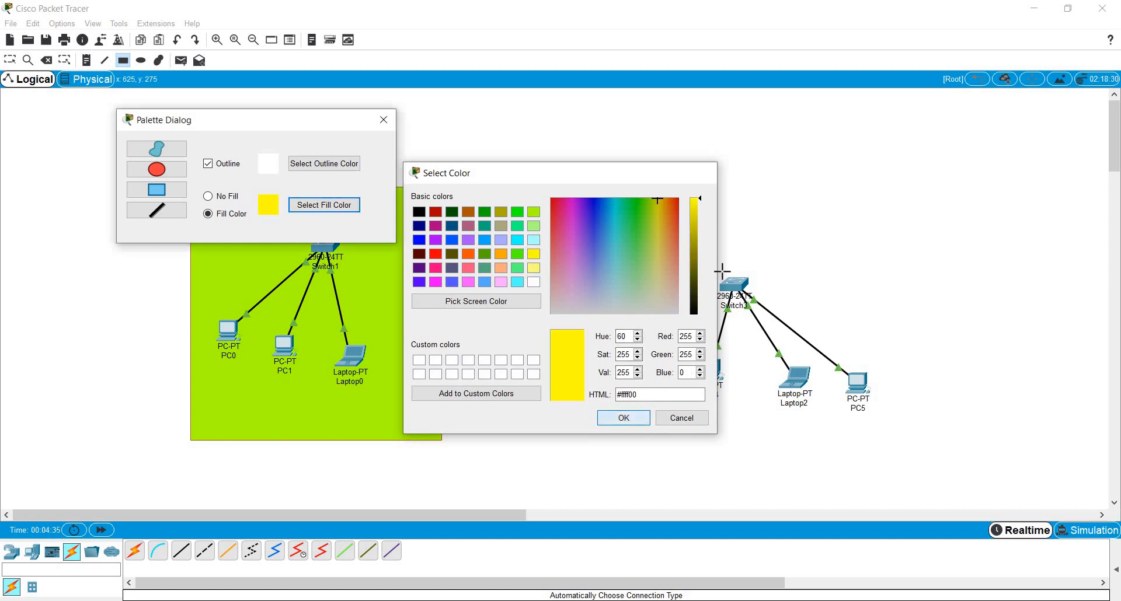
drag(676, 276, 907, 440)
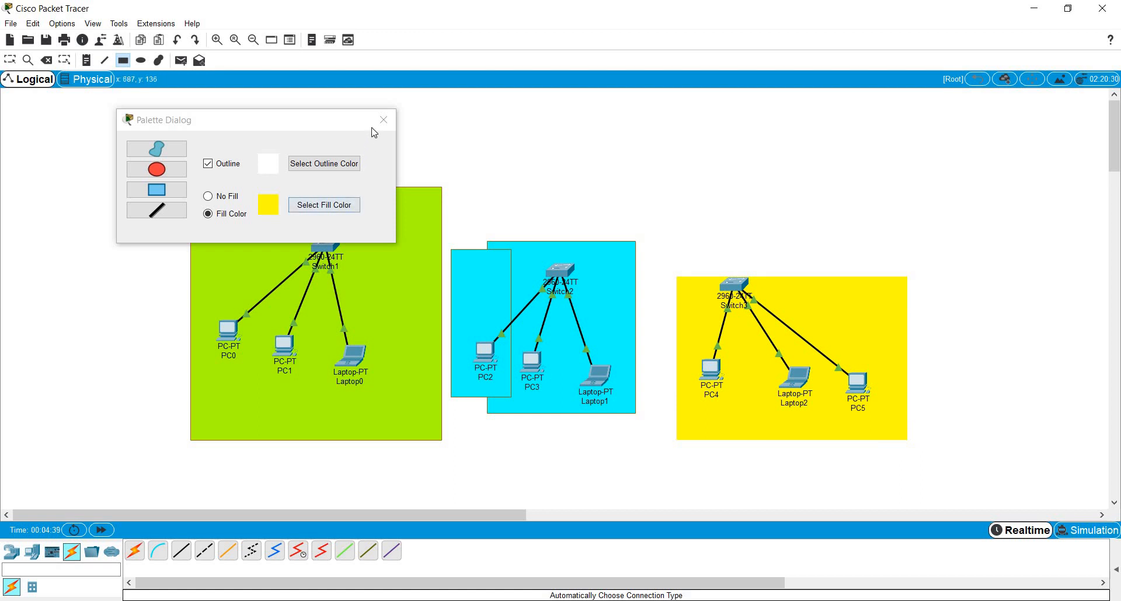
click(383, 119)
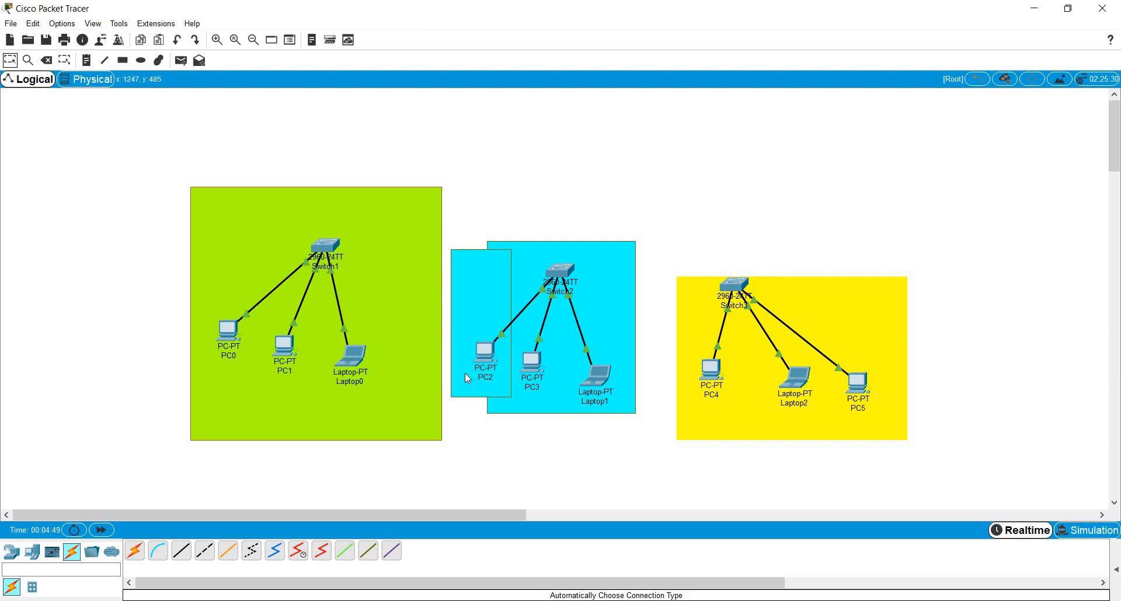
- Assign PC0 the static IP address 10.0.0.1 with subnet mask 255.0.0.0 and close its configuration window
click(231, 346)
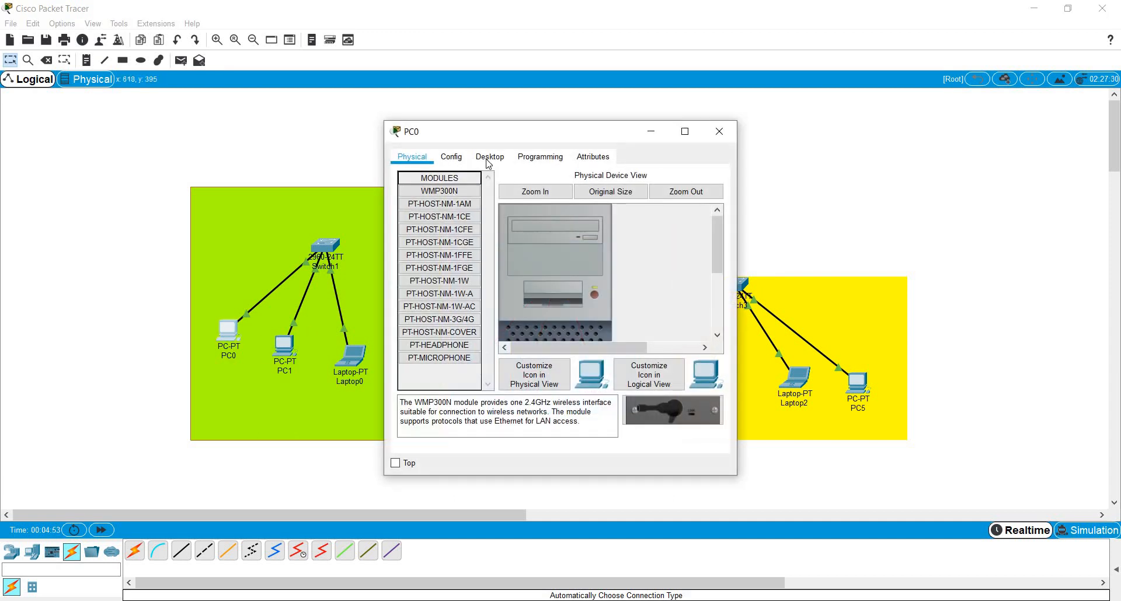
click(489, 156)
click(435, 210)
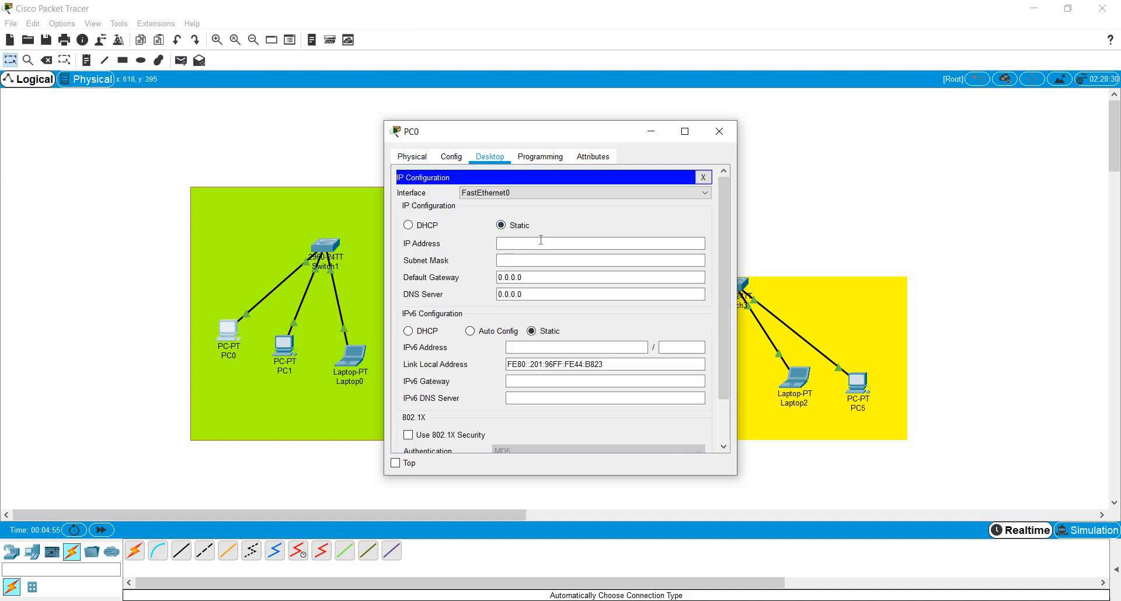
click(541, 243)
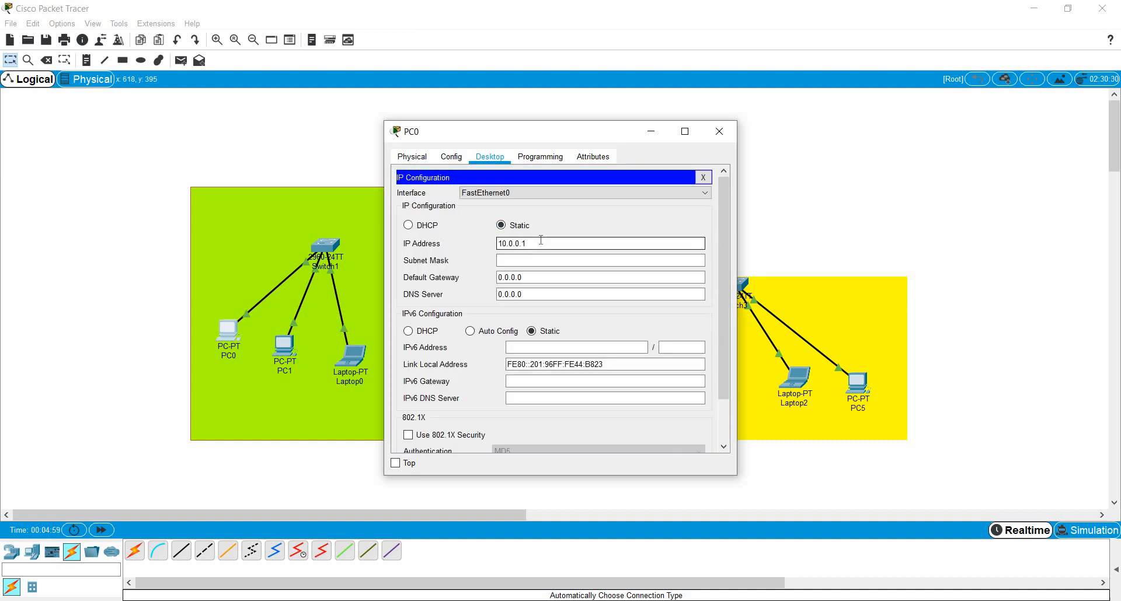
click(543, 260)
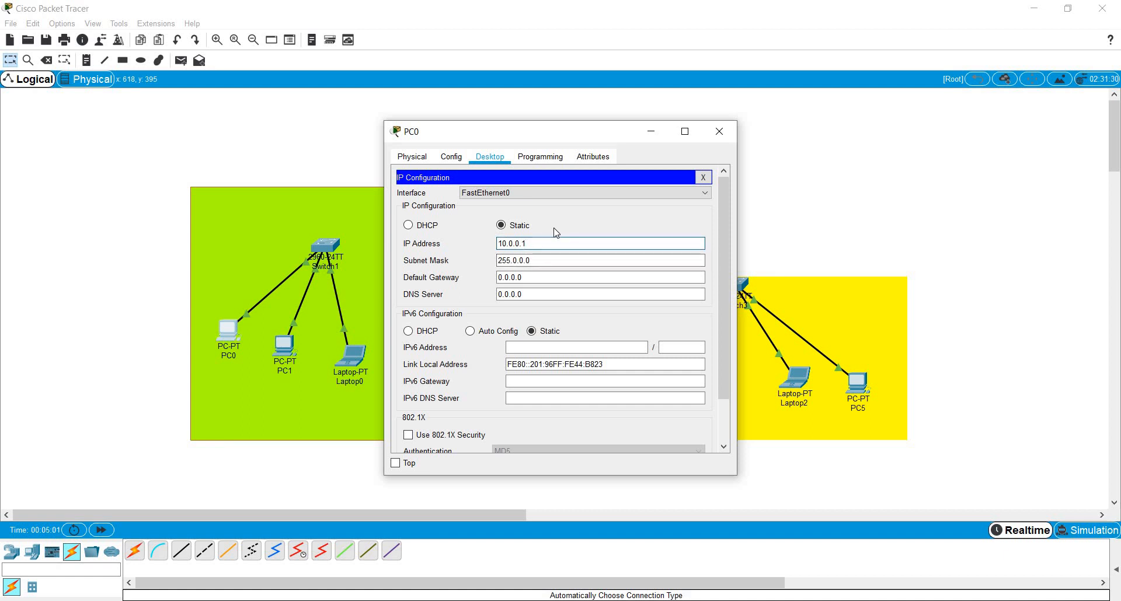
key(ctrl+a)
click(718, 131)
- Assign PC1 the static IP address 10.0.0.2 with subnet mask 255.0.0.0
click(284, 345)
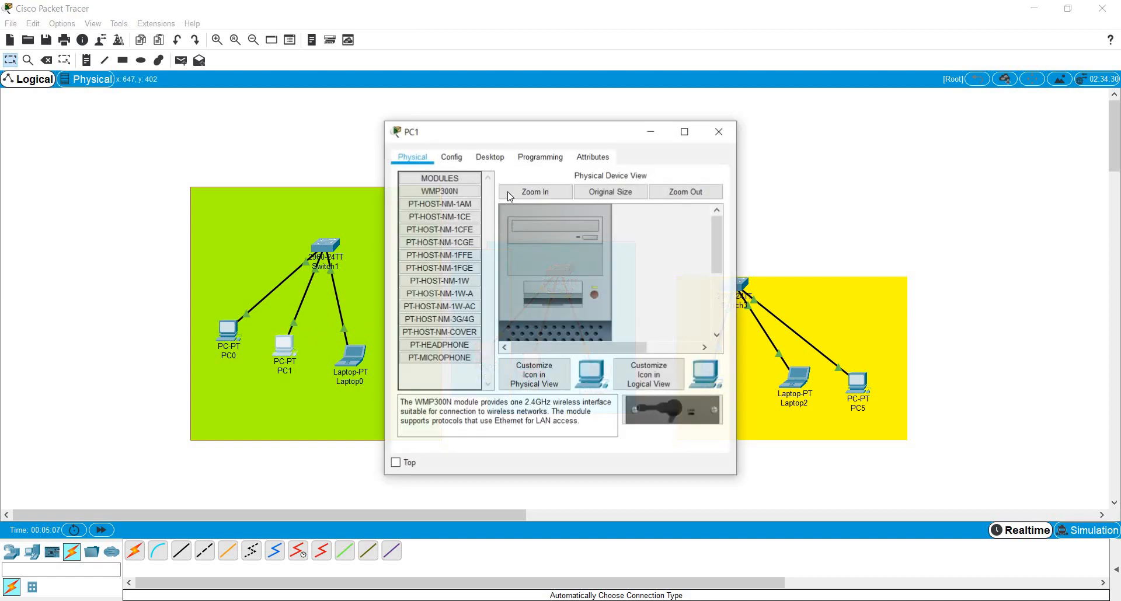
click(490, 157)
click(414, 212)
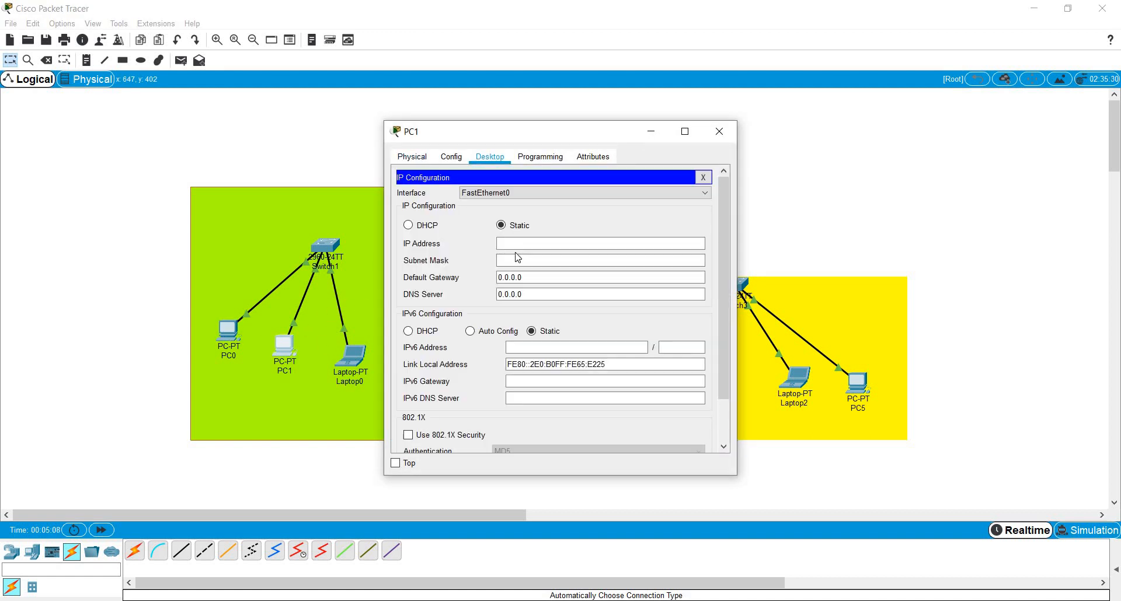
click(517, 244)
text(10.0.0.1)
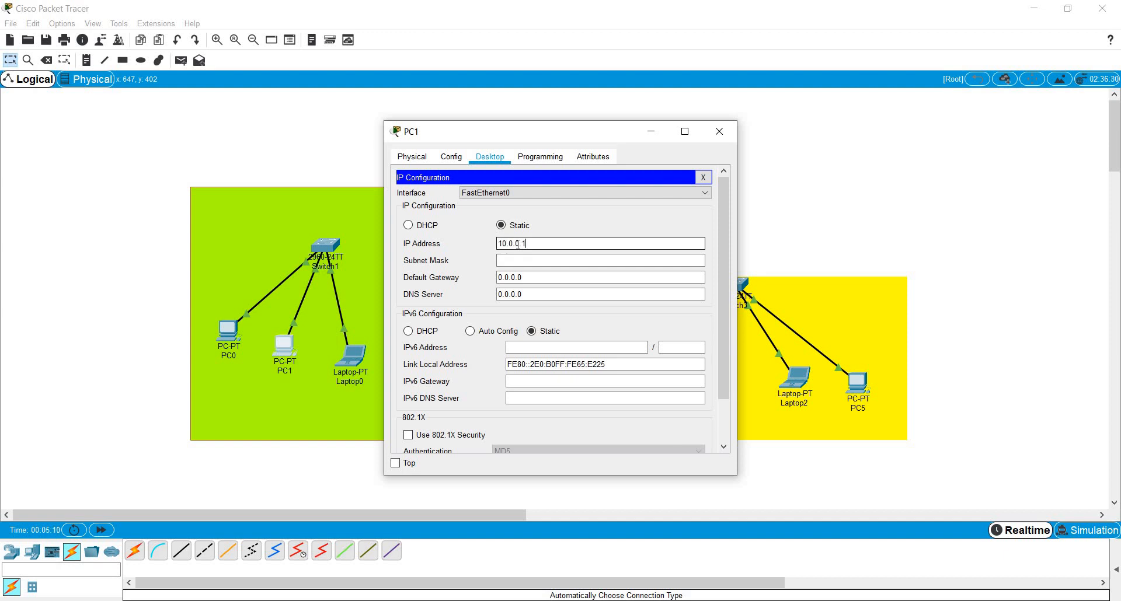
text(10.0.0.1)
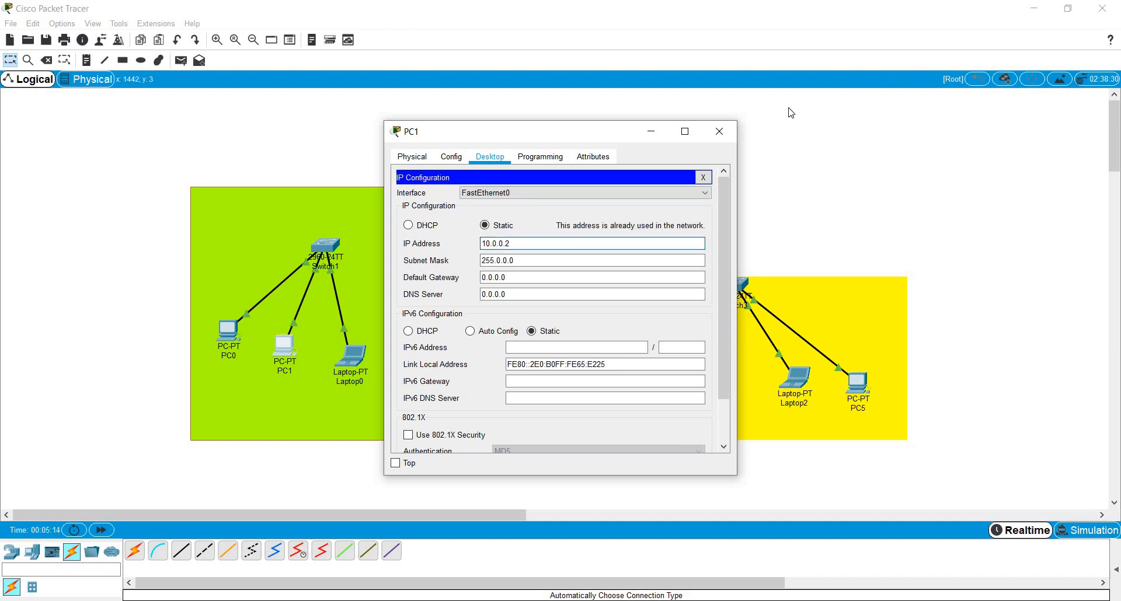
- Close PC1's configuration window and assign Laptop0 the static IP address 10.0.0.3 with subnet mask 255.0.0.0
click(719, 131)
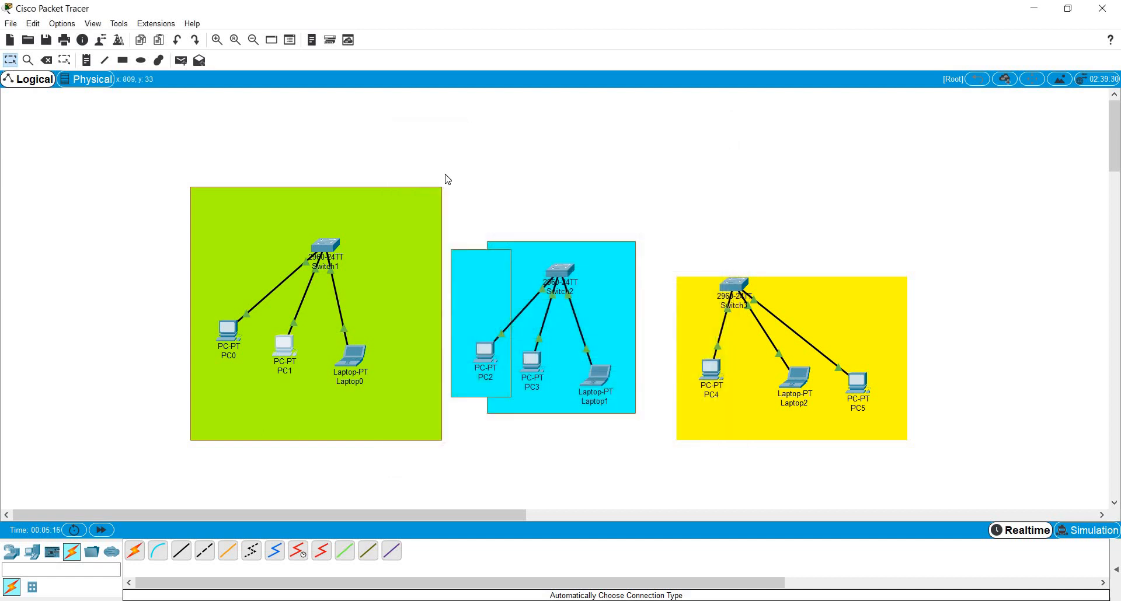
click(351, 363)
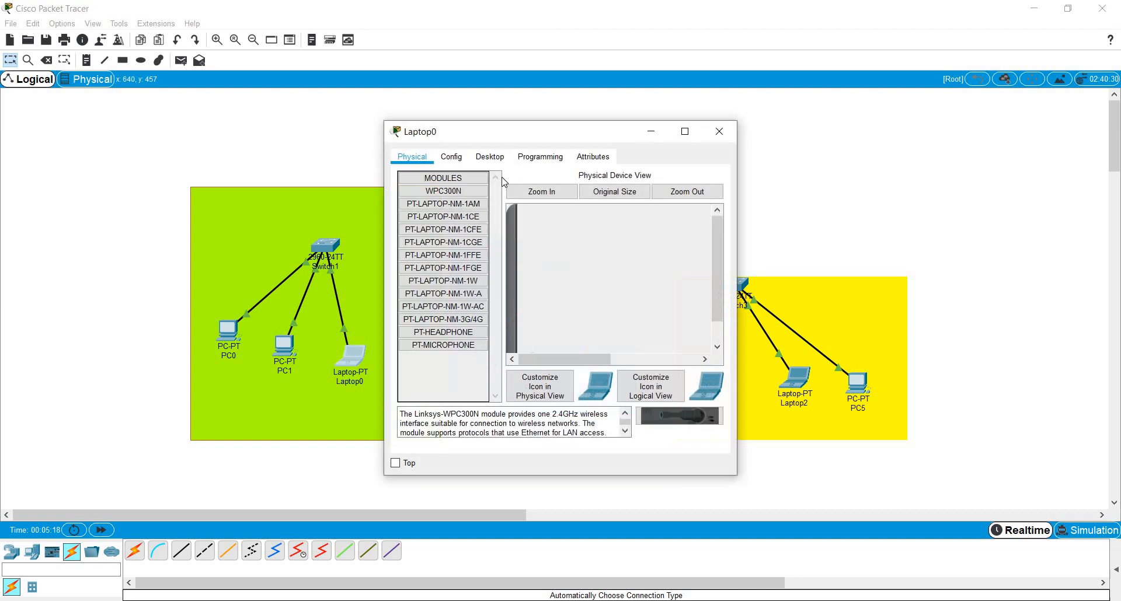
click(489, 156)
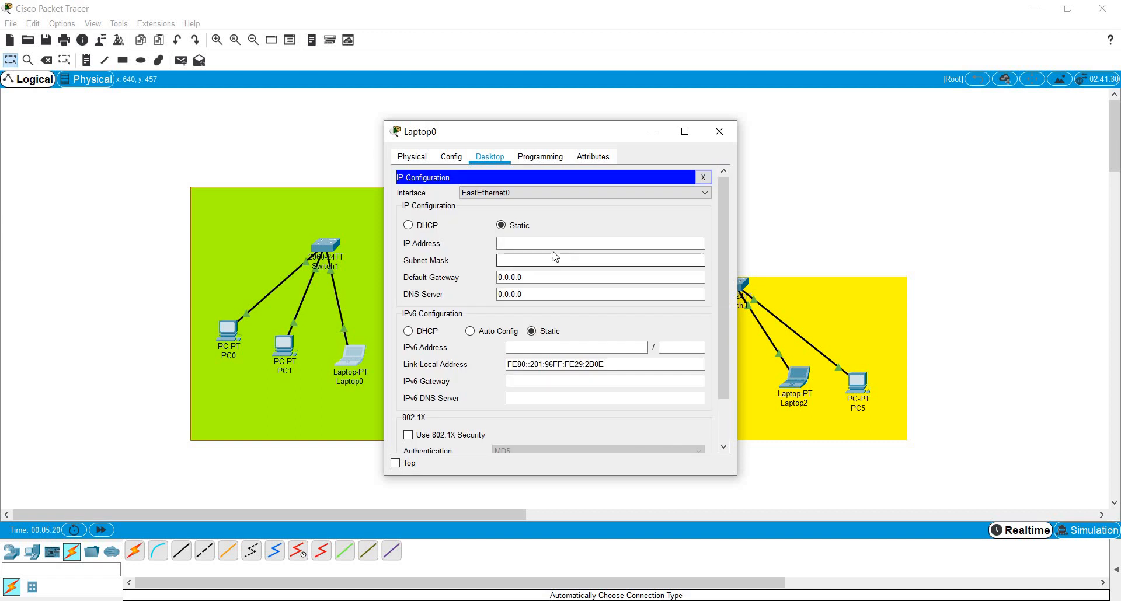
click(557, 242)
text(10.0.0.1)
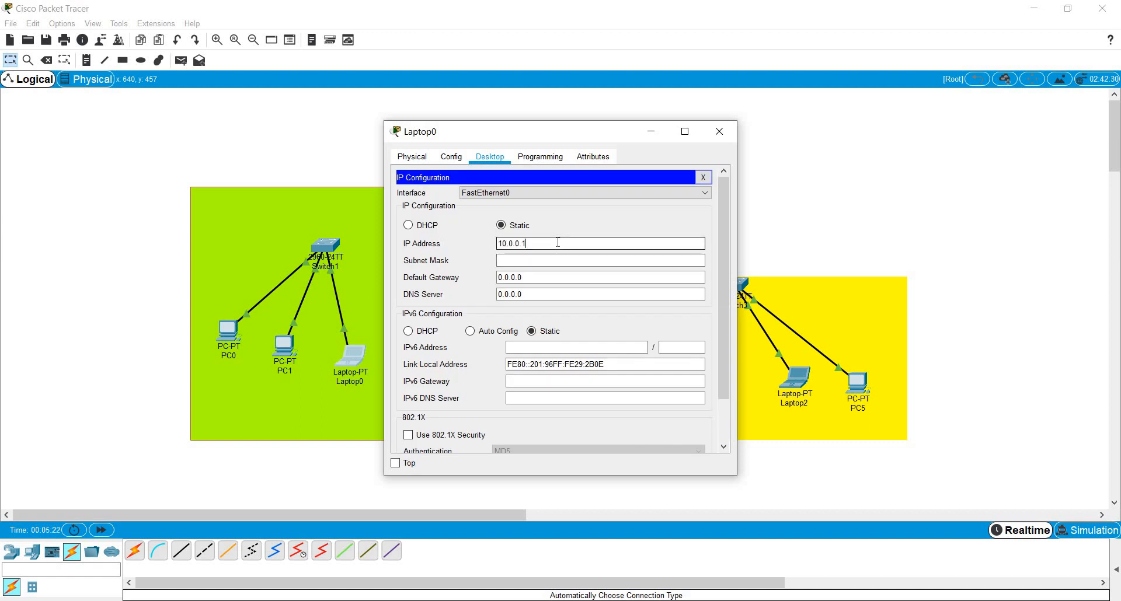
key(Return)
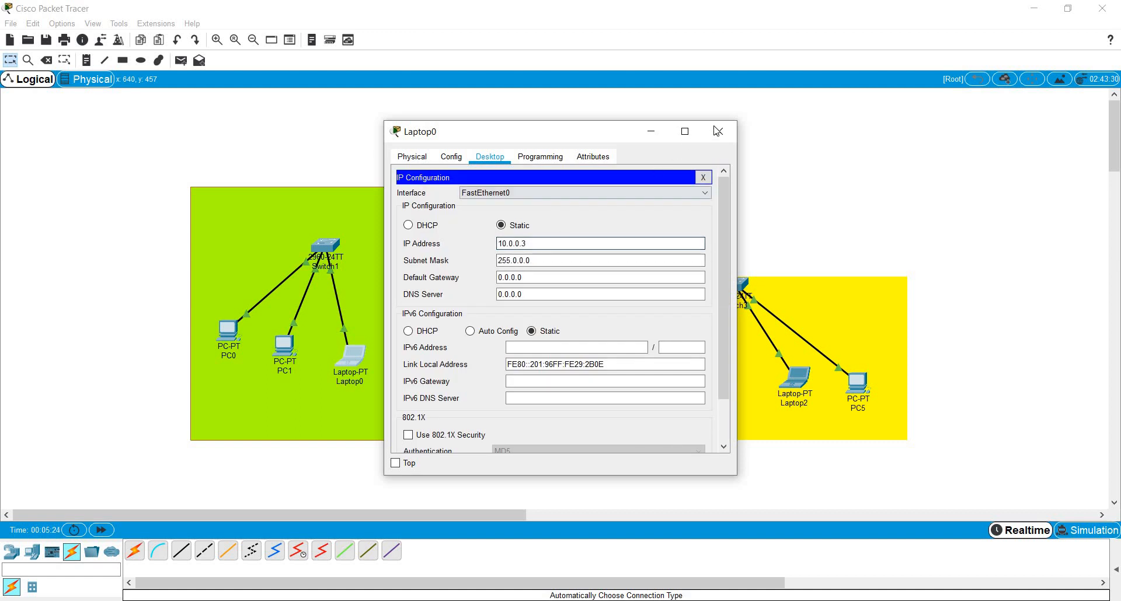
- Send a simple PDU from PC0 to Laptop0, and expand the PDU list area wide enough to read its status details
click(181, 60)
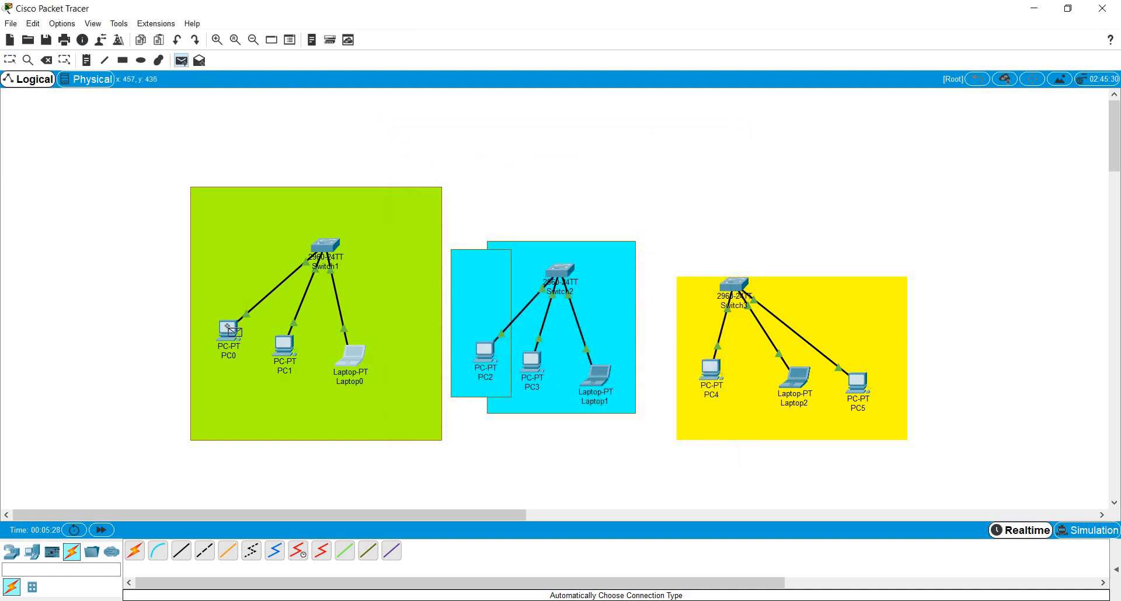
click(227, 327)
click(353, 362)
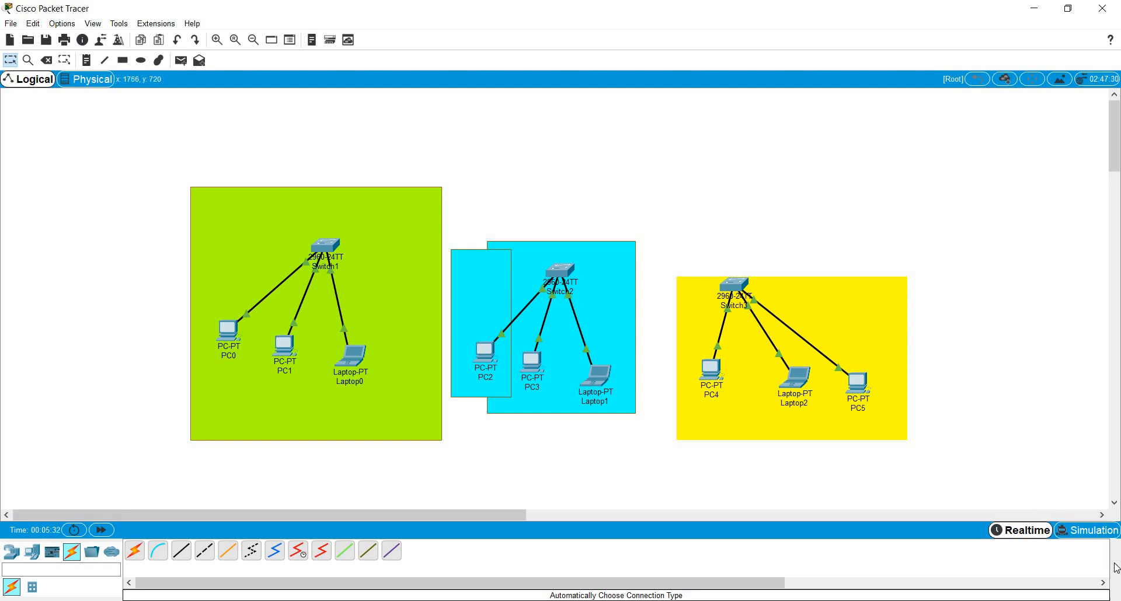
click(1116, 568)
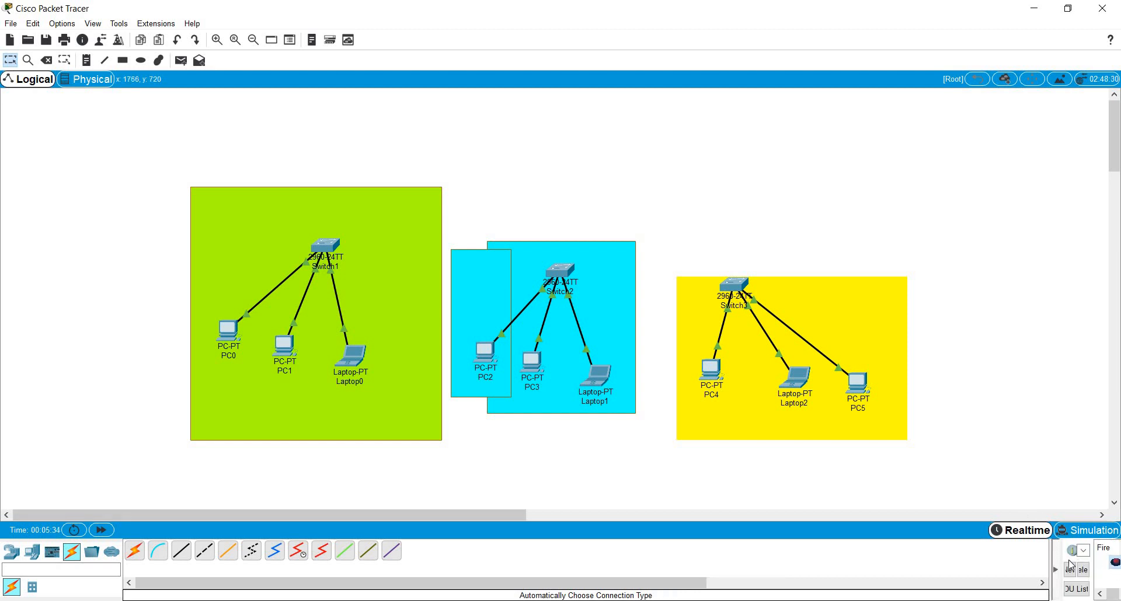
drag(1061, 559, 928, 559)
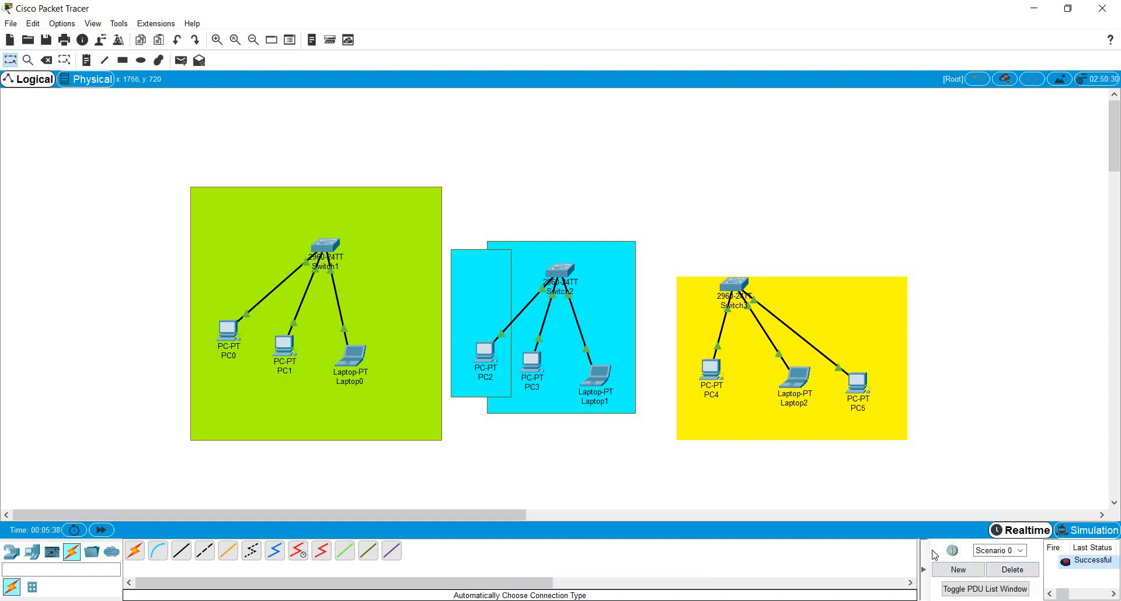
drag(919, 555, 708, 565)
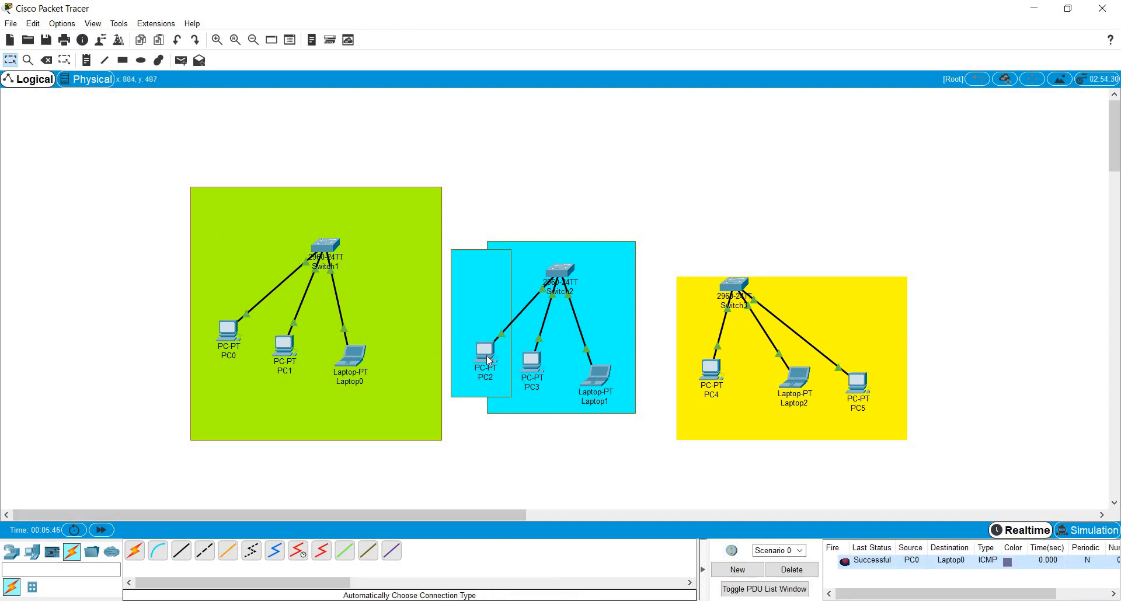
- Assign PC2 the static IP address 172.168.1.1 with subnet mask 255.255.0.0 and close its configuration window
click(483, 351)
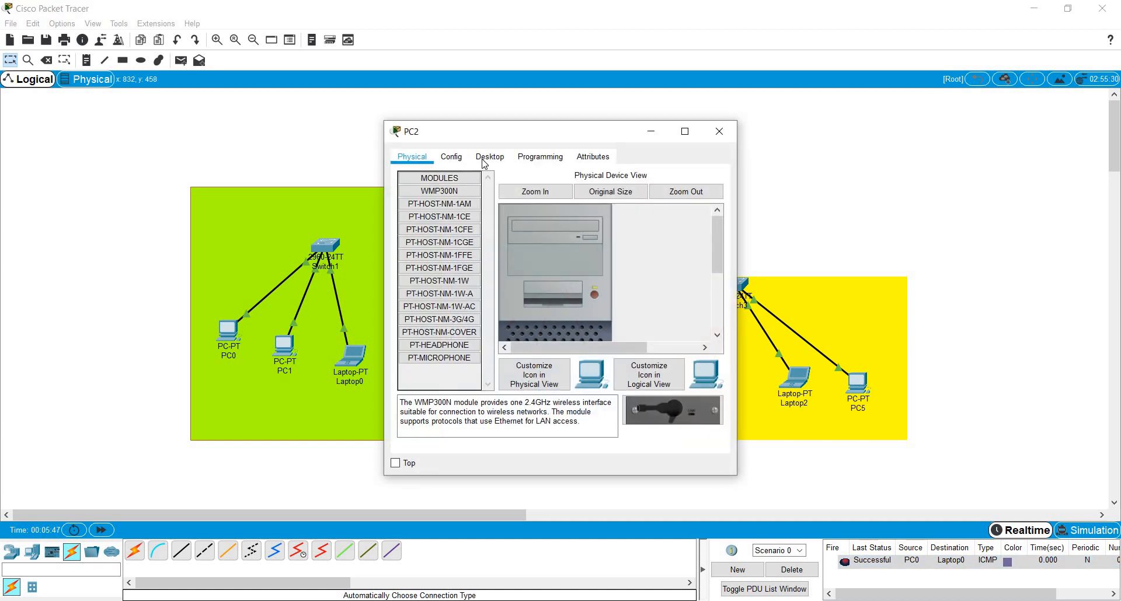
click(484, 157)
click(446, 205)
click(536, 242)
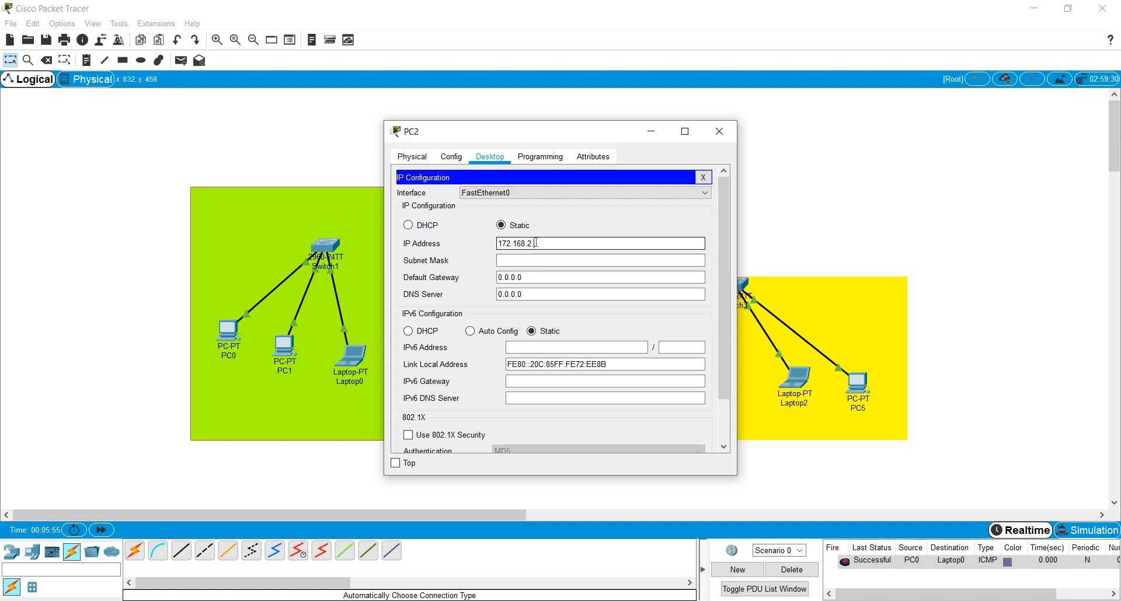
text(172.168.2.)
key(BackSpace)
double_click(536, 243)
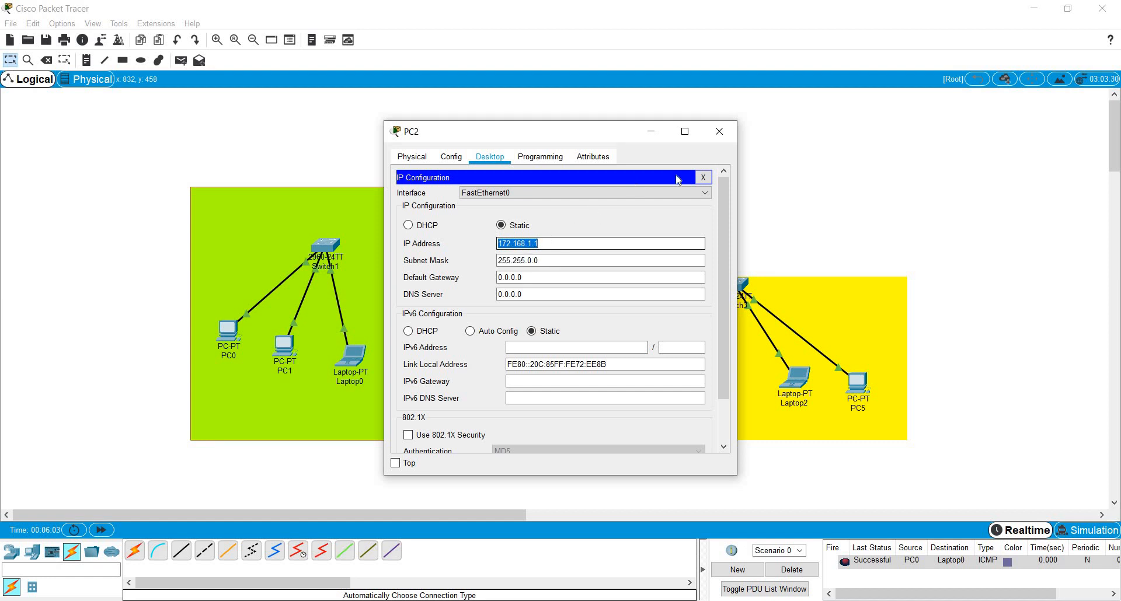
click(719, 132)
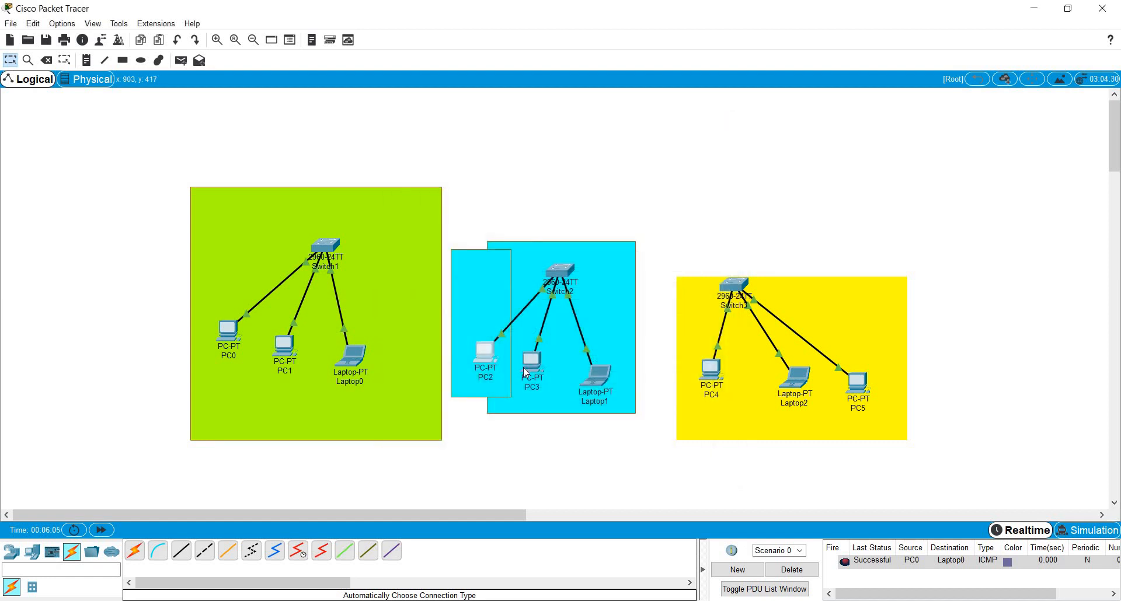
- Assign PC3 the static IP address 172.168.1.2 with subnet mask 255.255.0.0 and close its configuration window
click(529, 363)
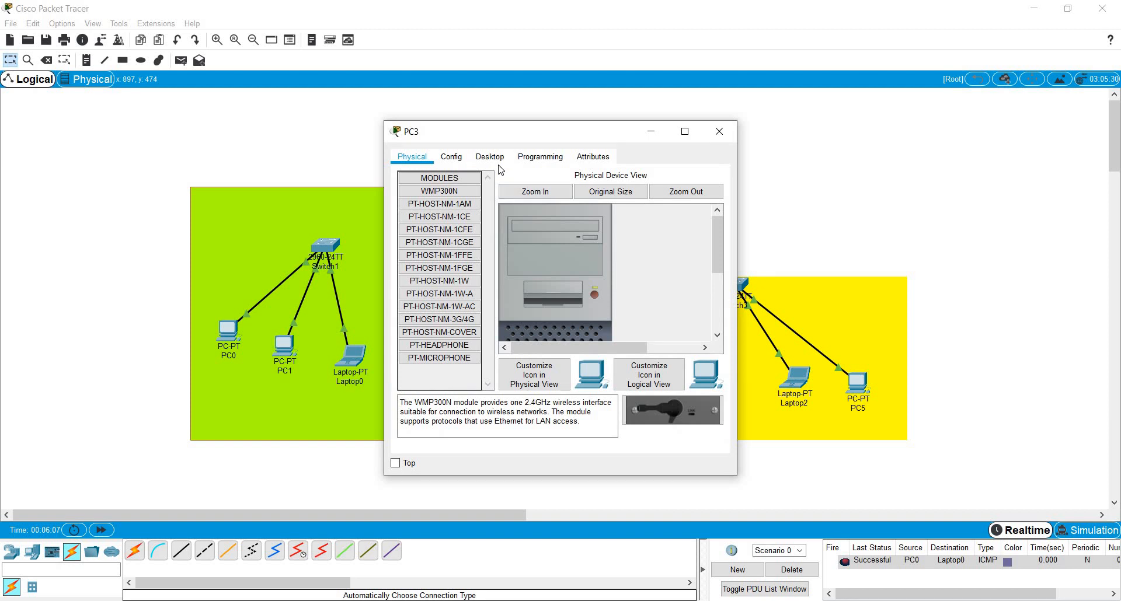
click(489, 156)
click(433, 213)
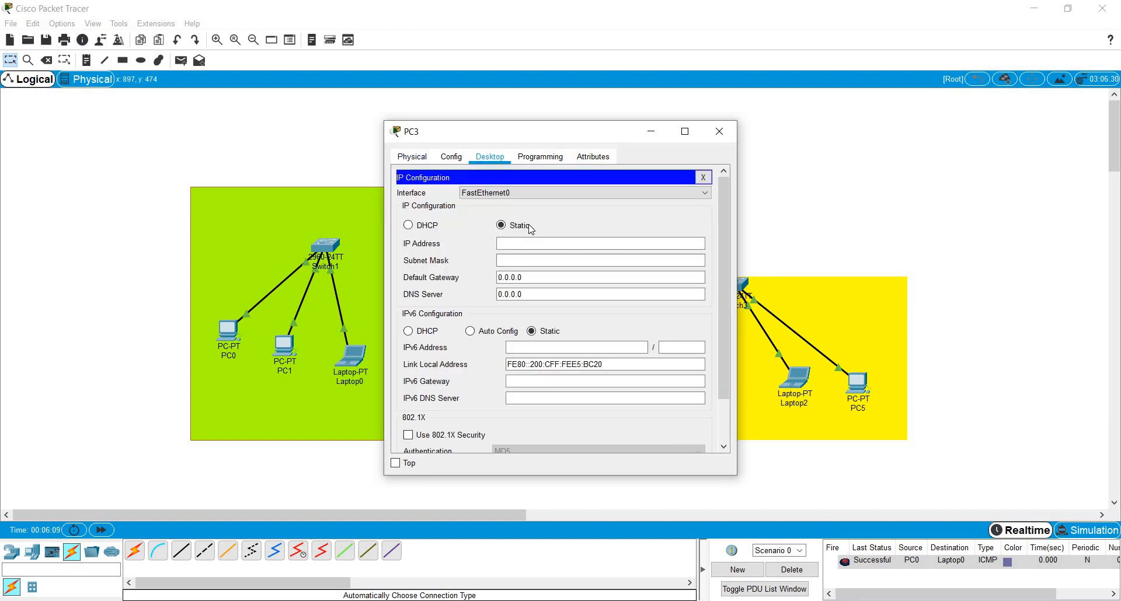
click(535, 244)
text(172.168.1.1)
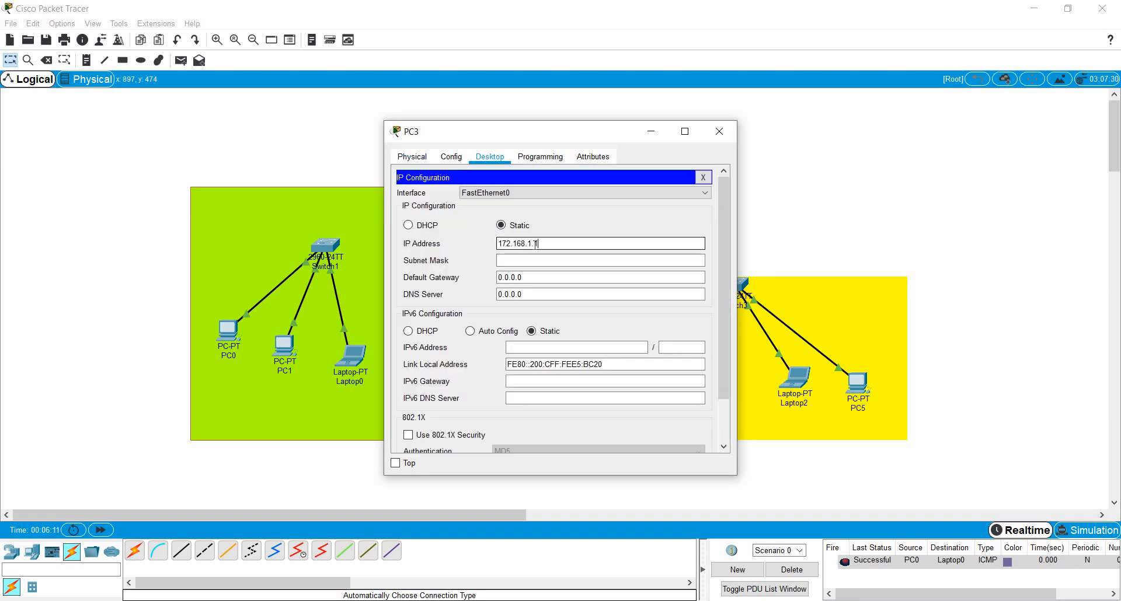
key(BackSpace)
text(2)
key(Tab)
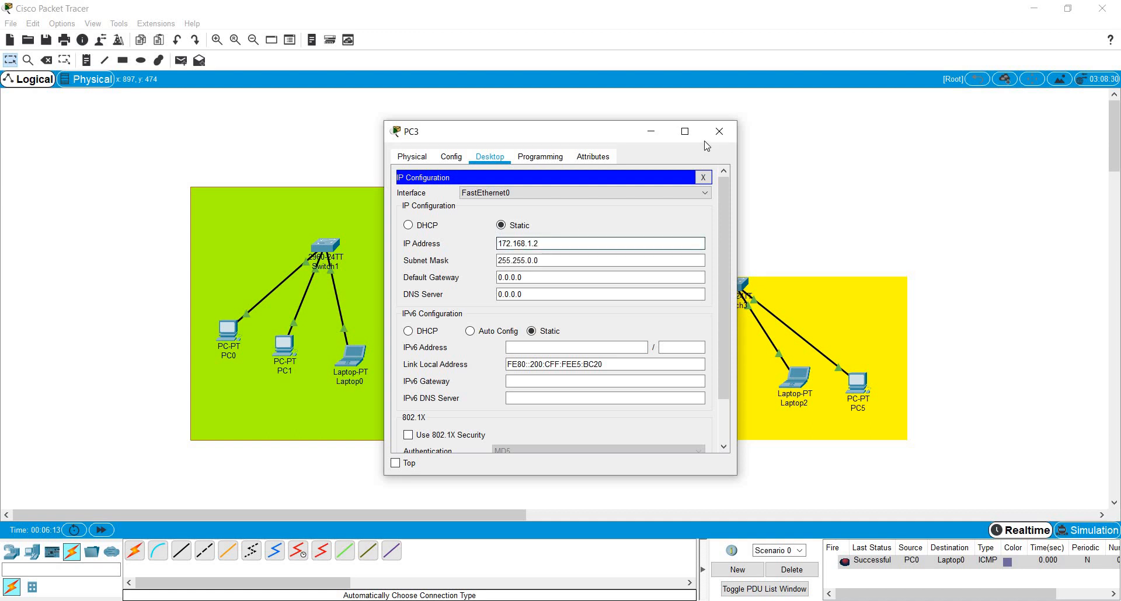
click(719, 131)
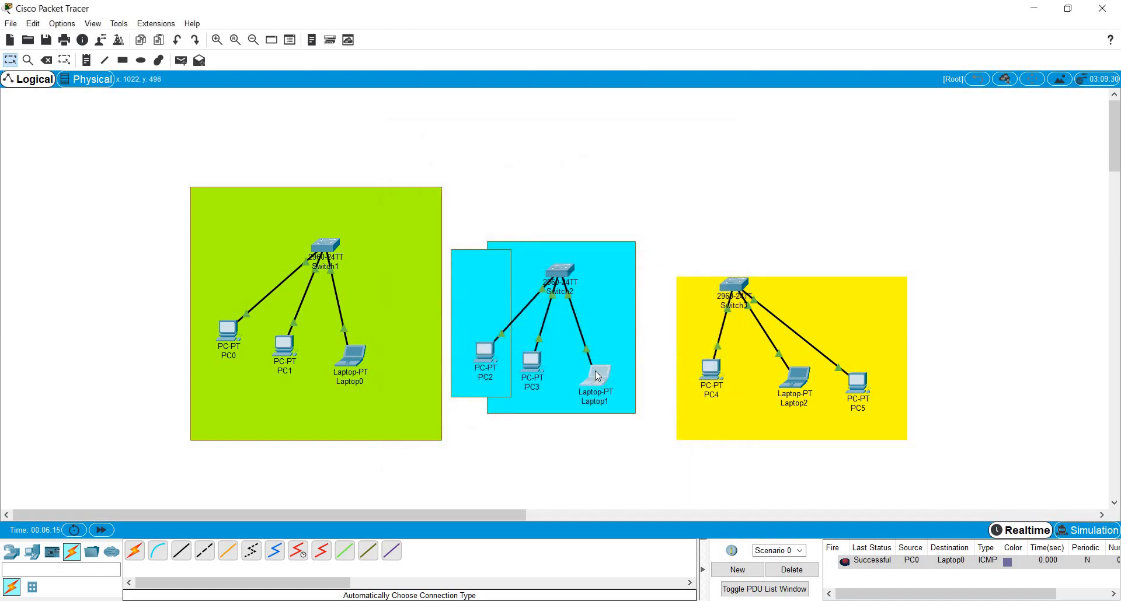
- Assign Laptop1 the static IP address 172.168.1.3 with subnet mask 255.255.0.0 and close its configuration window
click(597, 376)
click(490, 156)
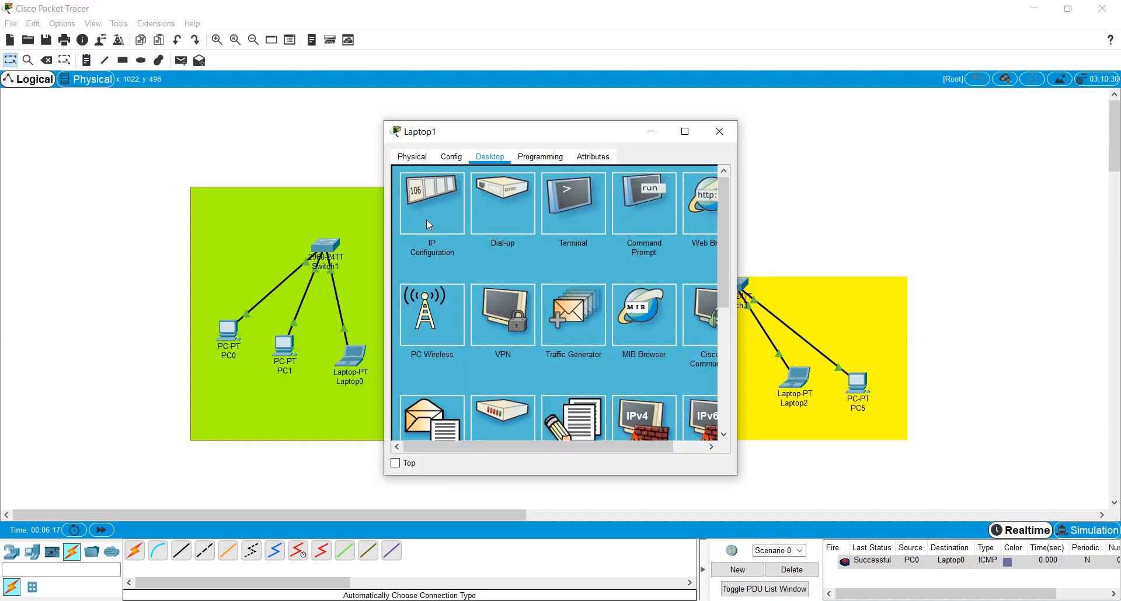
click(427, 221)
text(172.168.1.1)
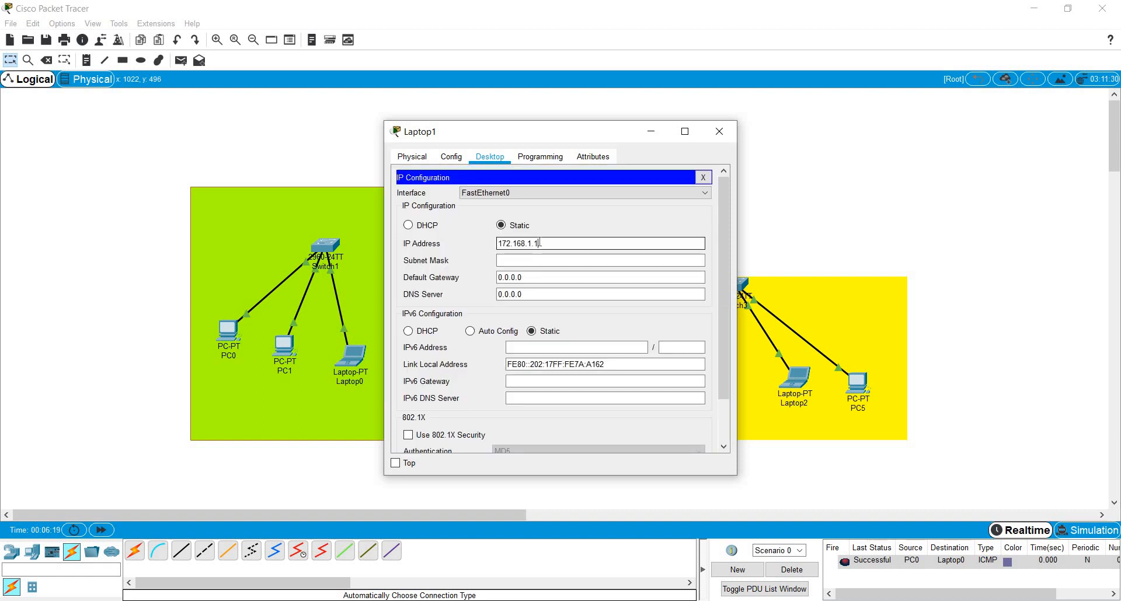
key(BackSpace)
text(3)
key(Tab)
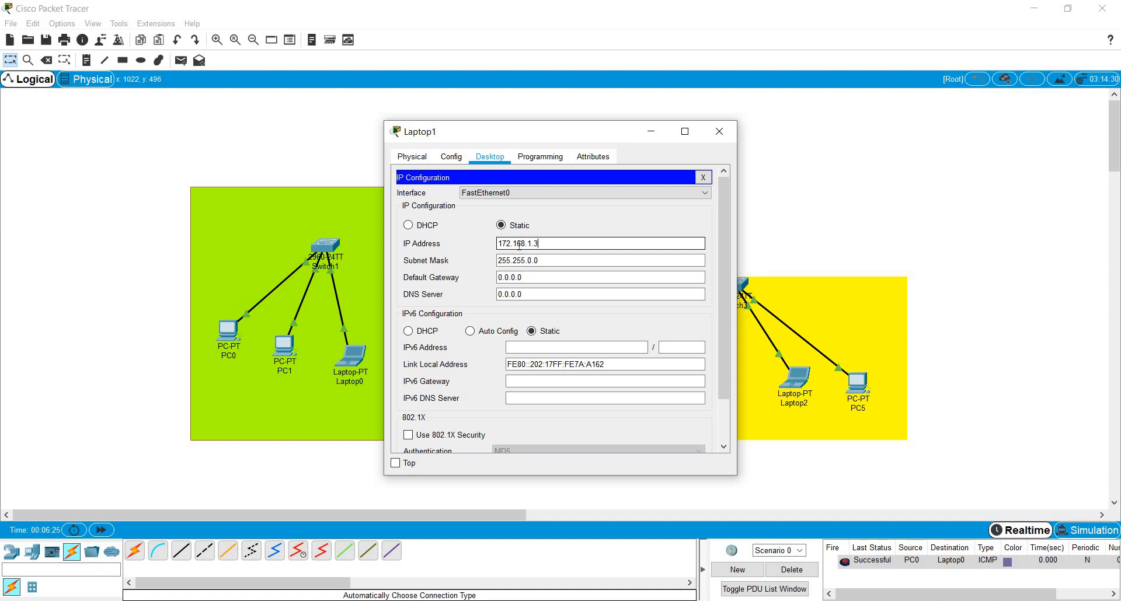
click(508, 258)
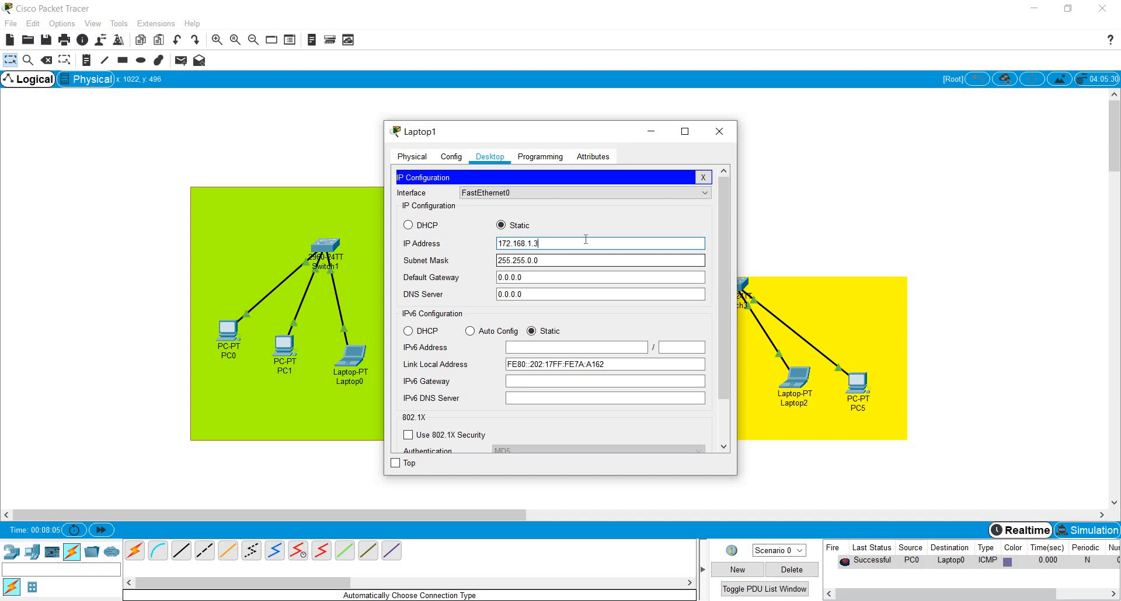
click(719, 132)
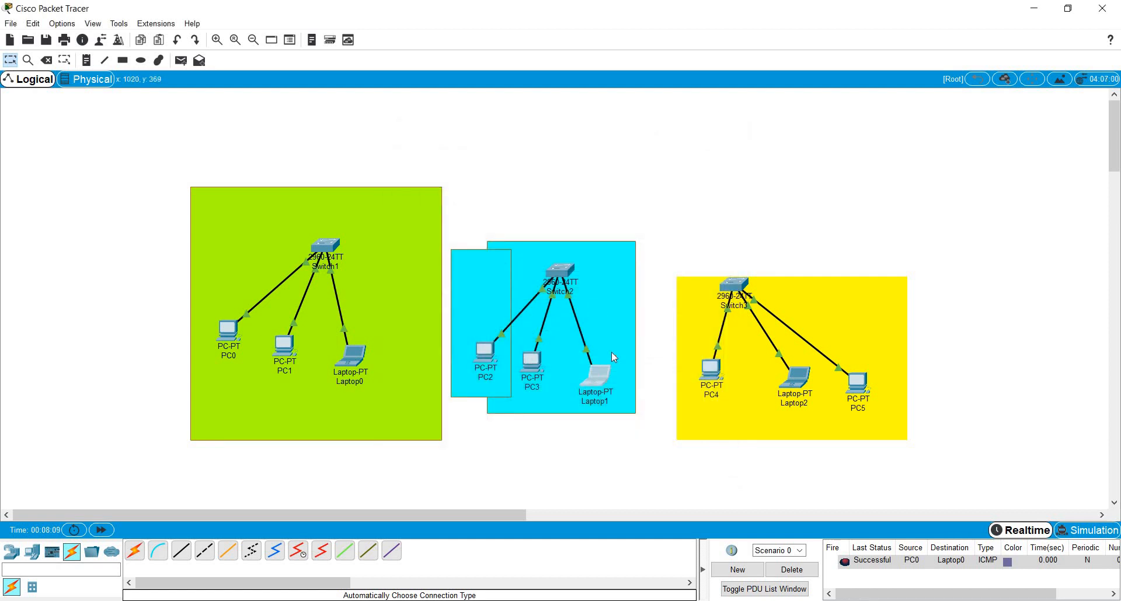
- Assign PC4 the static IP address 192.168.1.1 with subnet mask 255.255.255.0 and close its configuration window
click(710, 369)
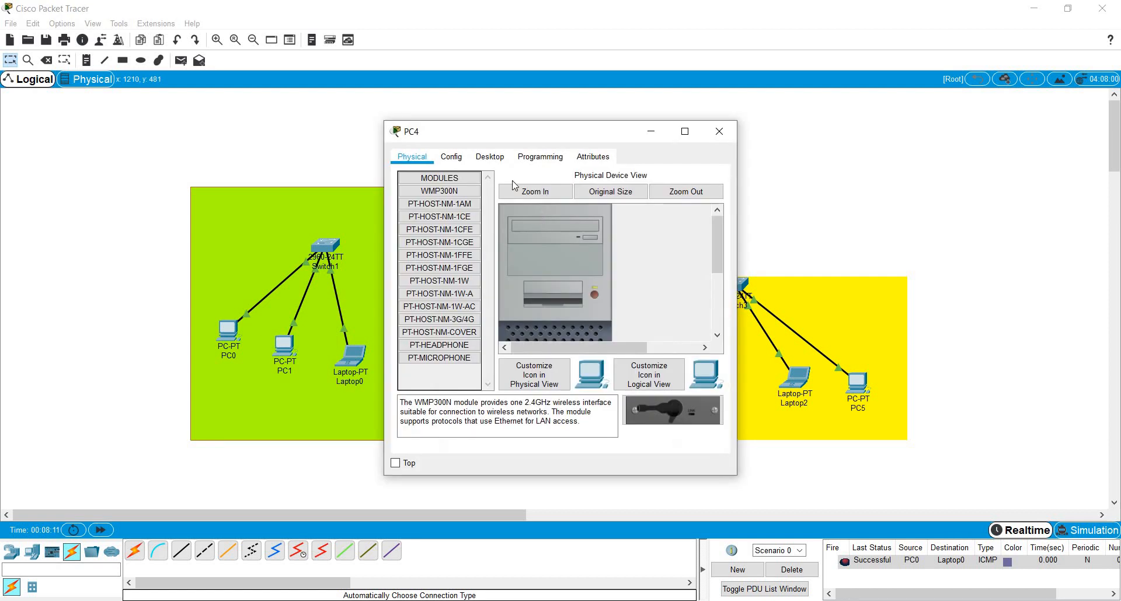
click(489, 157)
click(434, 192)
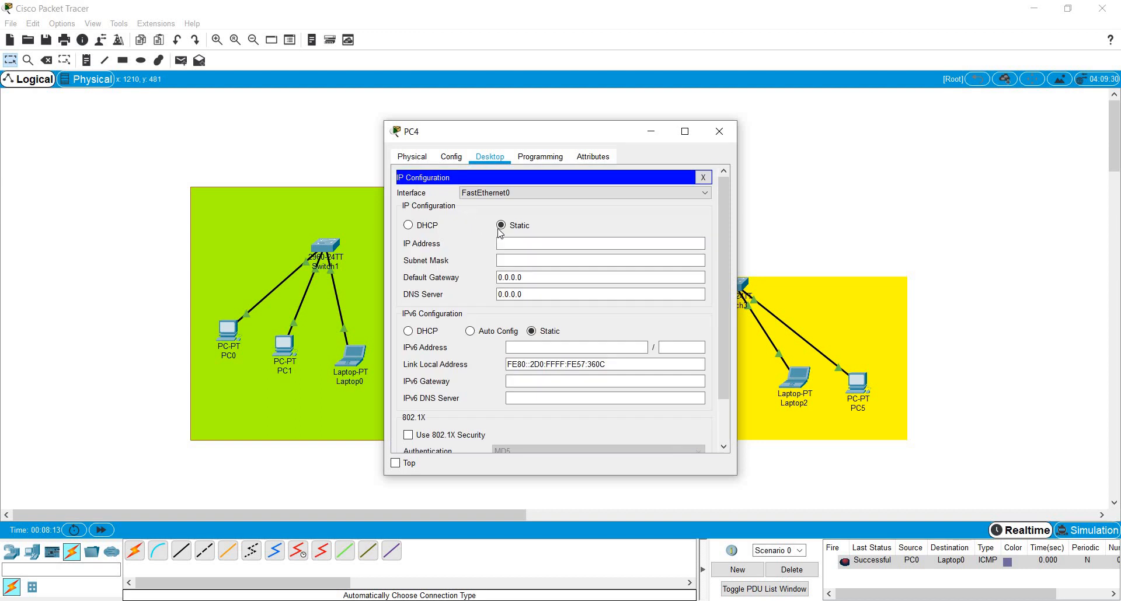
click(511, 242)
text(1)
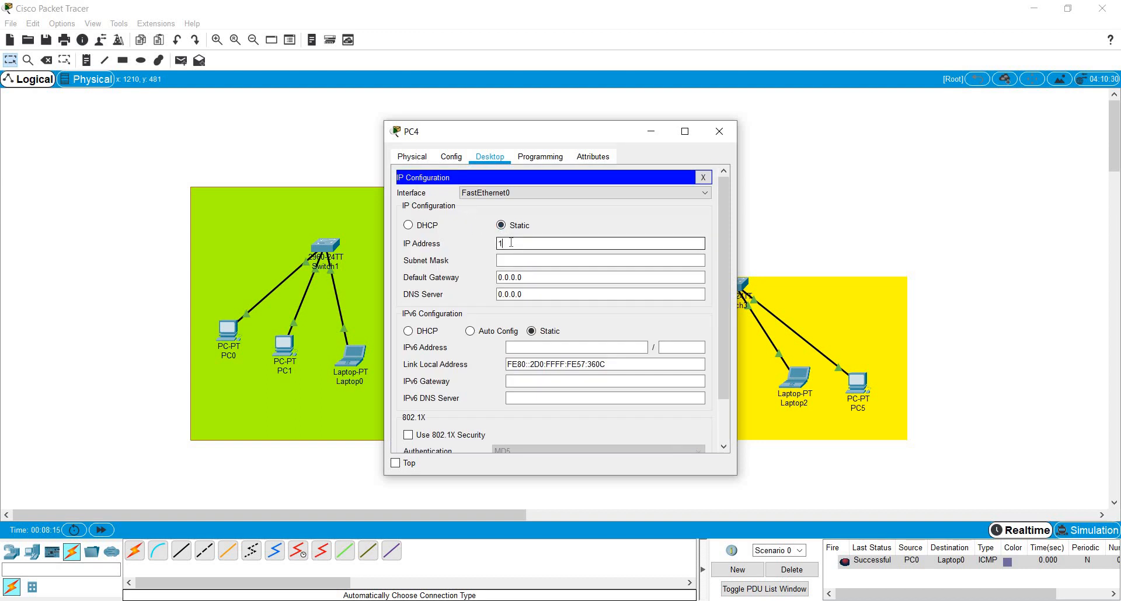
text(92.168.1.1)
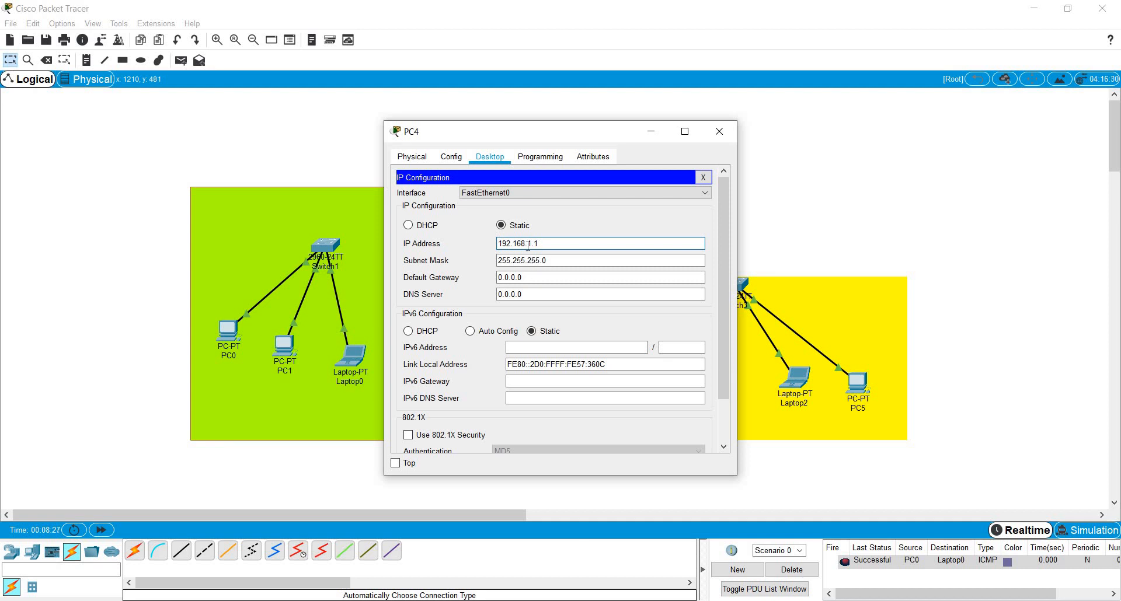
click(719, 132)
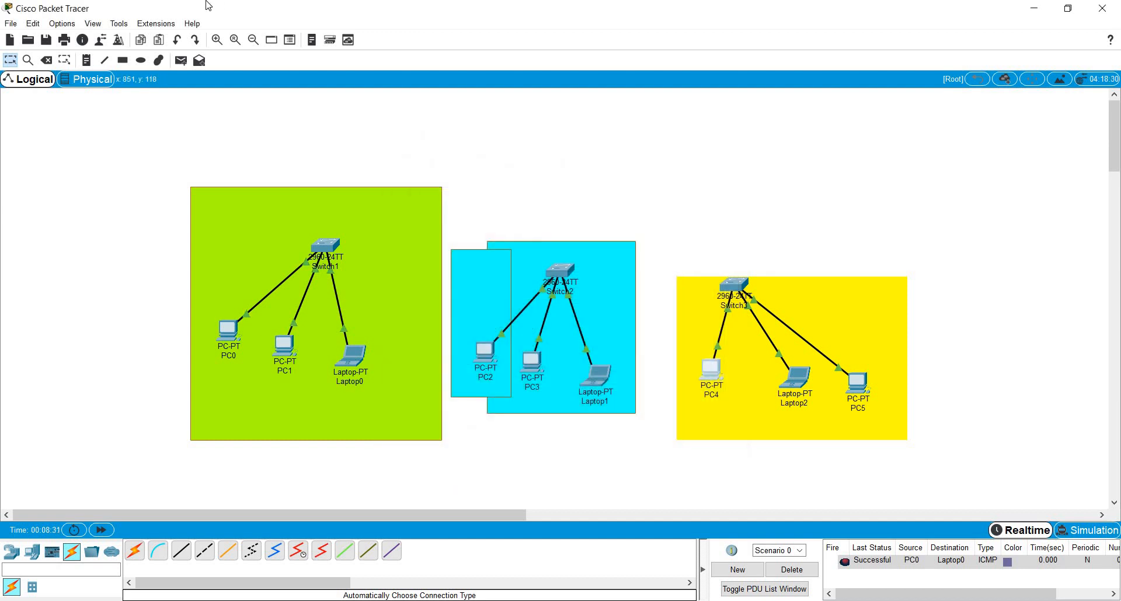
- Send a simple PDU from PC2 to PC3 to test connectivity within the Switch2 network
click(180, 61)
click(485, 350)
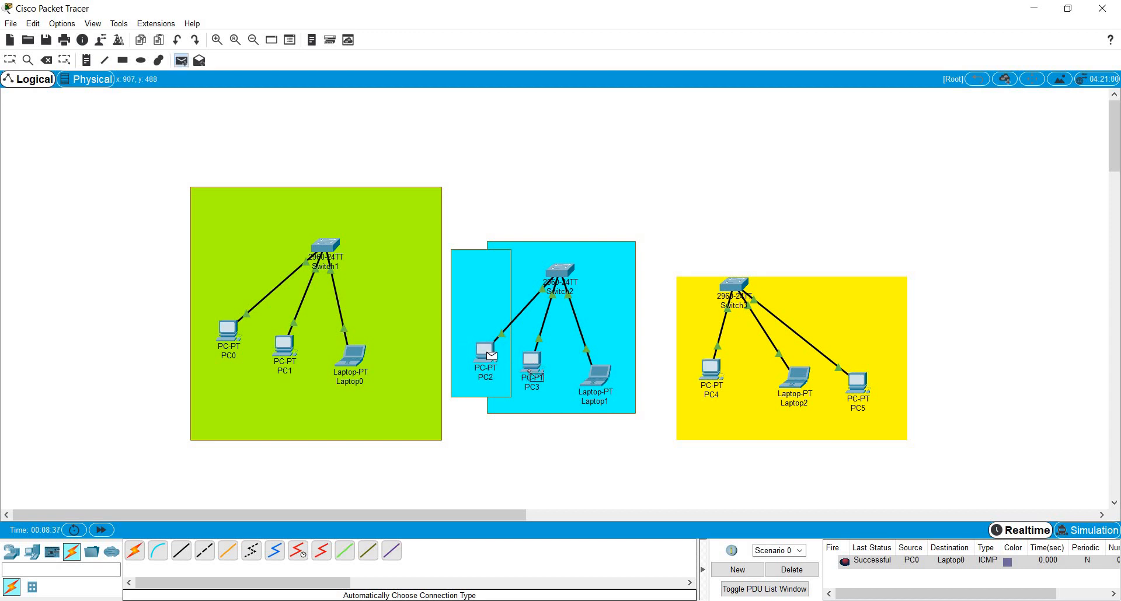
click(528, 369)
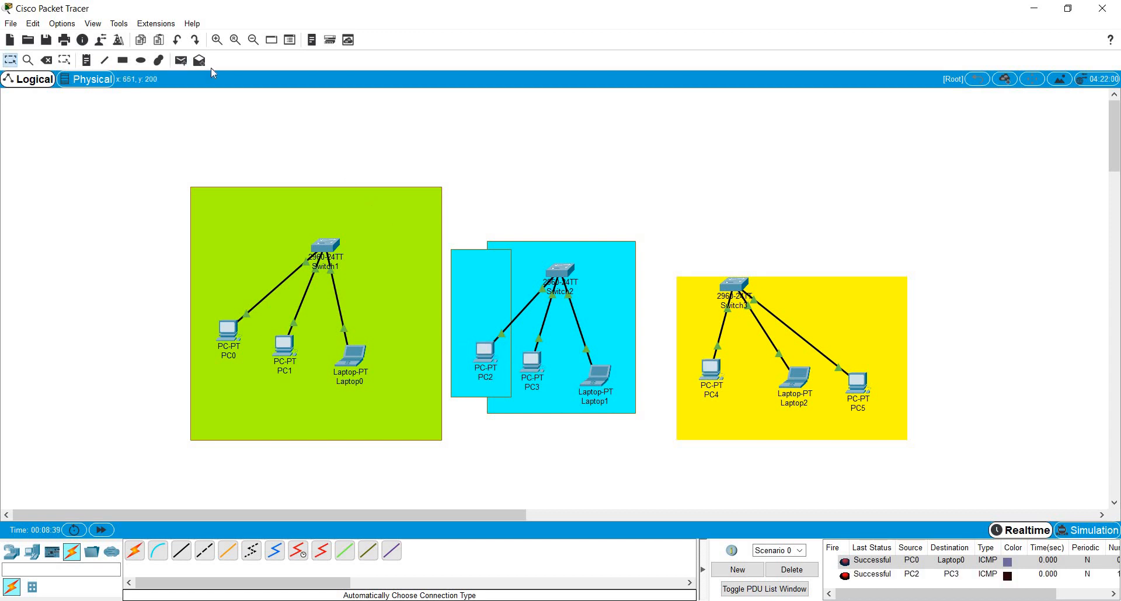
- Try to send a simple PDU from PC4 to PC5 within the Switch3 network
click(180, 61)
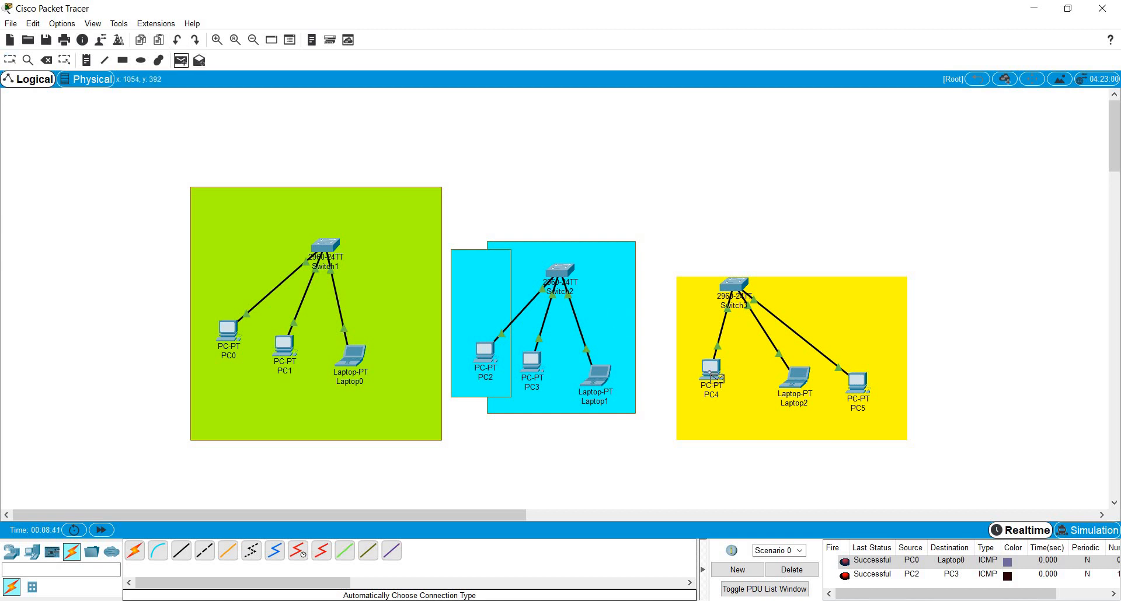
click(710, 369)
click(858, 381)
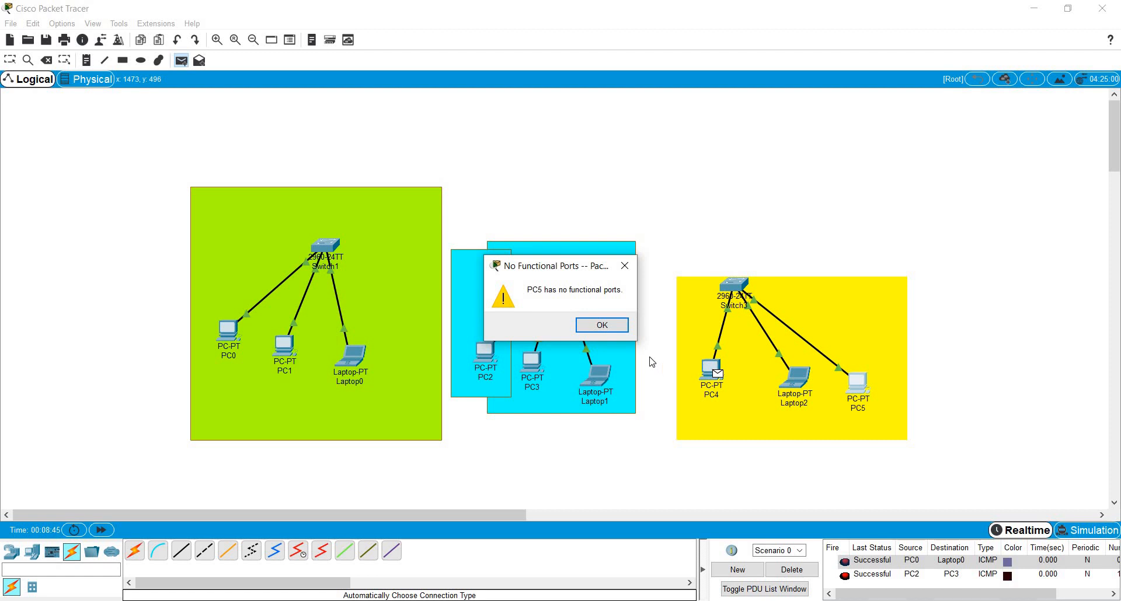
click(602, 326)
click(856, 384)
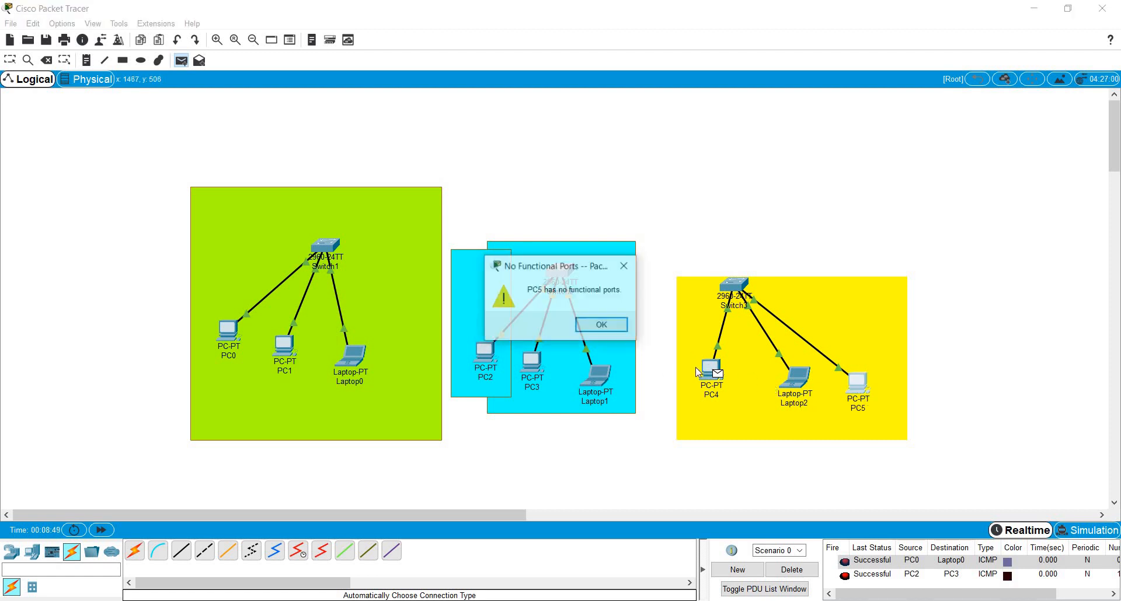
click(615, 331)
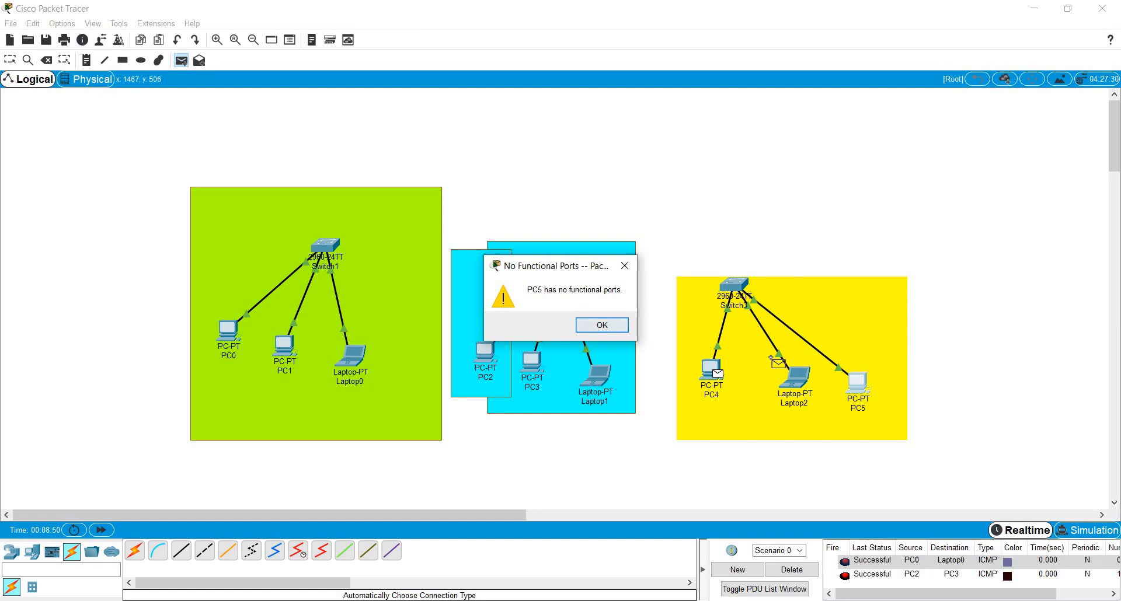
- Close the port warning and try to send a simple PDU from PC4 to Laptop2
click(795, 378)
click(604, 325)
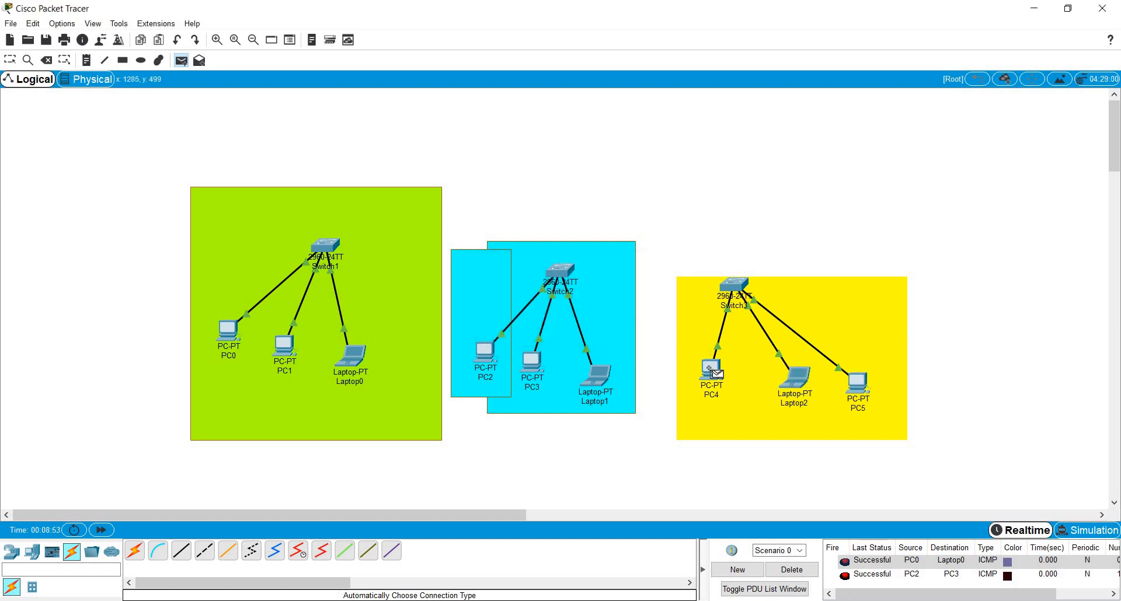
double_click(709, 367)
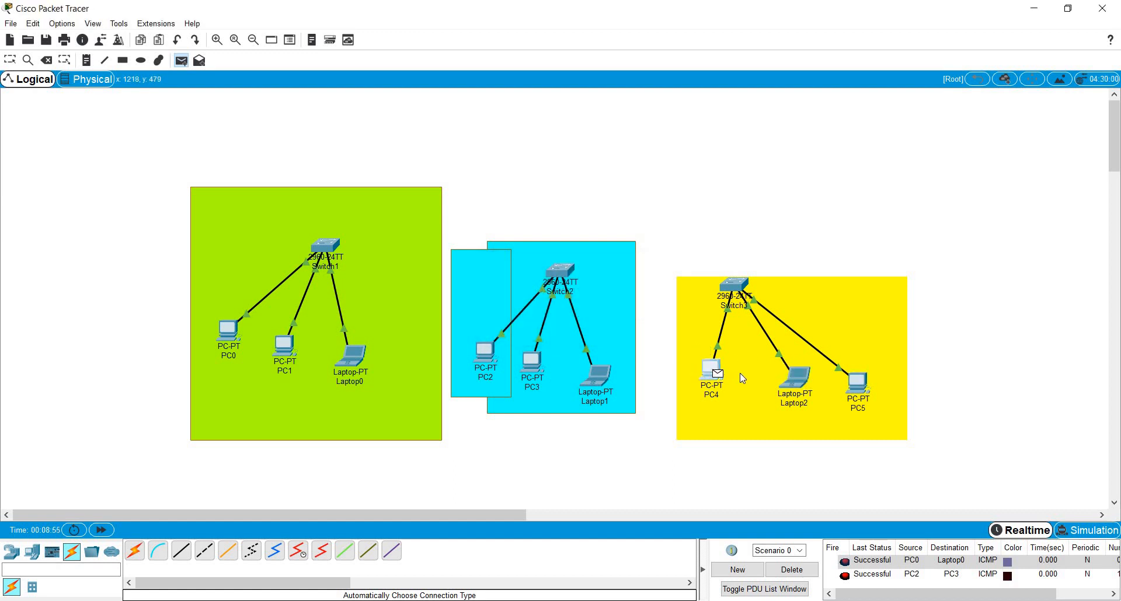
- Try to assign Laptop2 the static IP address 172.168.1.2 with subnet mask 255.255.0.0, clear the address and close its configuration window
click(801, 383)
click(489, 156)
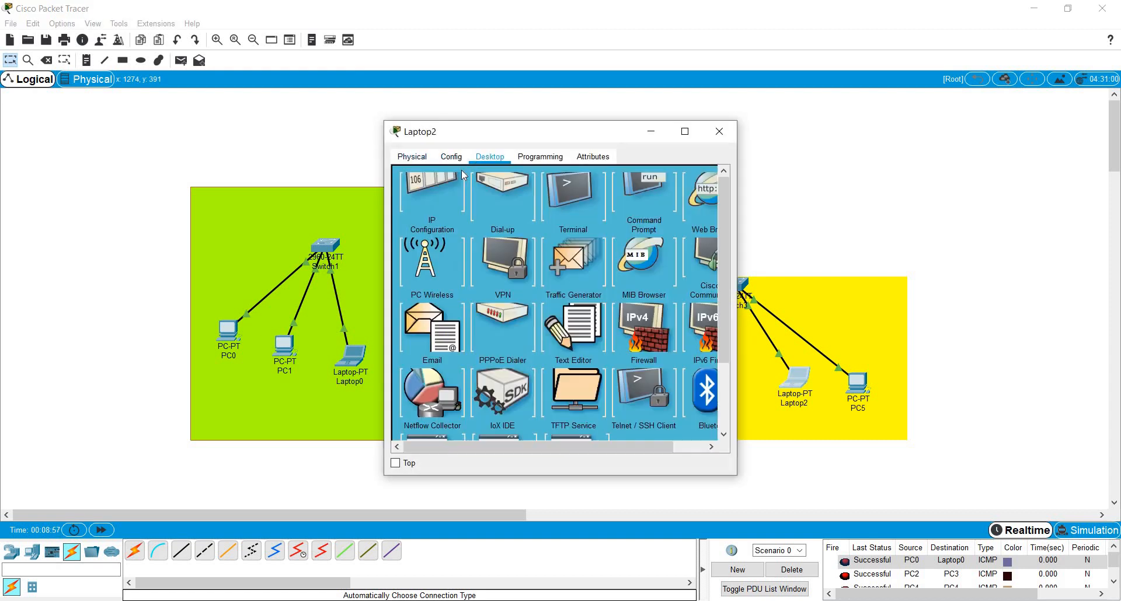
click(448, 193)
click(535, 248)
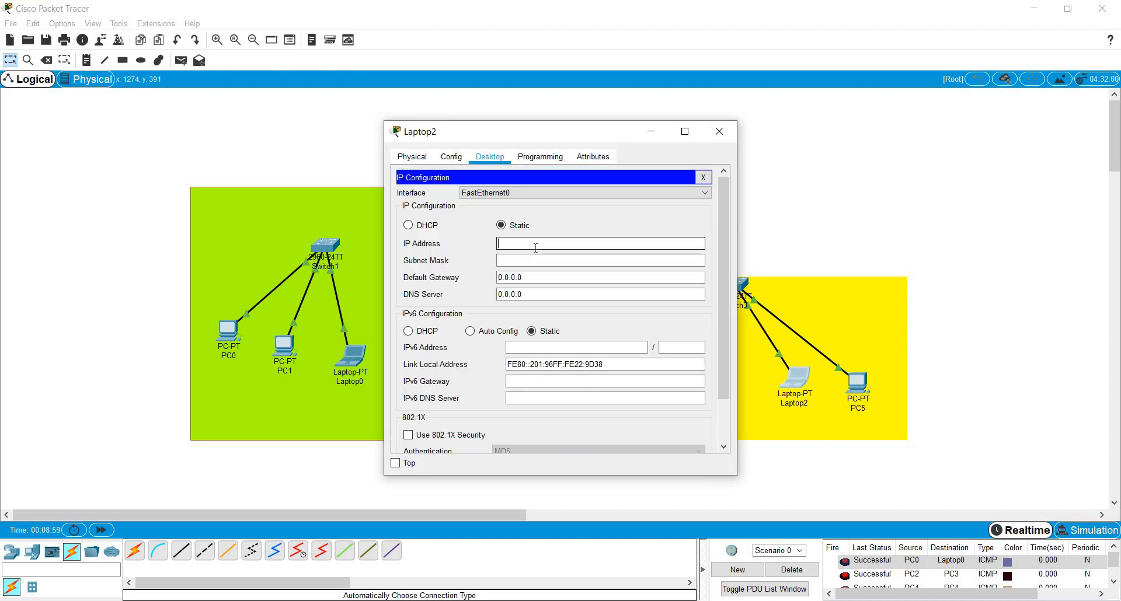
text(172.168.1.1)
key(BackSpace)
text(2)
key(Tab)
click(582, 244)
key(ctrl+a)
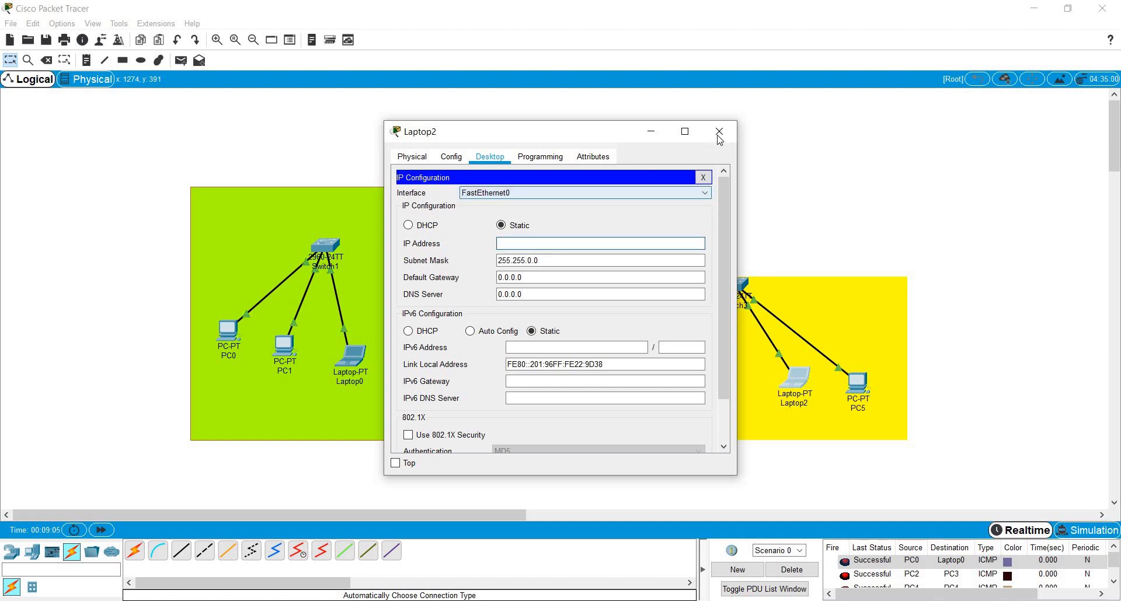
click(719, 132)
- Copy the IP address from PC4's IP configuration and close its window
click(710, 371)
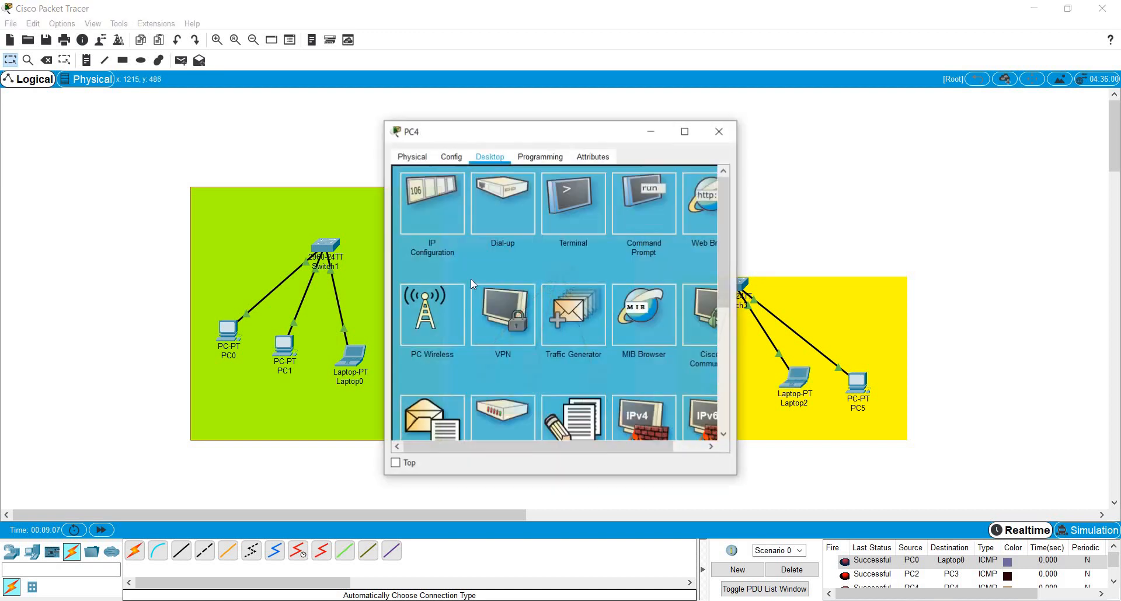
click(463, 234)
click(545, 243)
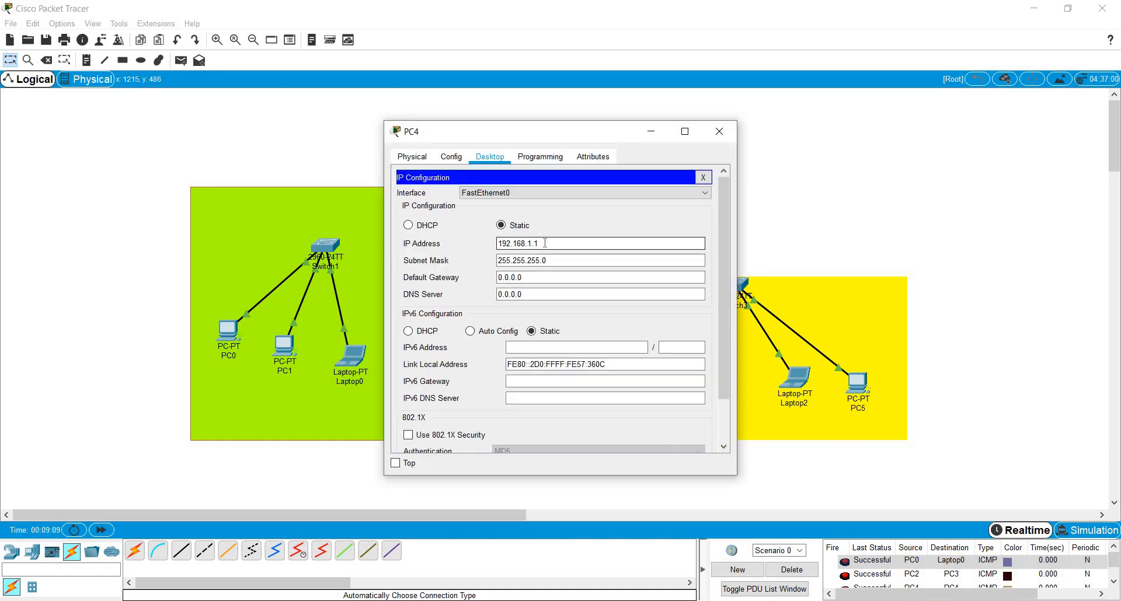
double_click(545, 243)
key(ctrl+c)
click(719, 131)
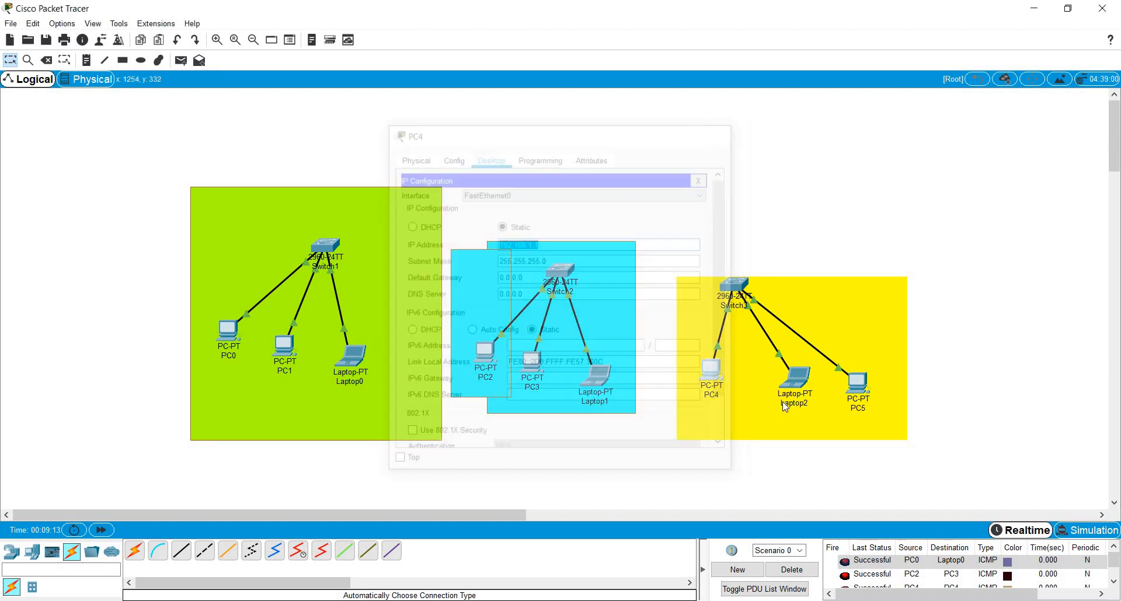
- Assign Laptop2 the static IP address 192.168.1.2 with subnet mask 255.255.255.0 and close its configuration window
click(799, 379)
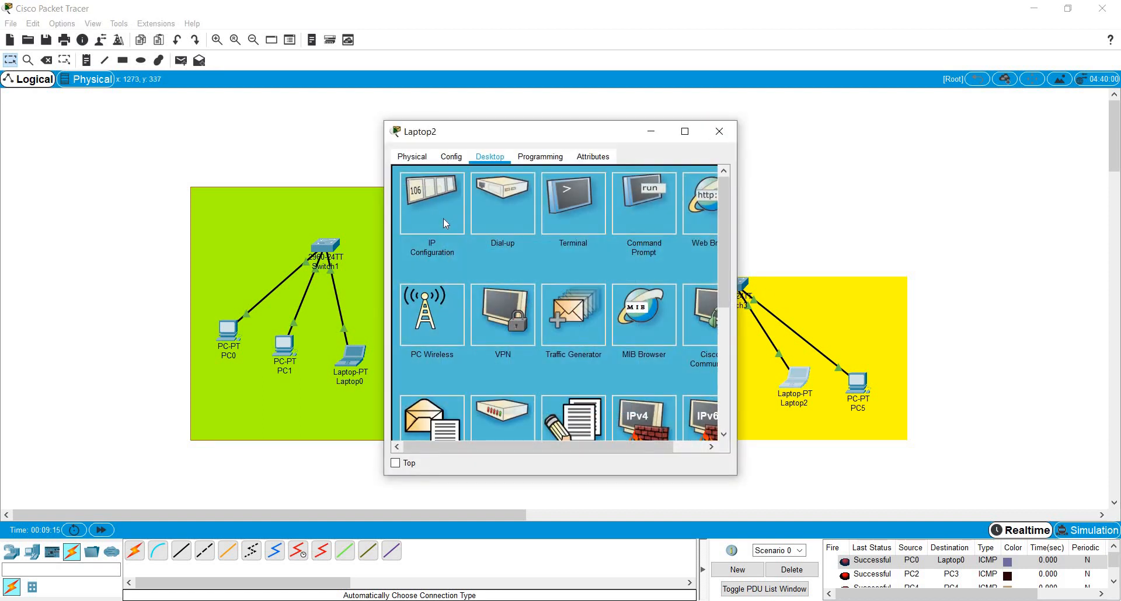
click(443, 219)
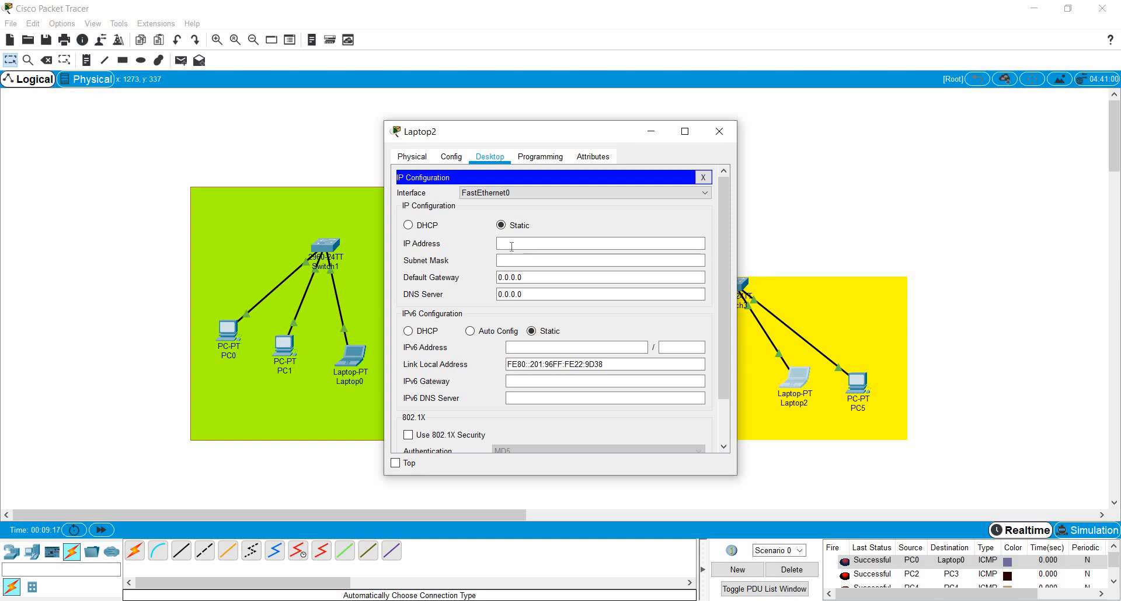
click(513, 244)
text(192.168.1.1)
key(BackSpace)
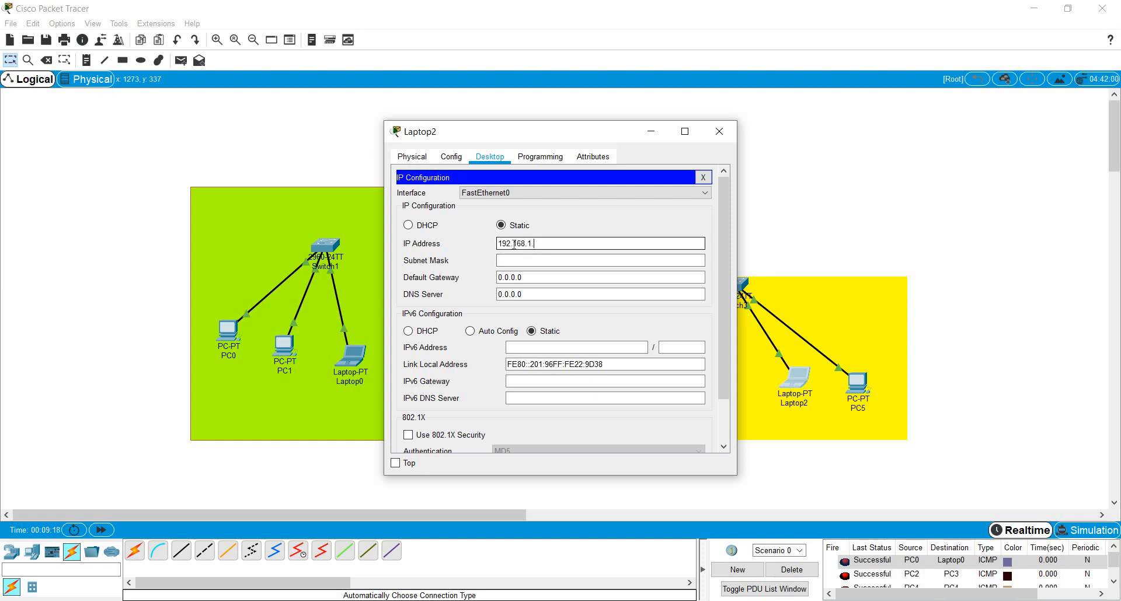
text(2)
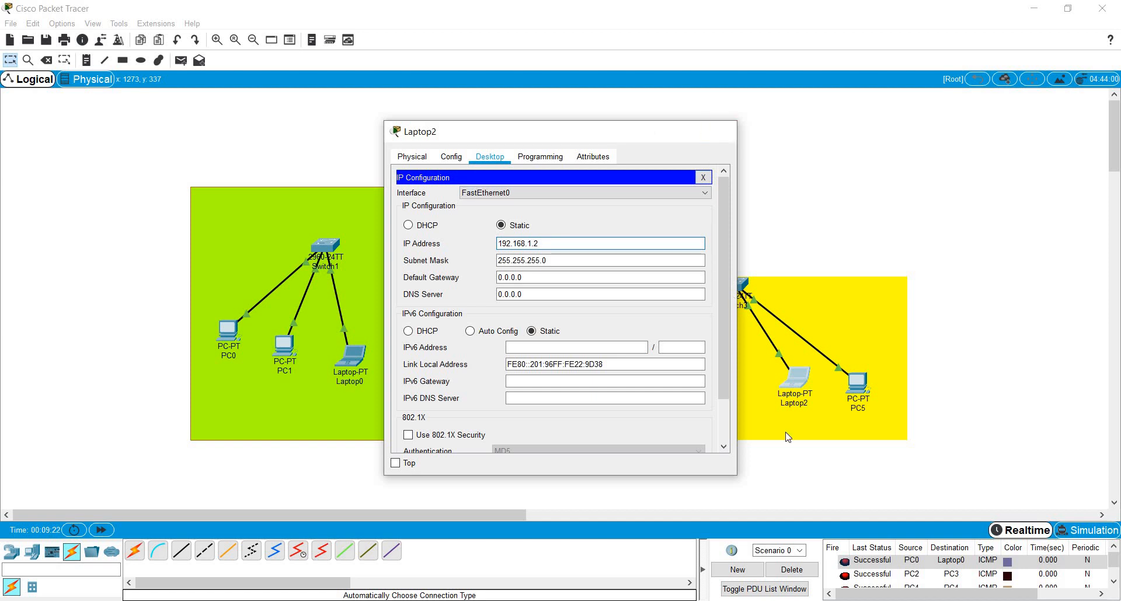
click(720, 131)
- Assign PC5 the static IP address 192.168.1.3 with subnet mask 255.255.255.0 and close its configuration window
click(860, 399)
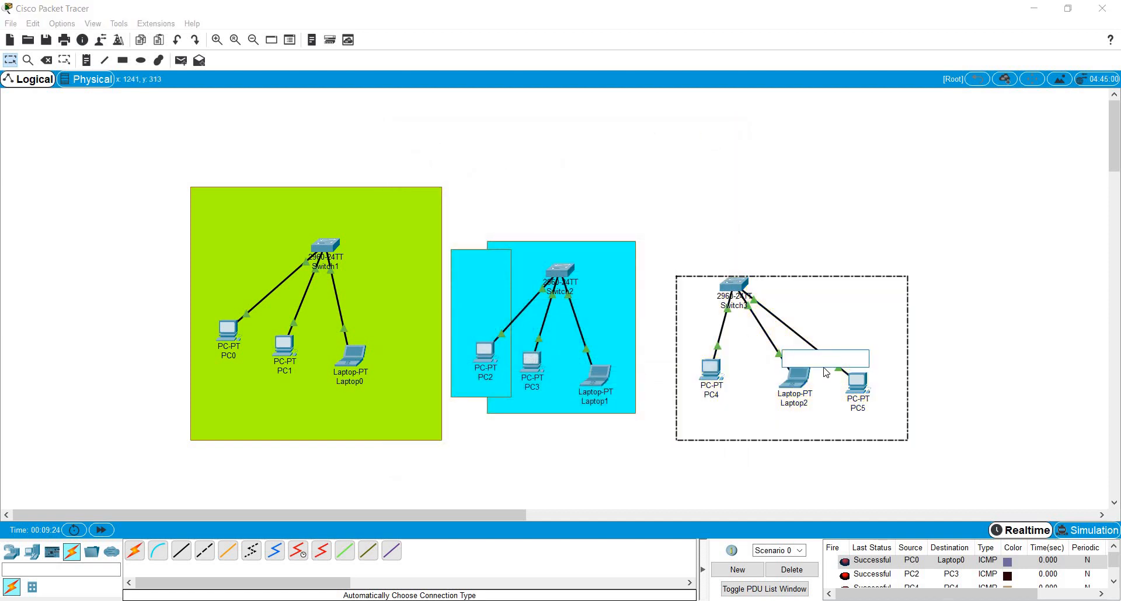
click(860, 390)
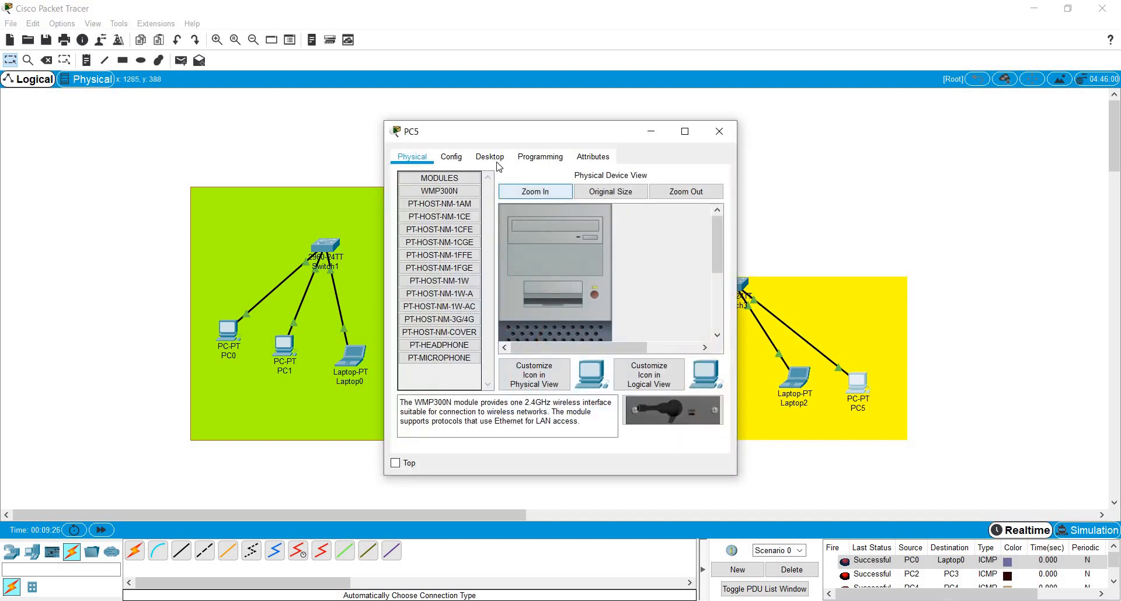
click(489, 156)
click(451, 201)
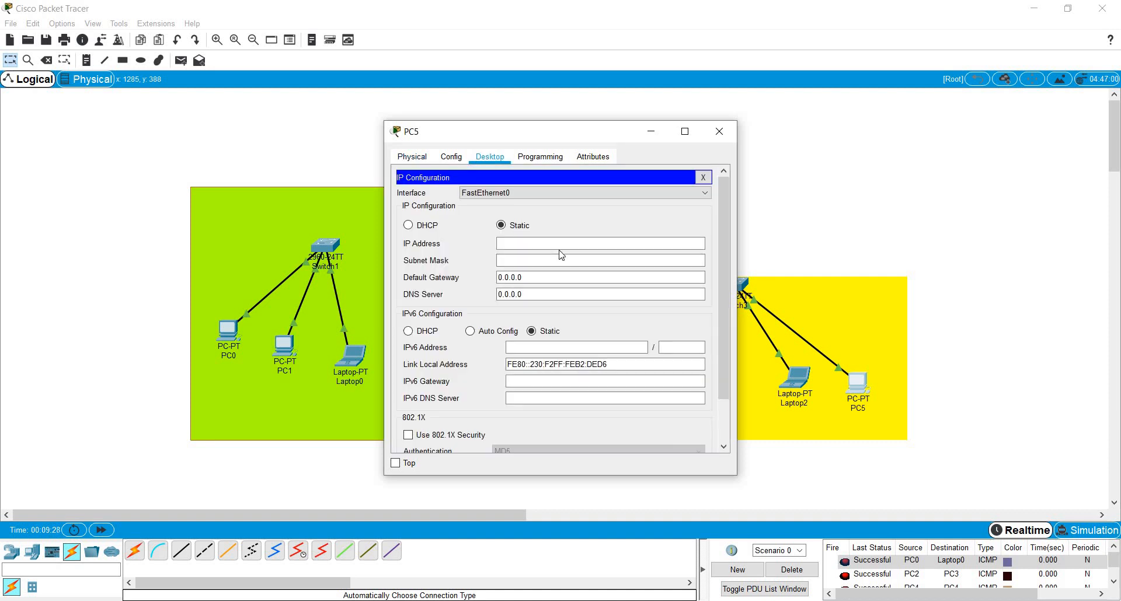
click(560, 242)
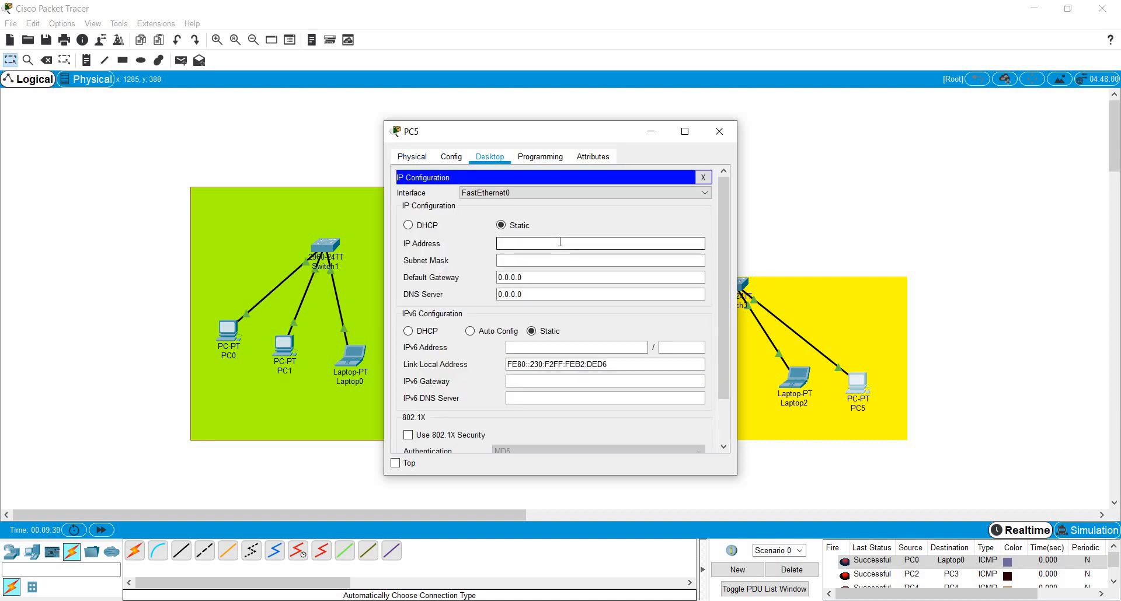
text(192.168.1.1)
key(Return)
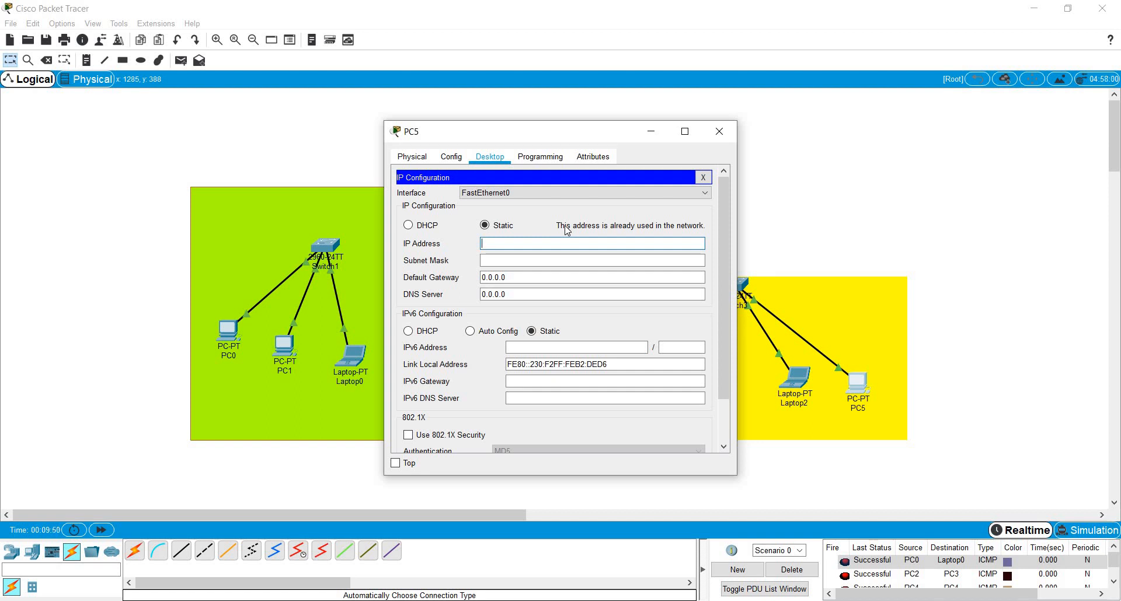
key(ctrl+v)
key(BackSpace)
text(3)
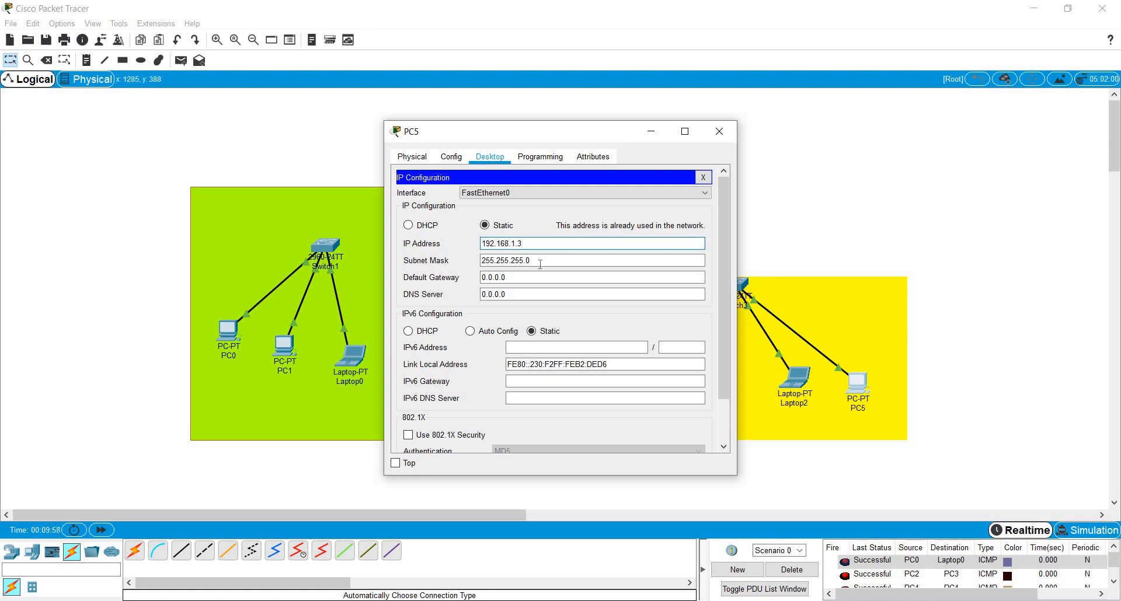
click(714, 133)
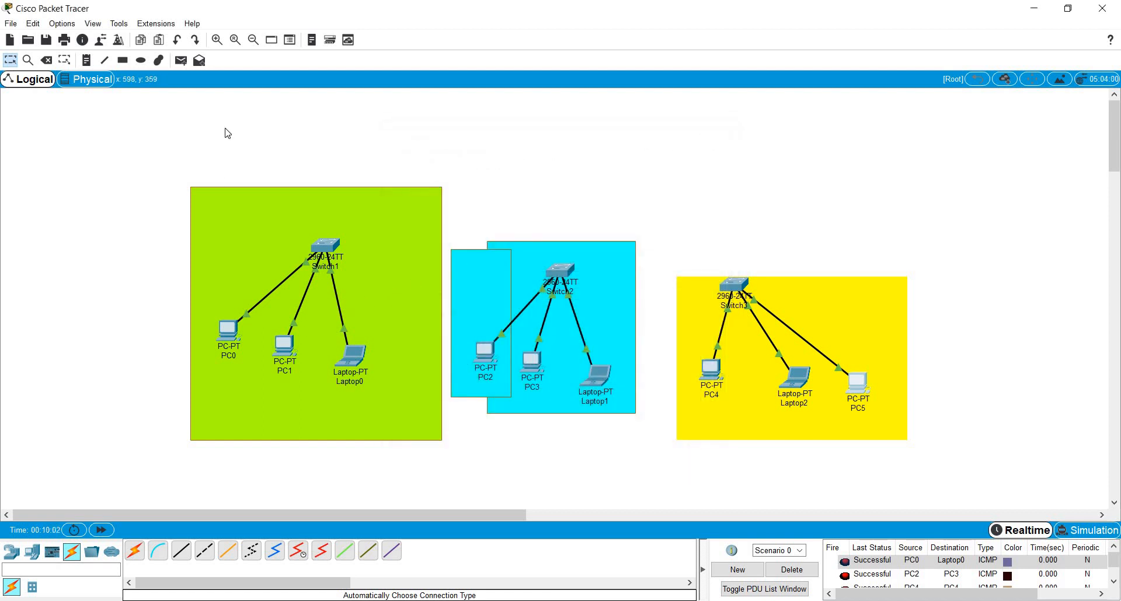
- Send a simple PDU from PC4 to Laptop2 and check its status in the PDU list
click(181, 60)
click(712, 370)
click(803, 383)
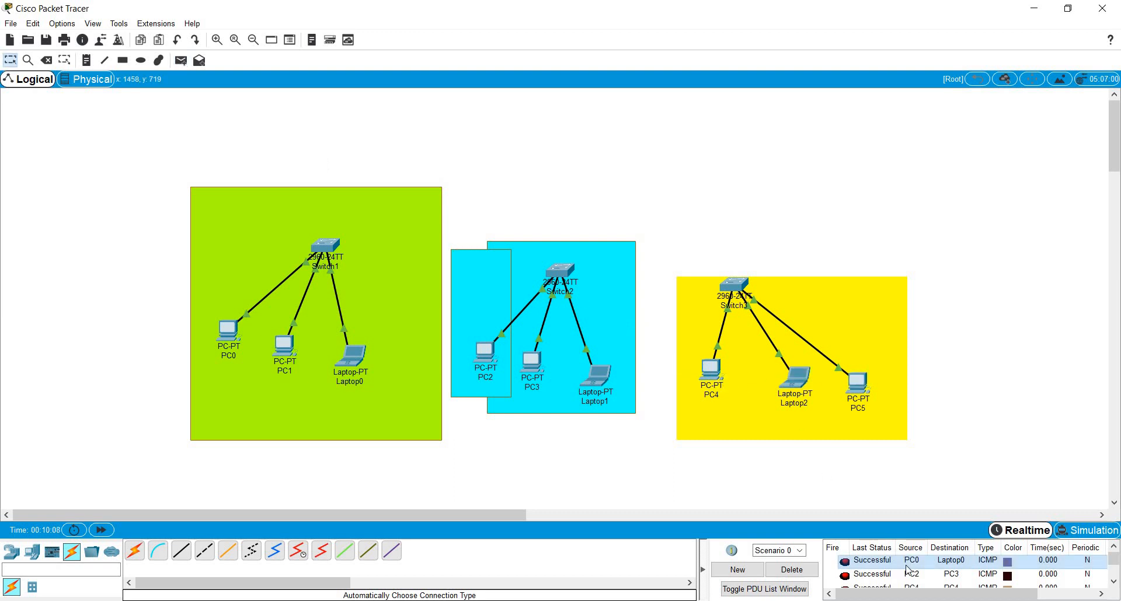
scroll(907, 570, down, 2)
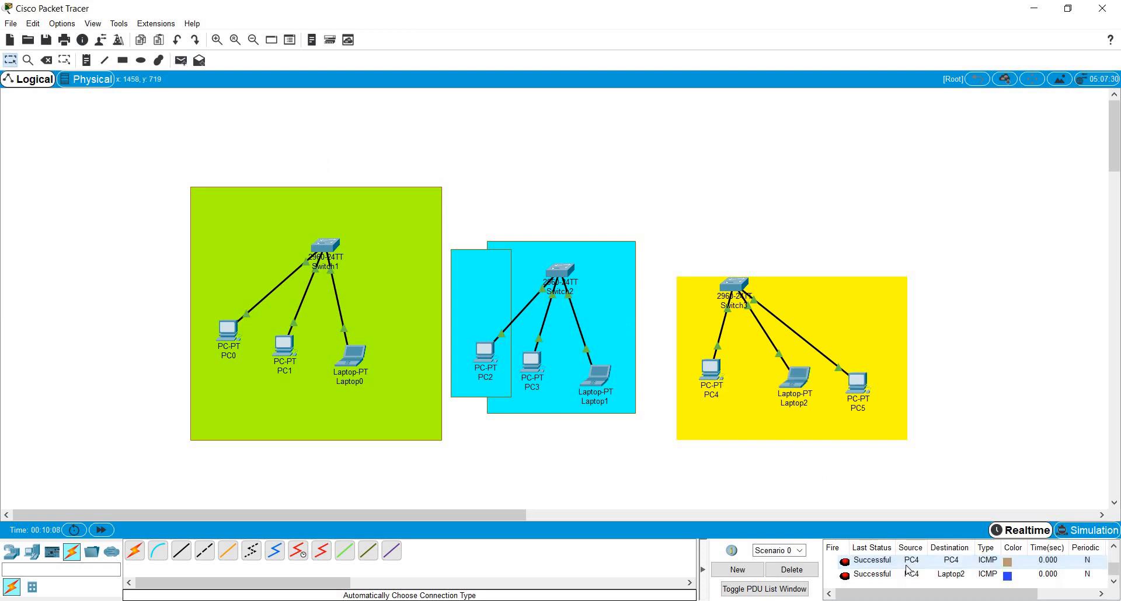
- Delete all PDUs from Scenario 0 and widen the PDU list area to show all its columns
scroll(1087, 581, right, 3)
click(1093, 577)
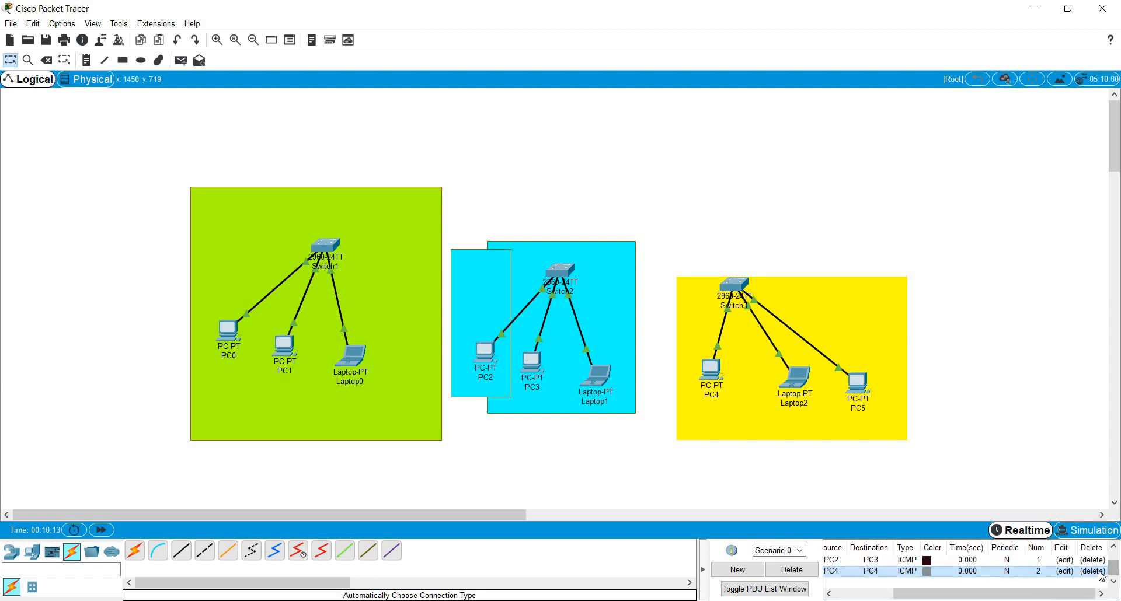
click(1101, 571)
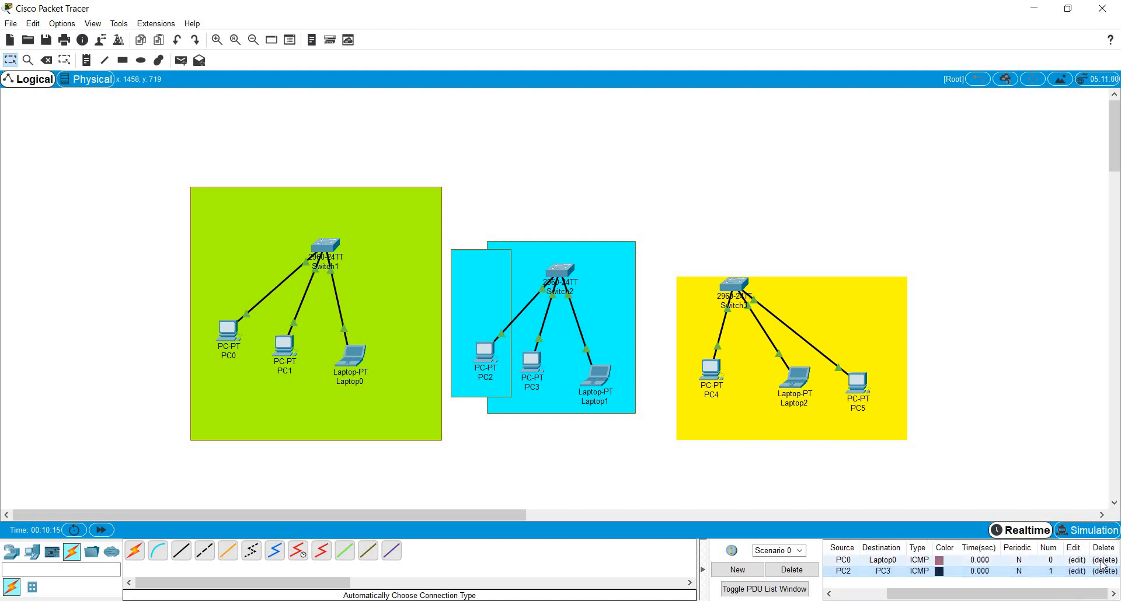
click(1102, 564)
click(1101, 564)
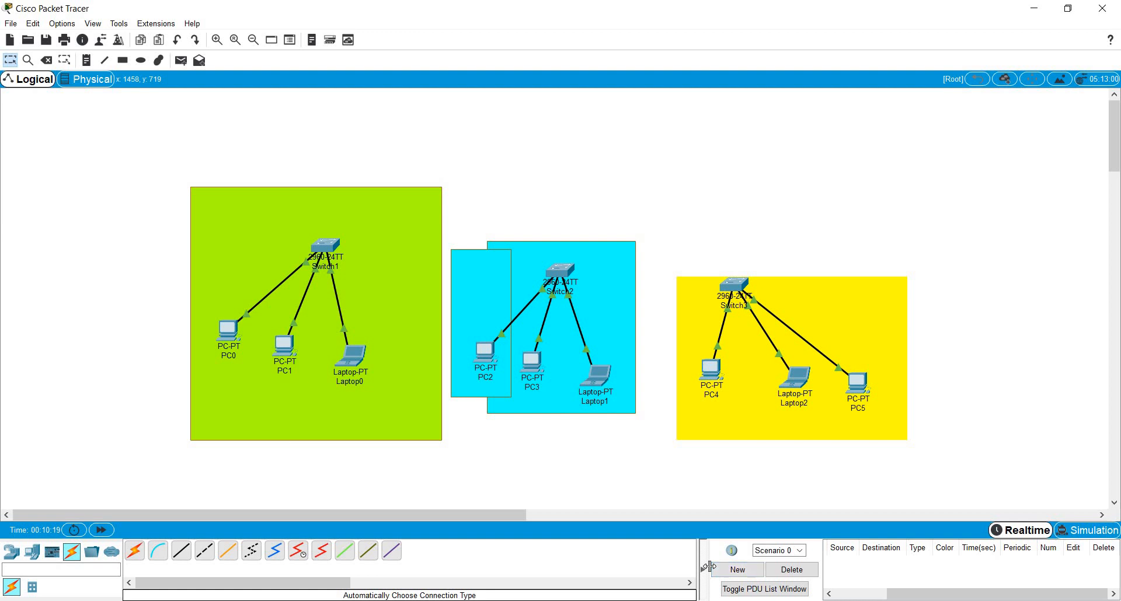
drag(708, 566, 557, 551)
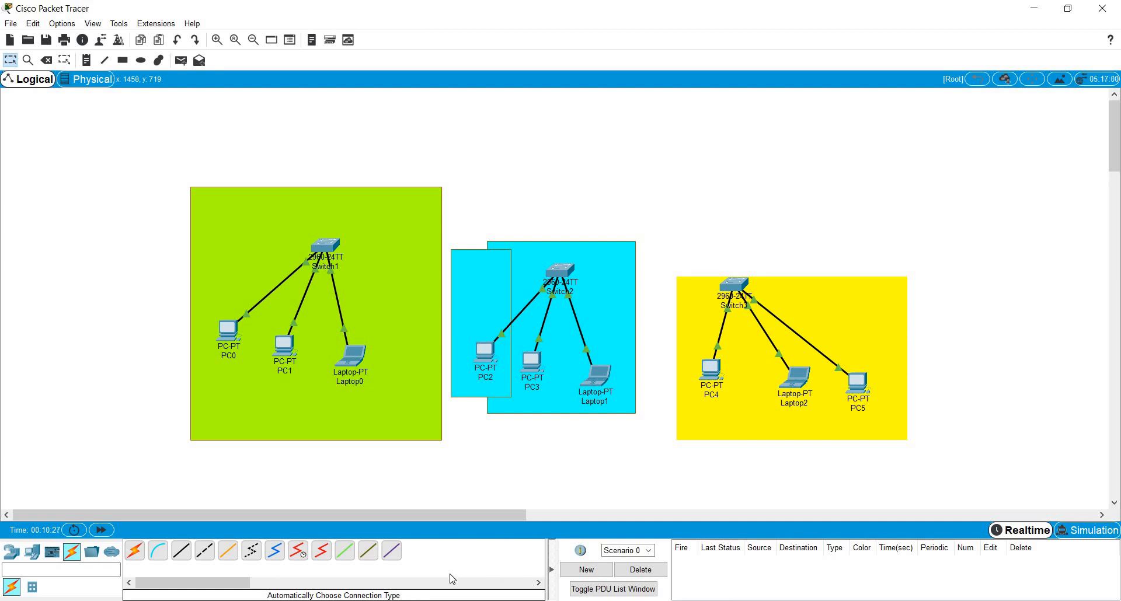
- Connect Switch1 to Switch2 and Switch2 to Switch3 using automatically chosen connection types
click(135, 551)
click(325, 263)
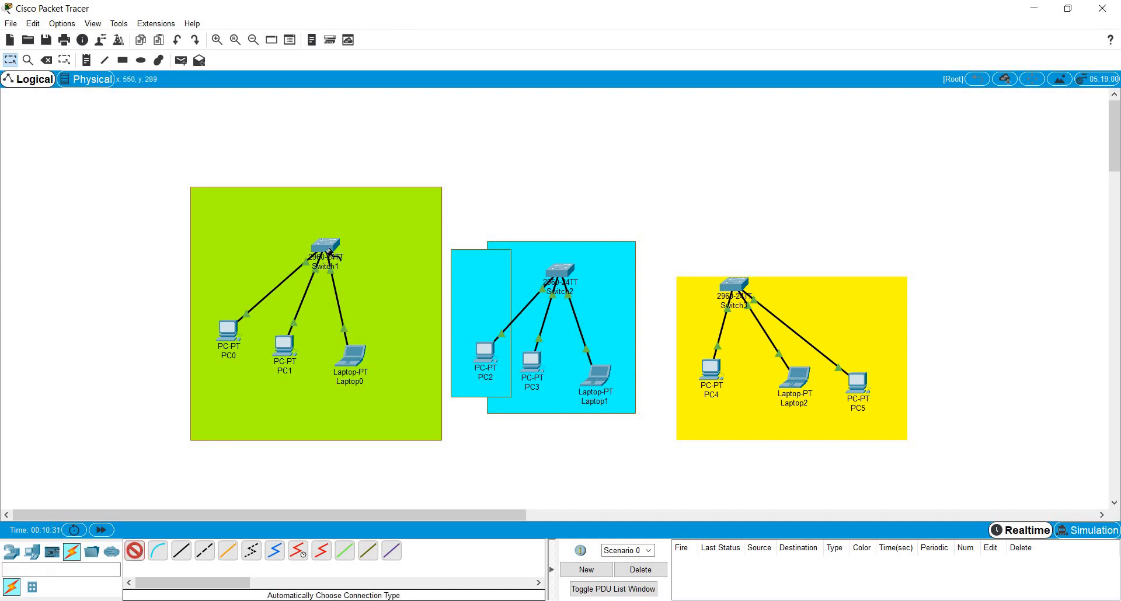
click(546, 285)
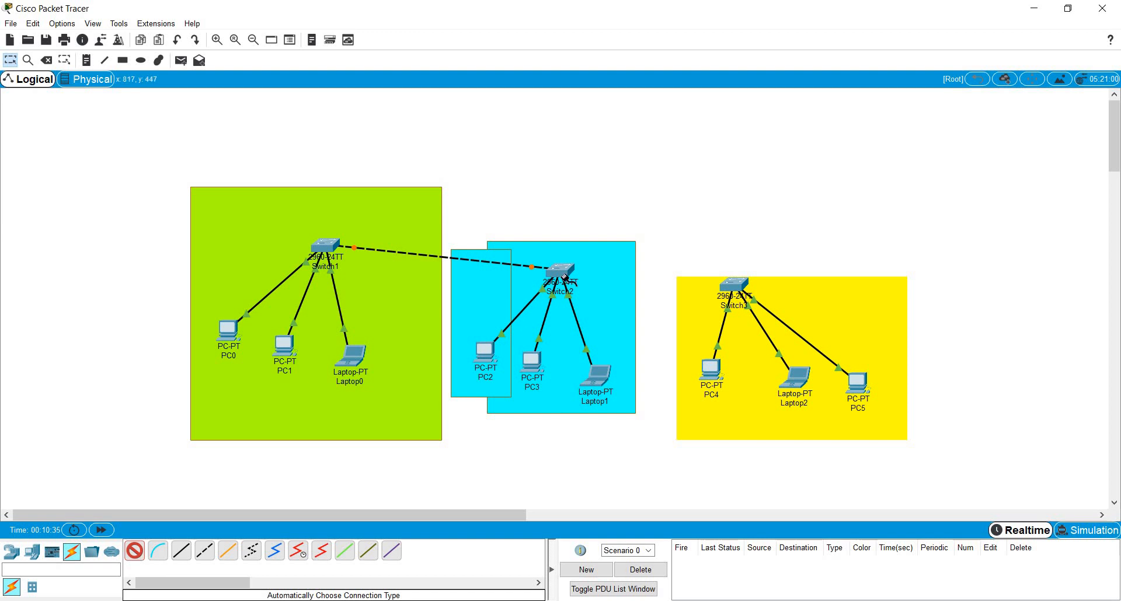
click(563, 276)
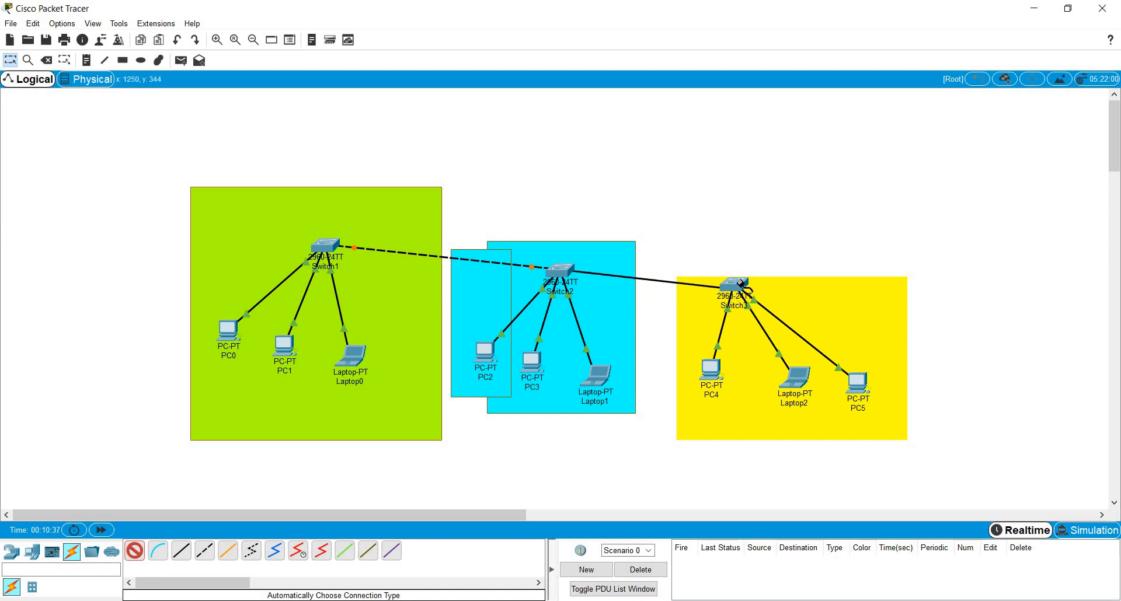
click(737, 286)
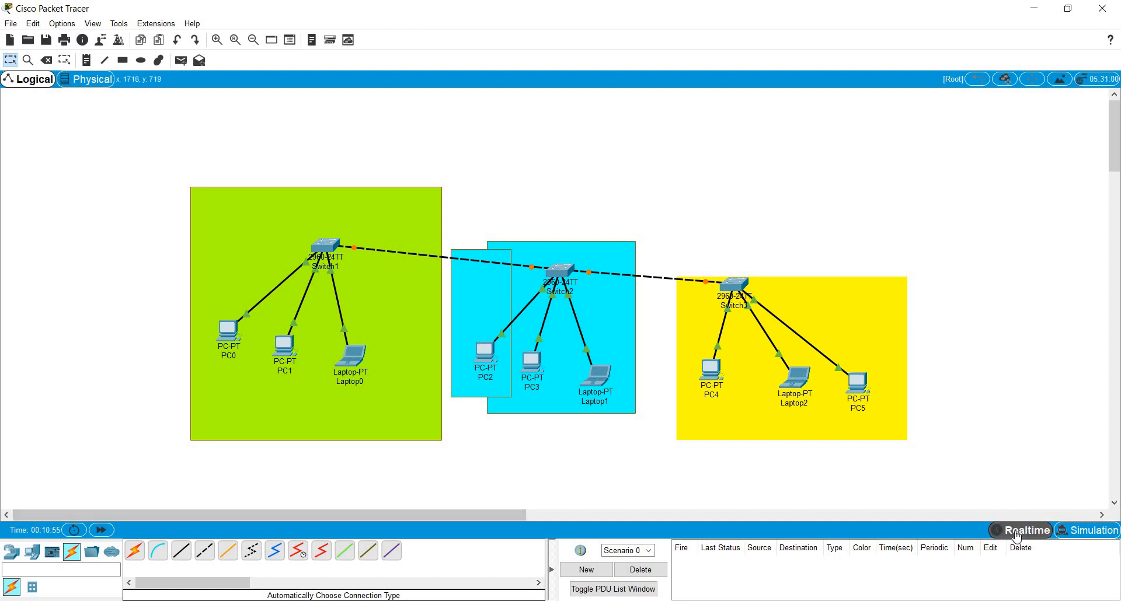
- Switch to simulation mode and add a simple PDU from PC0 to Laptop0
click(1082, 531)
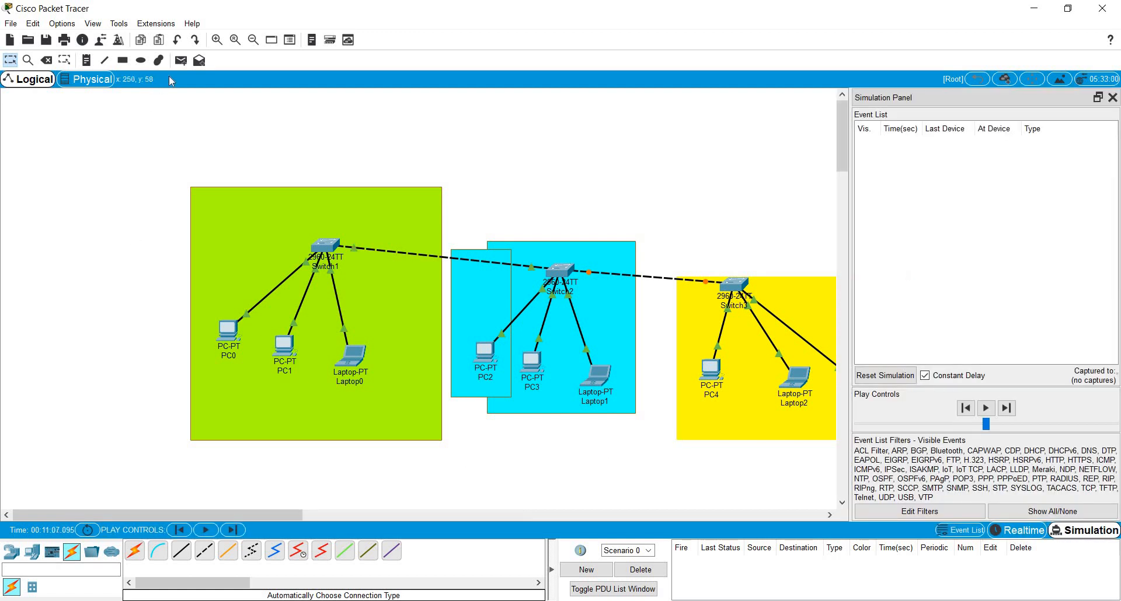
click(181, 66)
click(231, 340)
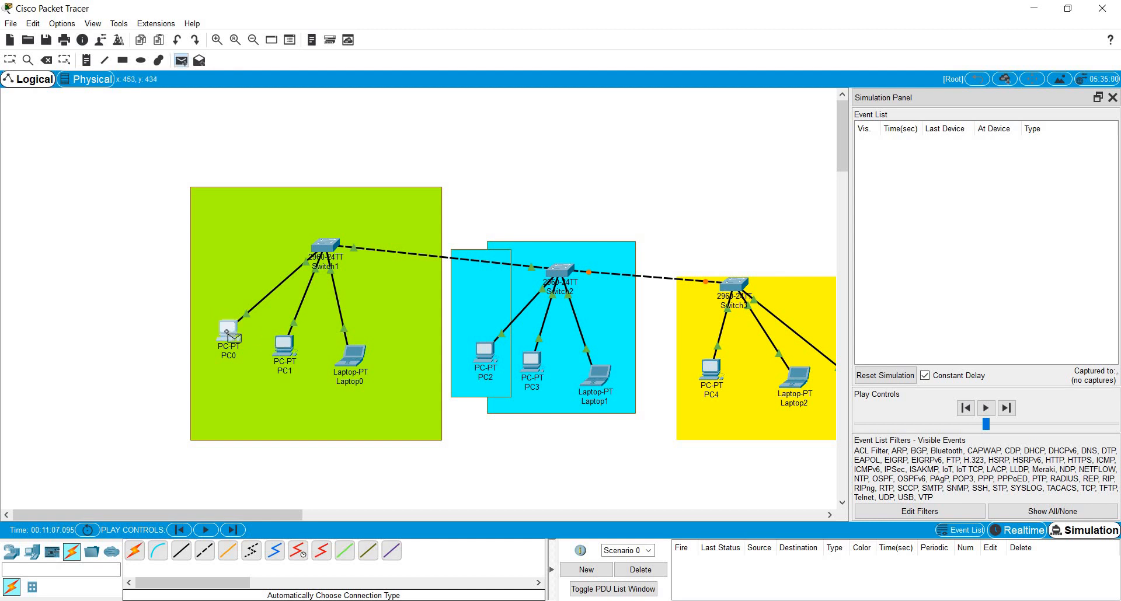
click(350, 353)
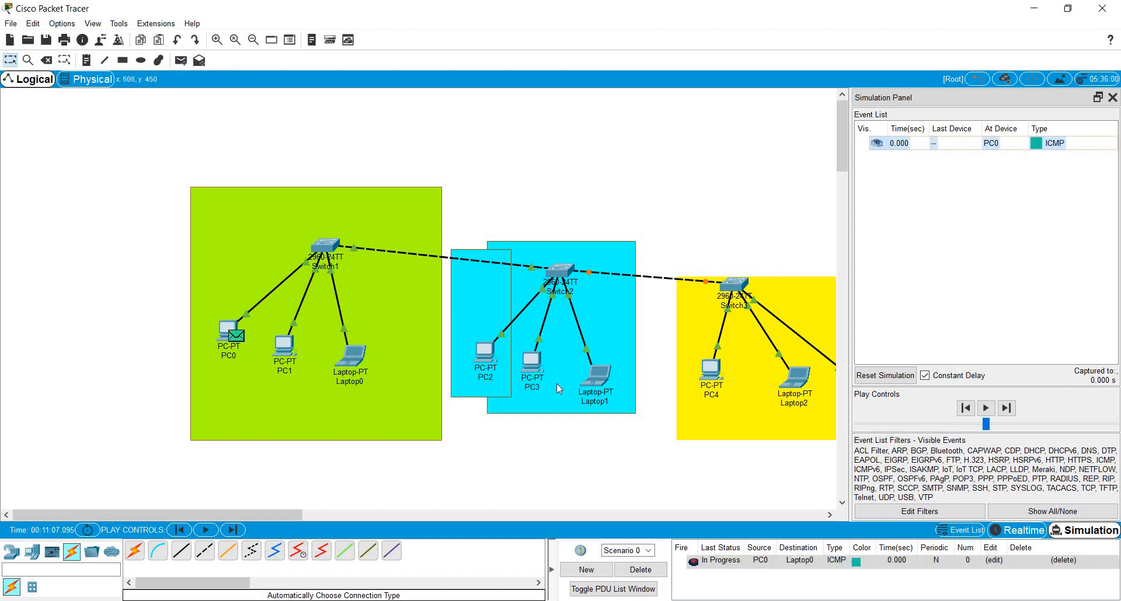
- Step the simulation of the PC0-to-Laptop0 PDU forward twice and back once to follow the packet's path
click(1006, 409)
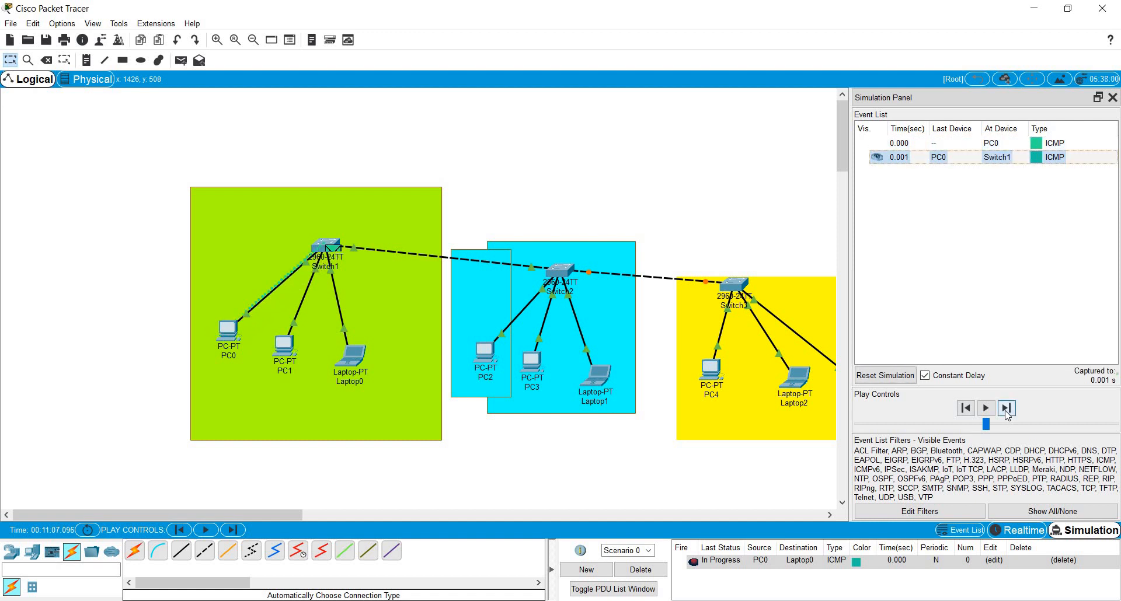
click(1006, 409)
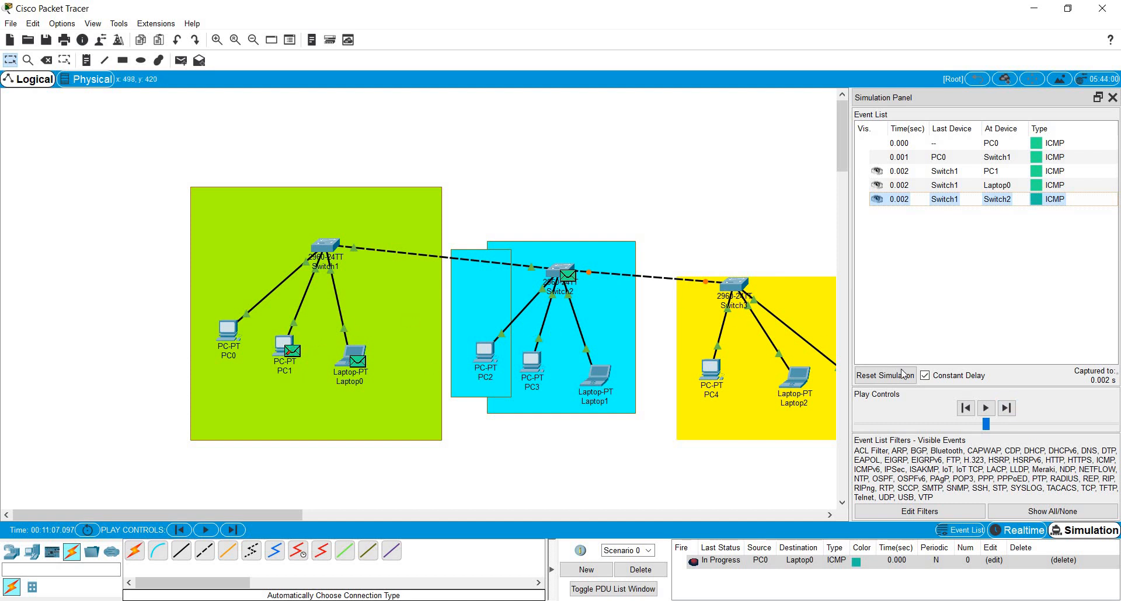
click(966, 408)
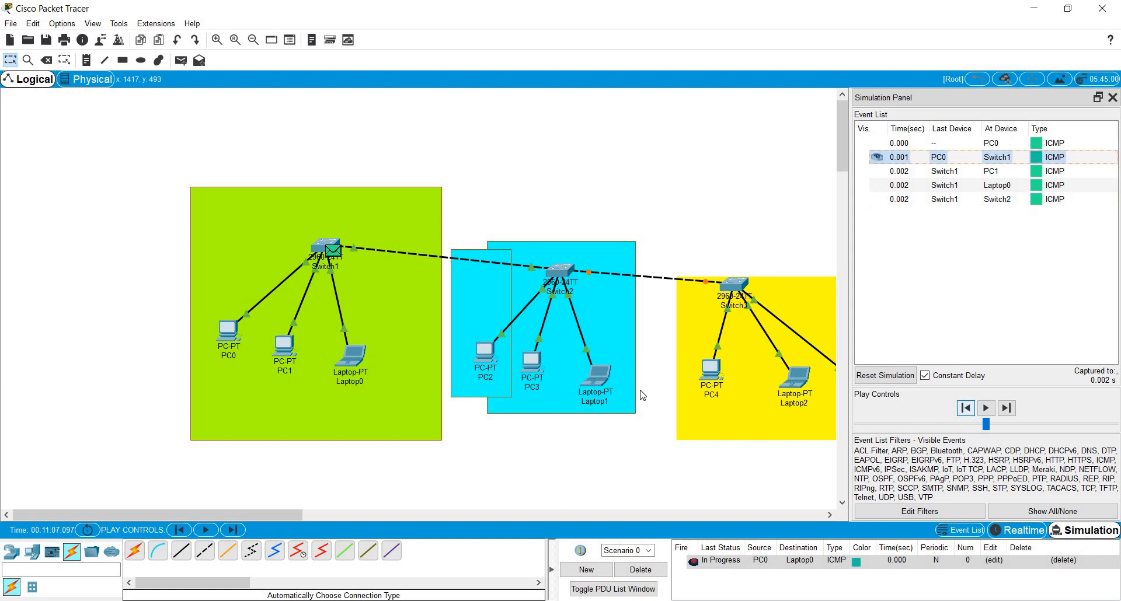
- Rewind the PC0-to-Laptop0 simulation to its first event and step it forward until the reply reaches PC0
click(964, 409)
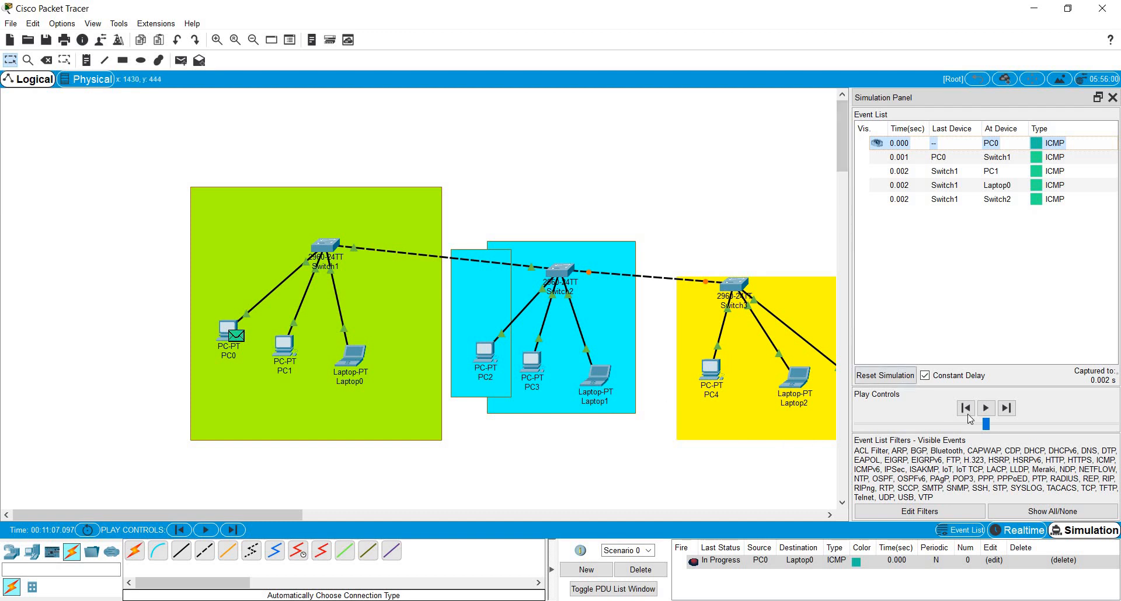
click(1006, 408)
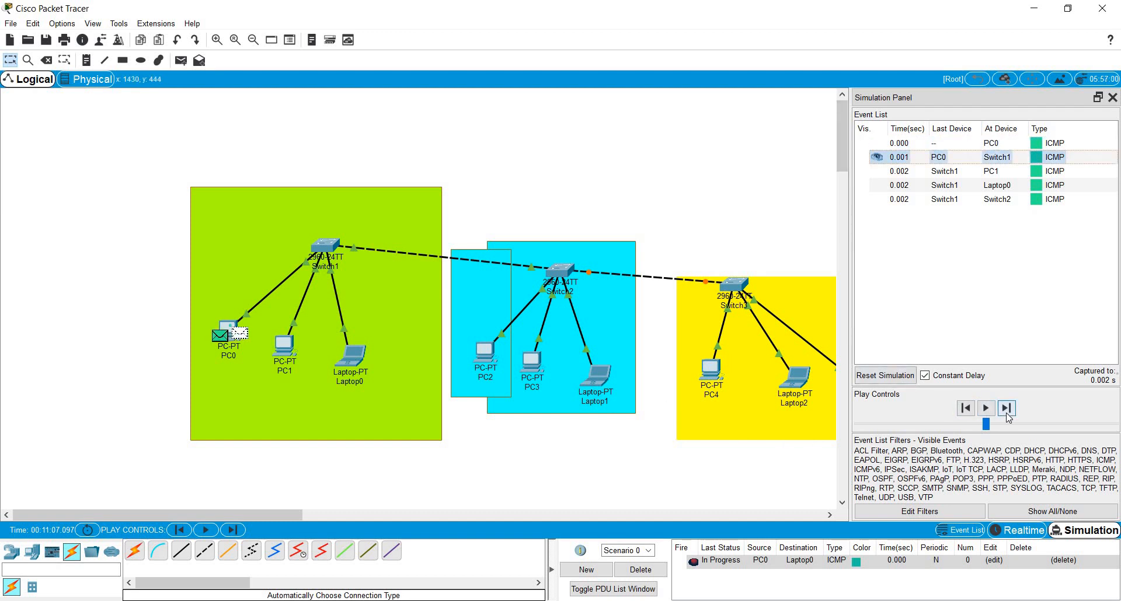
click(1007, 408)
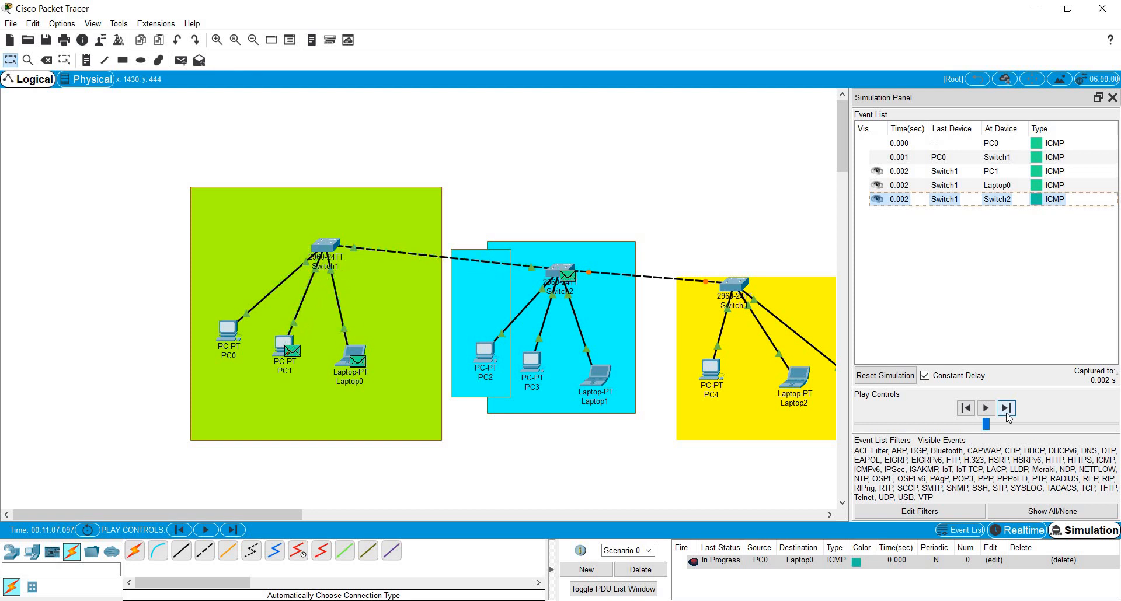
click(1006, 409)
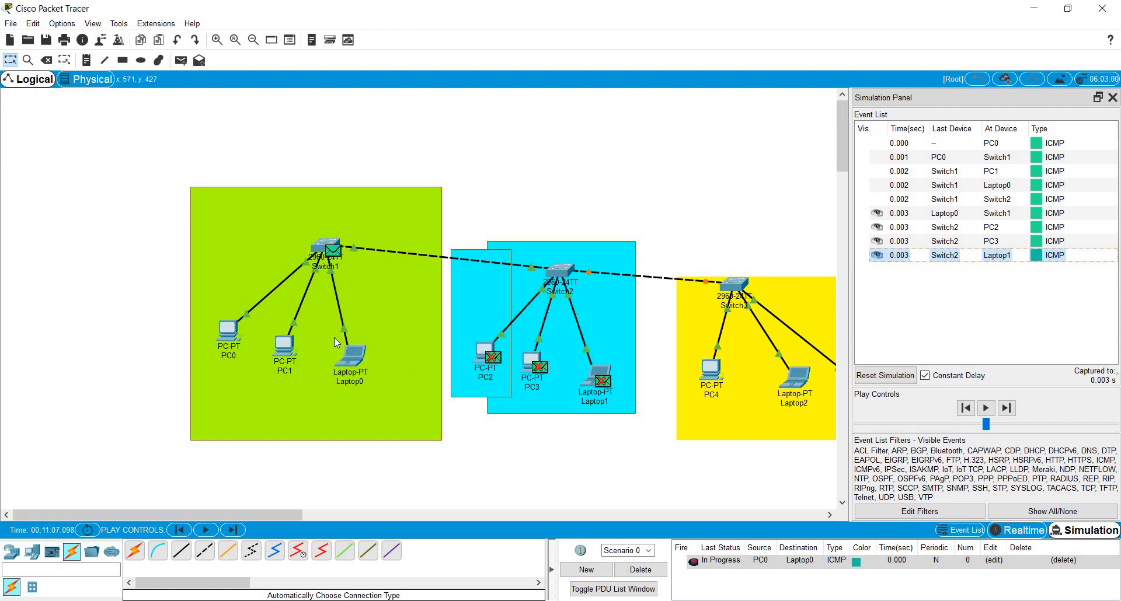
mouse_move(359, 358)
mouse_move(229, 338)
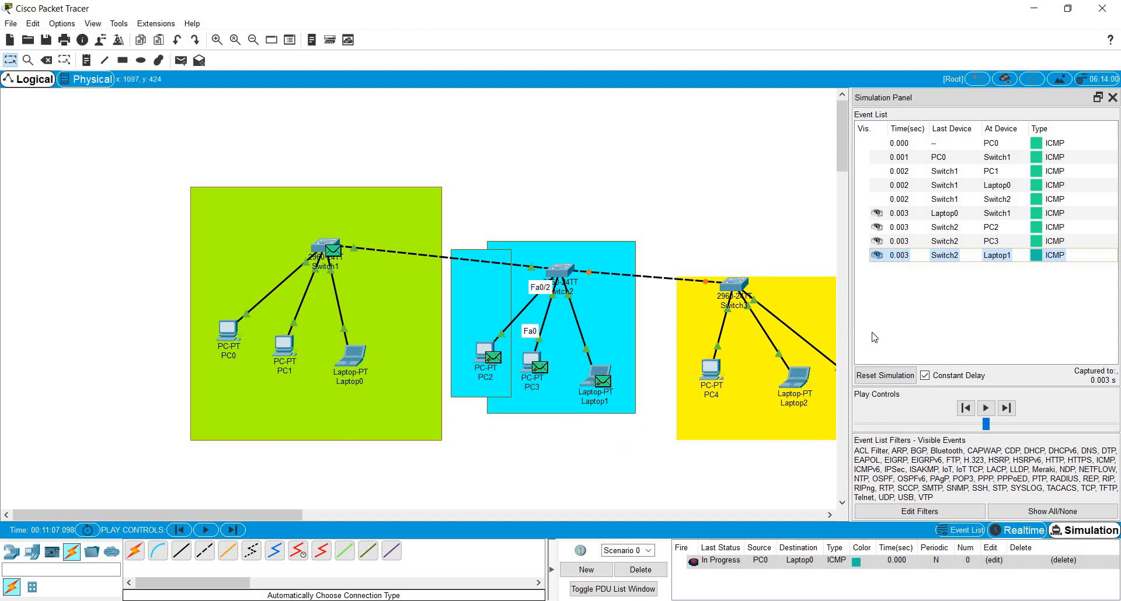
click(1006, 409)
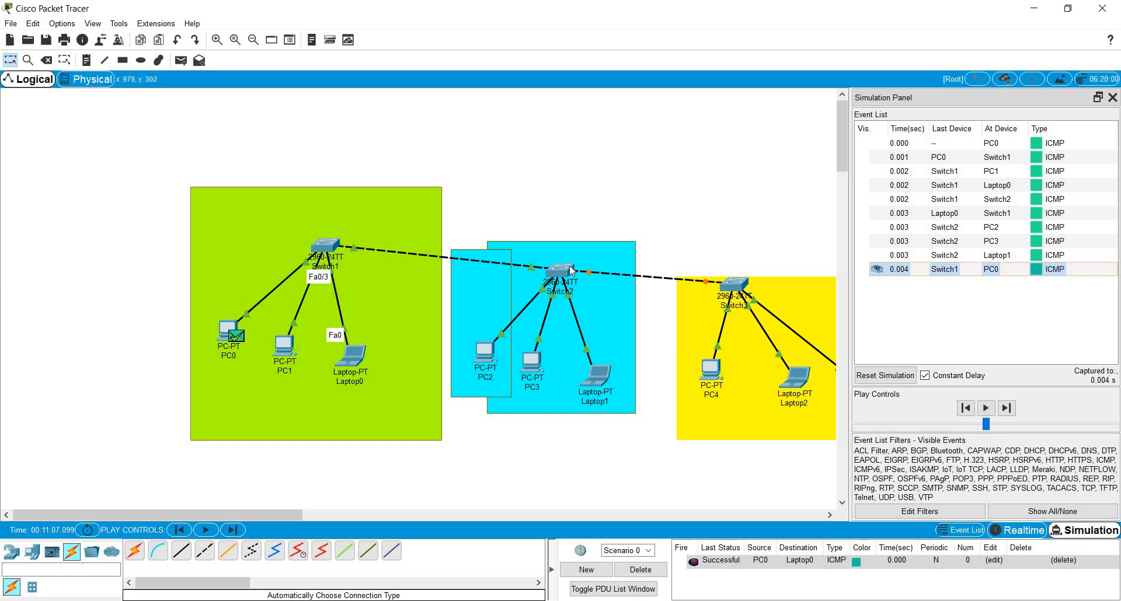
- Inspect Switch2's device window and its port status summary
mouse_move(571, 270)
click(561, 269)
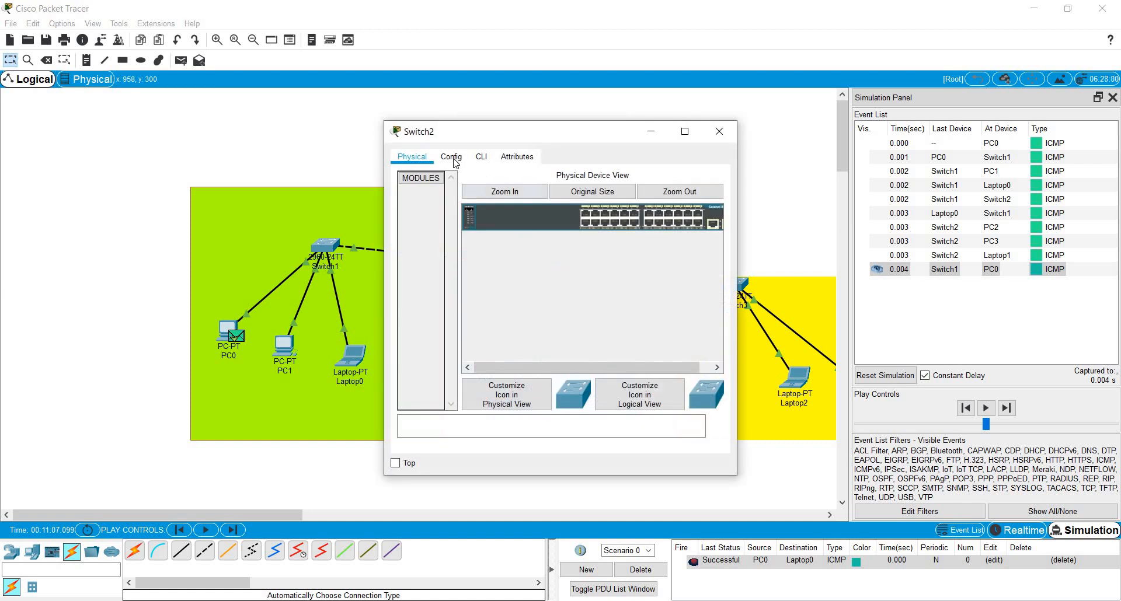
click(455, 162)
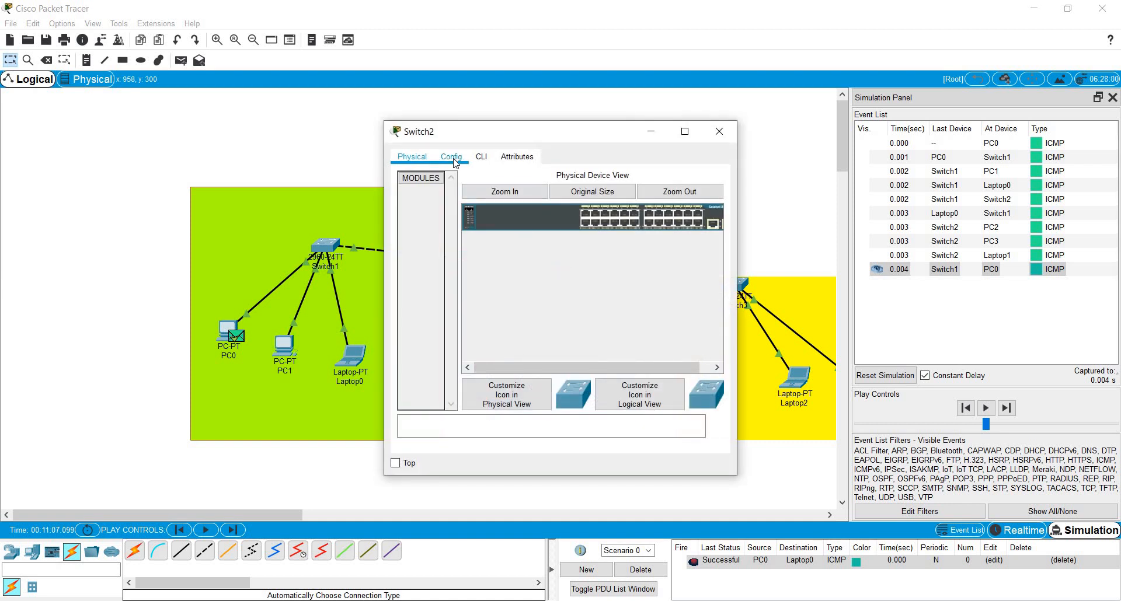
click(720, 132)
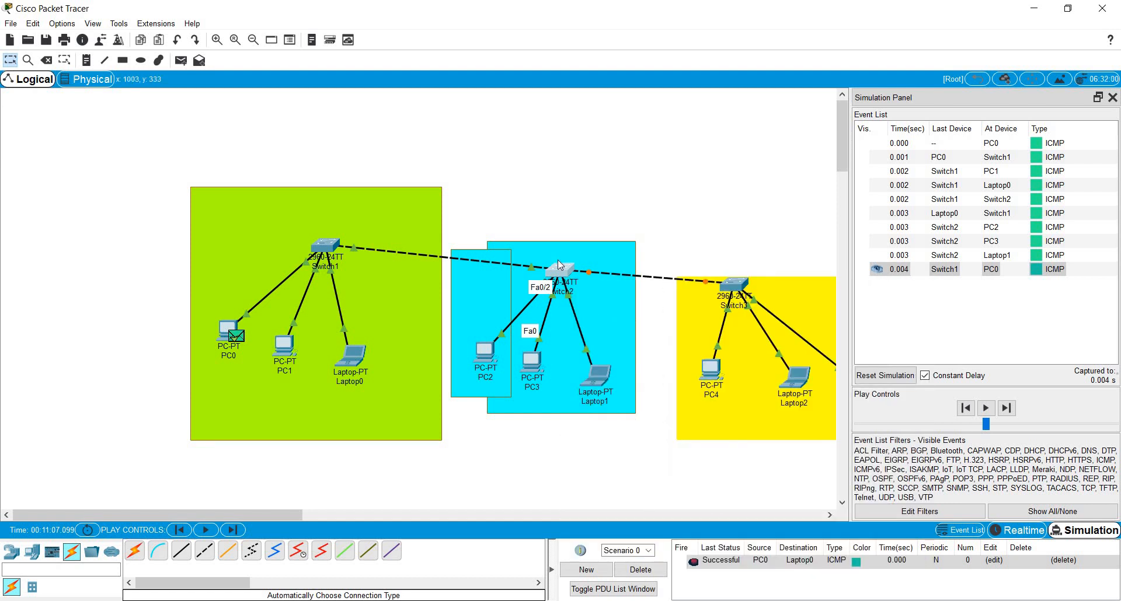
mouse_move(557, 271)
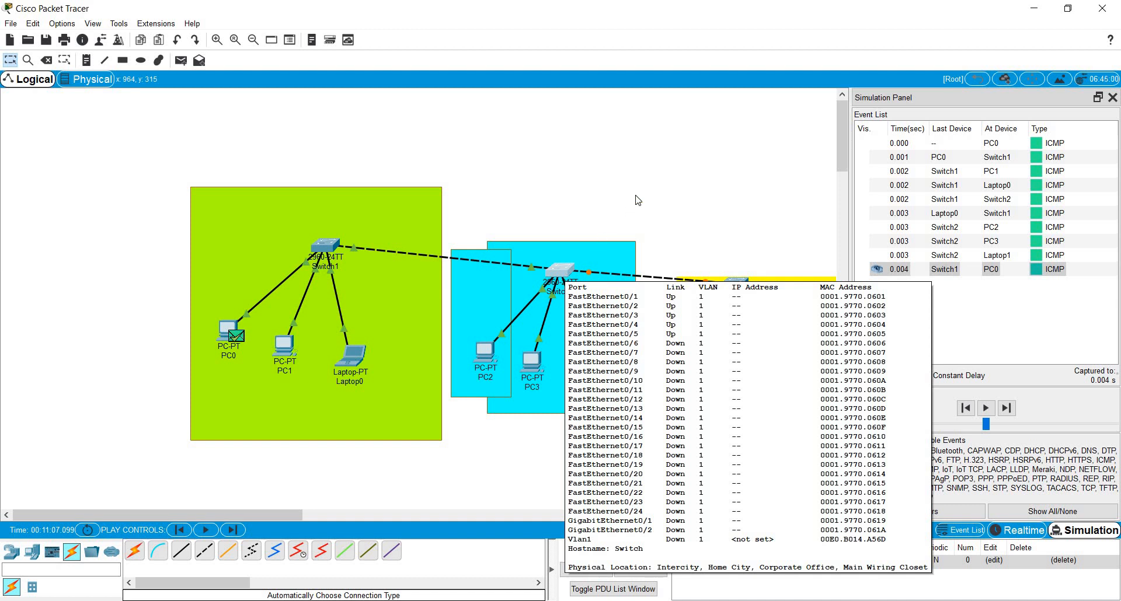
- Close the Simulation Panel and place a 2911 router in the empty workspace above Switch2
click(1112, 98)
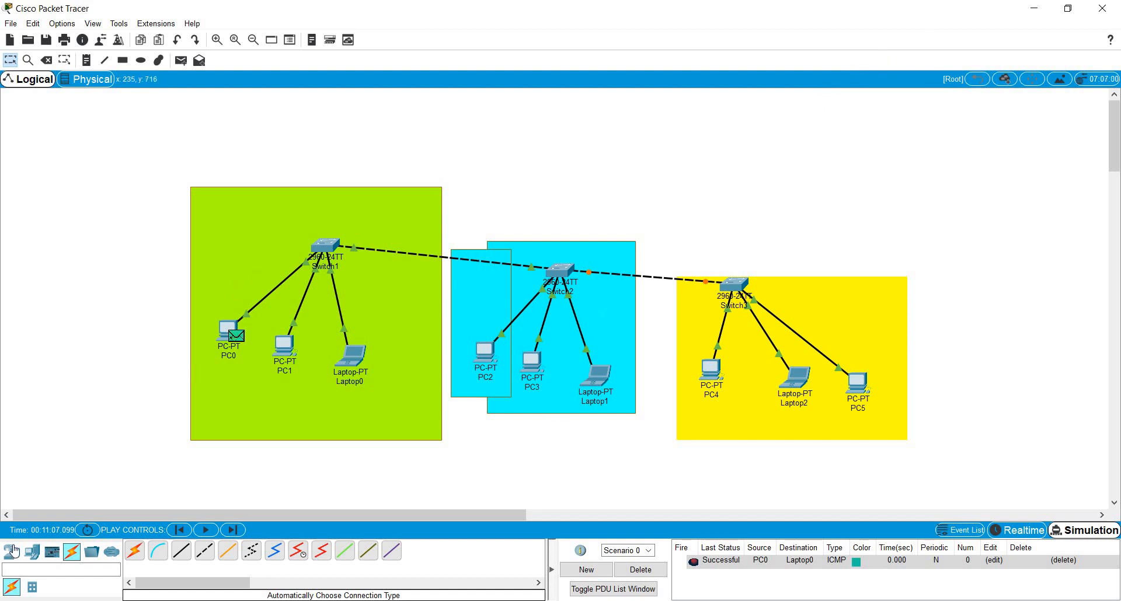
click(11, 552)
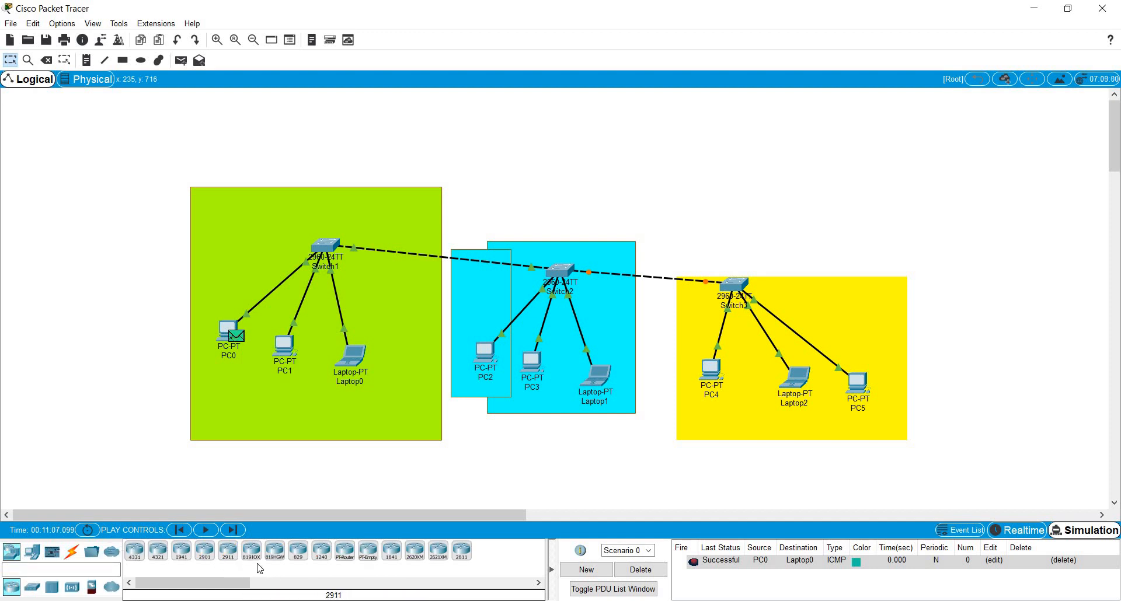
click(227, 553)
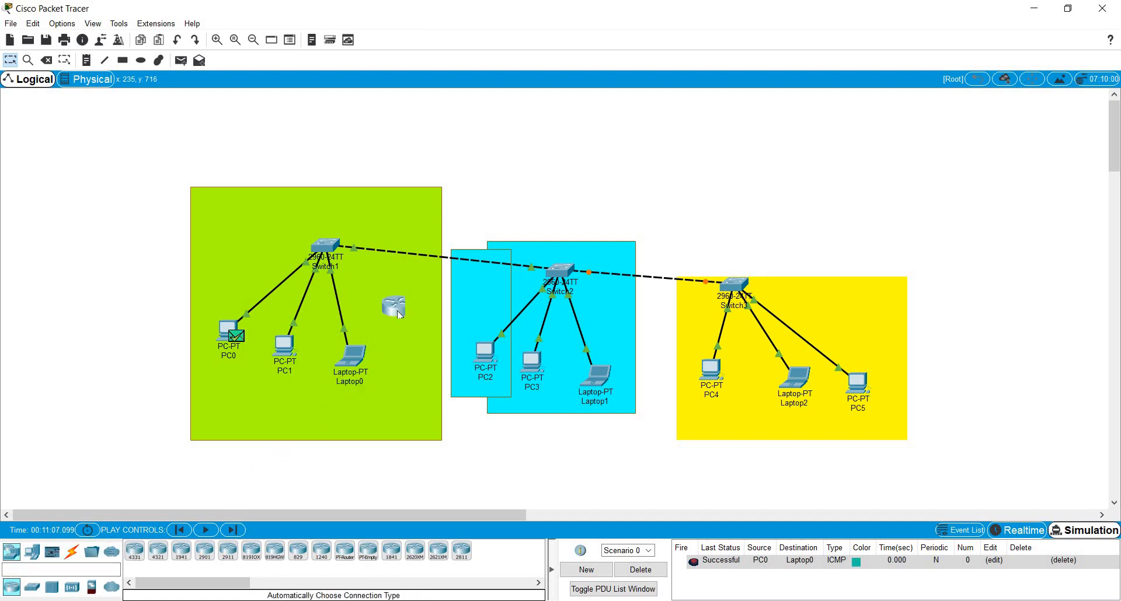
click(564, 152)
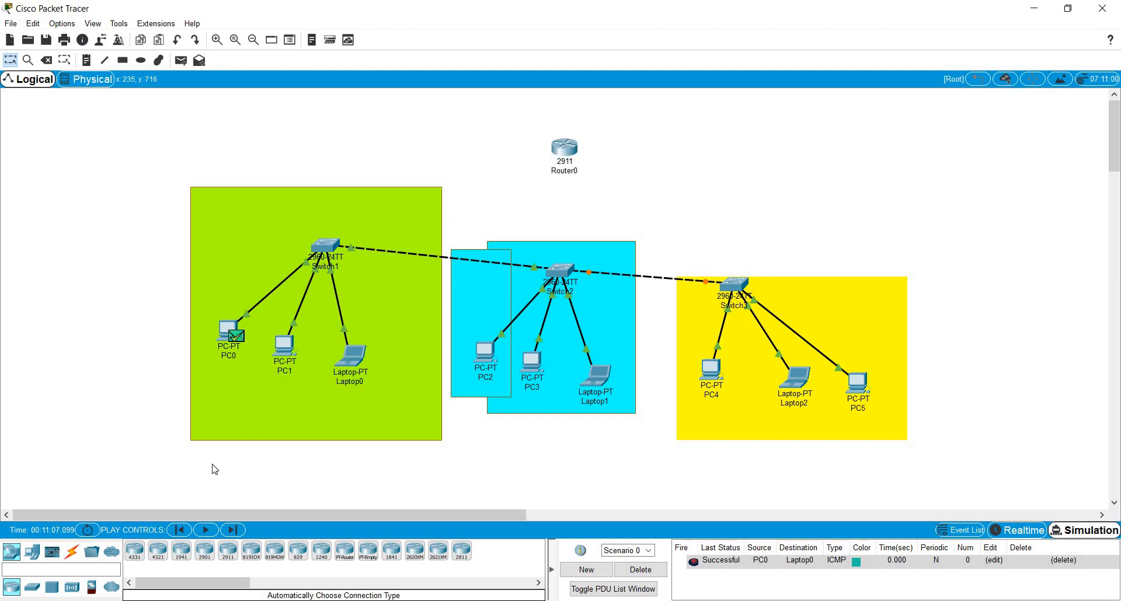
- Connect Switch1, Switch2 and Switch3 to Router0 using automatically chosen connection types
click(72, 552)
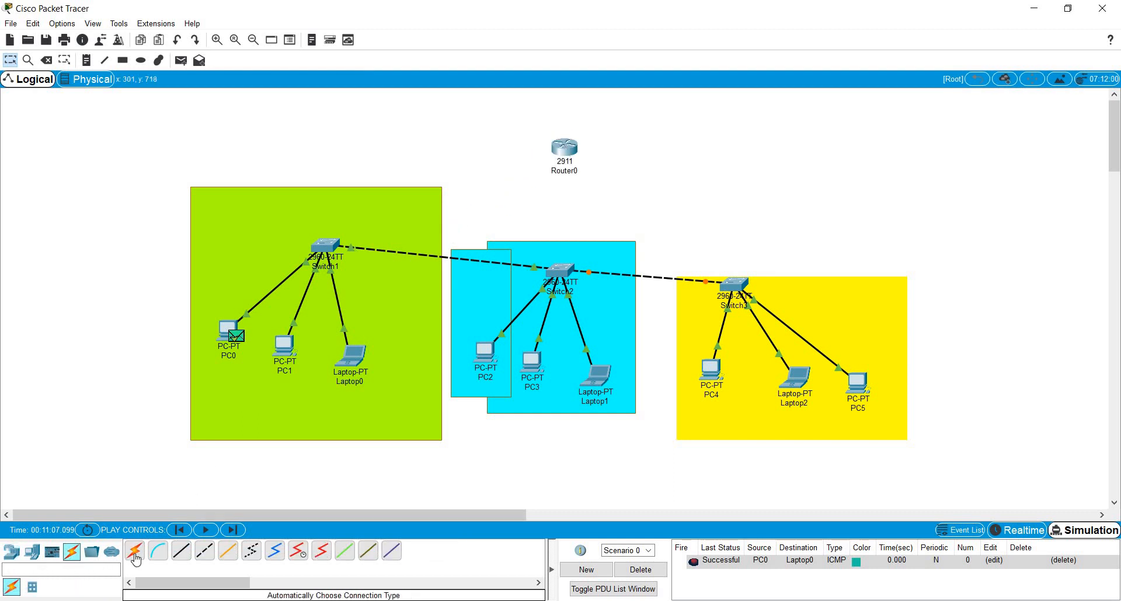
click(135, 551)
click(325, 247)
click(553, 168)
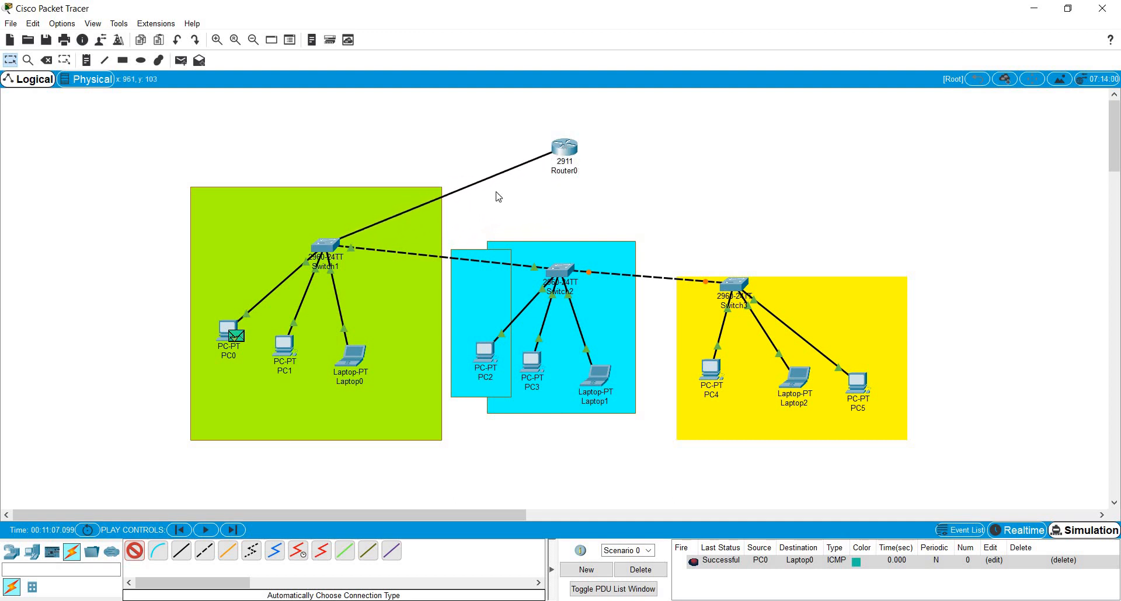
click(140, 554)
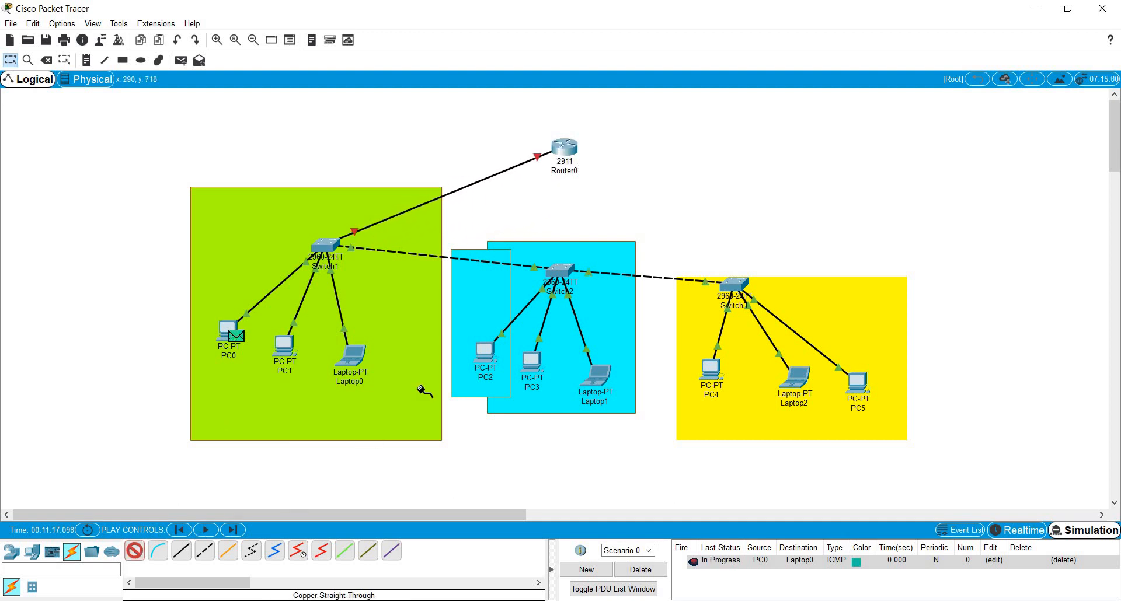
click(560, 270)
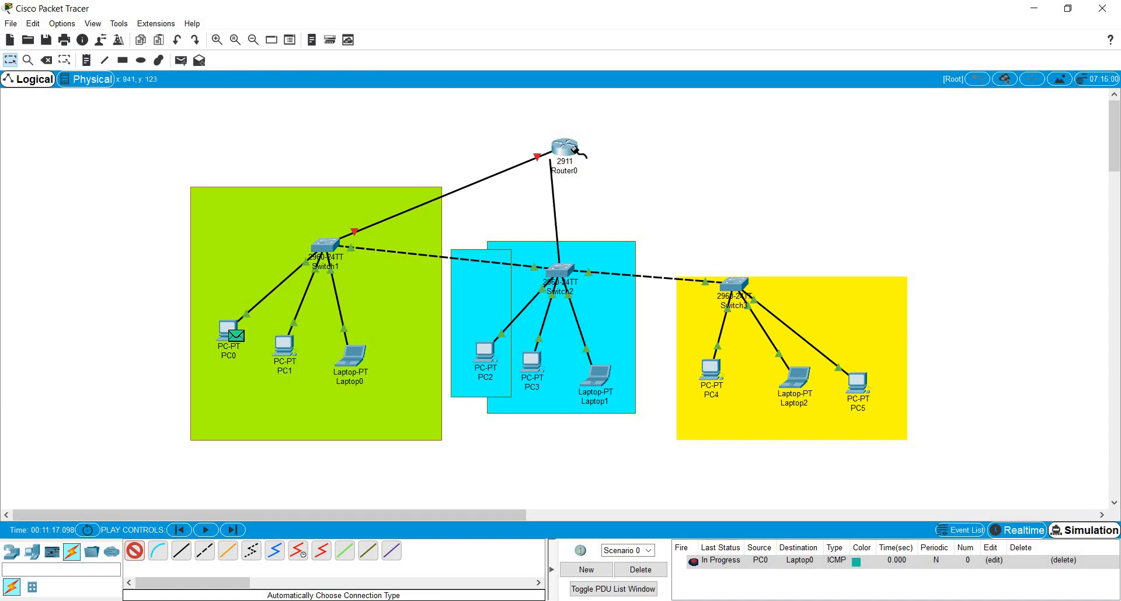
click(575, 151)
click(134, 551)
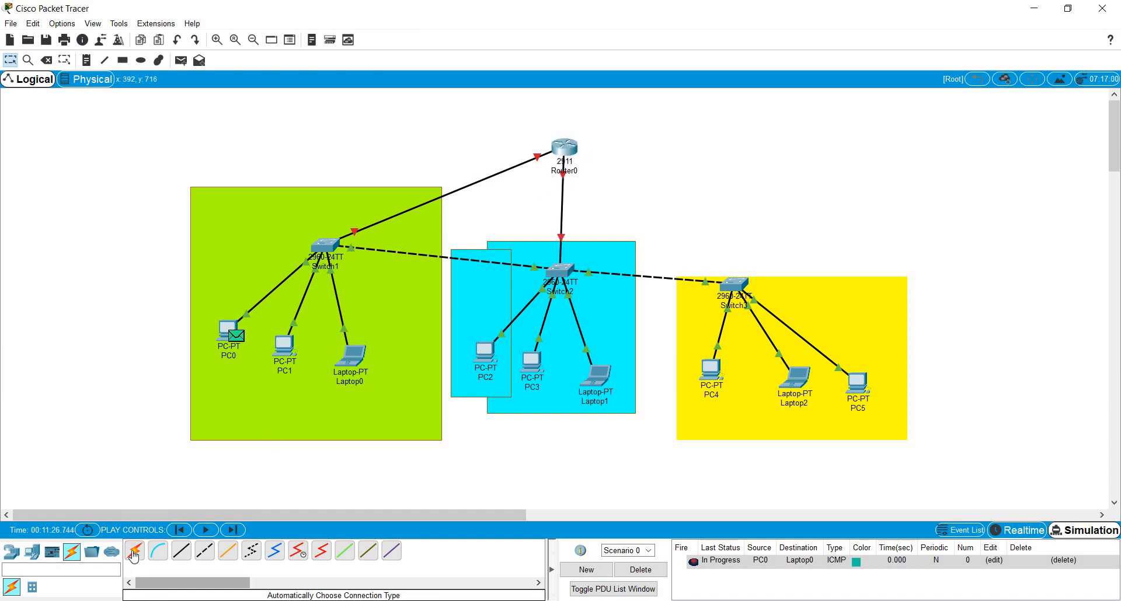
click(739, 283)
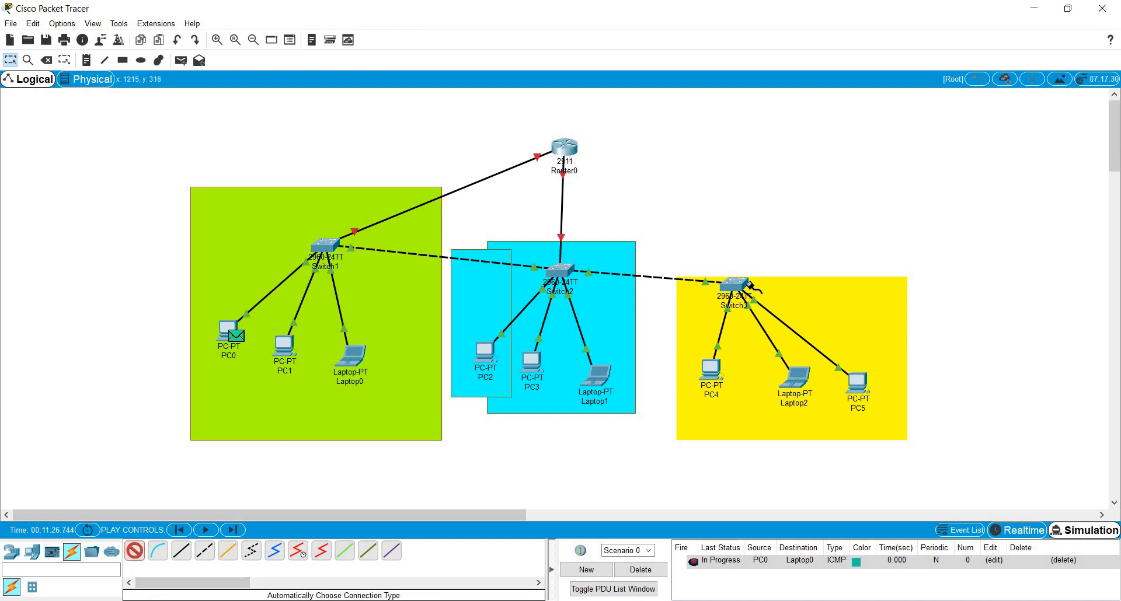
click(576, 153)
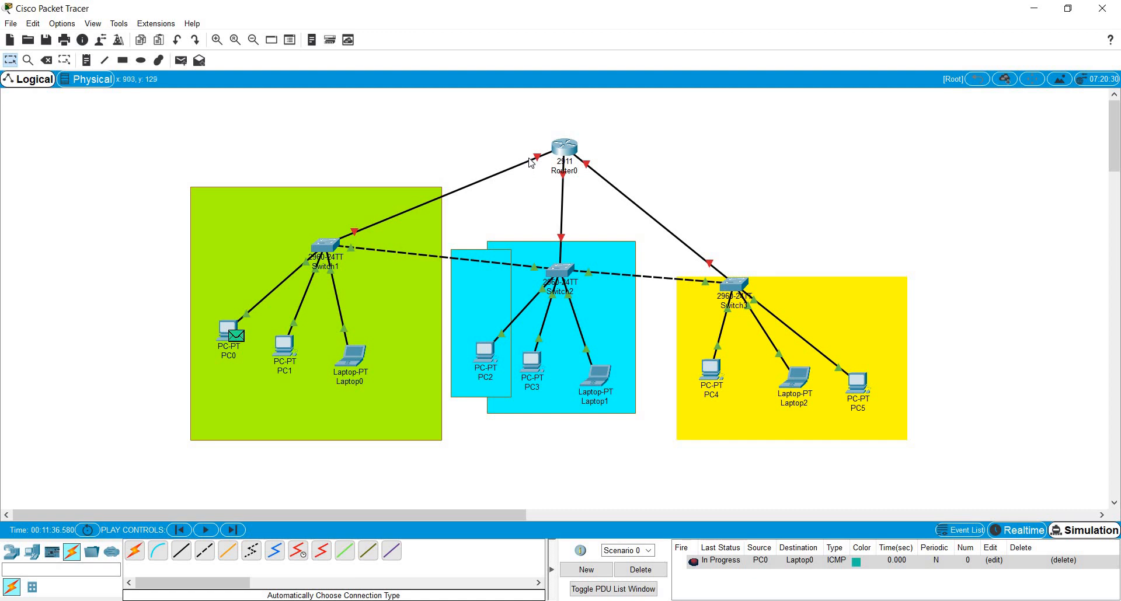
- Power Router0 off and back on using the power switch in its zoomed-in physical device view
mouse_move(532, 160)
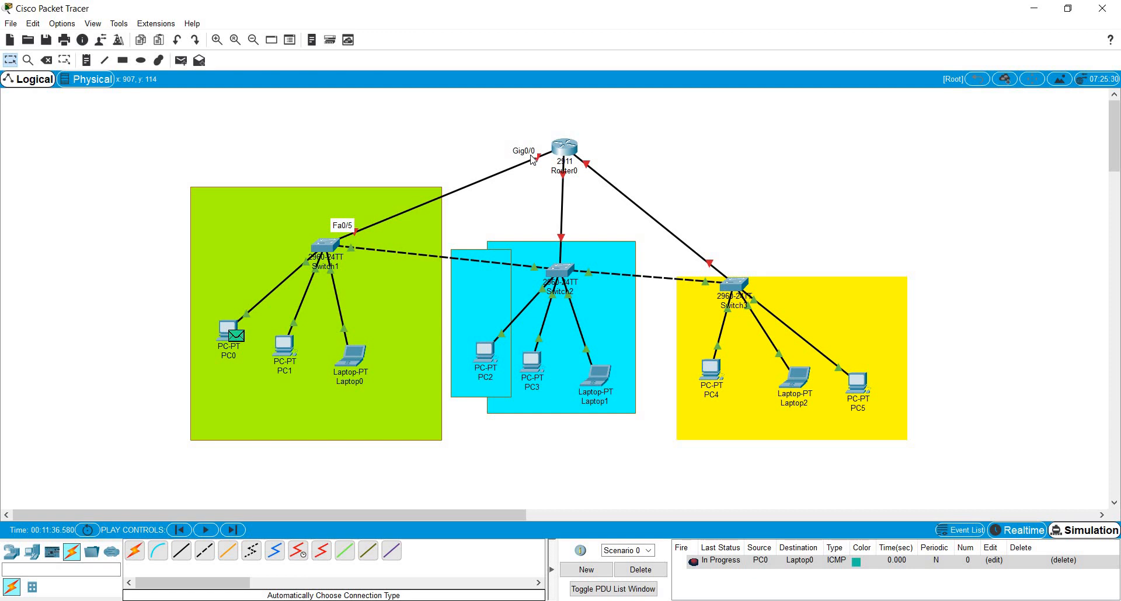
click(564, 149)
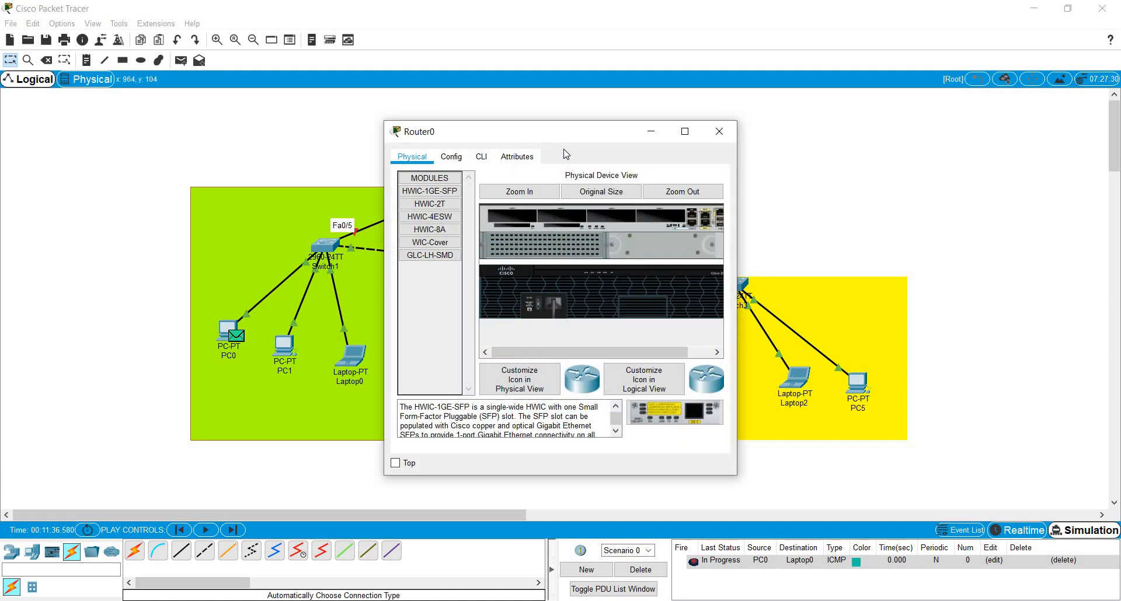
click(515, 191)
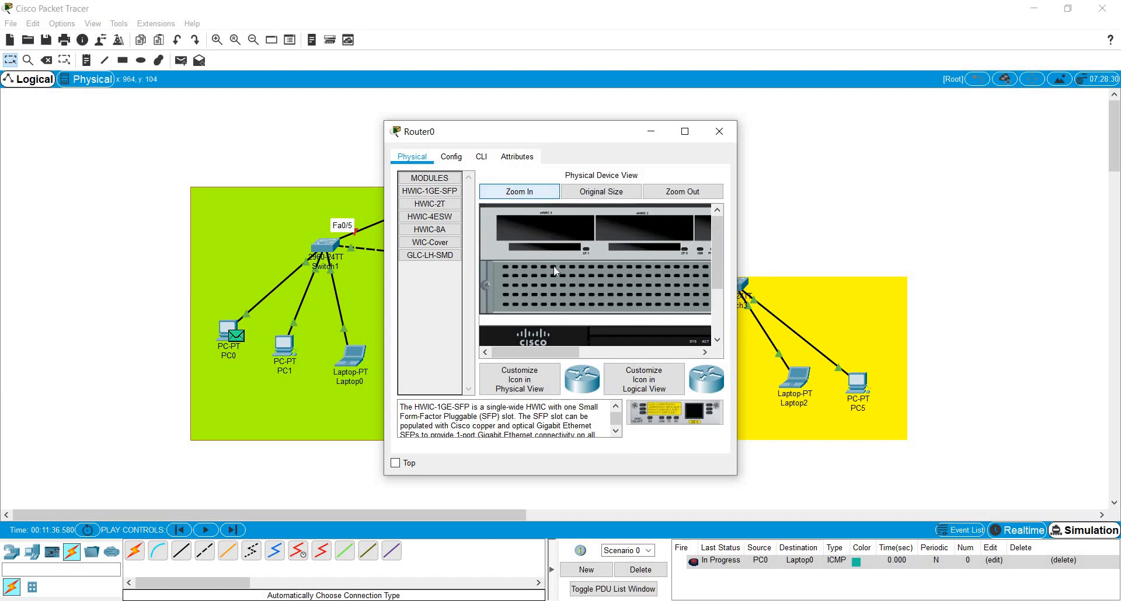
scroll(555, 271, down, 3)
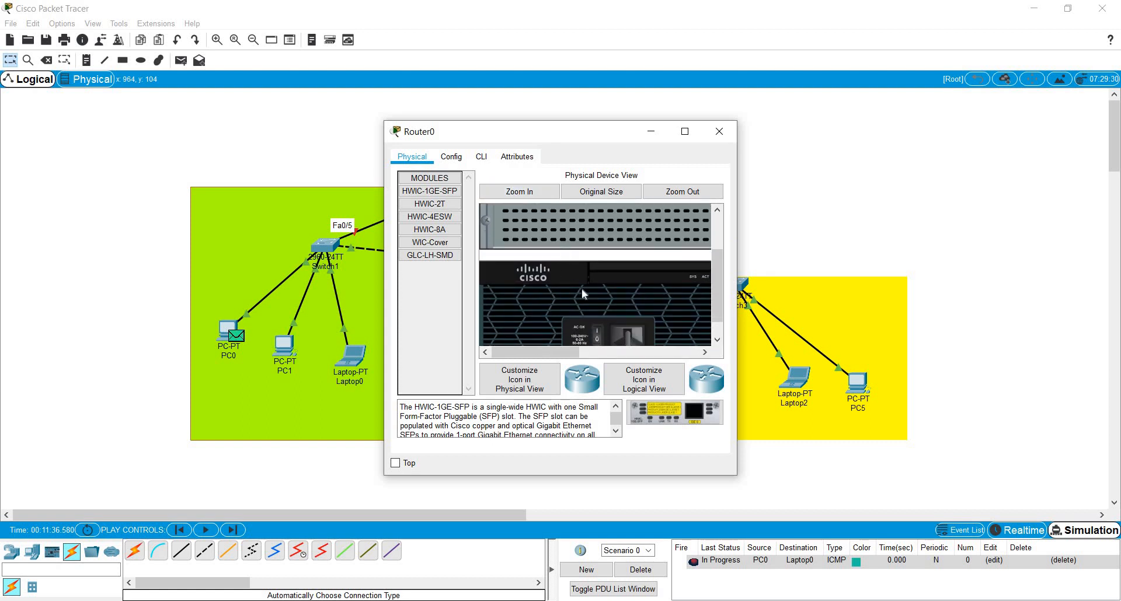
scroll(582, 293, down, 1)
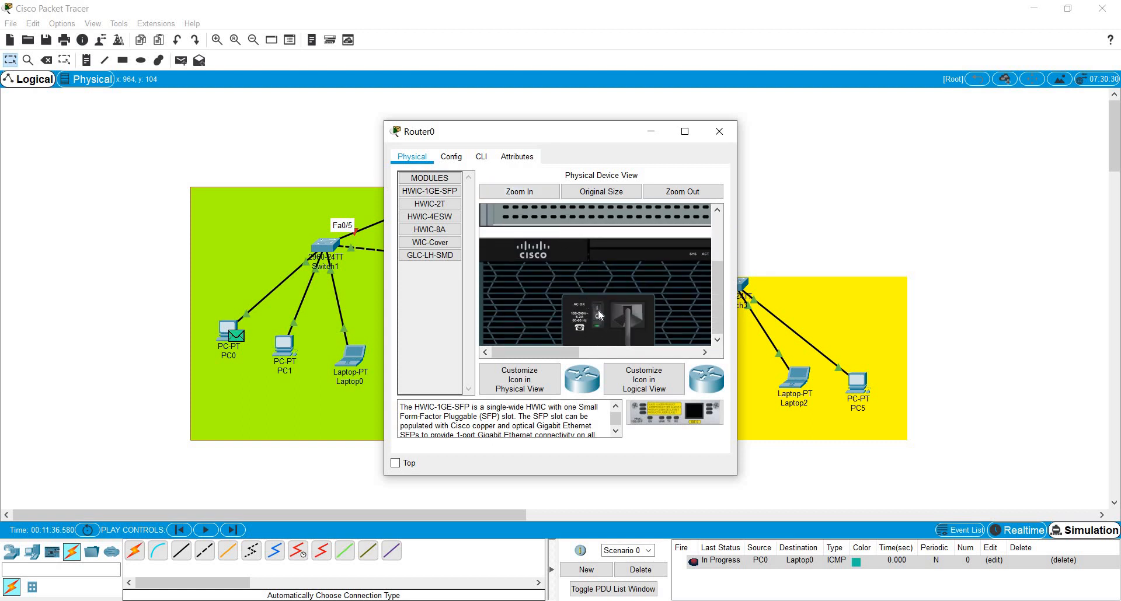
click(599, 313)
click(598, 313)
click(598, 323)
click(596, 318)
- Try to open Router0's configuration settings, and delete all PDUs from Scenario 0 after closing the router window
click(451, 157)
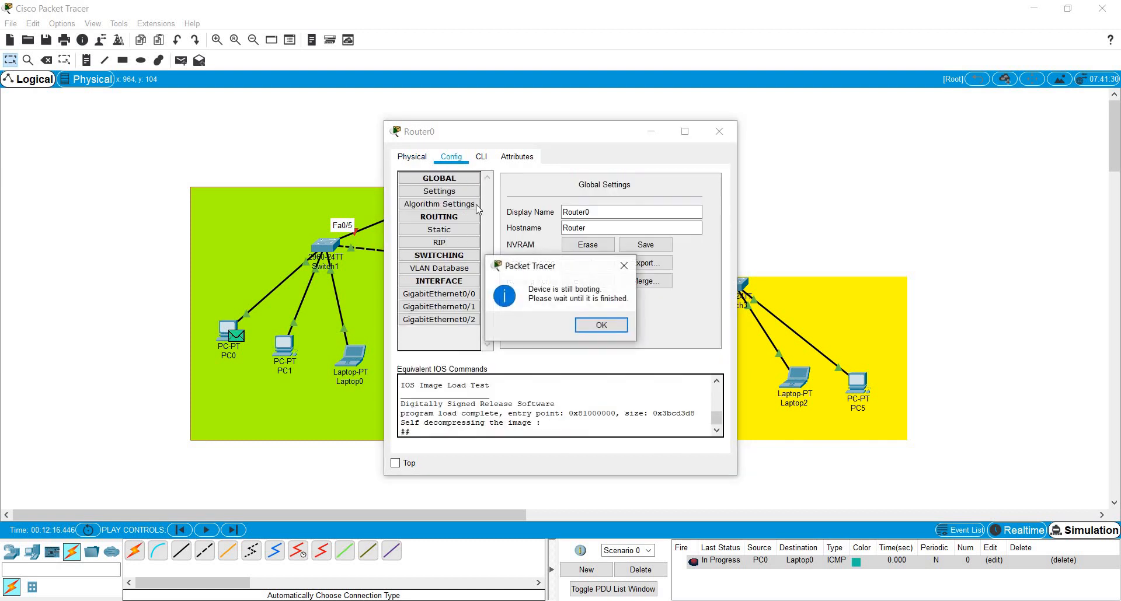
click(591, 325)
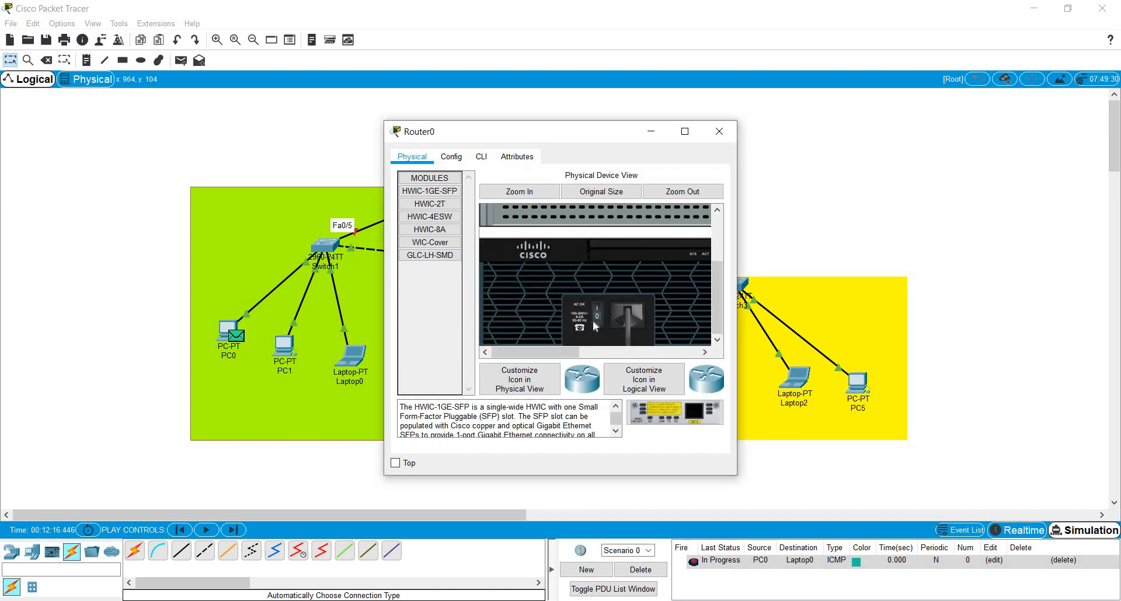
click(713, 140)
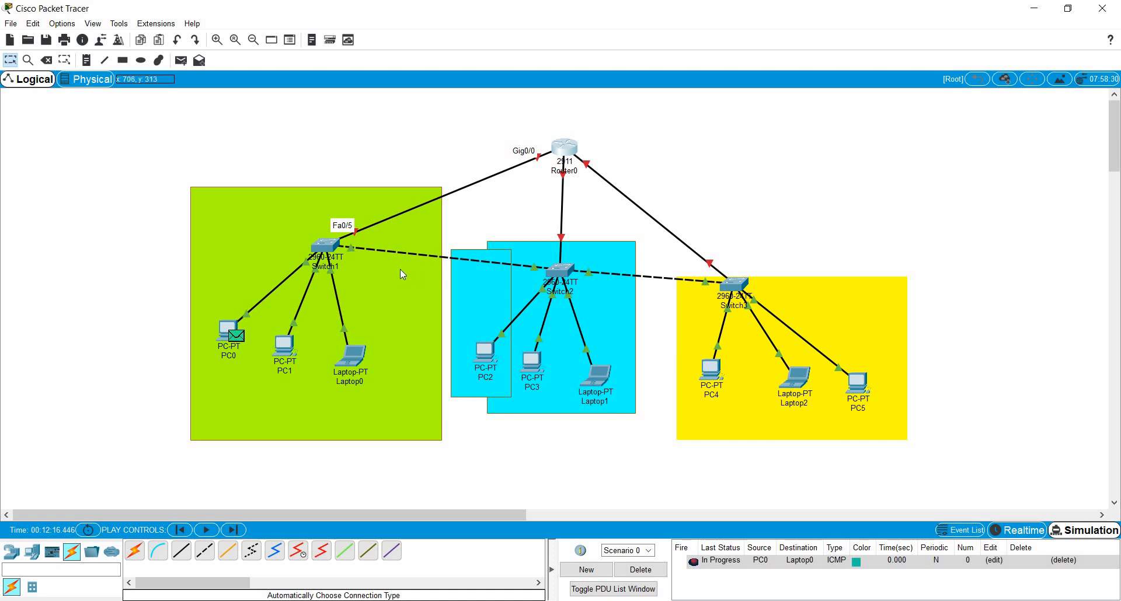
click(641, 570)
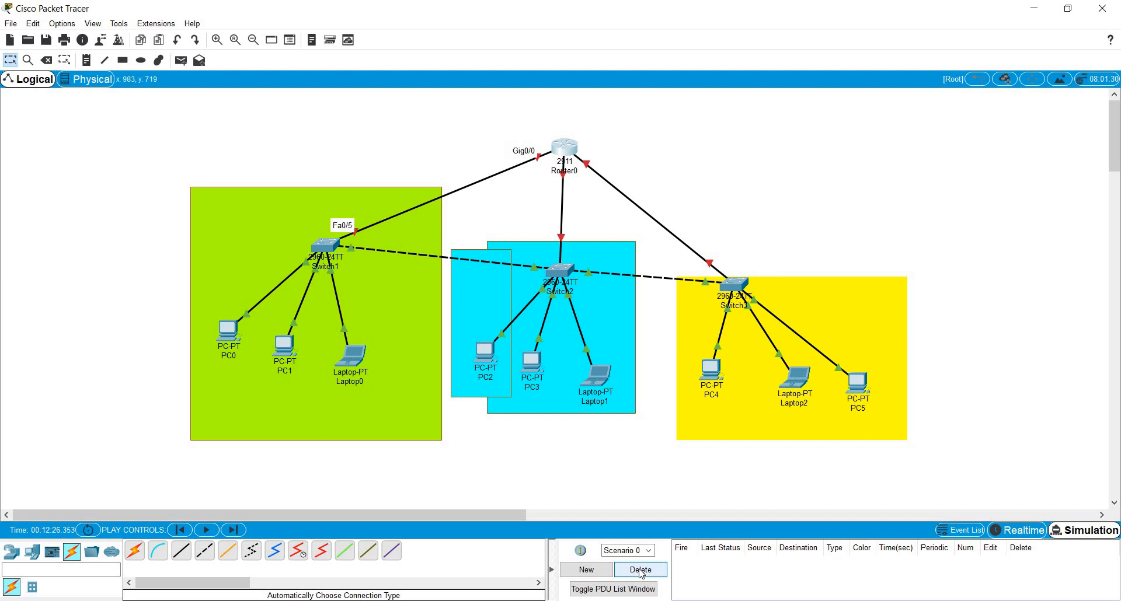
- Try again to open Router0's configuration settings, and close its window
click(563, 159)
click(451, 157)
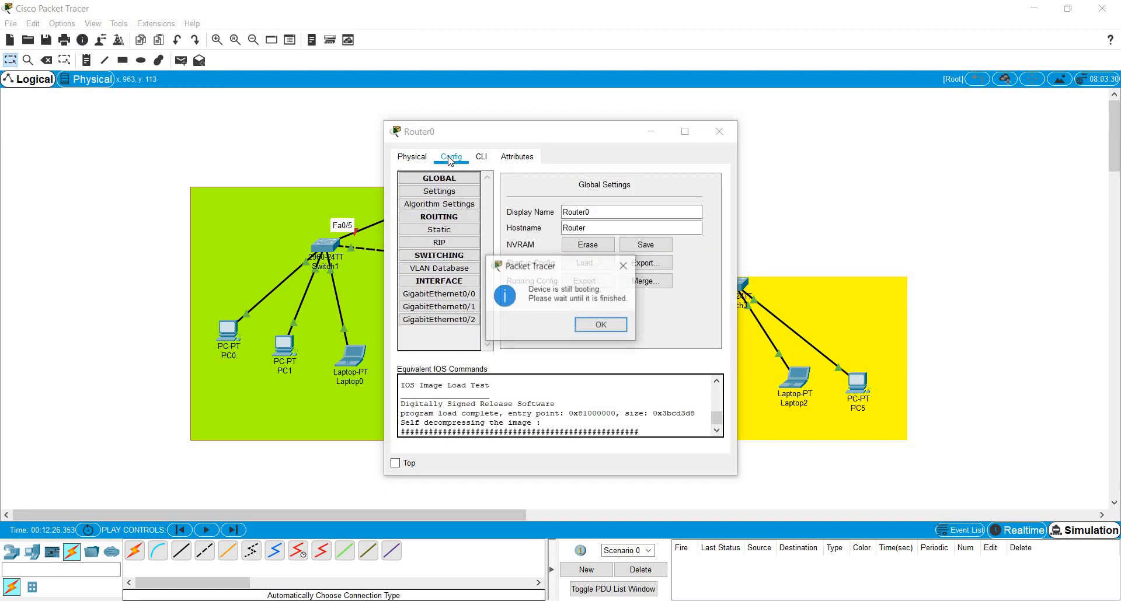
click(622, 266)
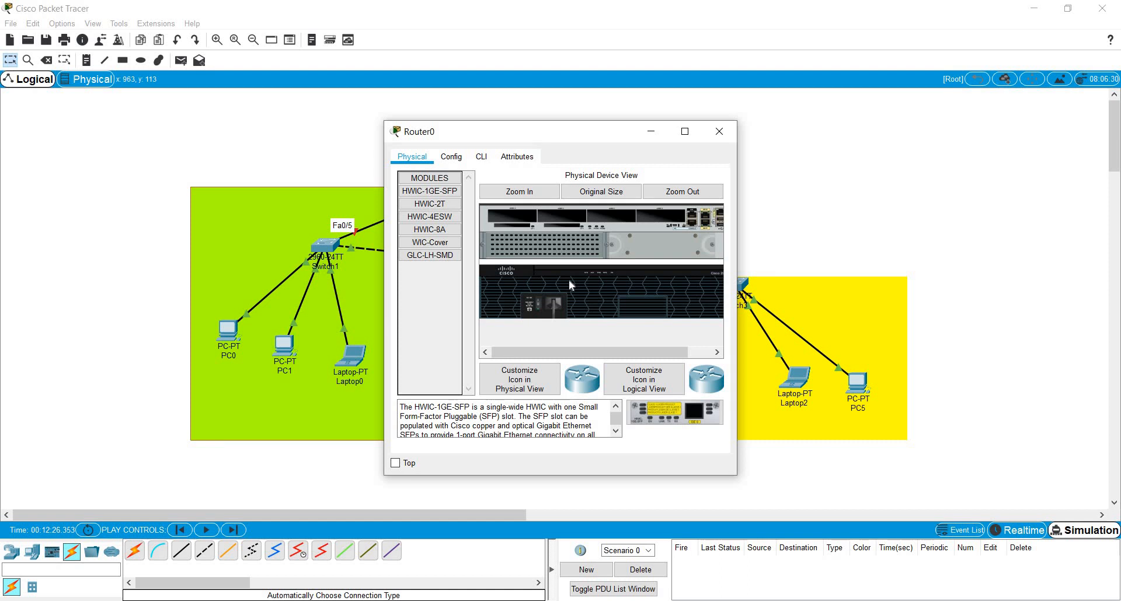
click(718, 132)
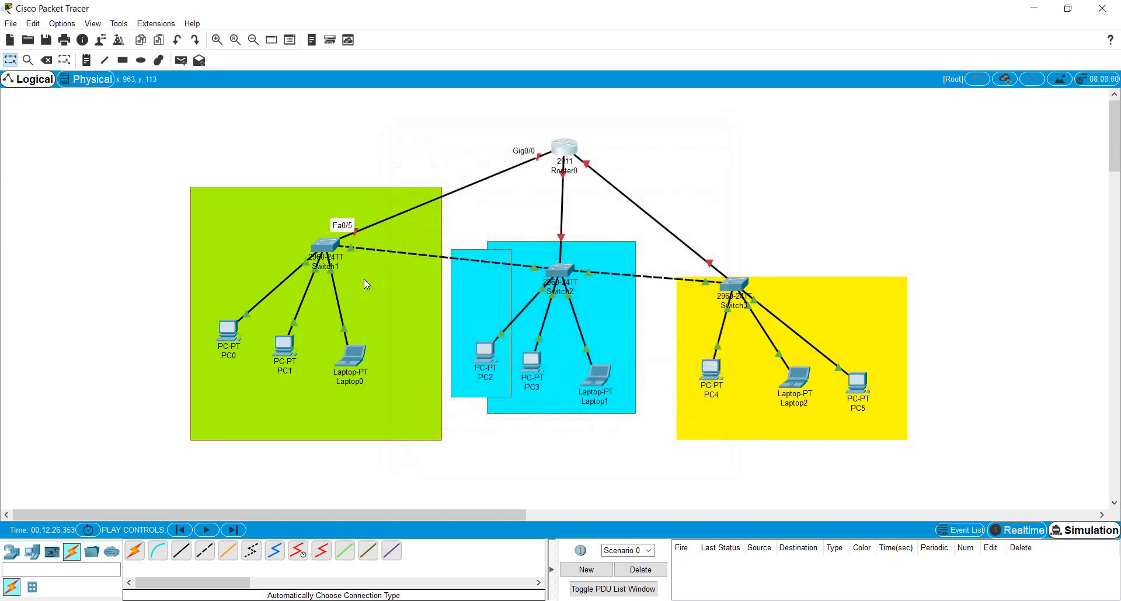
- Set PC0's default gateway to 10.0.0.4 in its IP configuration and close the device window
click(228, 330)
click(432, 209)
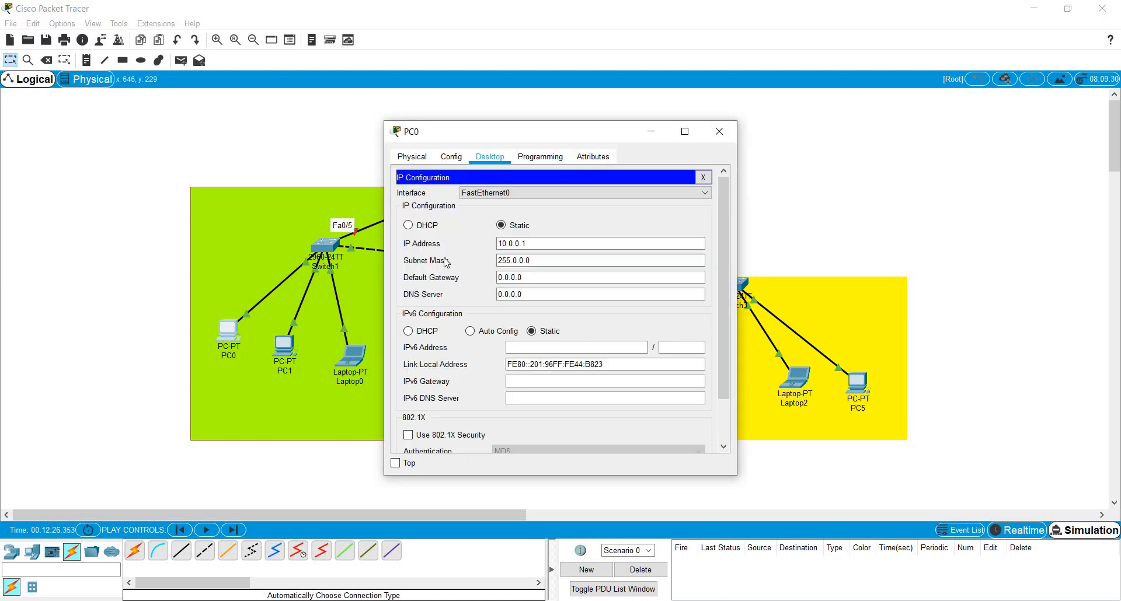
click(540, 278)
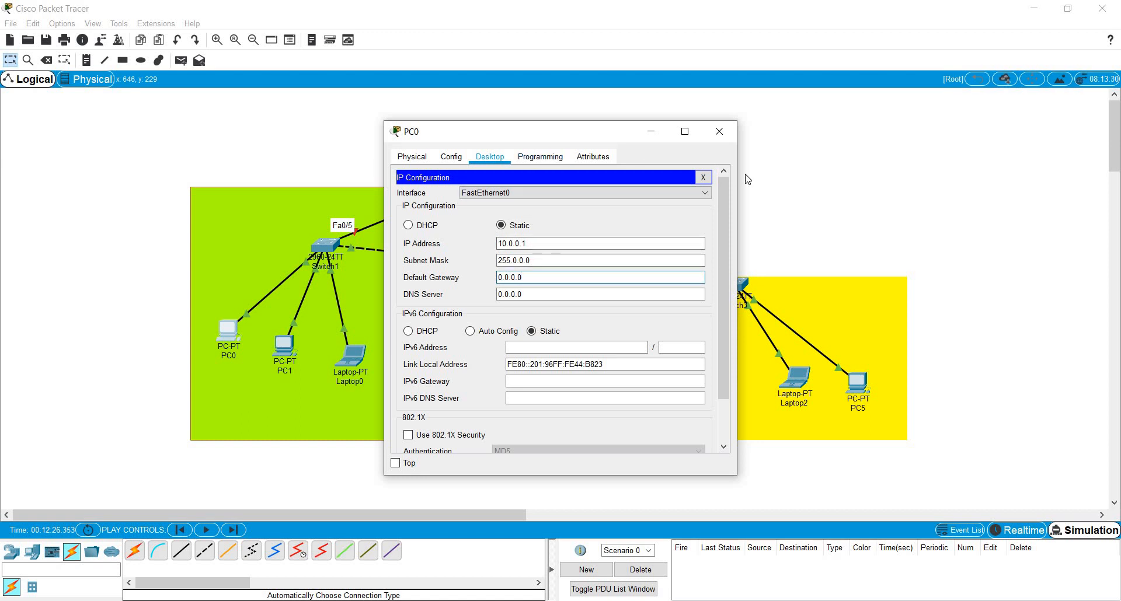
drag(567, 137, 793, 180)
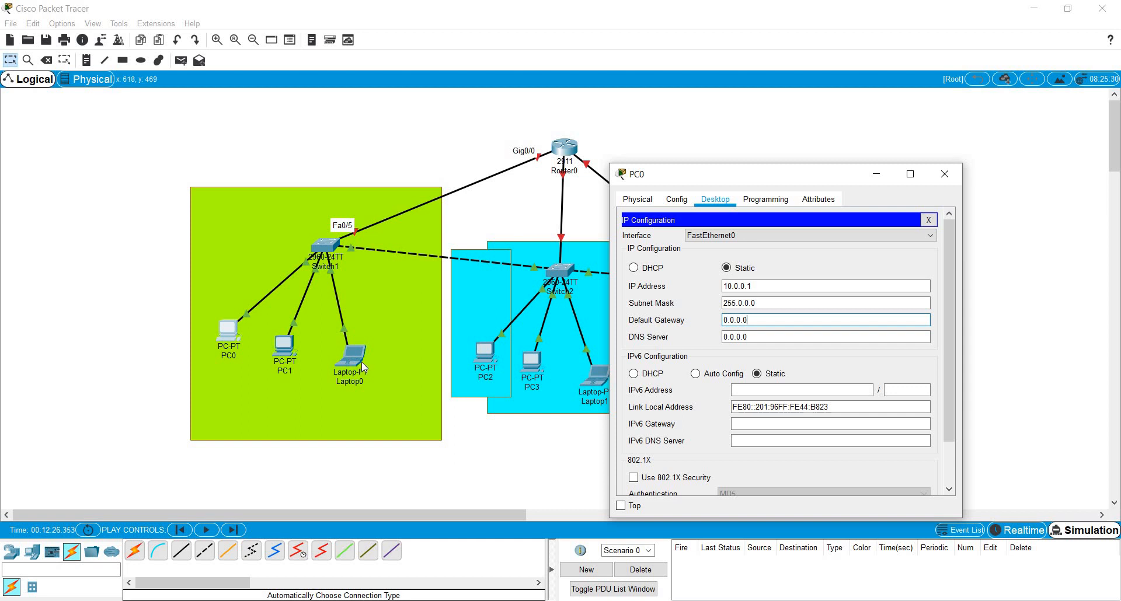
key(BackSpace)
key(BackSpace)
key(BackSpace)
key(BackSpace)
key(BackSpace)
key(BackSpace)
text(0.)
key(BackSpace)
key(BackSpace)
text(0.0.0.4)
key(ctrl+a)
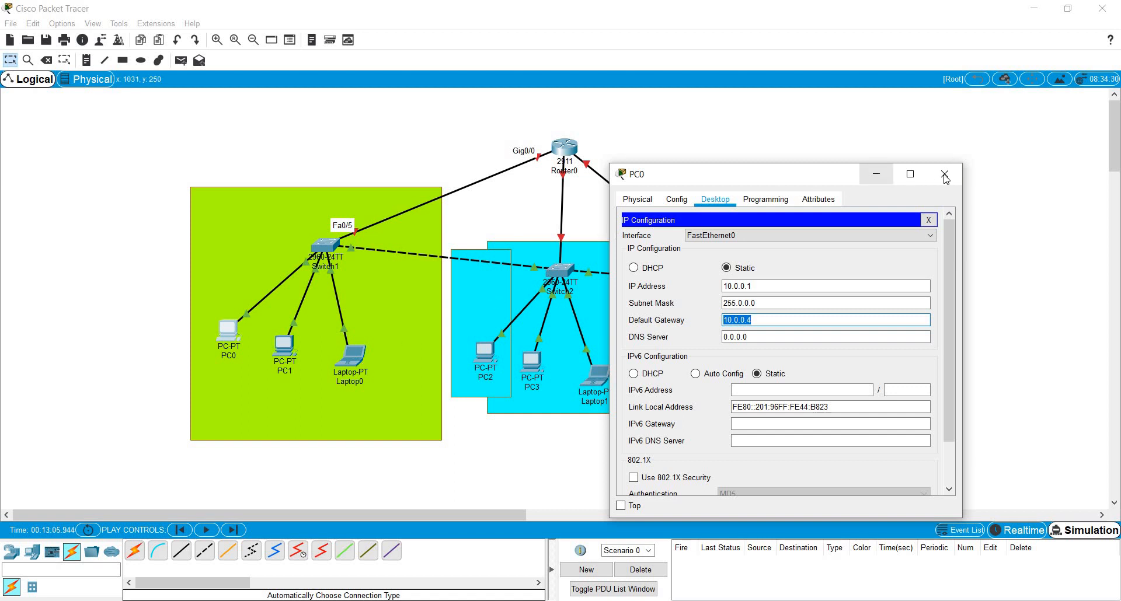
click(944, 175)
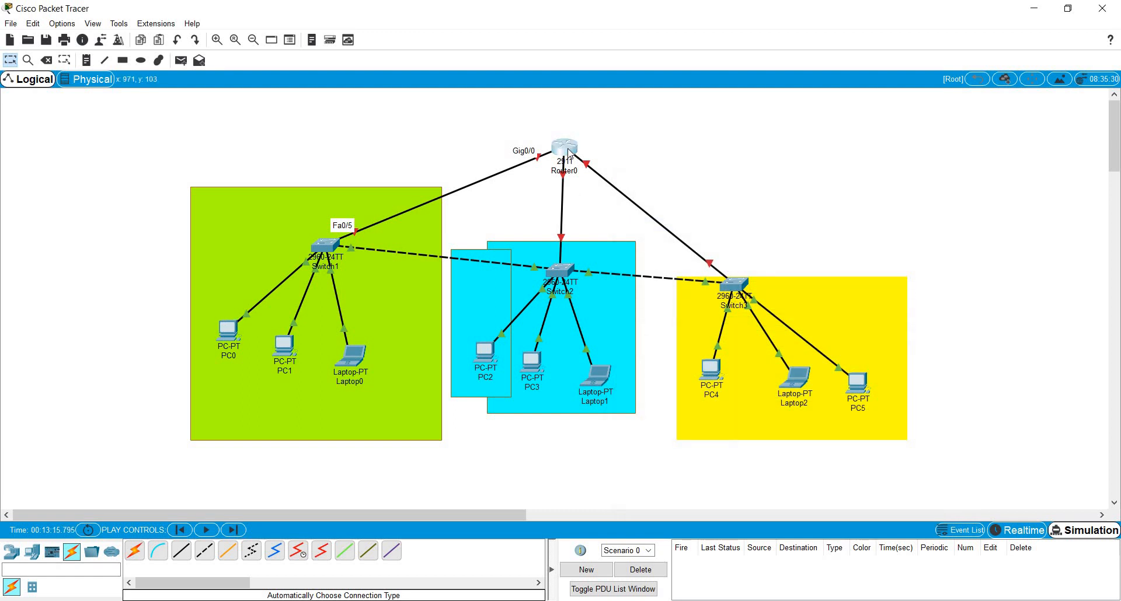
- Turn on Router0's GigabitEthernet0/0, GigabitEthernet0/1 and GigabitEthernet0/2 ports, and close the router window
click(564, 149)
click(445, 163)
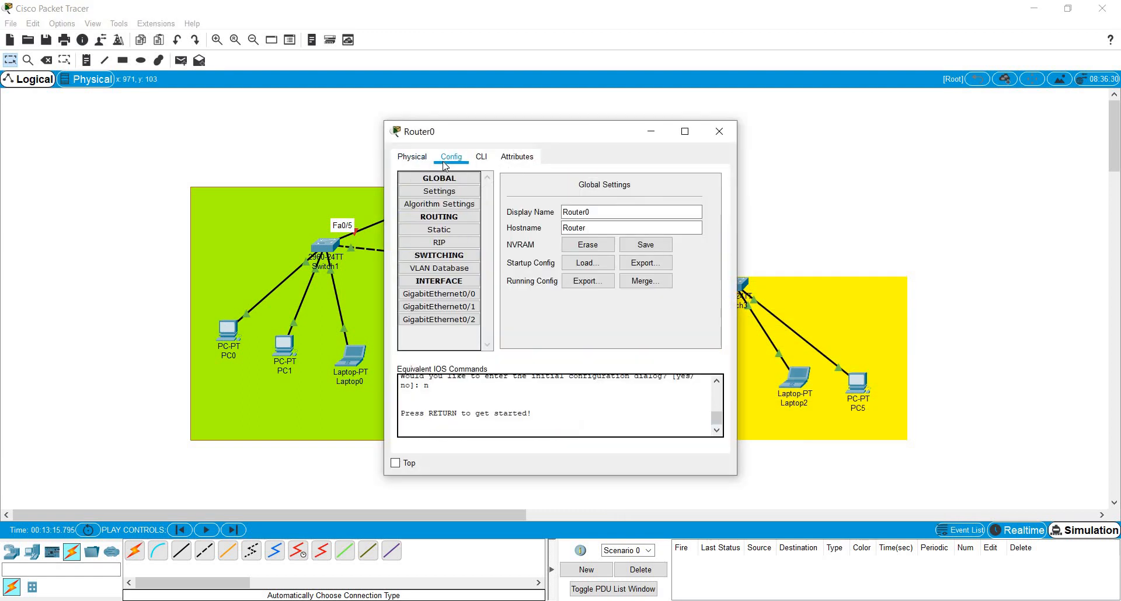
click(445, 294)
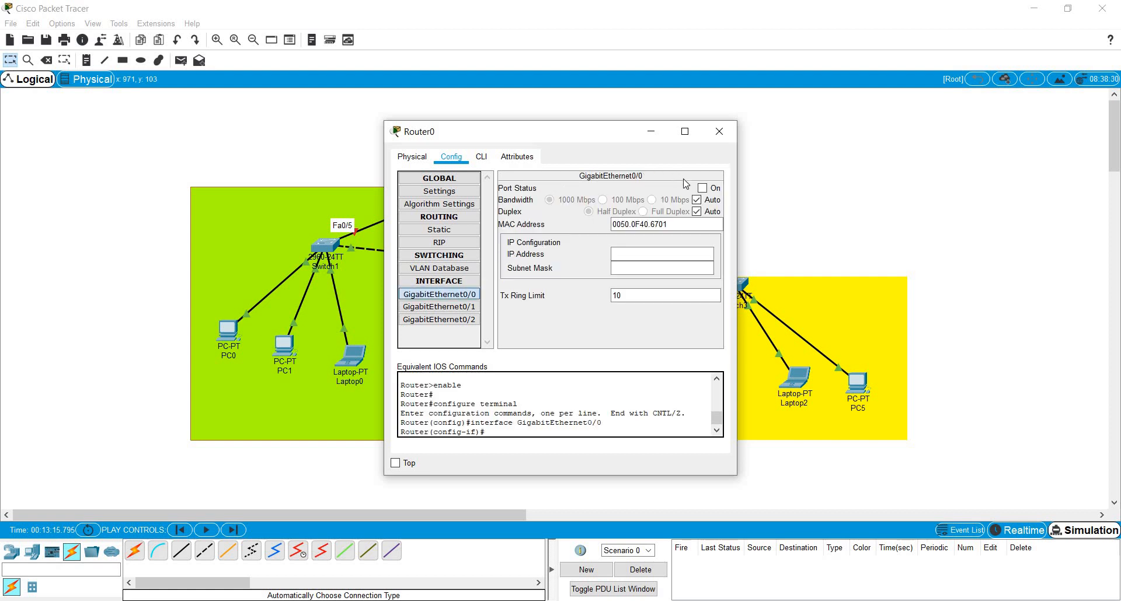
click(702, 188)
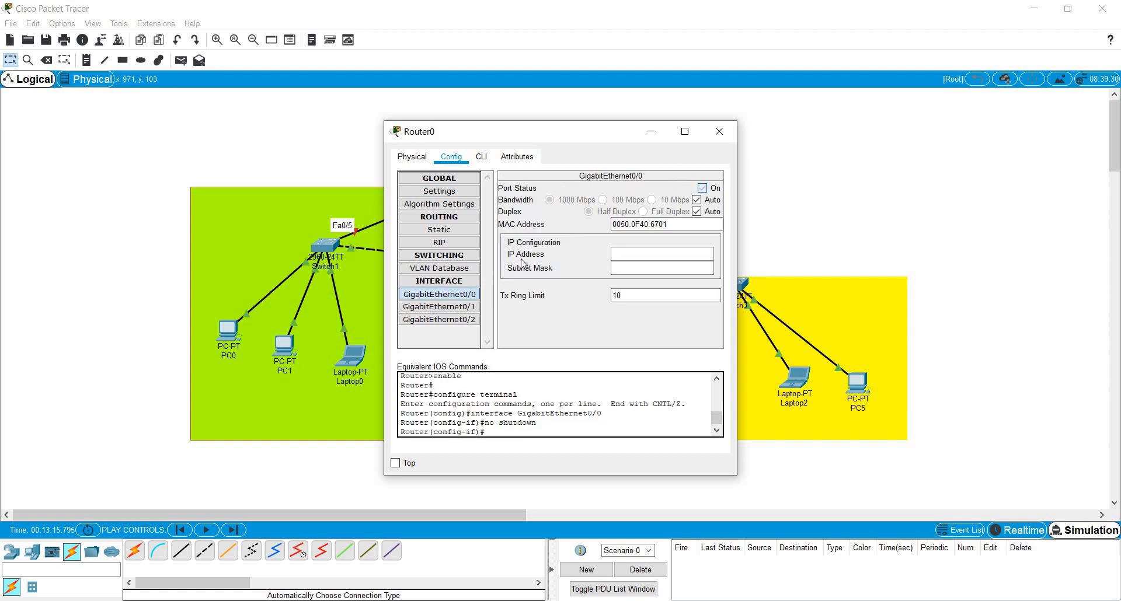
click(439, 307)
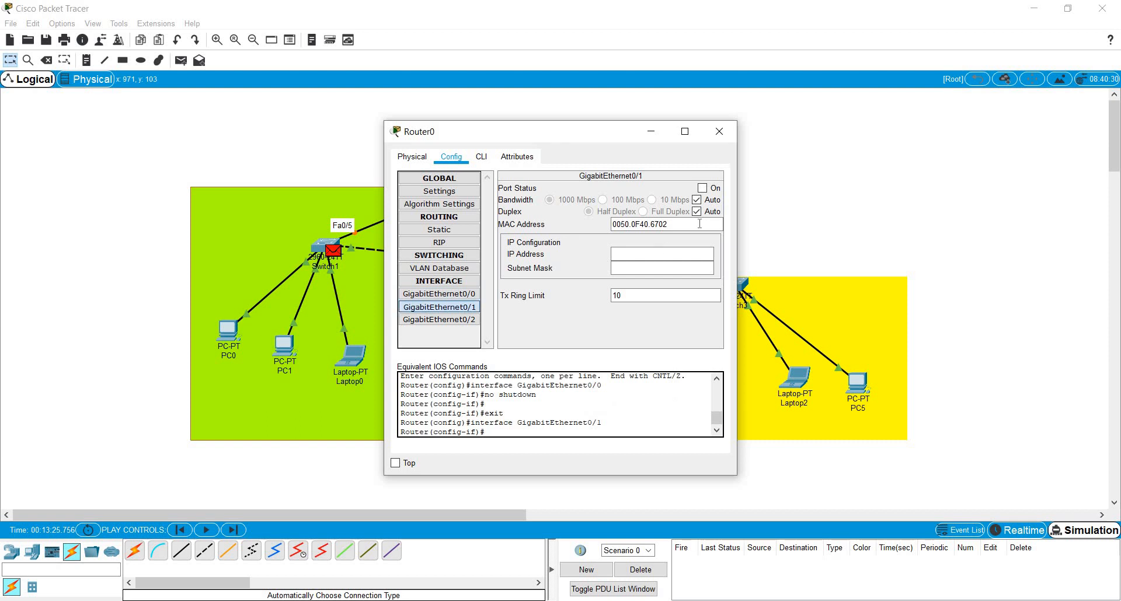
click(702, 188)
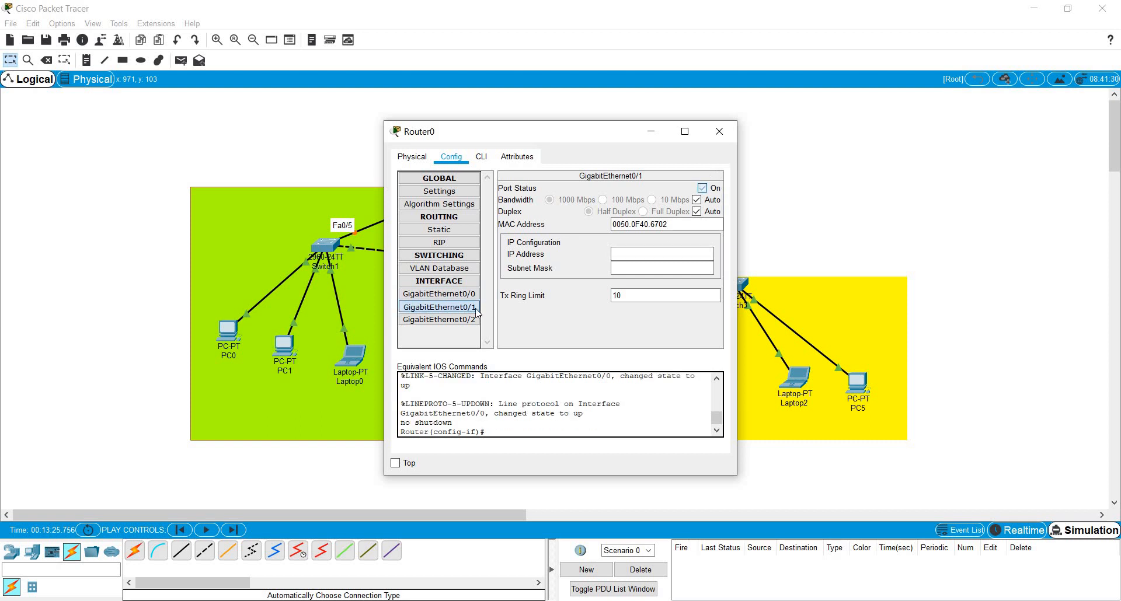
click(439, 320)
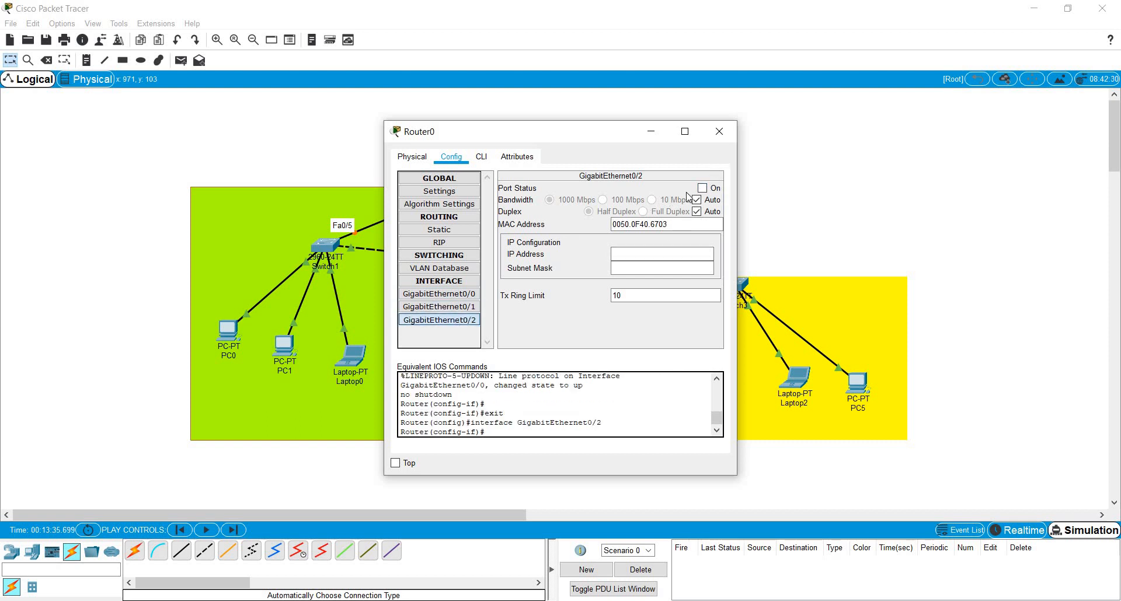
click(702, 188)
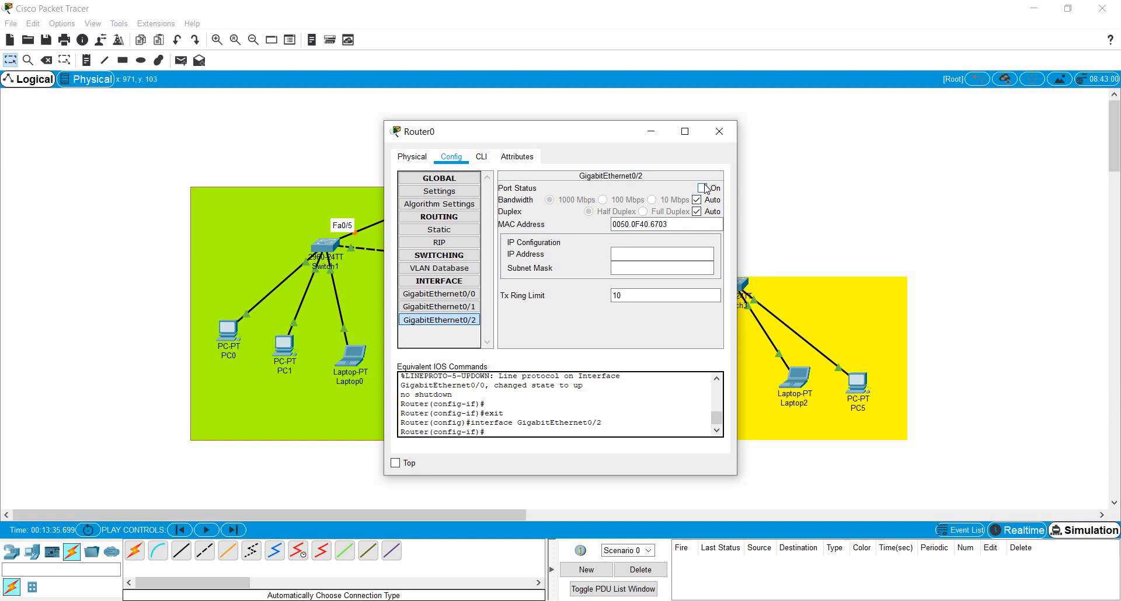
click(719, 135)
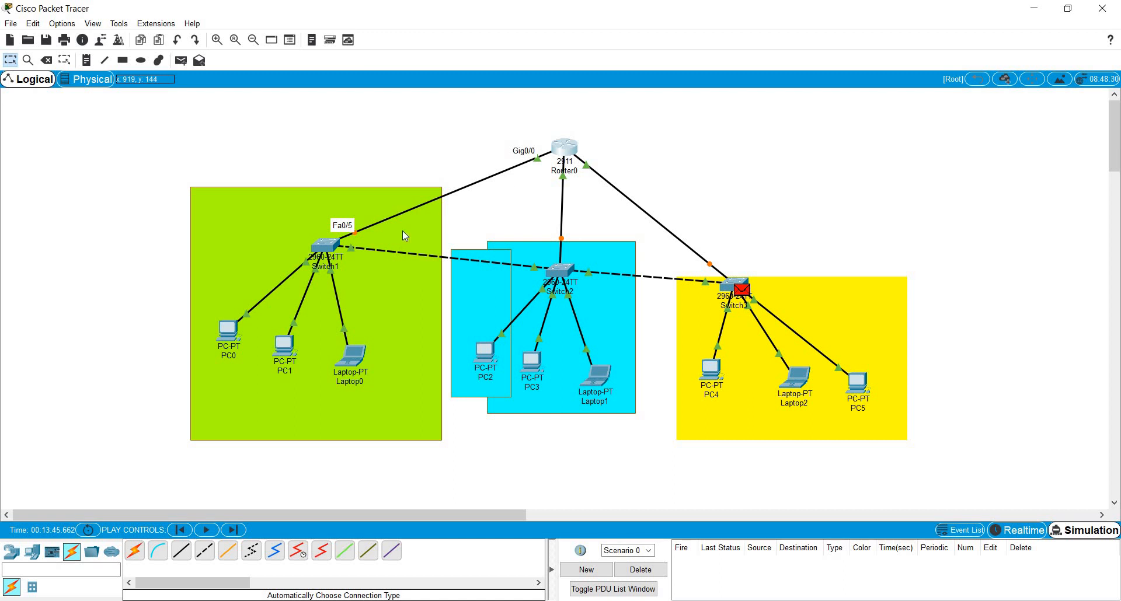
- Set PC1's default gateway to 10.0.0.4 in its IP configuration
click(286, 350)
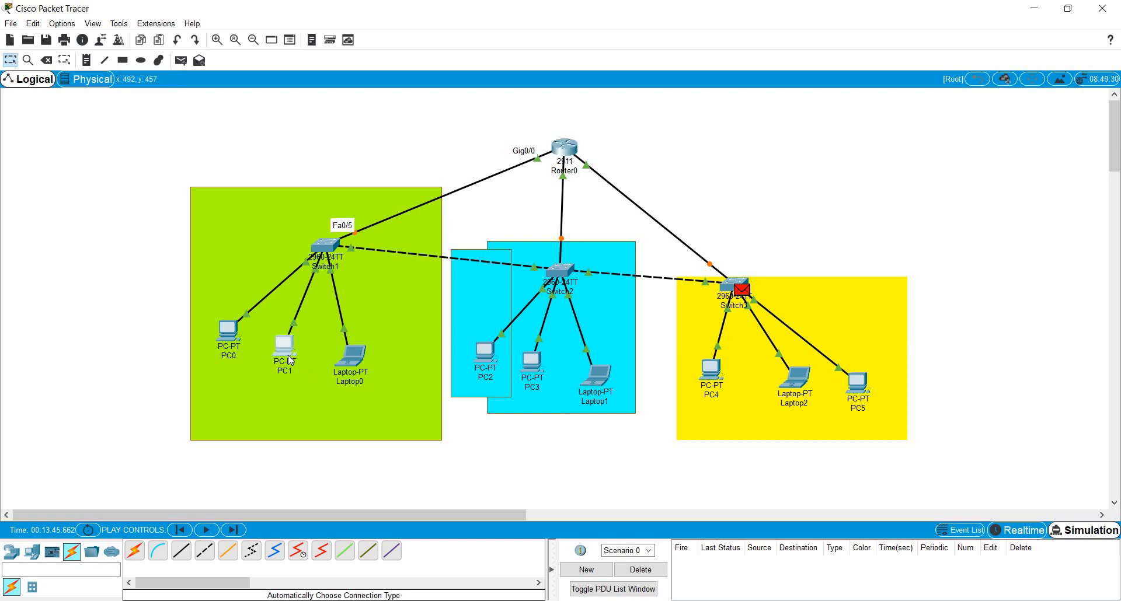
click(444, 234)
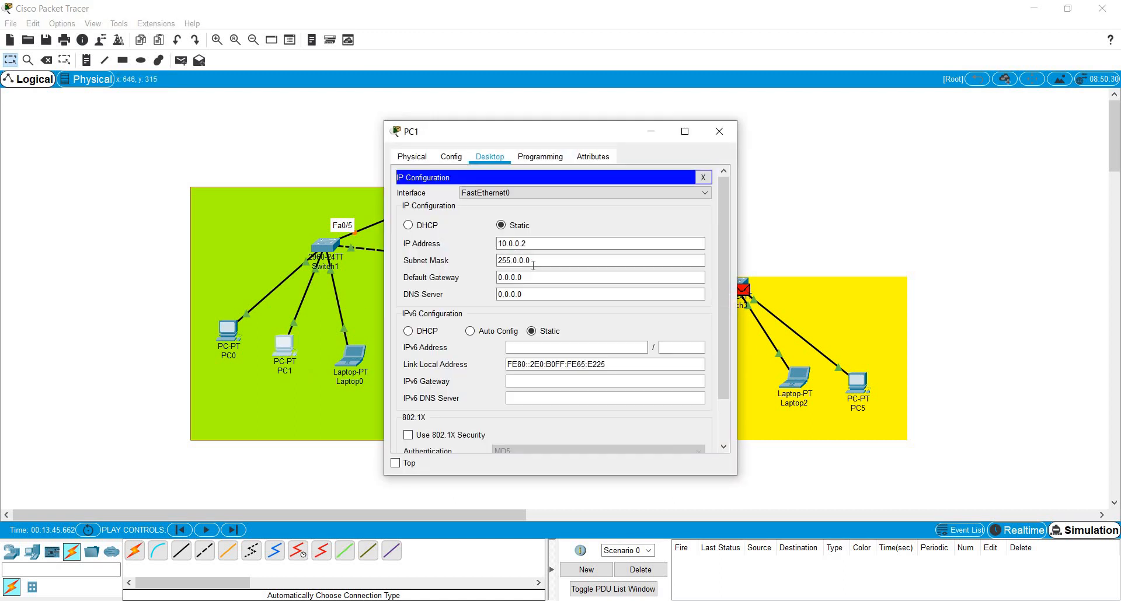
click(533, 273)
double_click(532, 273)
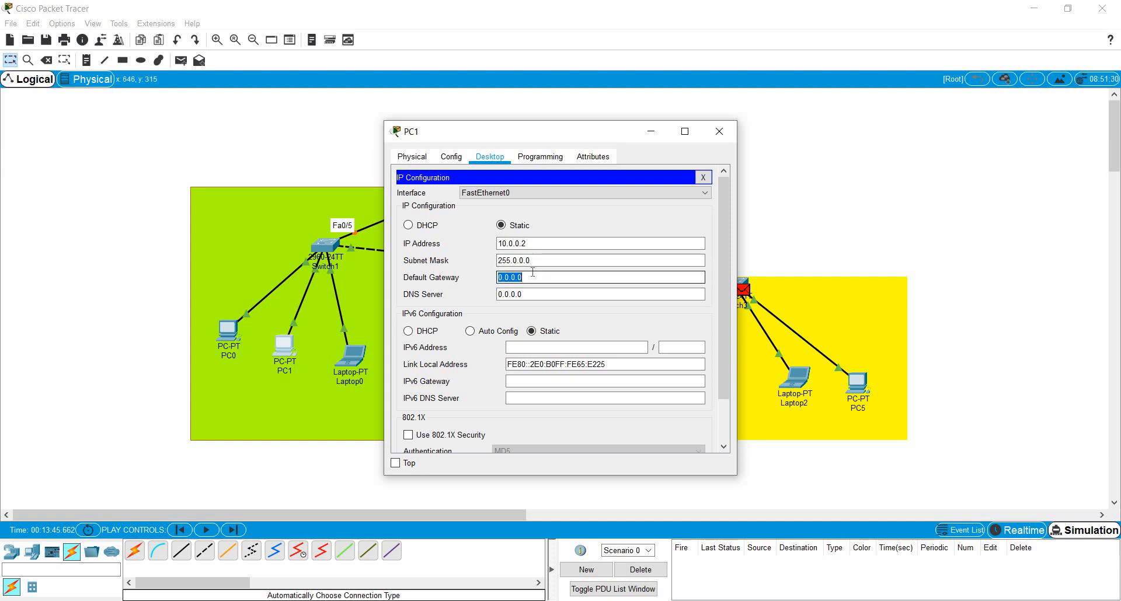
text(10.0.0.4)
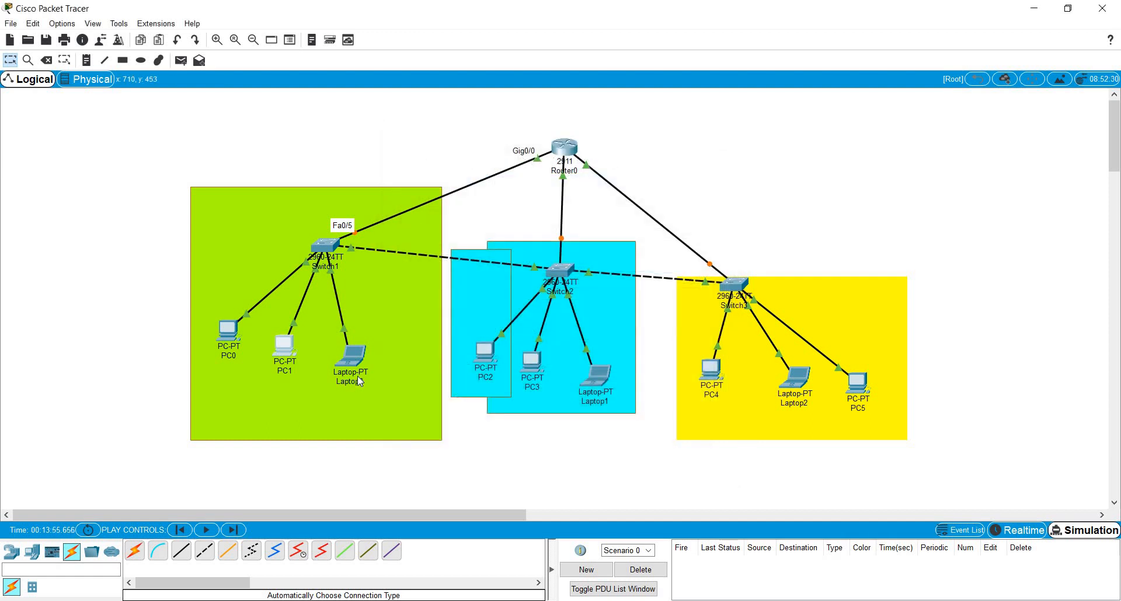
- Set Laptop0's default gateway to 10.0.0.4 in its IP configuration and close the device window
click(353, 358)
click(443, 215)
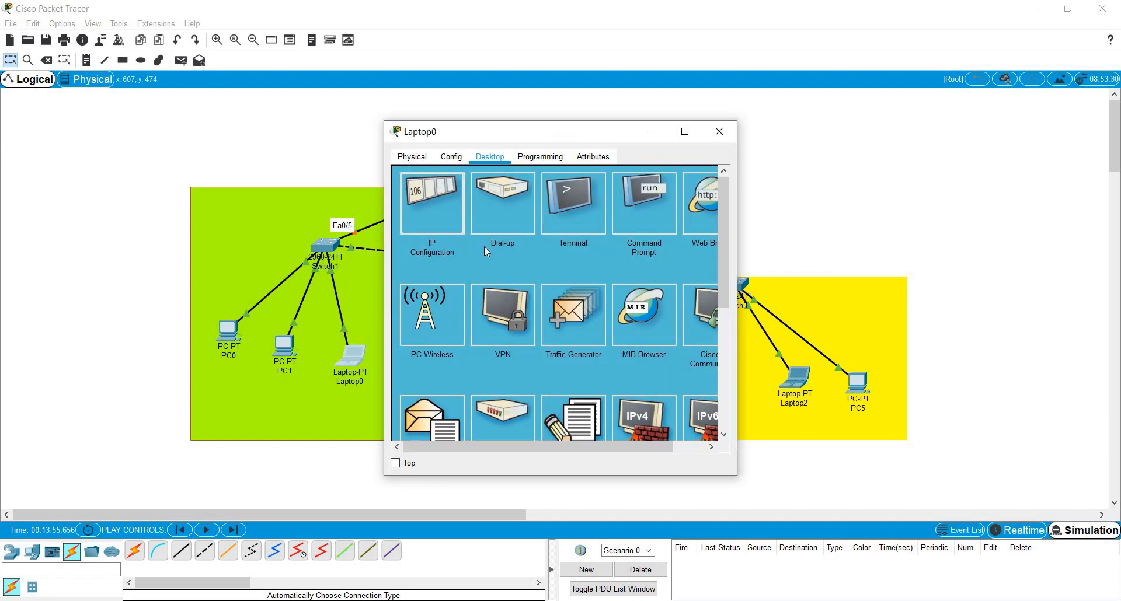
click(532, 279)
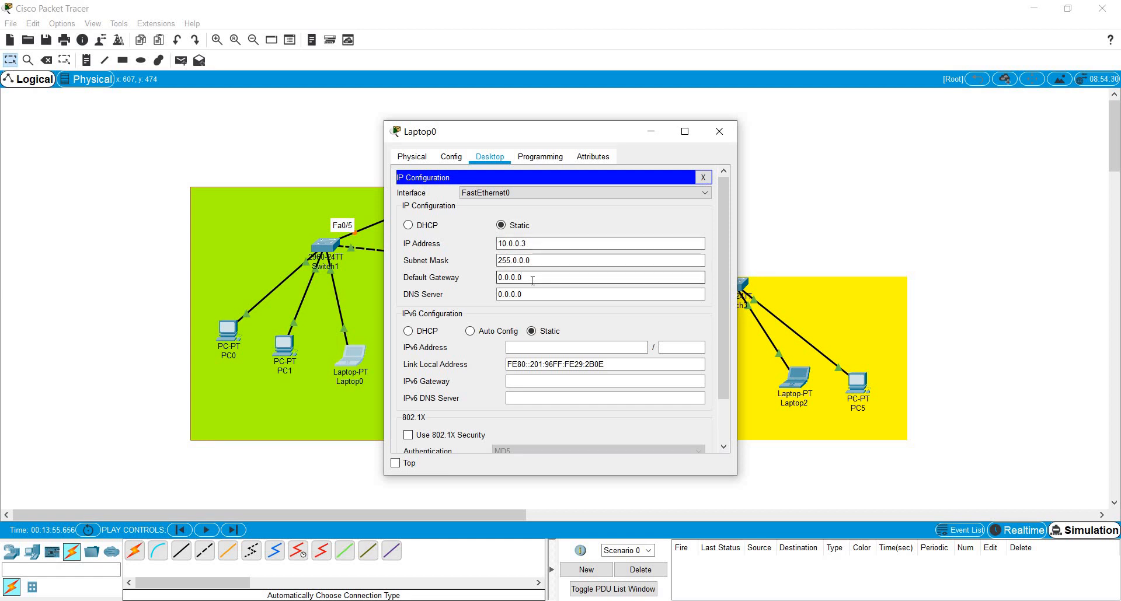
double_click(532, 280)
text(10.0.0.4)
click(719, 131)
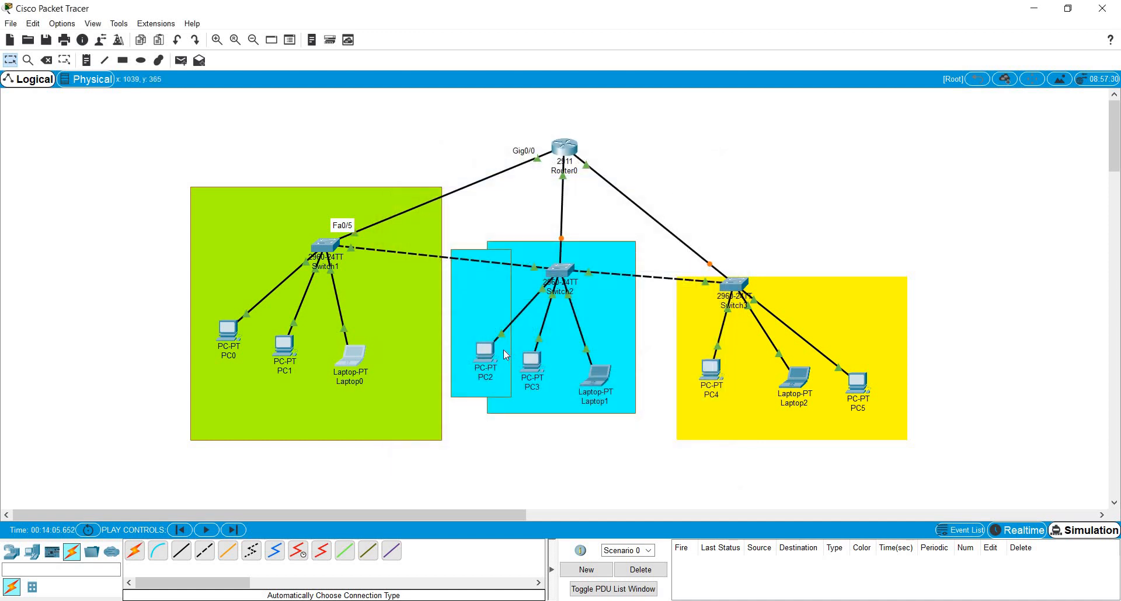
click(484, 356)
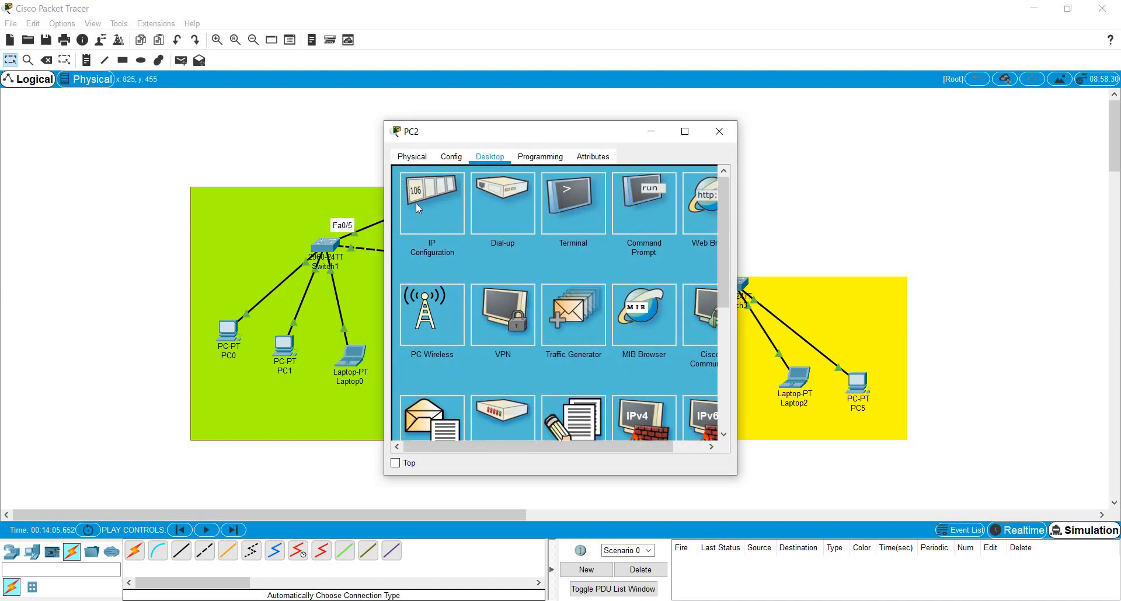
click(426, 204)
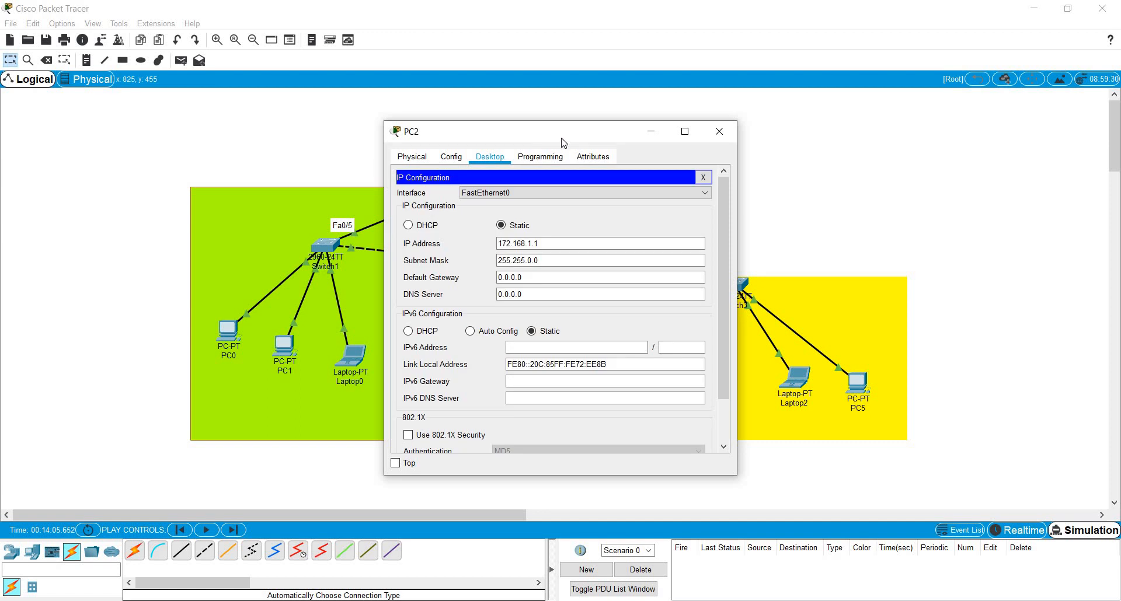
drag(421, 129, 252, 124)
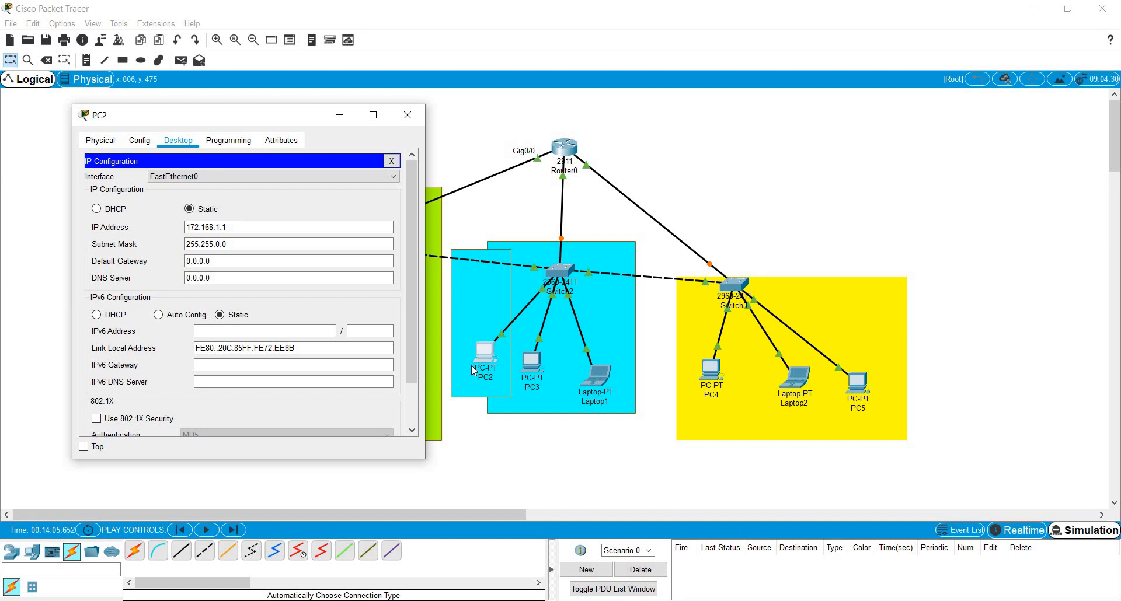
click(222, 243)
click(407, 116)
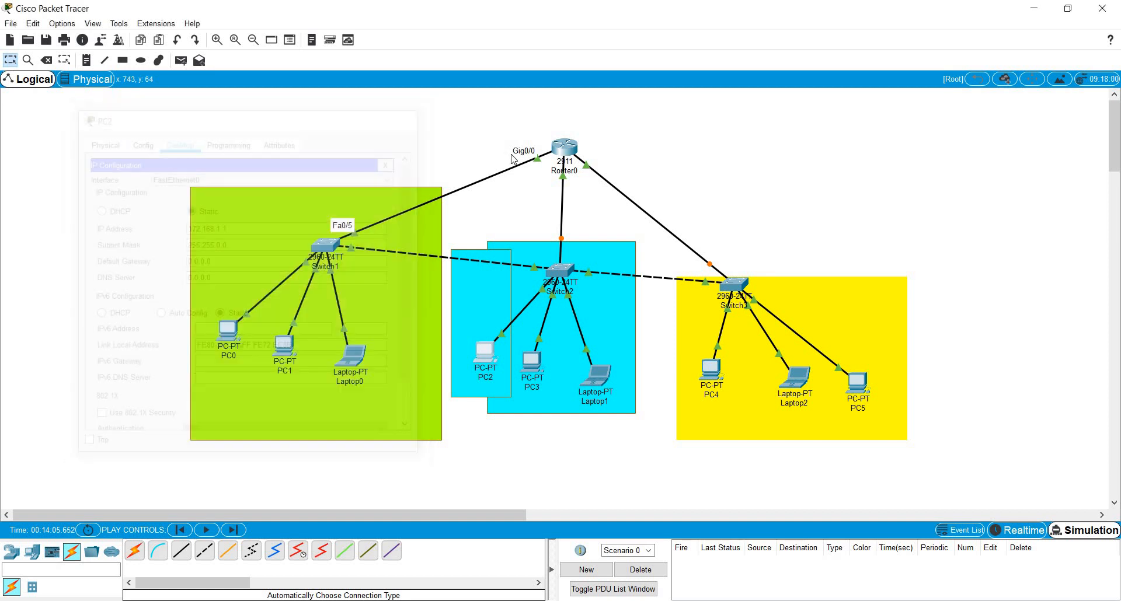
- Assign IP address 10.0.0.4 with subnet mask 255.0.0.0 to Router0's GigabitEthernet0/0 interface, and close the router window
click(564, 148)
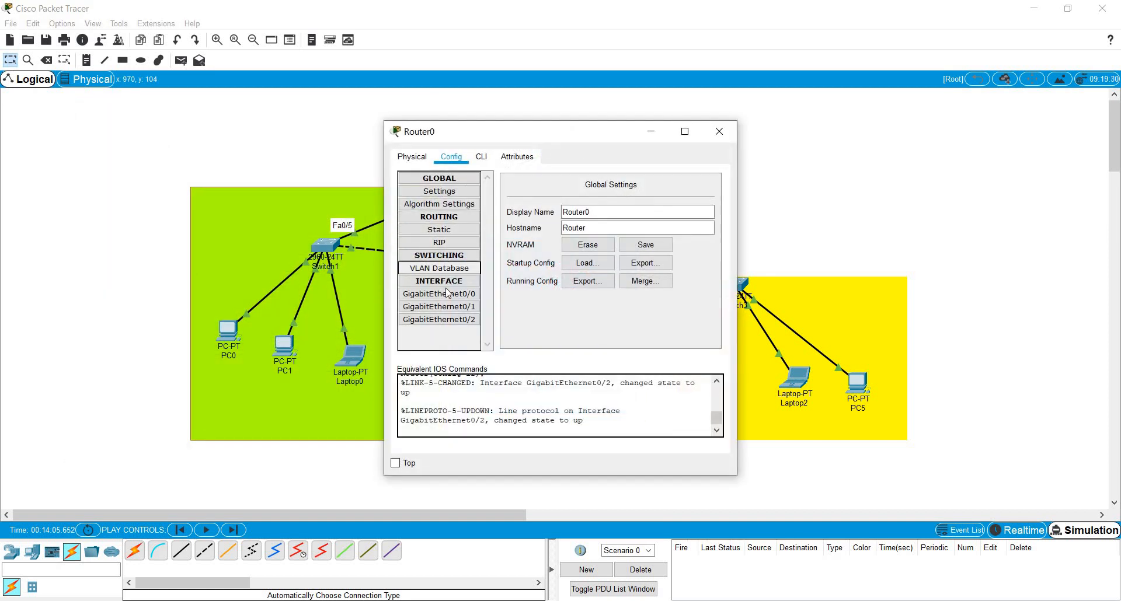
click(448, 294)
click(633, 253)
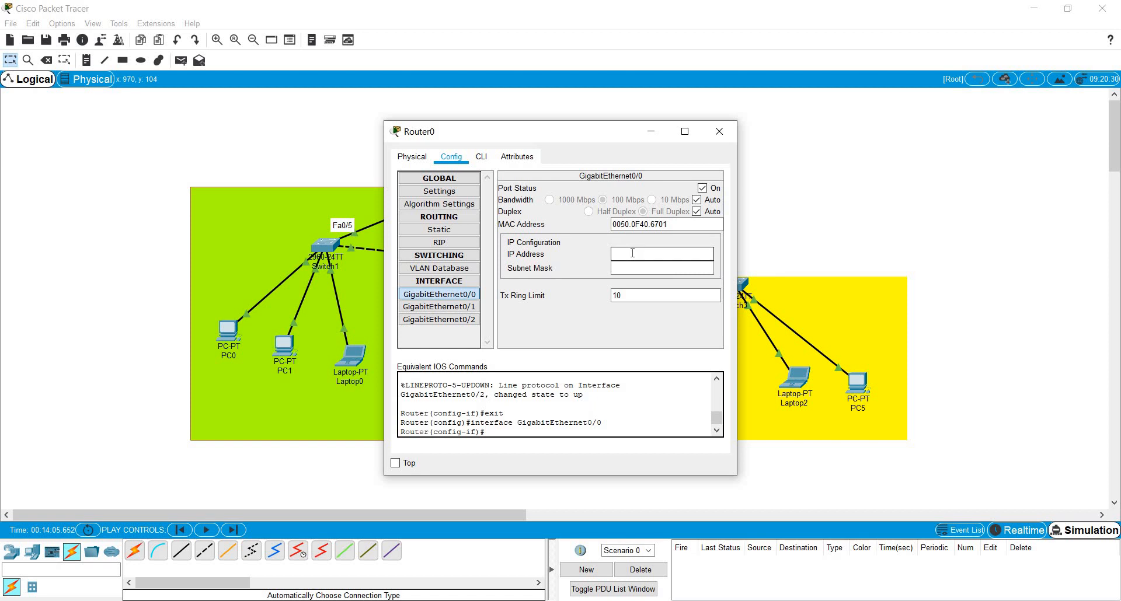
text(10.0.0.4)
key(Return)
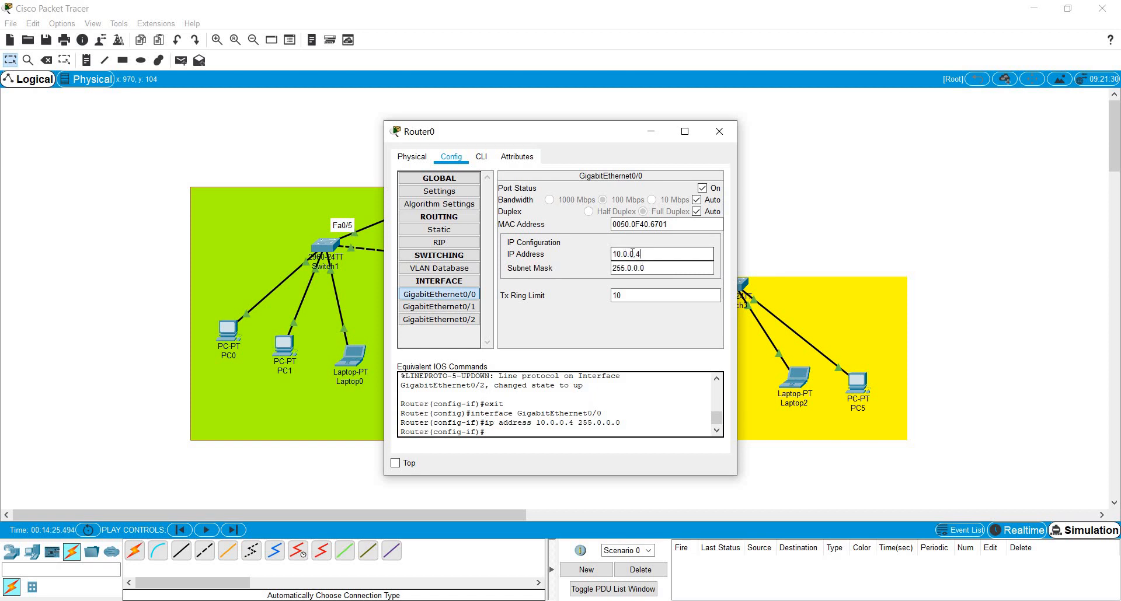
click(719, 130)
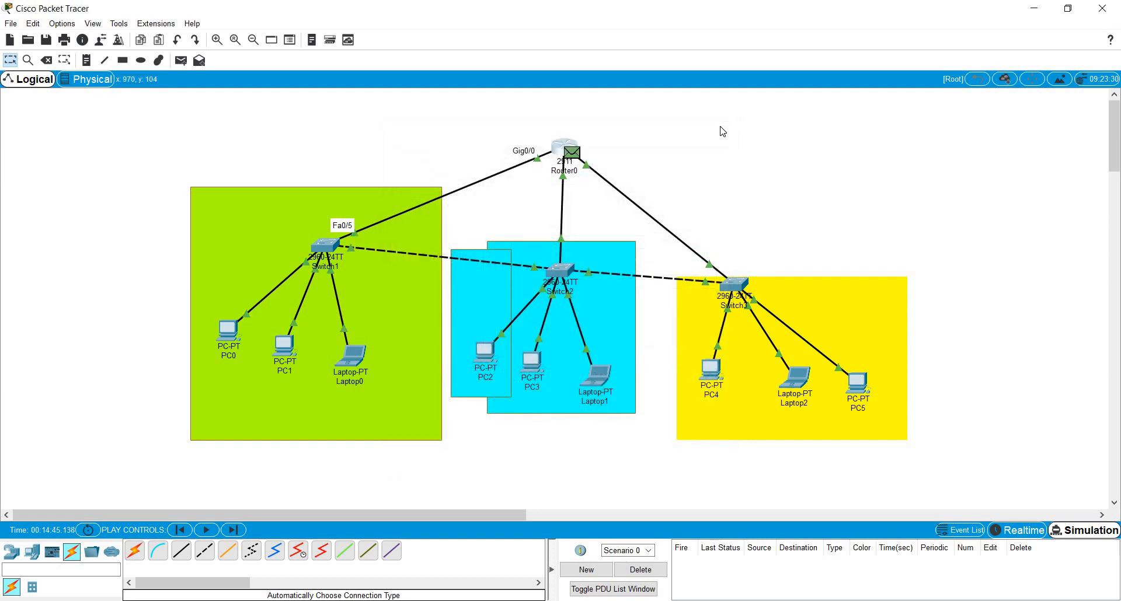
- Set PC2's default gateway to 172.168.1.4 in its IP configuration and close the device window
click(494, 367)
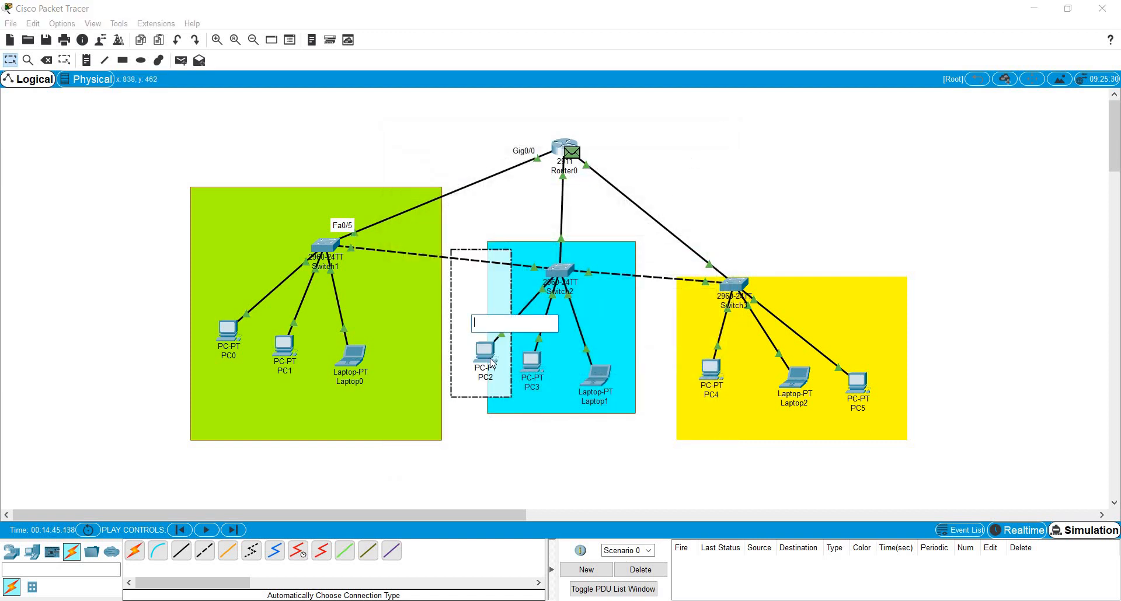
click(435, 227)
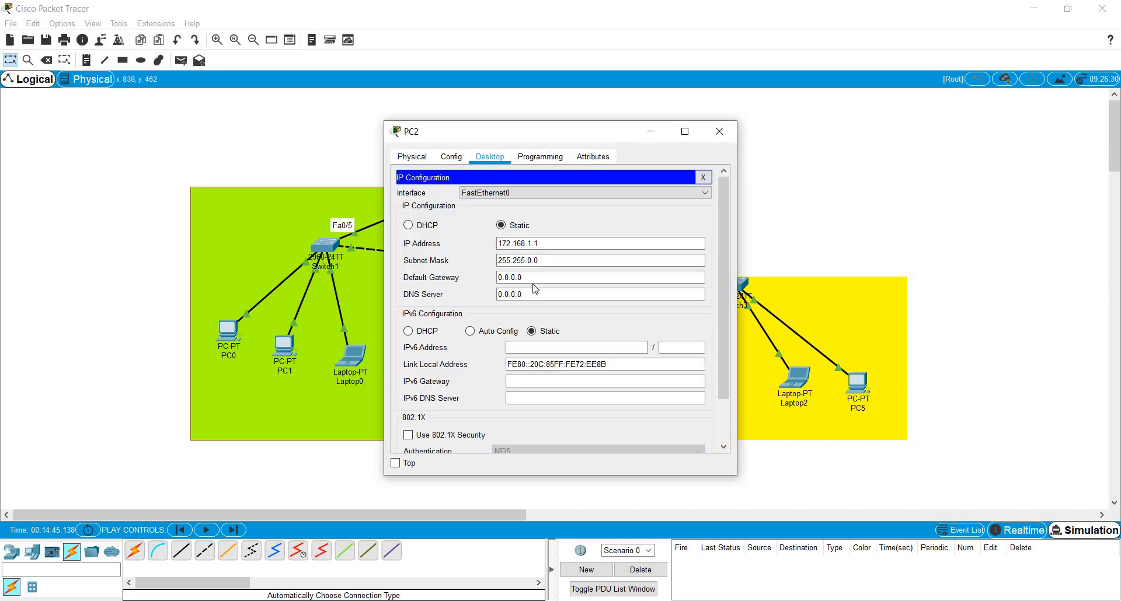
click(536, 283)
double_click(536, 283)
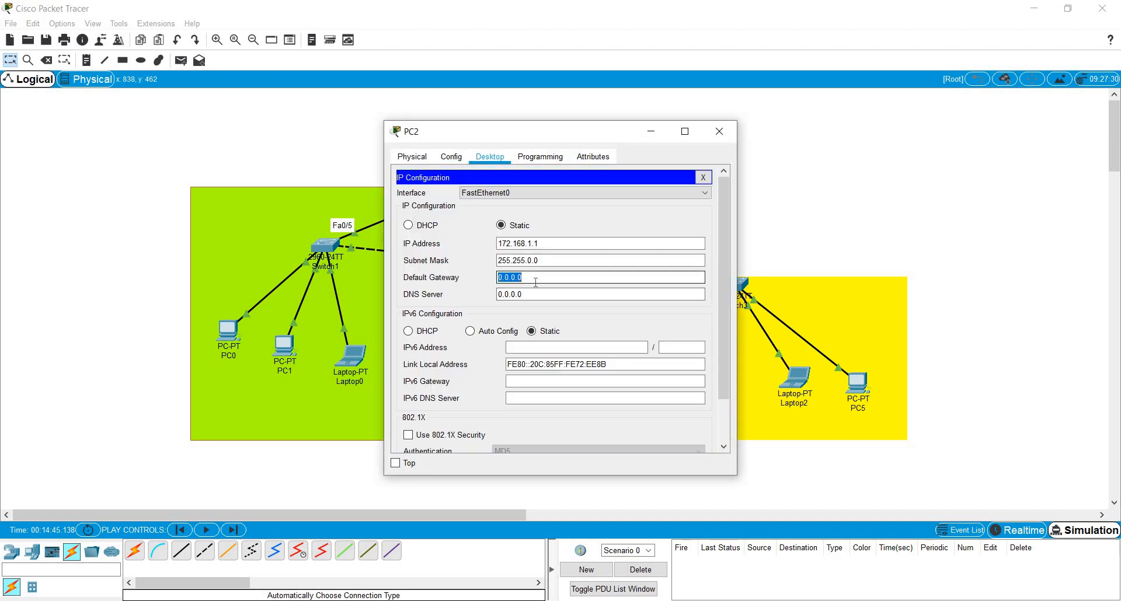
text(0)
key(BackSpace)
text(172.168.1.4)
key(ctrl+a)
drag(536, 282, 653, 197)
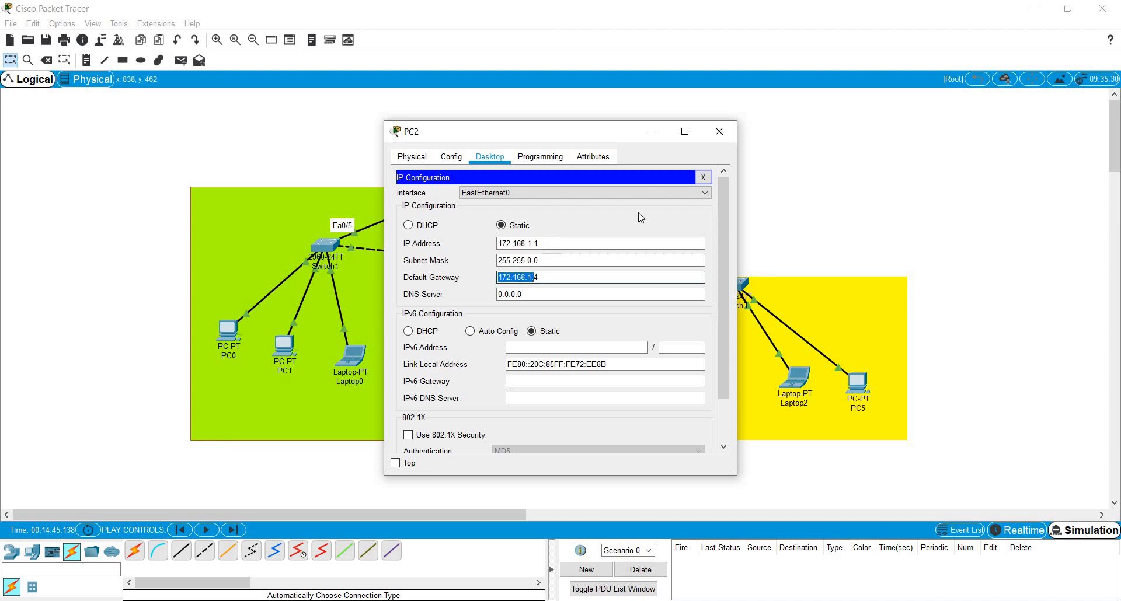
key(ctrl+a)
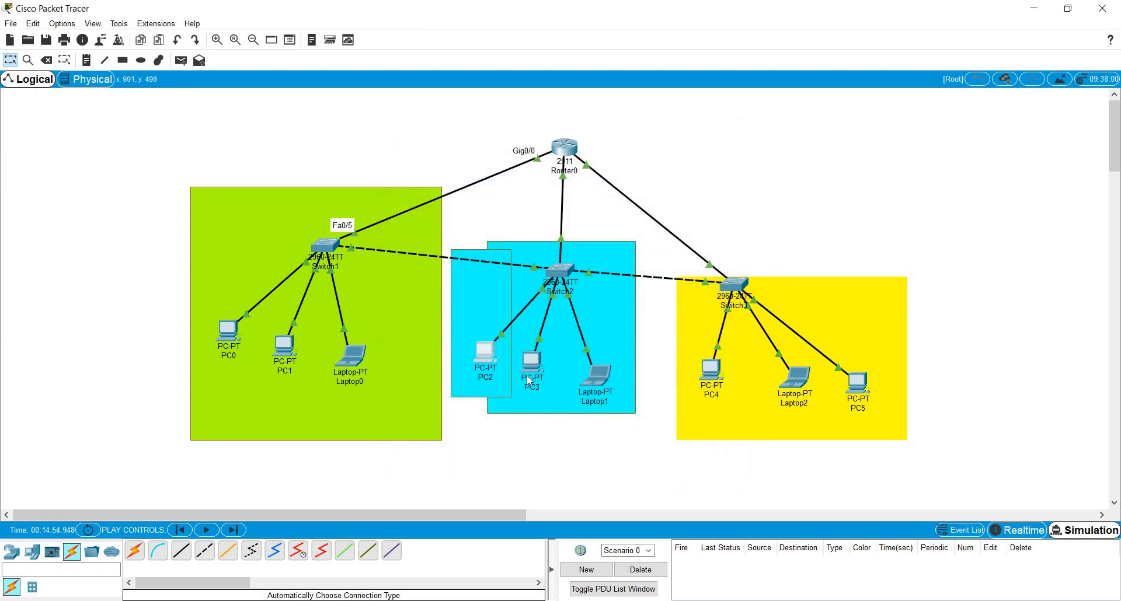
- Set PC3's default gateway to 172.168.1.4 in its IP configuration and close the device window
click(527, 375)
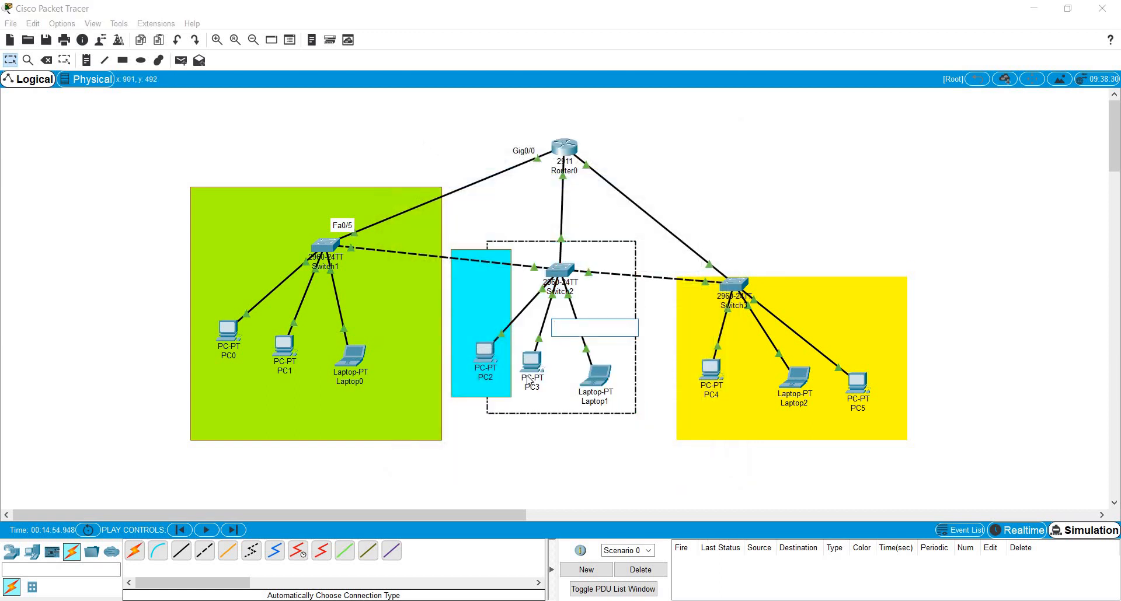
click(528, 369)
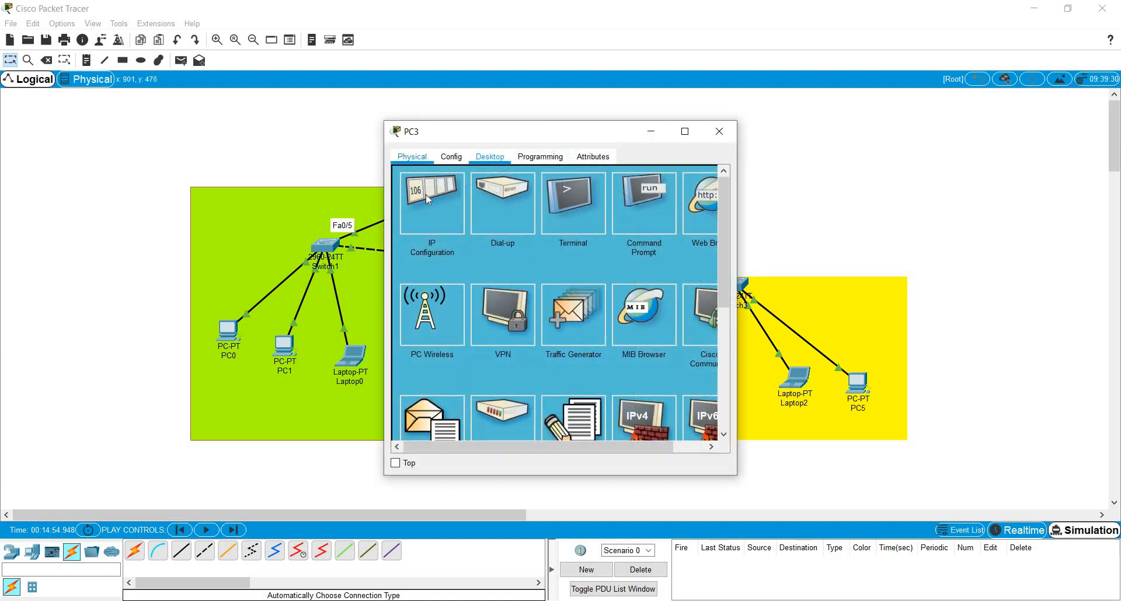
click(480, 224)
click(529, 279)
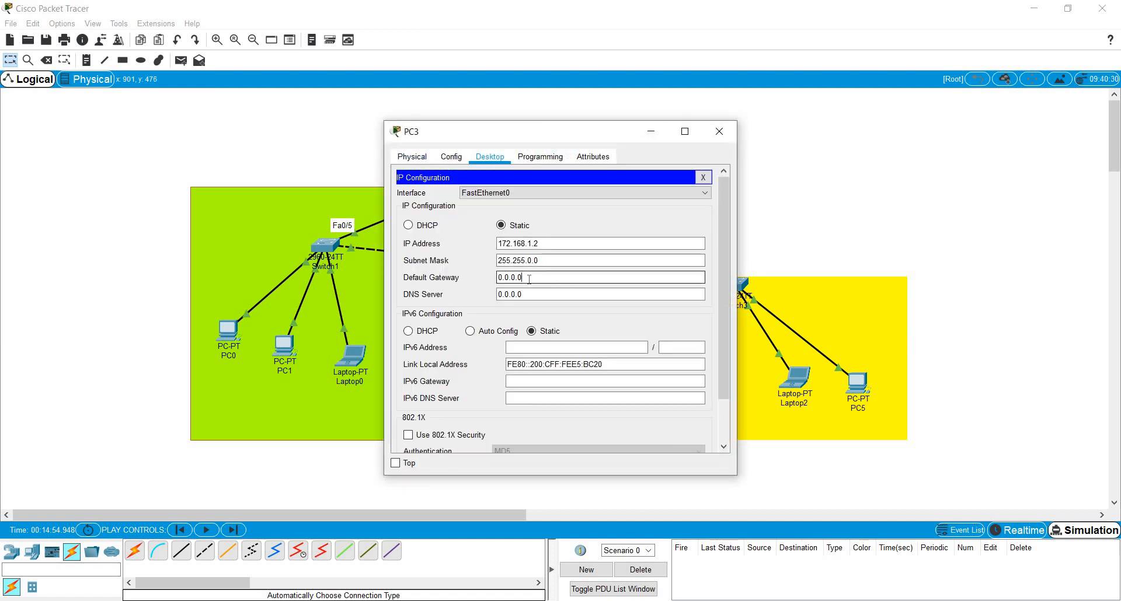
double_click(529, 279)
text(172.168.1.4)
click(724, 129)
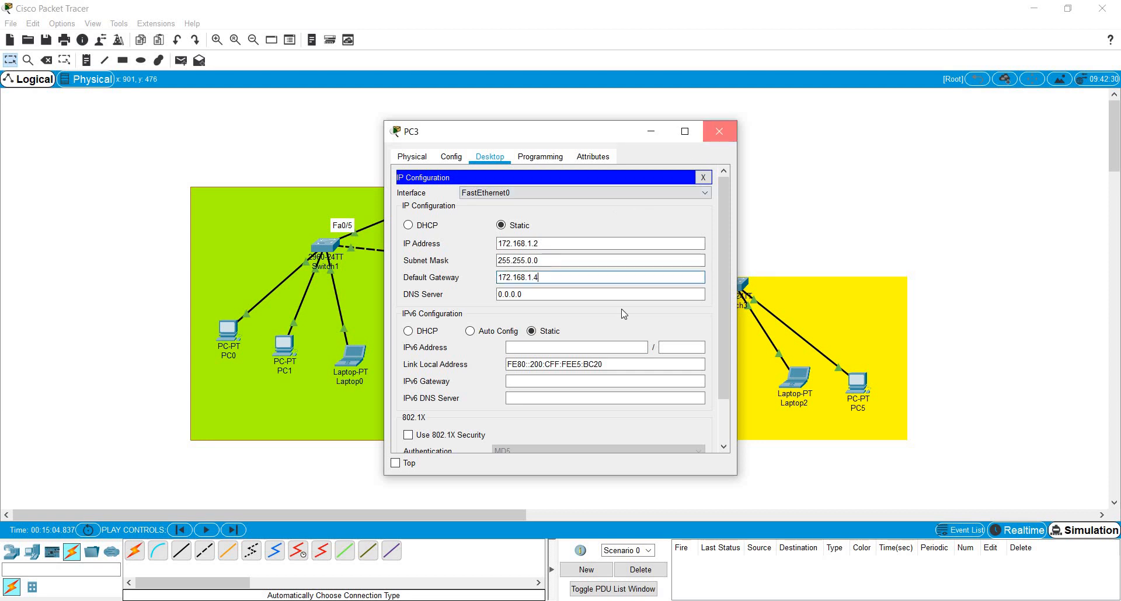
- Set Laptop1's default gateway to 172.168.1.4 in its IP configuration and close the device window
click(595, 376)
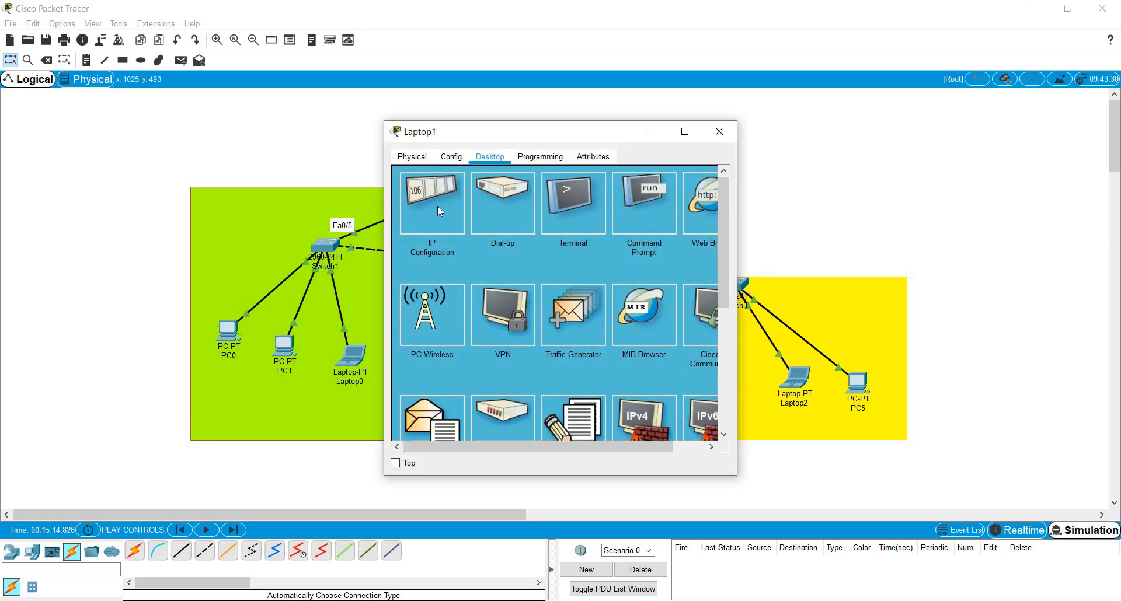
click(437, 206)
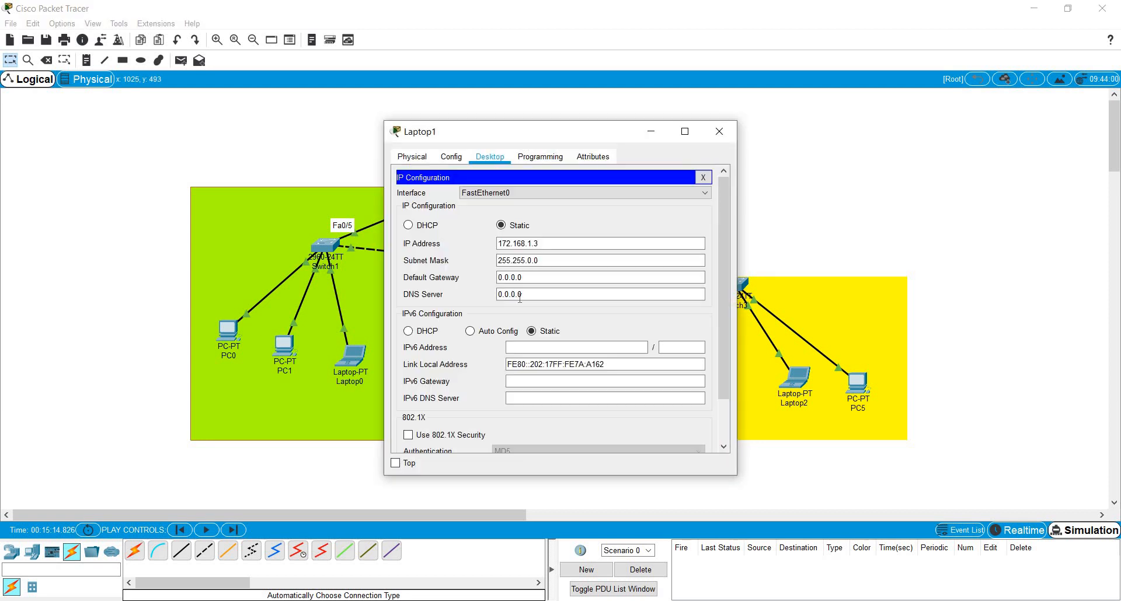
click(542, 275)
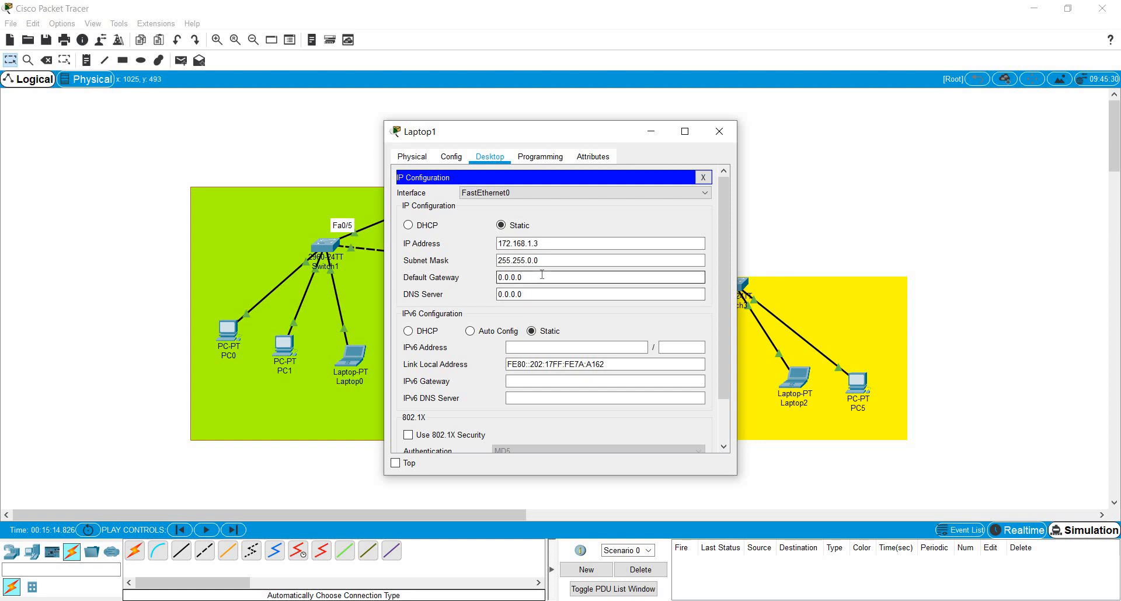
double_click(541, 275)
text(172.168.1.4)
click(726, 138)
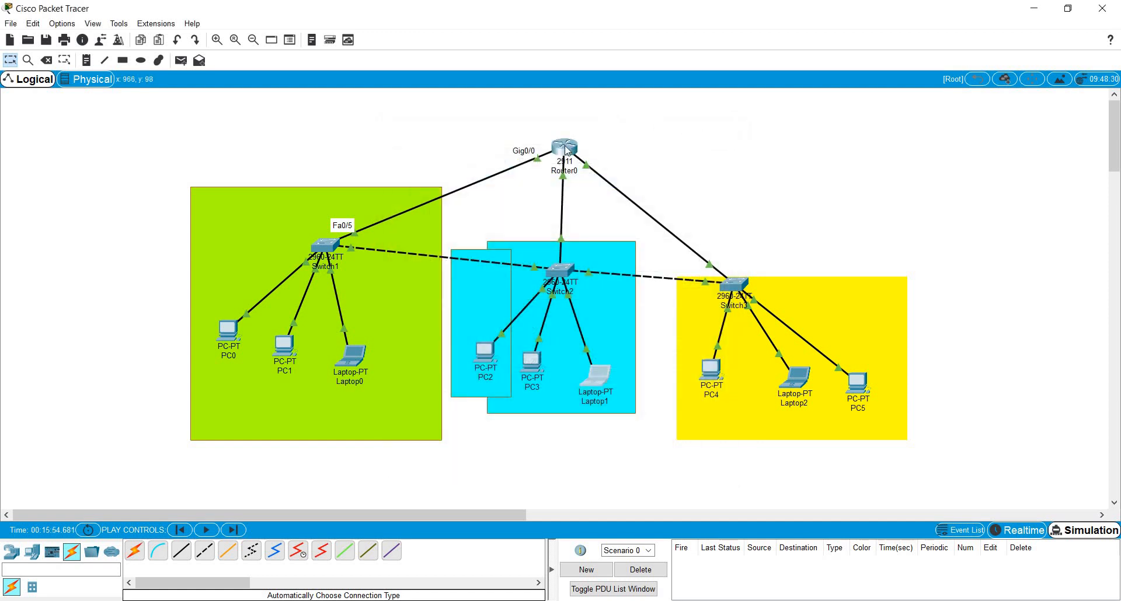
- Assign IP address 172.168.1.4 with subnet mask 255.255.0.0 to Router0's GigabitEthernet0/1 interface, and close the router window
click(565, 149)
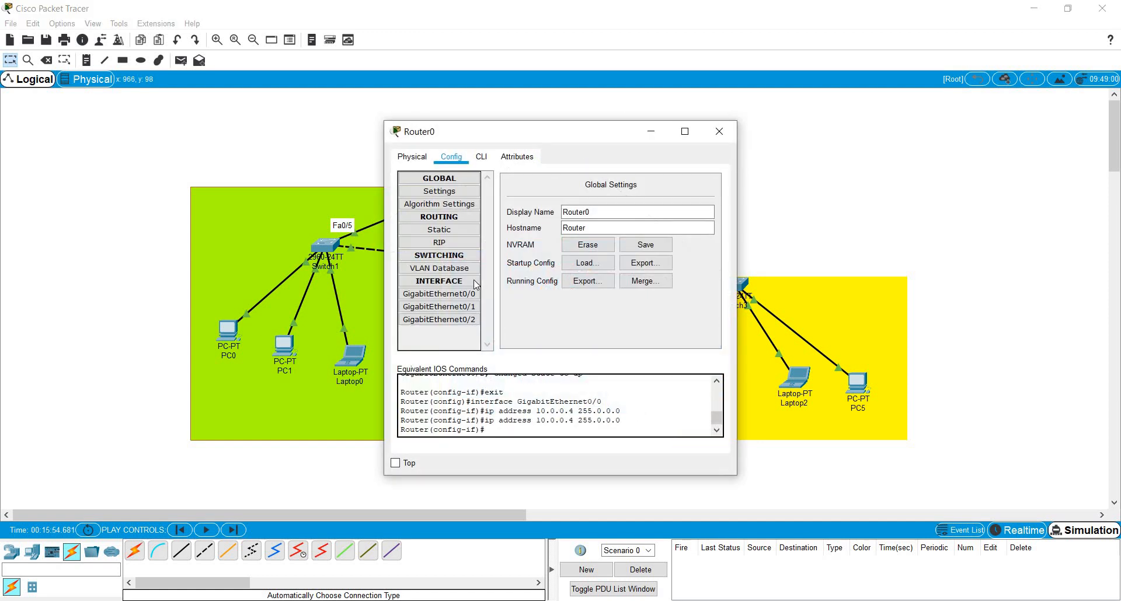
click(457, 308)
click(630, 253)
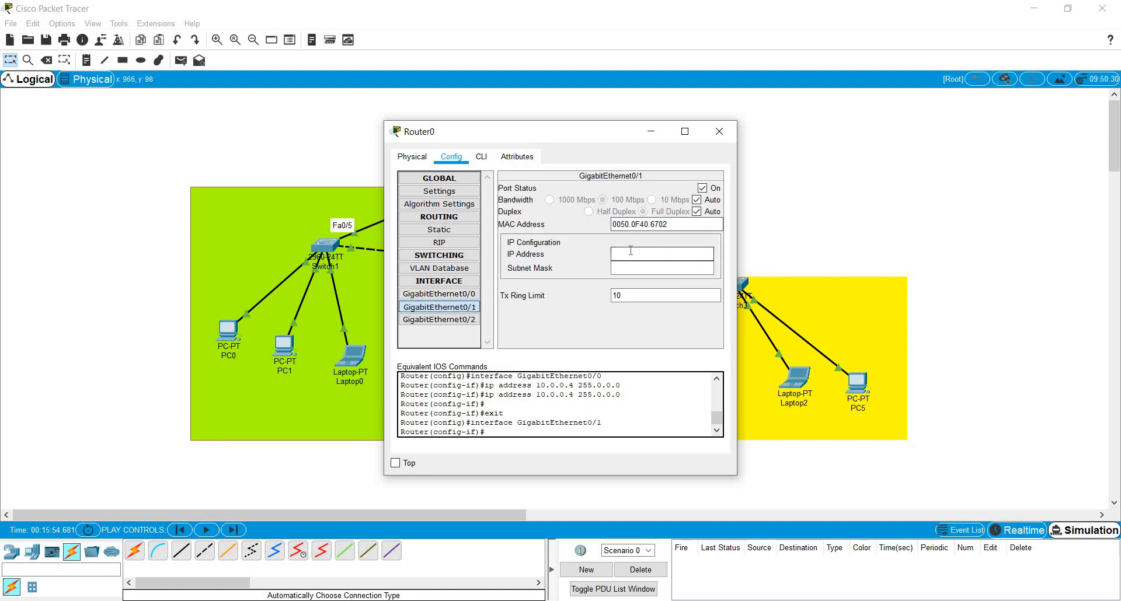
text(172.168.1.4)
key(Tab)
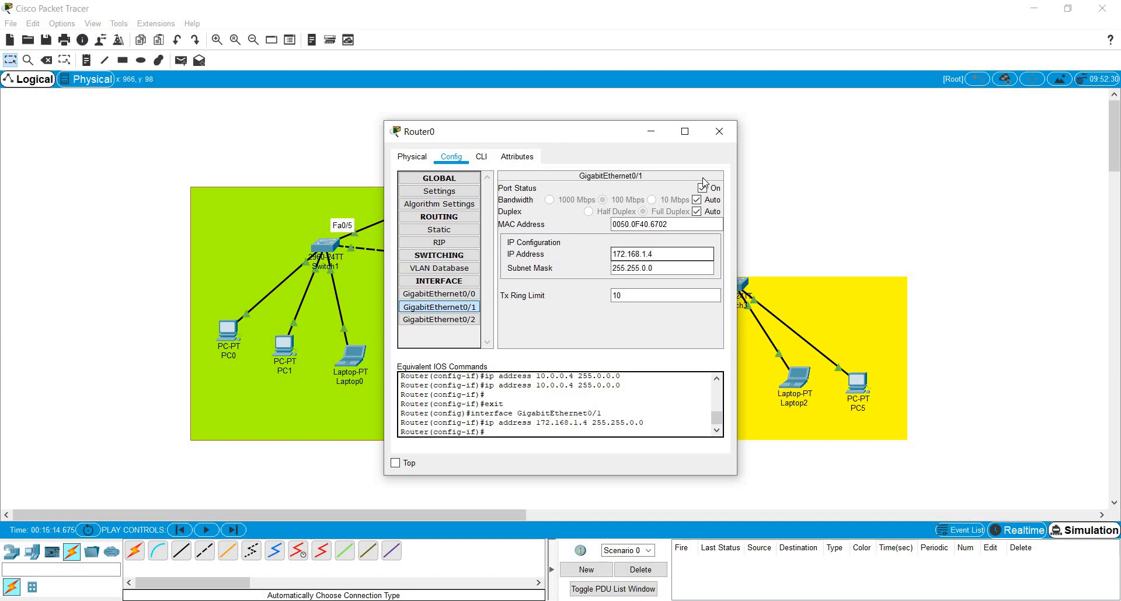
click(719, 131)
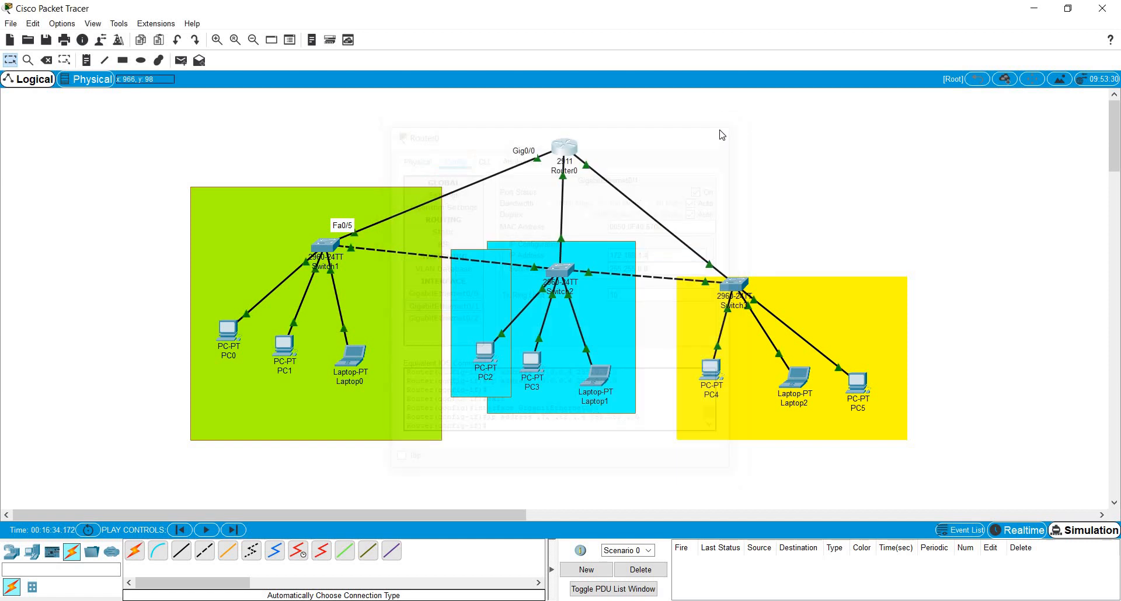
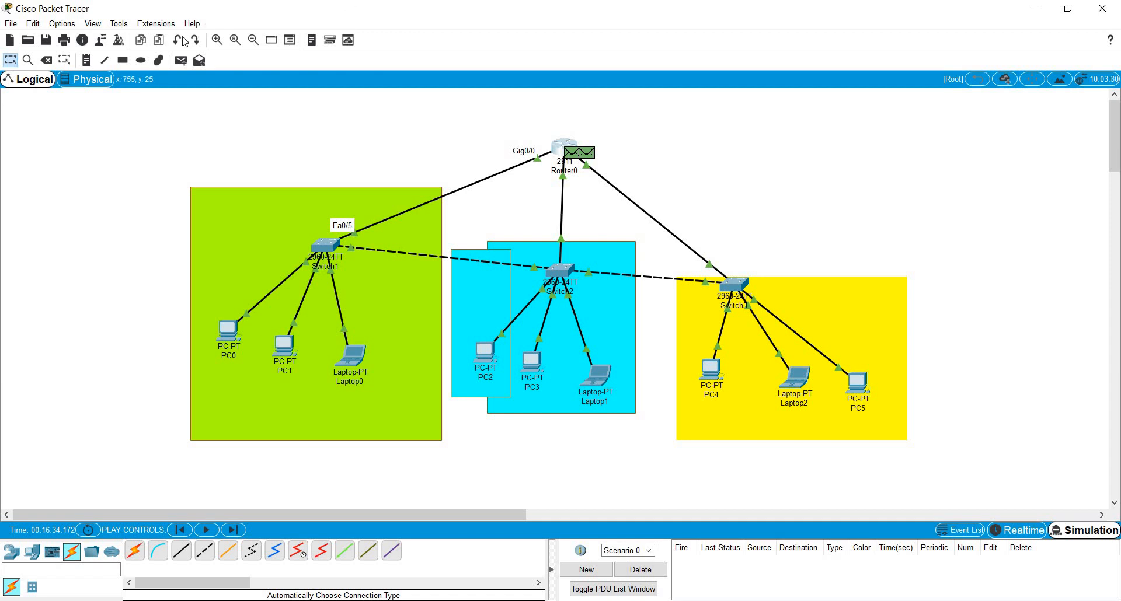
- Show the simulation event list and add a simple PDU from PC0 to PC2
click(183, 60)
click(1089, 531)
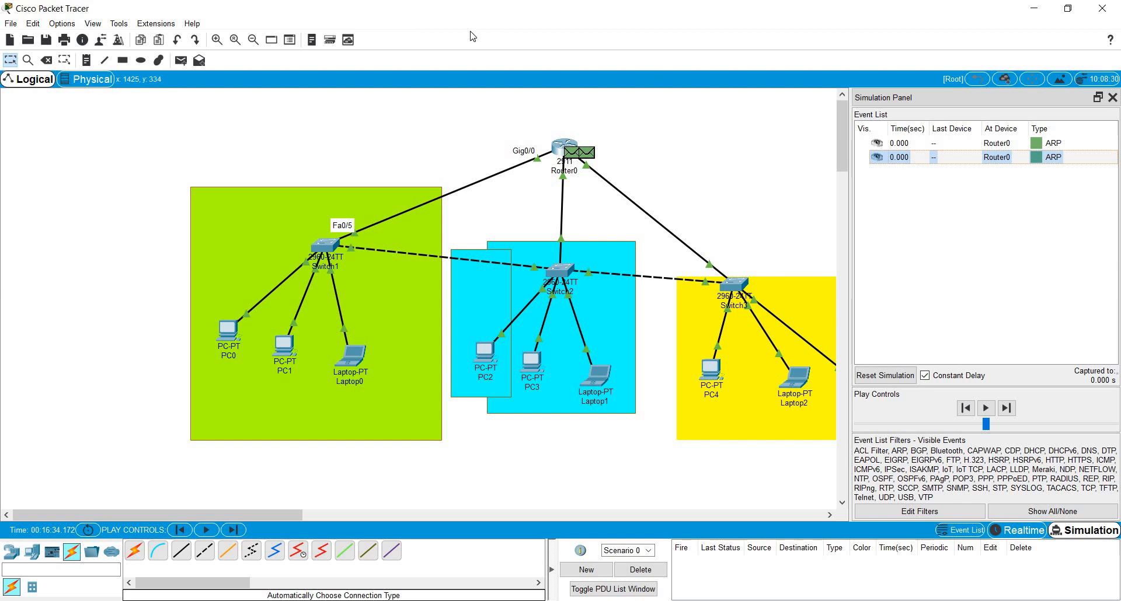
click(182, 61)
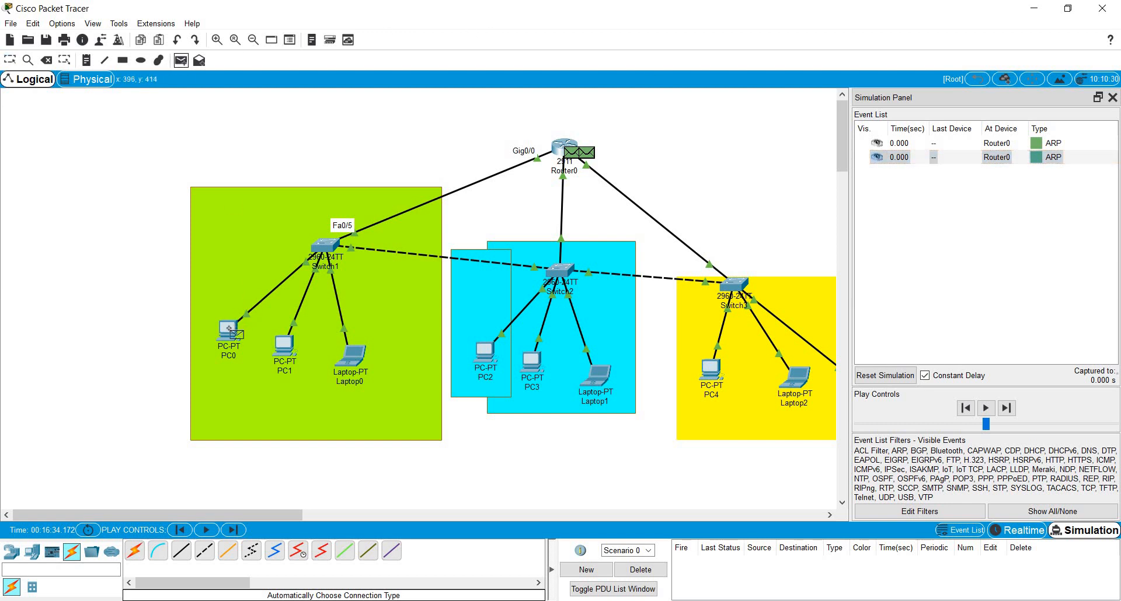
click(229, 328)
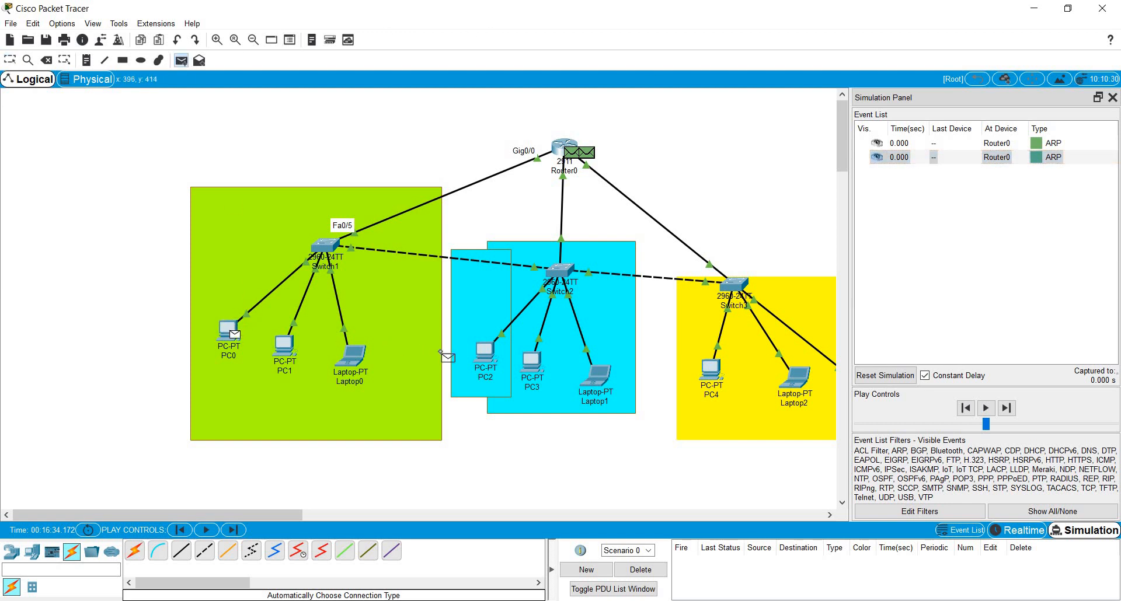
click(487, 358)
- Advance the simulation event by event to trace the PDU sent from PC0 to PC2
click(1010, 411)
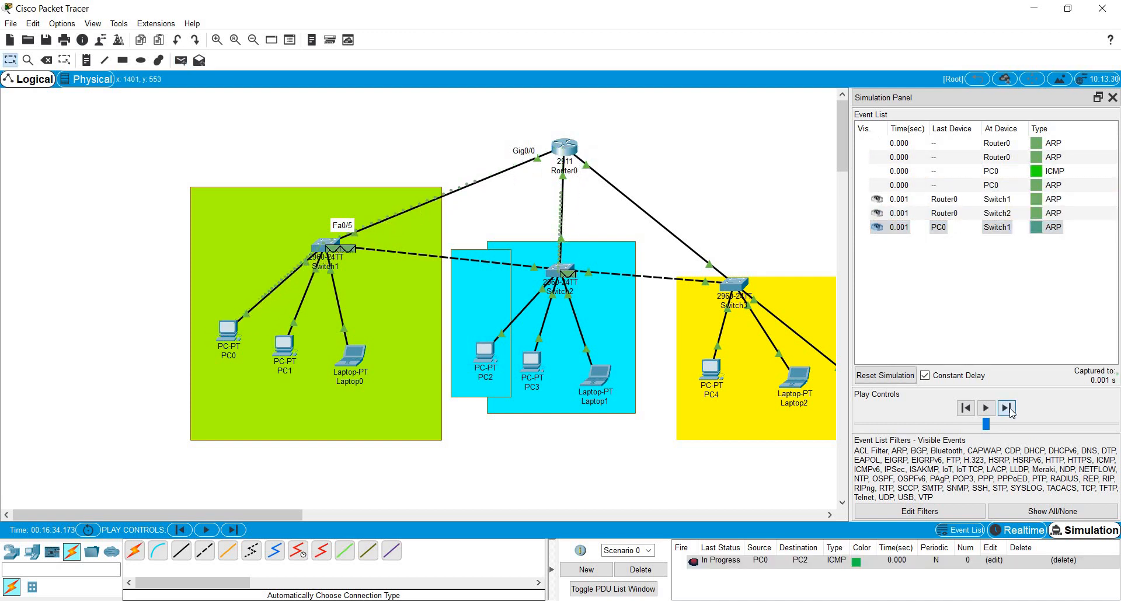
click(1011, 411)
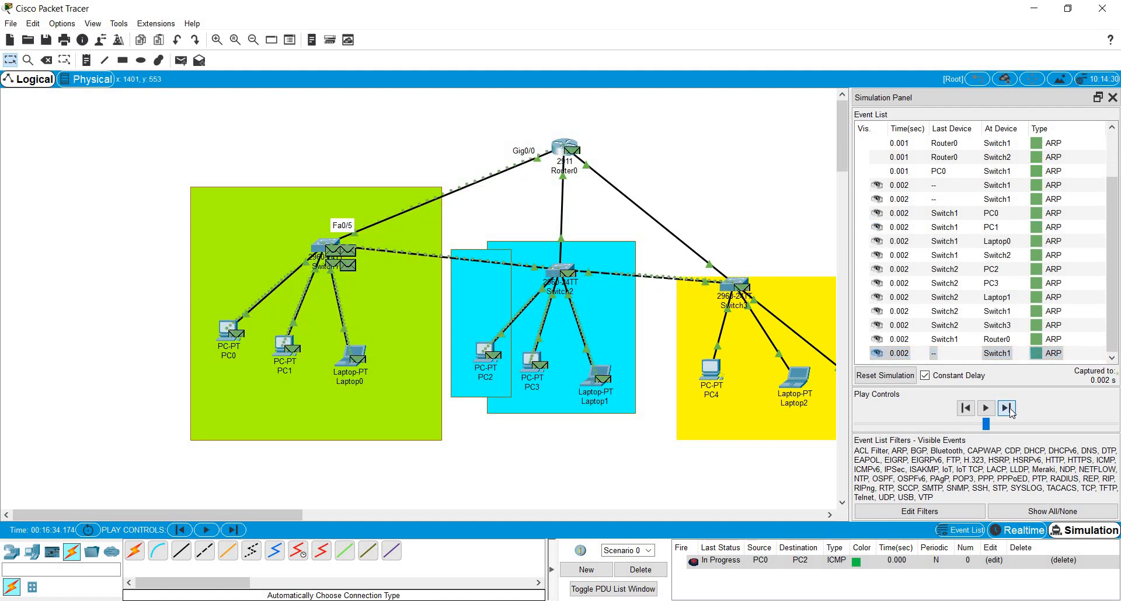
click(1010, 410)
click(1010, 410)
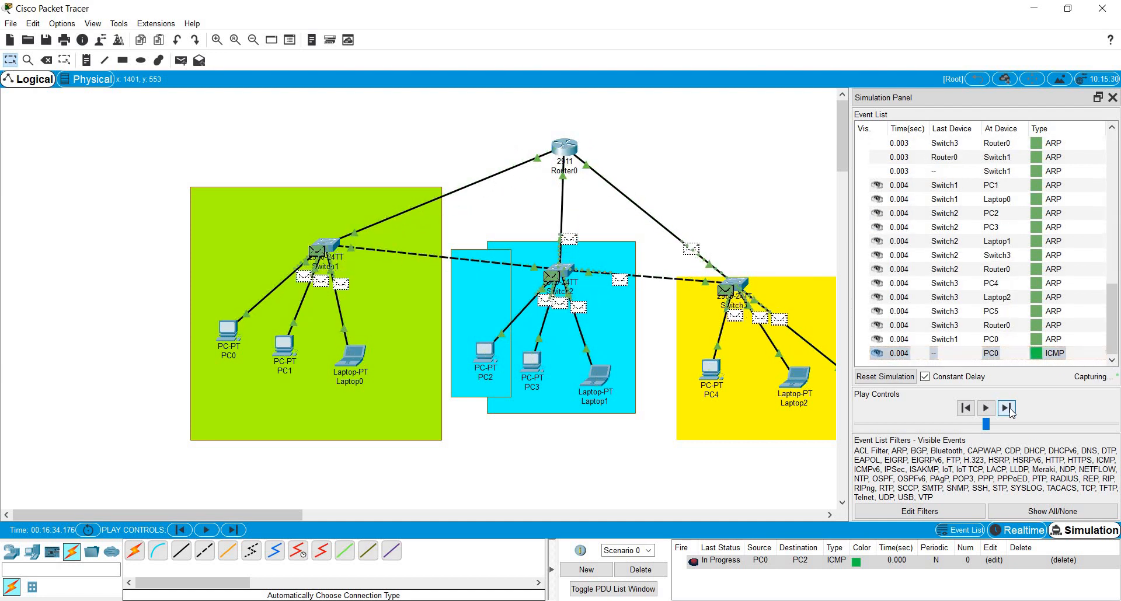
click(1010, 410)
click(1011, 411)
click(1011, 410)
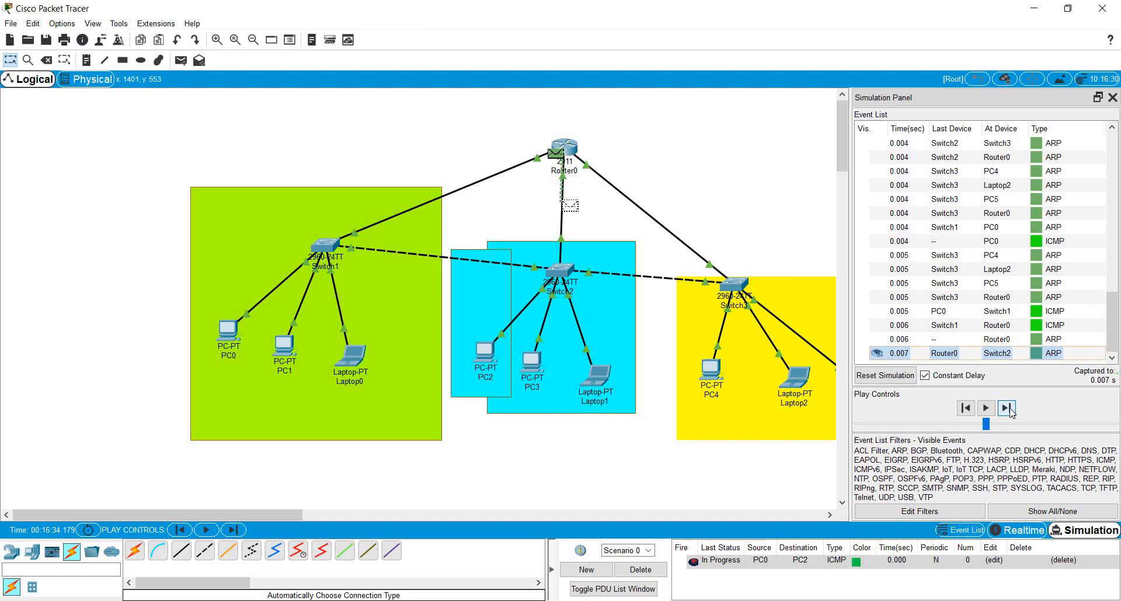
click(1010, 410)
click(1010, 410)
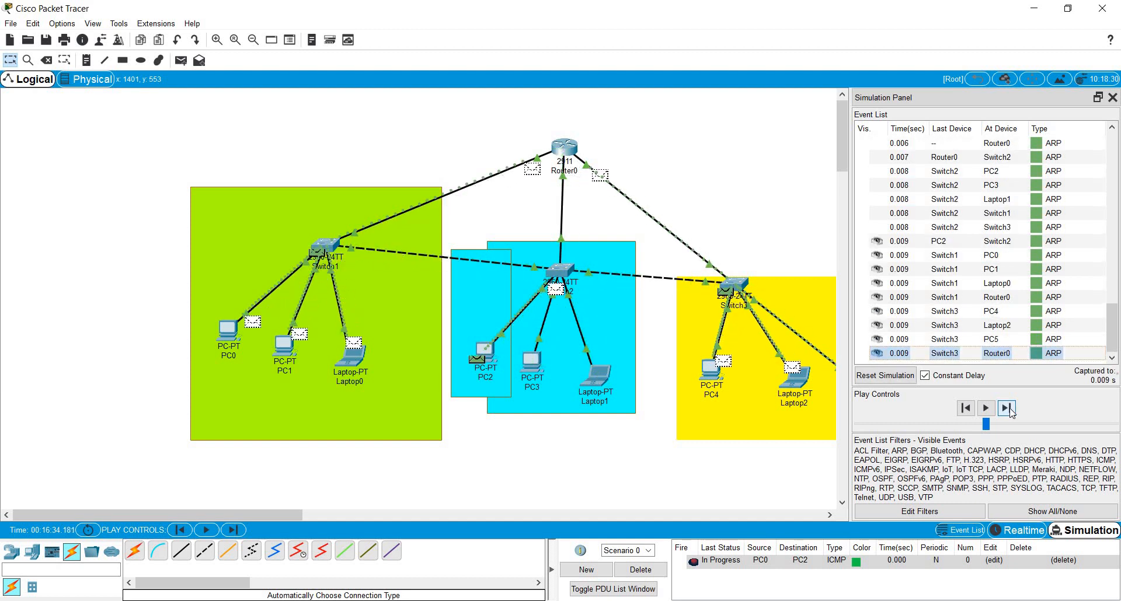
click(1010, 410)
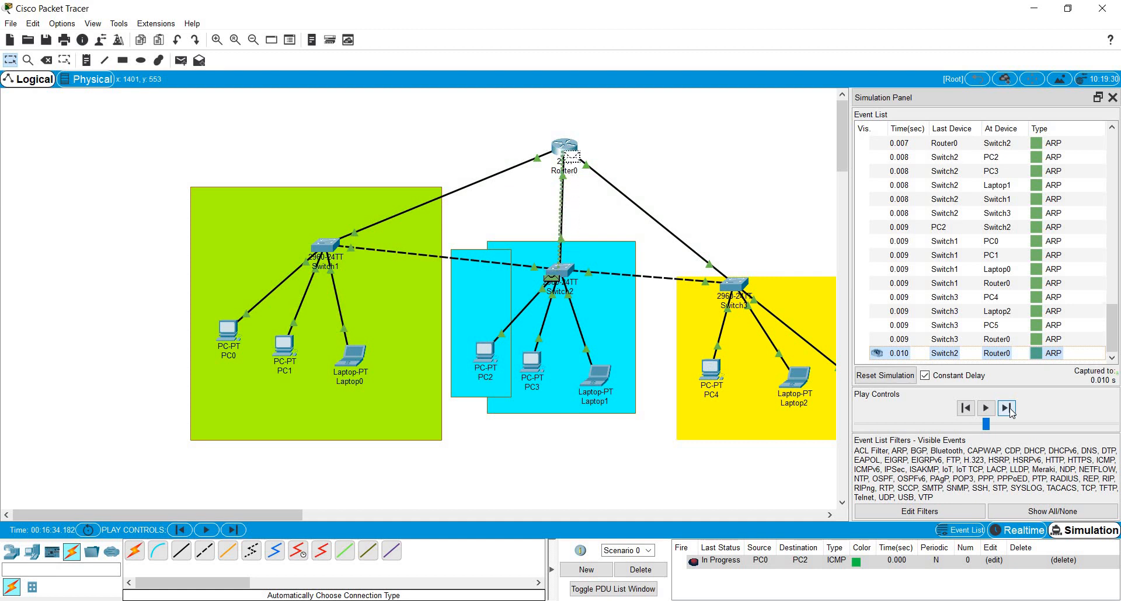
click(1010, 410)
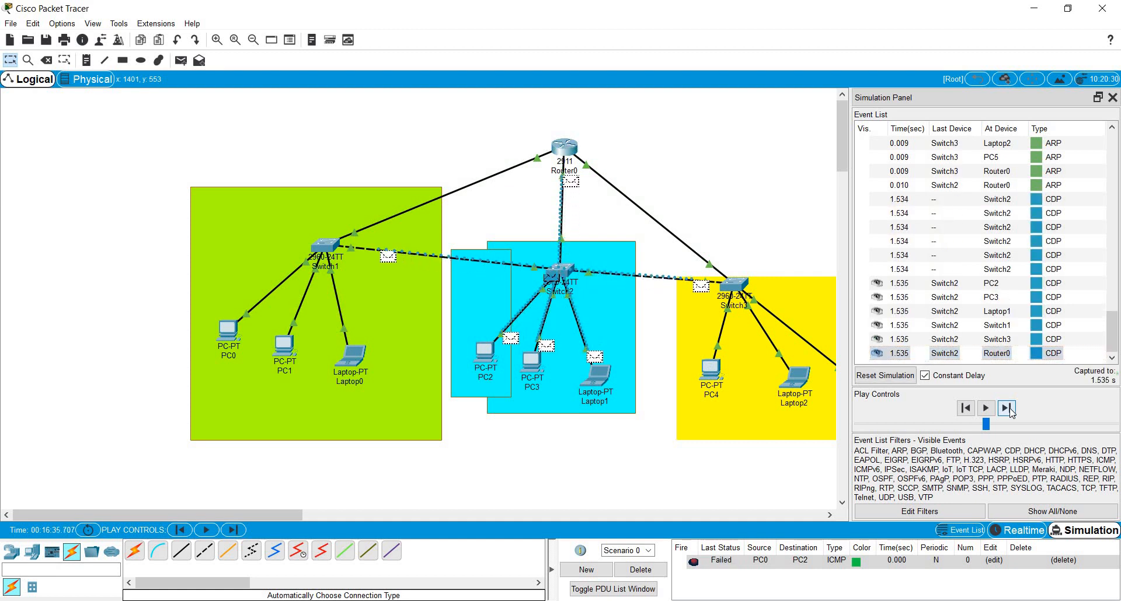
click(1010, 411)
click(1011, 410)
click(1010, 411)
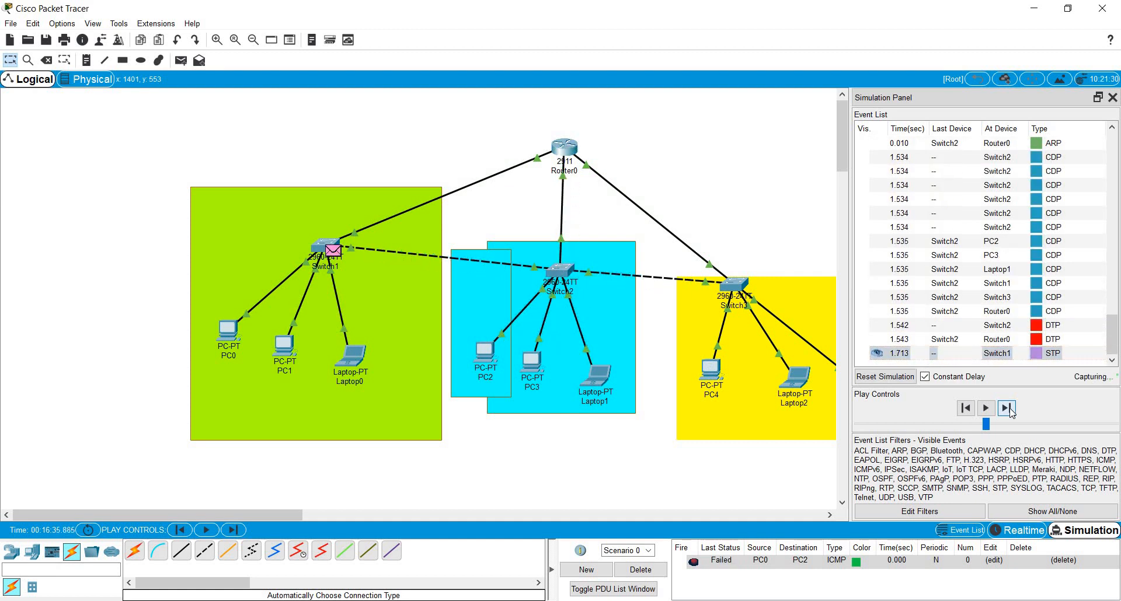
click(1006, 408)
click(1005, 408)
click(1010, 410)
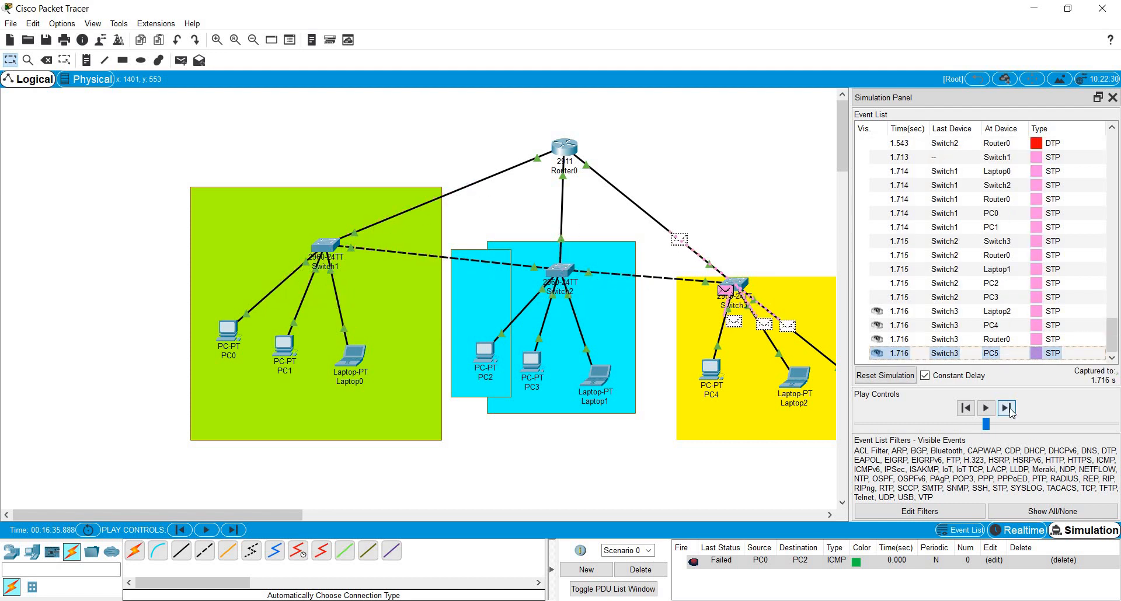
click(1011, 411)
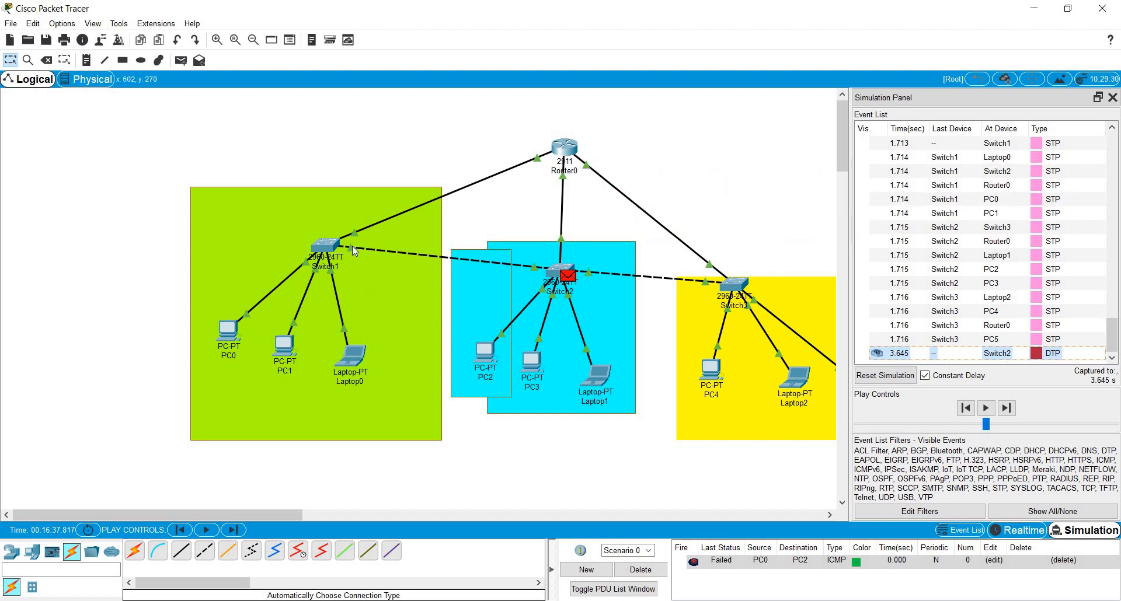
- Close the simulation panel and add a simple PDU from PC0 to Laptop0
mouse_move(352, 246)
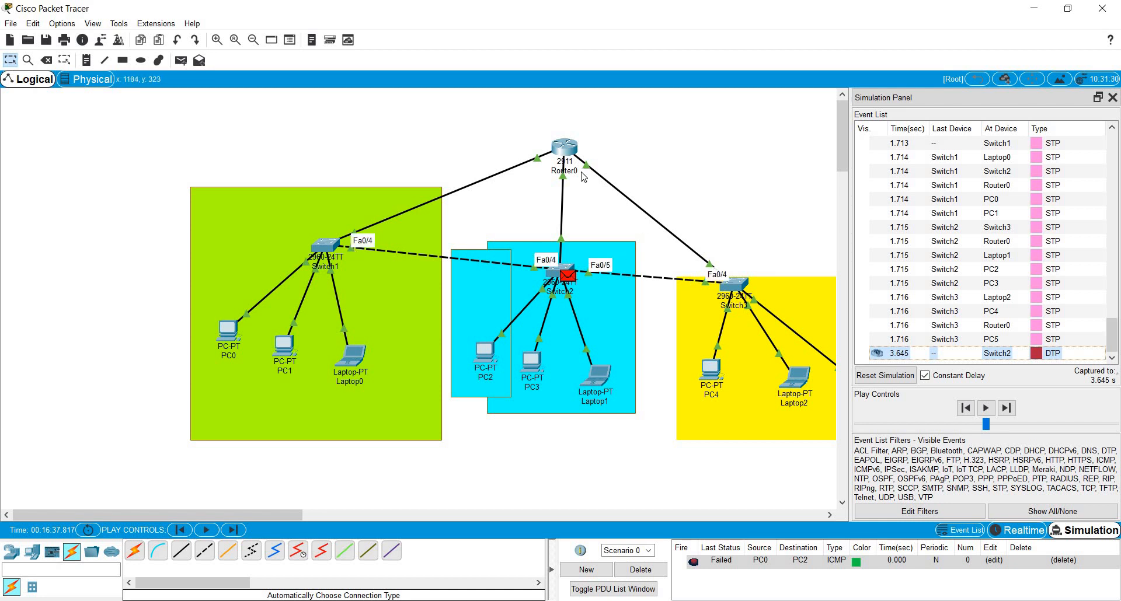
mouse_move(760, 307)
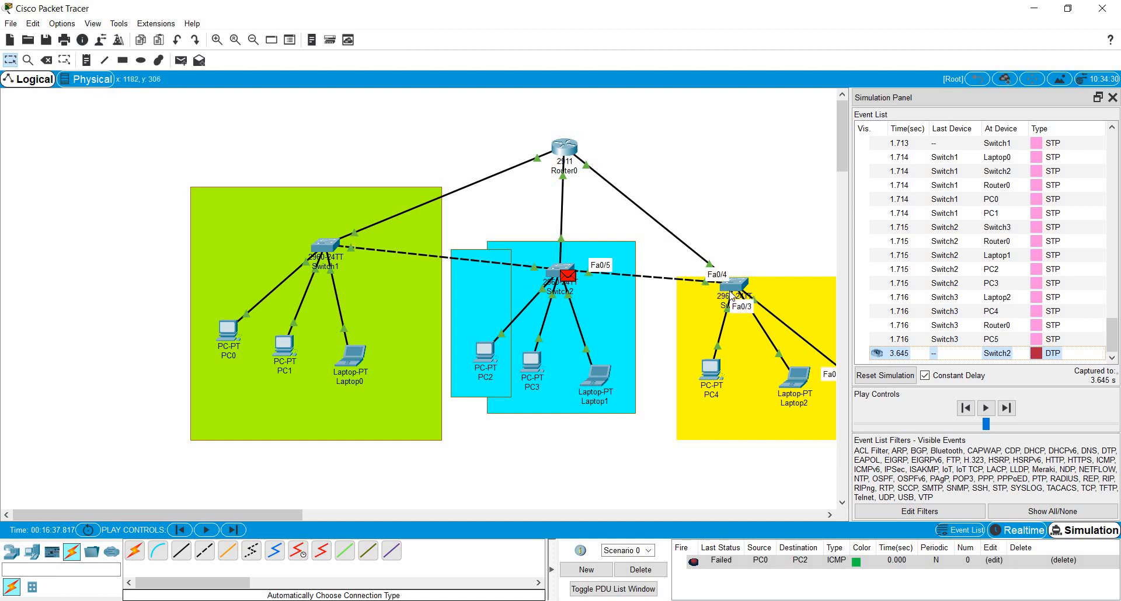
mouse_move(729, 292)
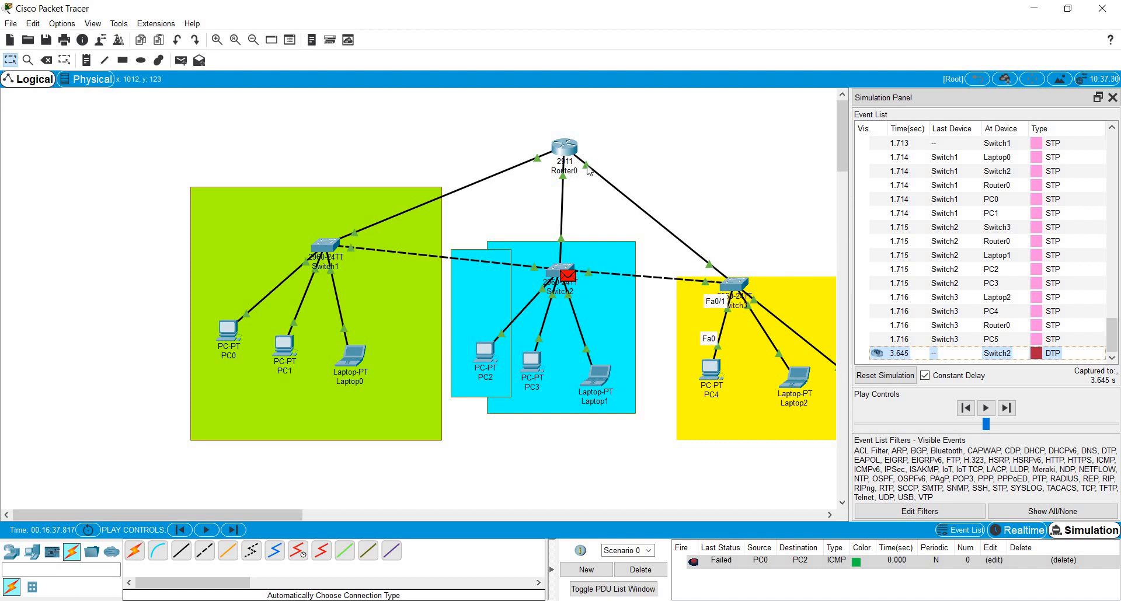
mouse_move(588, 170)
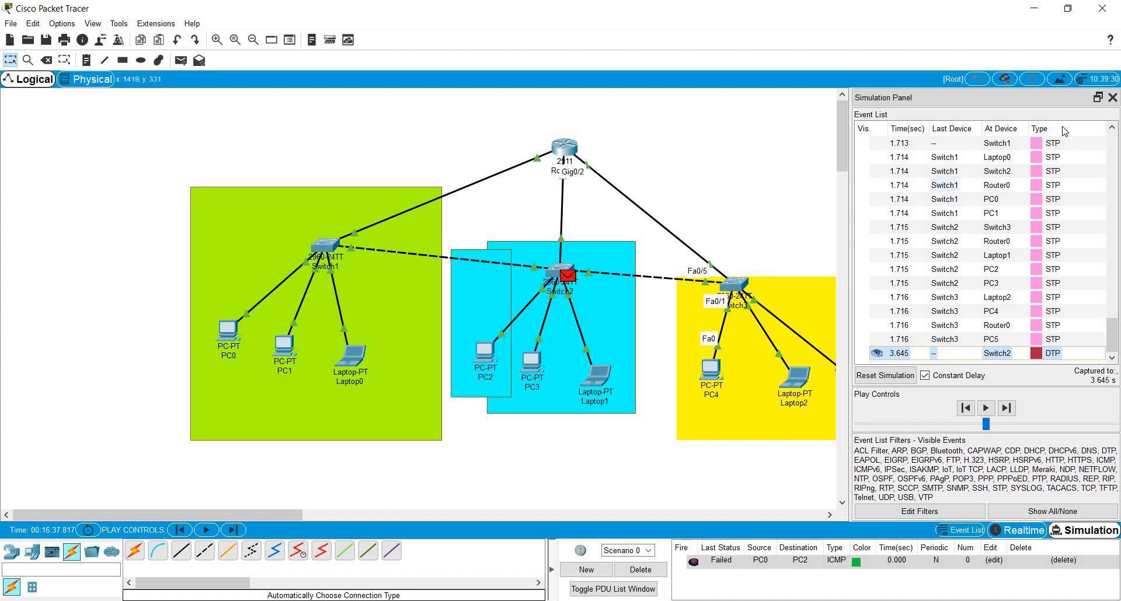
click(1112, 98)
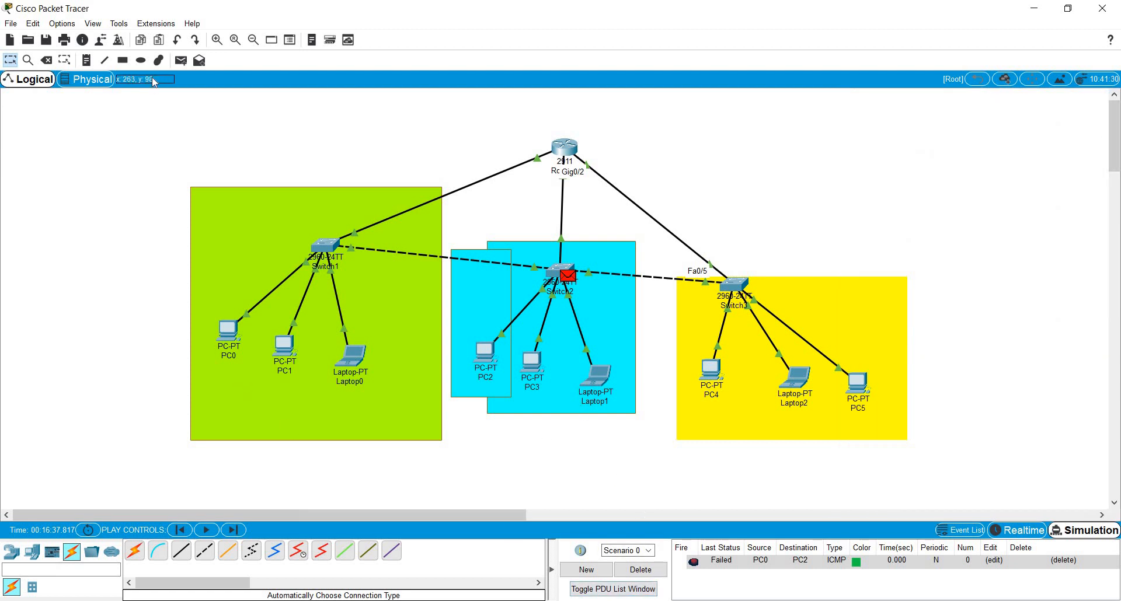
click(181, 61)
click(227, 330)
click(356, 356)
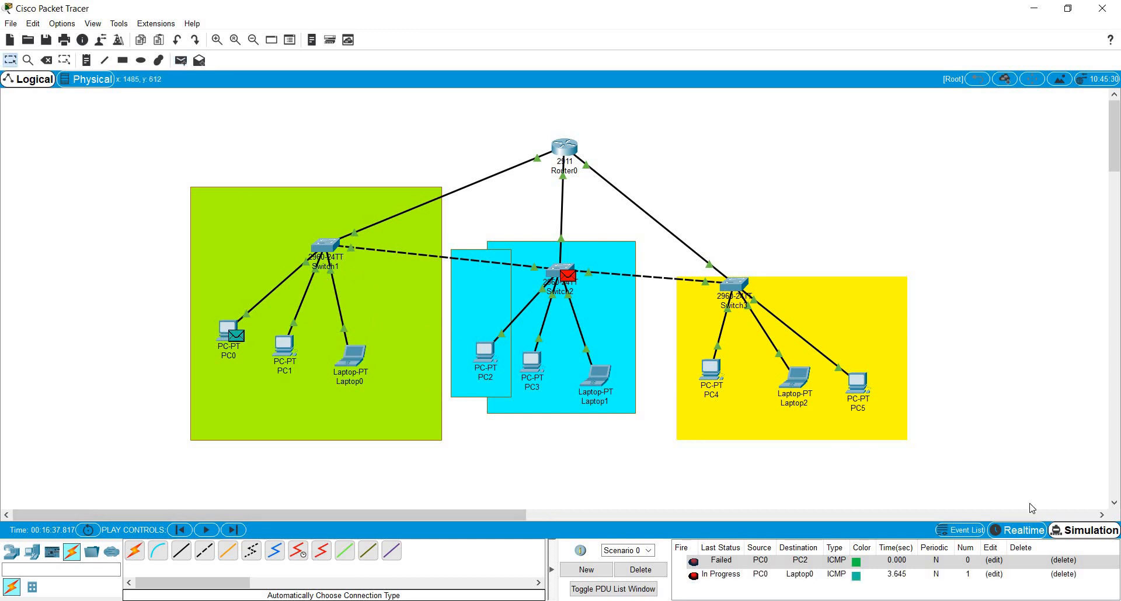
- Switch to Realtime mode and send another simple PDU from PC0 to PC2
click(1023, 530)
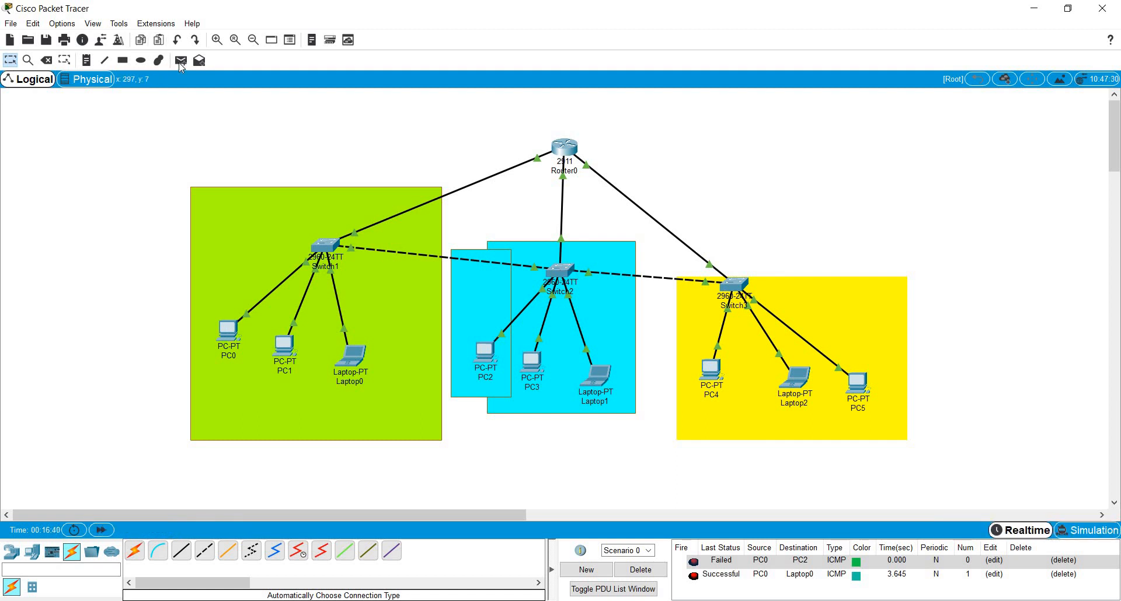
click(181, 60)
click(227, 330)
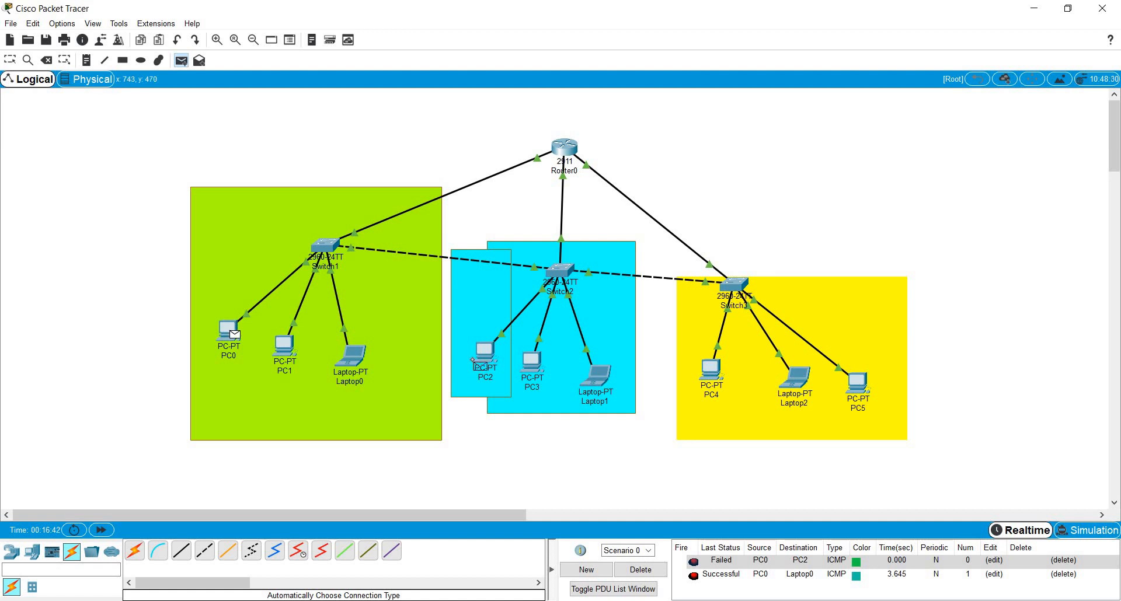
click(491, 360)
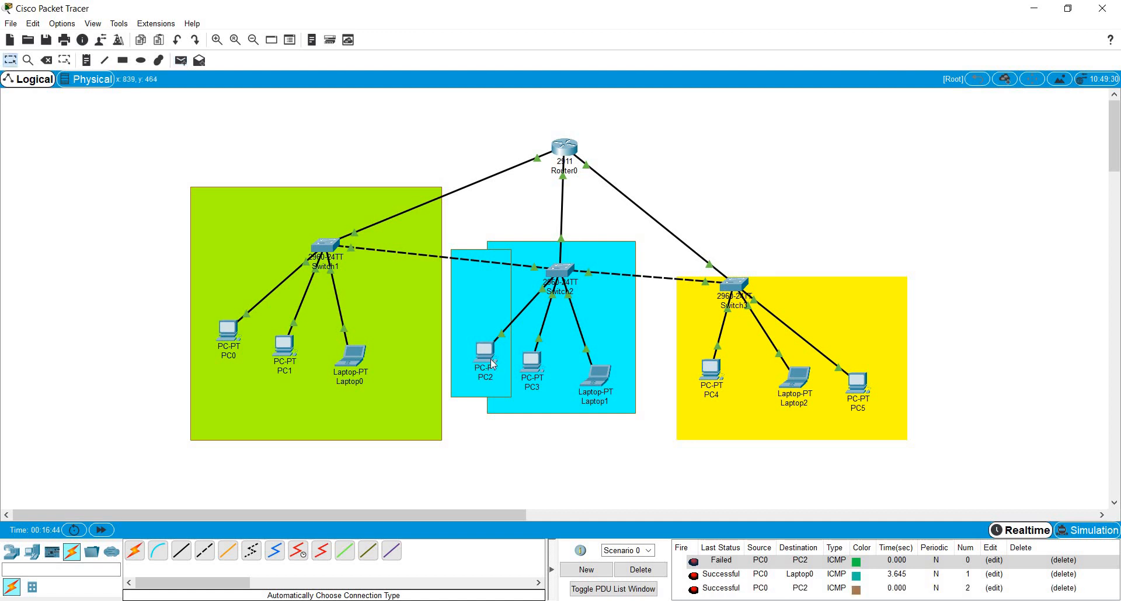
- Send a simple PDU from PC0 to PC4 to test the link to the yellow network
click(181, 60)
click(229, 333)
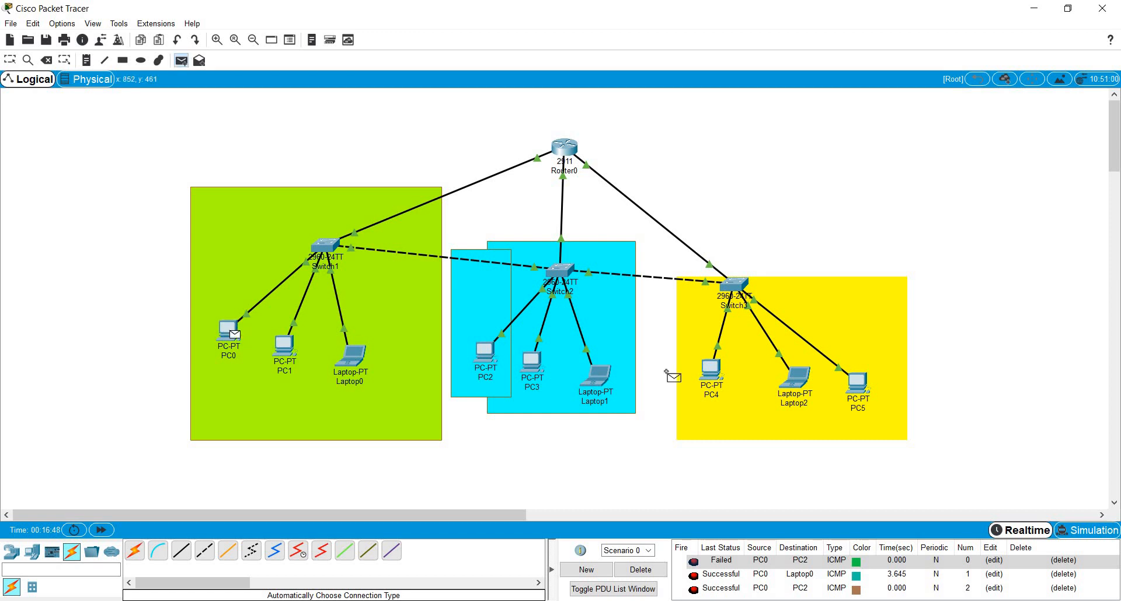
click(710, 371)
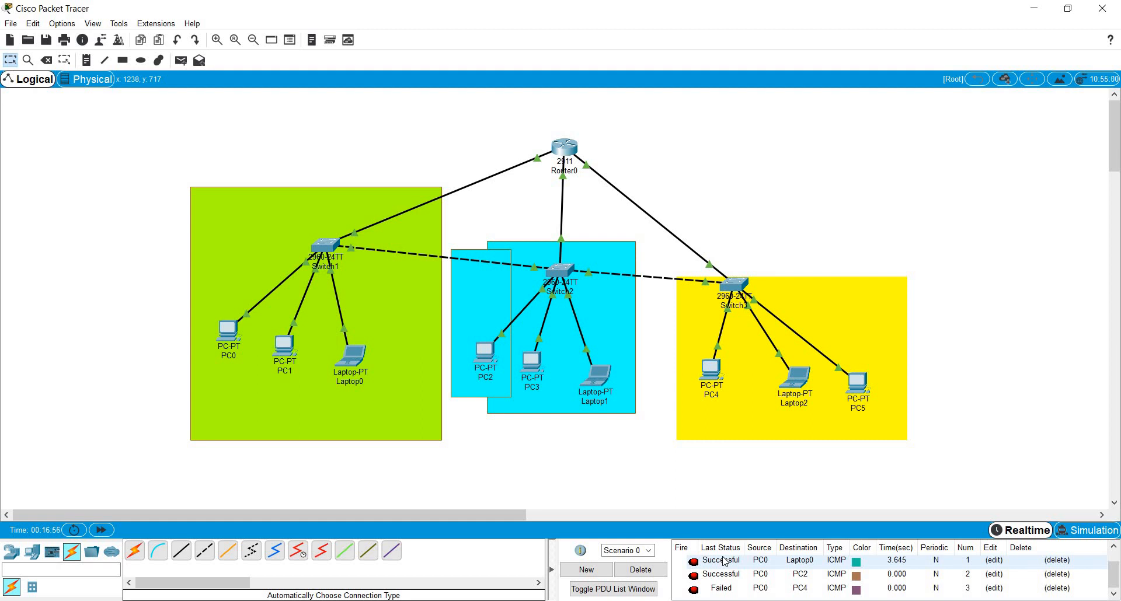
- Set PC4's default gateway to 192.168.1.4 in its IP configuration
click(711, 369)
click(433, 203)
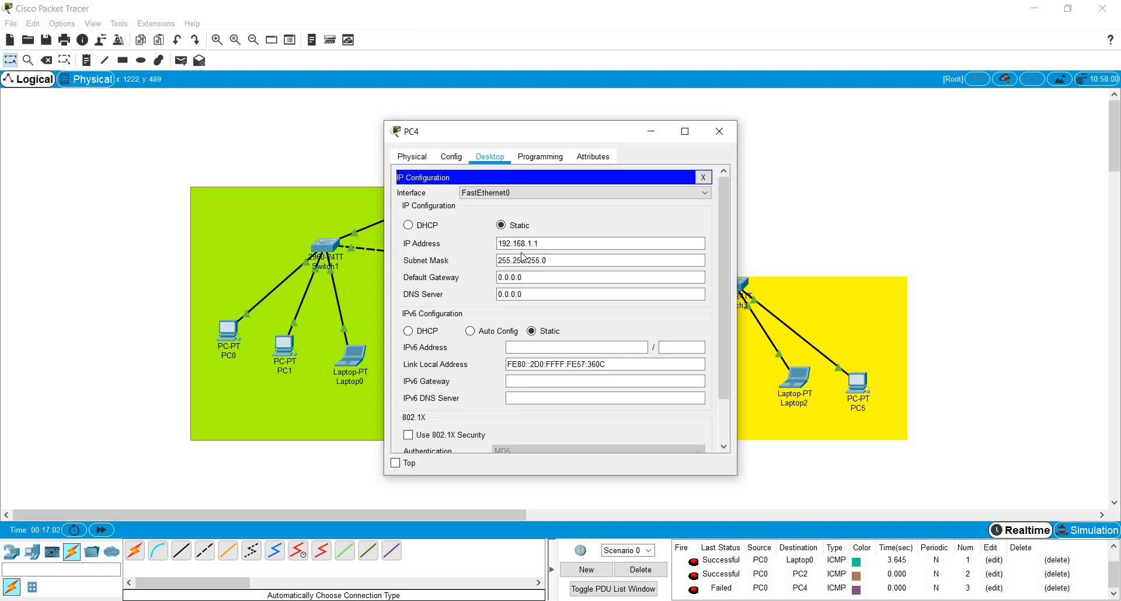
click(532, 274)
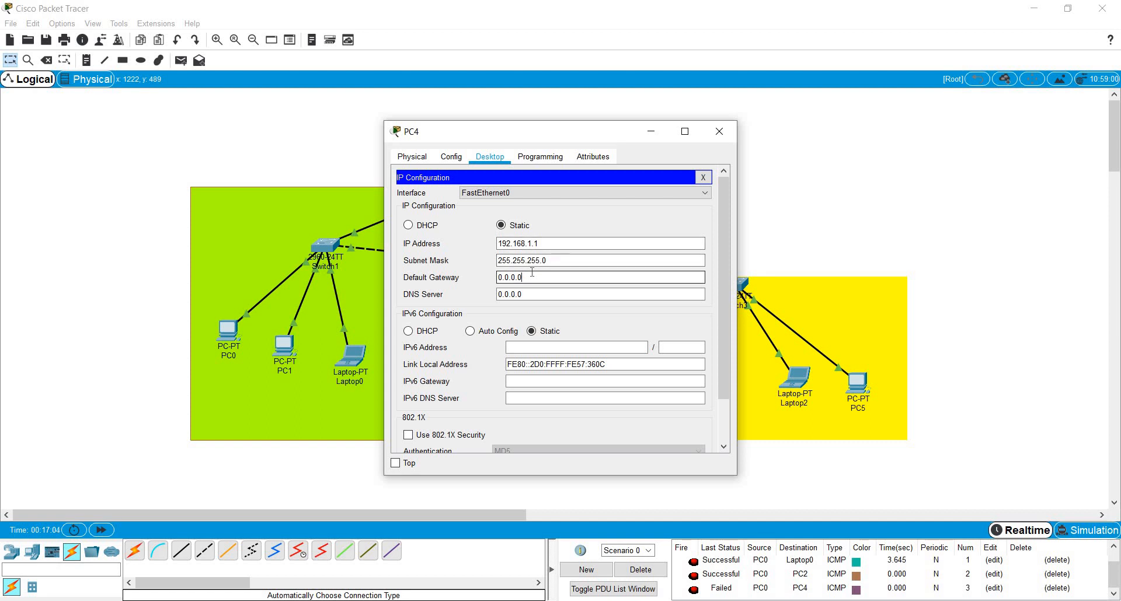
double_click(531, 272)
text(192.168.1.4)
double_click(532, 272)
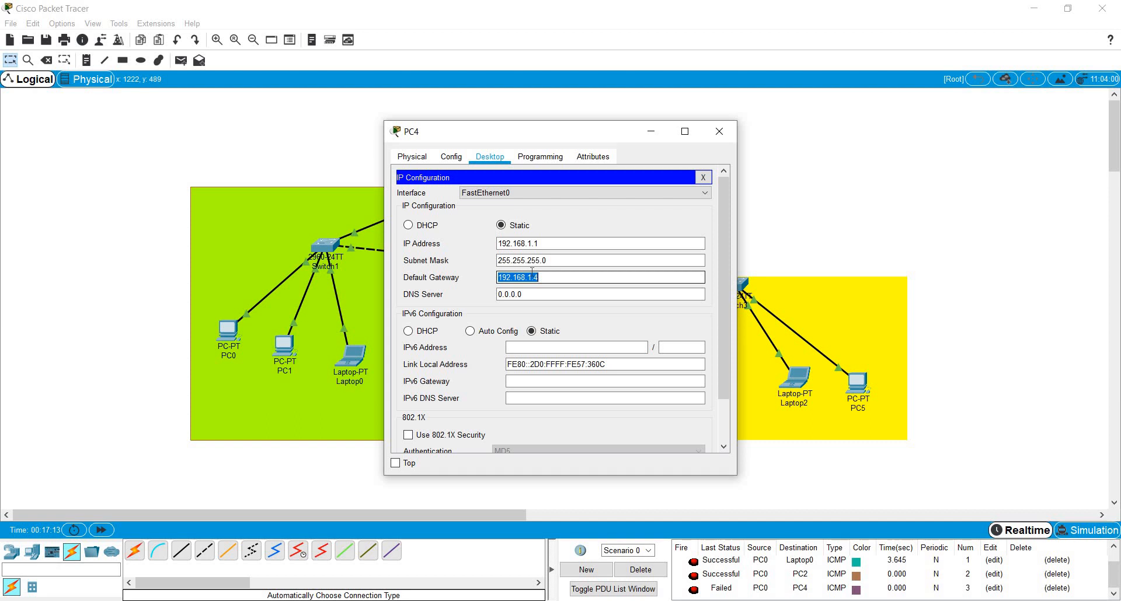
click(719, 132)
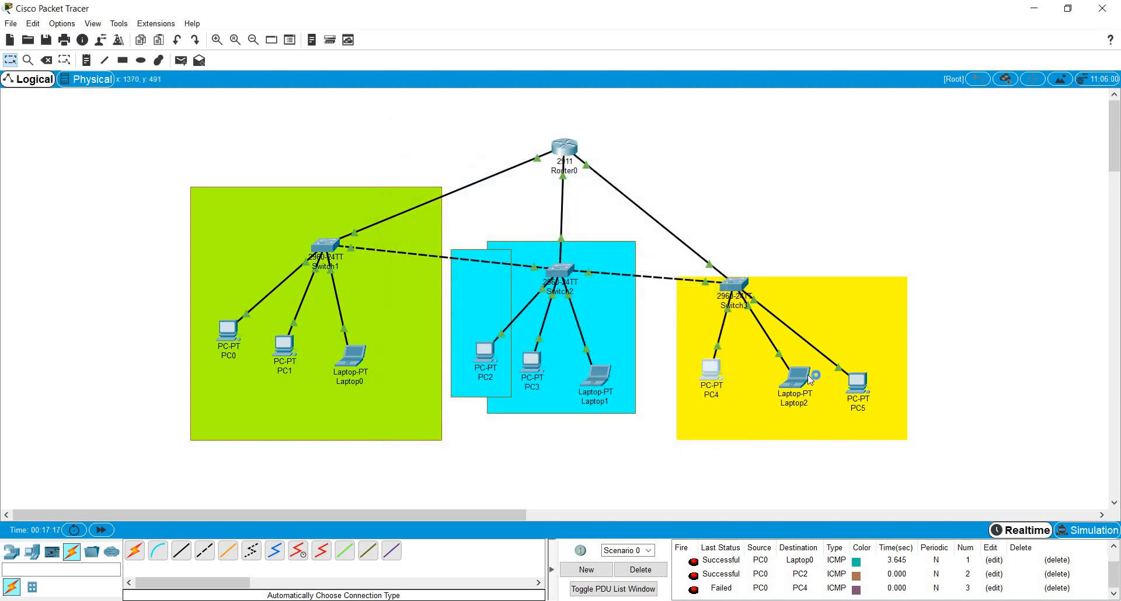
- Set Laptop2's default gateway to 192.168.1.4 in its IP configuration
click(798, 378)
click(455, 245)
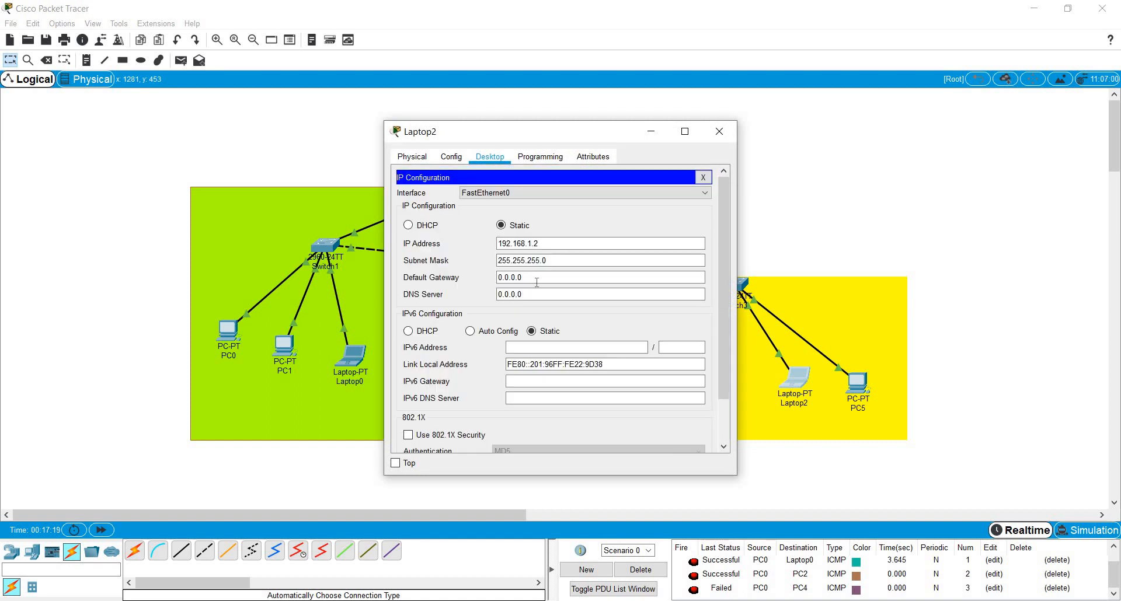
double_click(539, 277)
text(192.168.1.1)
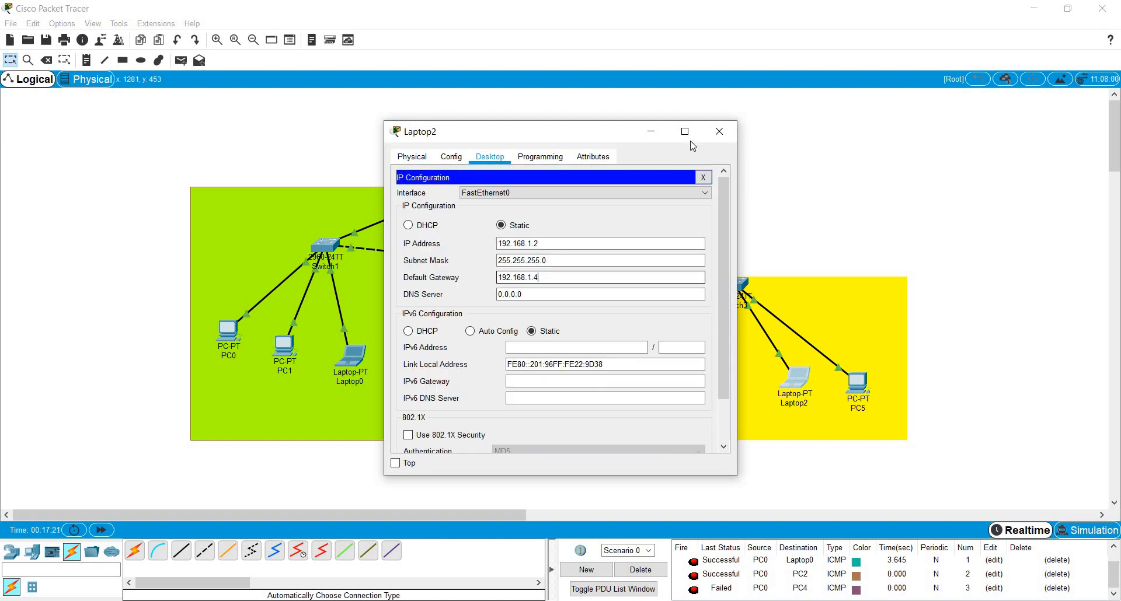
click(719, 131)
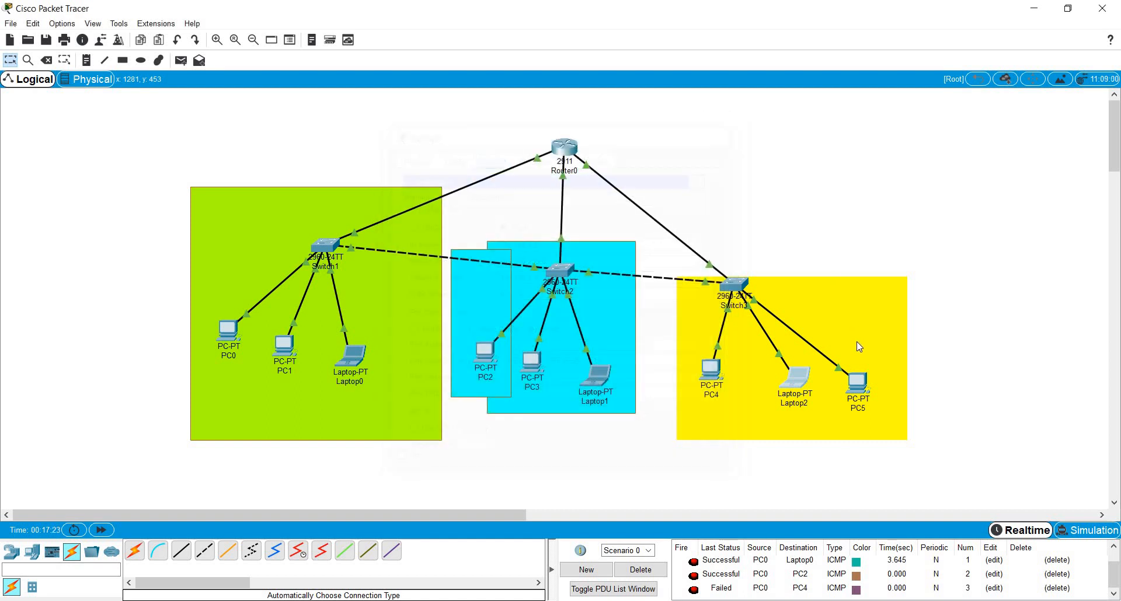
- Set PC5's default gateway to 192.168.1.4 in its IP configuration
click(861, 377)
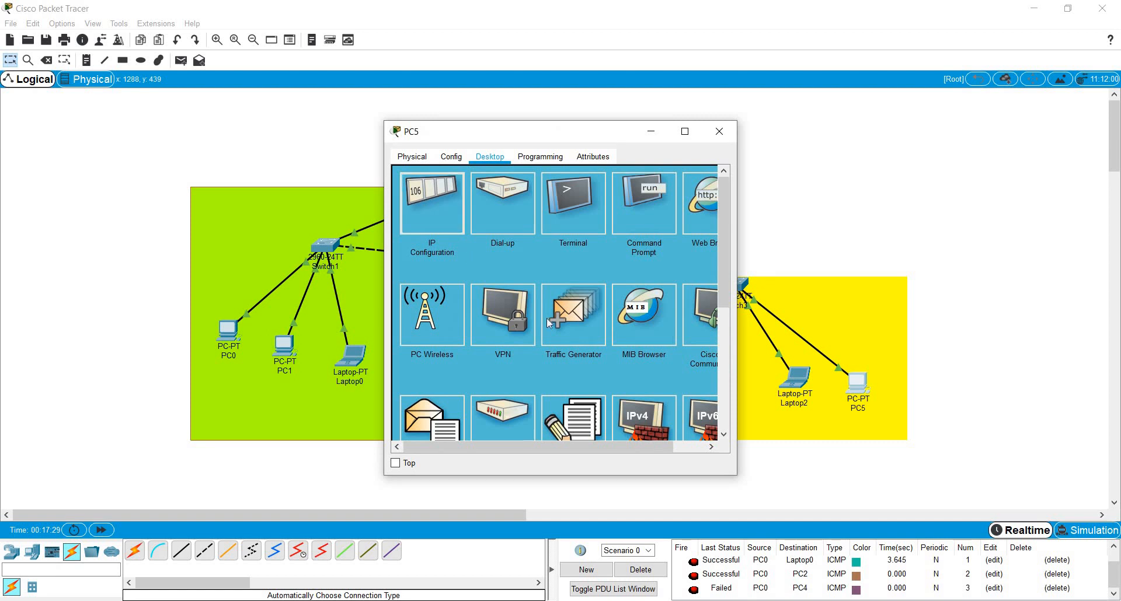
click(433, 203)
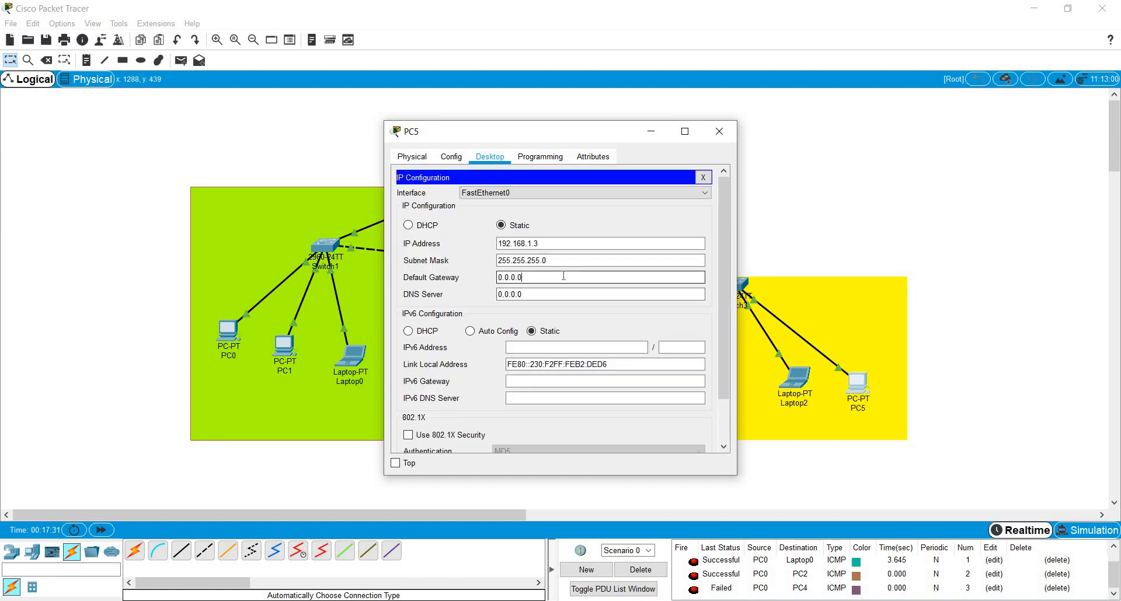
double_click(563, 276)
text(192.168.1.4)
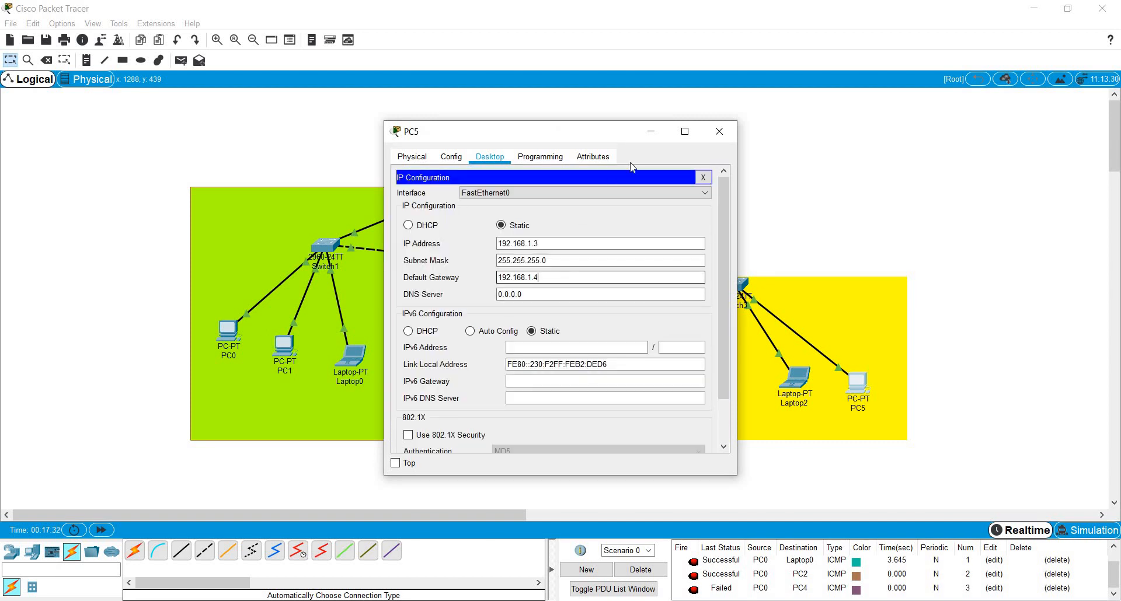
click(719, 131)
- Configure Router0's GigabitEthernet0/2 interface with IP address 192.168.1.4 and subnet mask 255.255.255.0
click(572, 148)
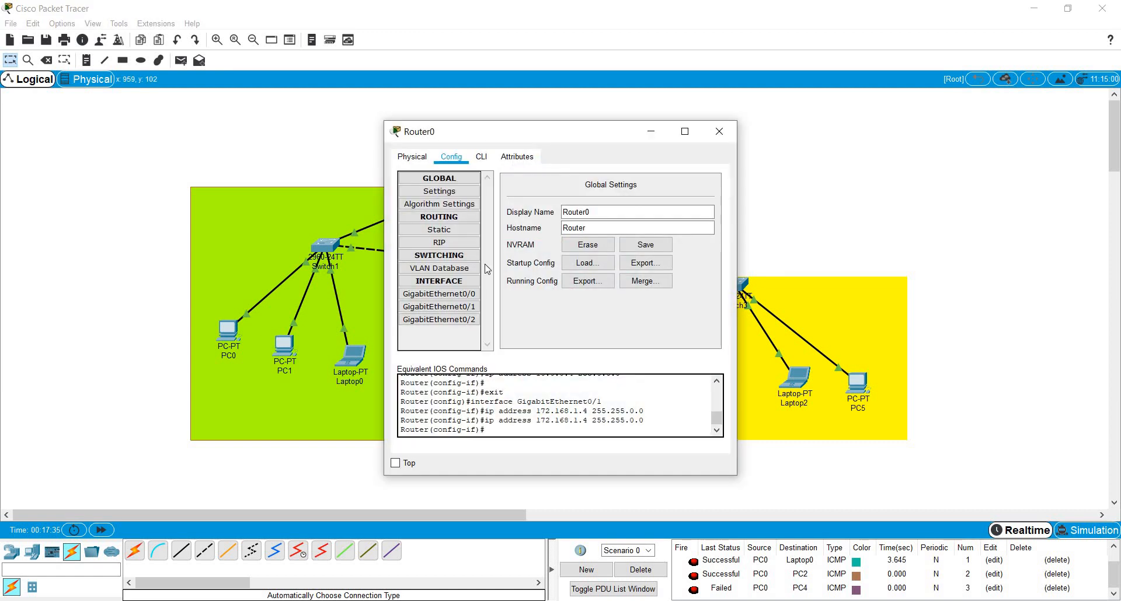
click(457, 324)
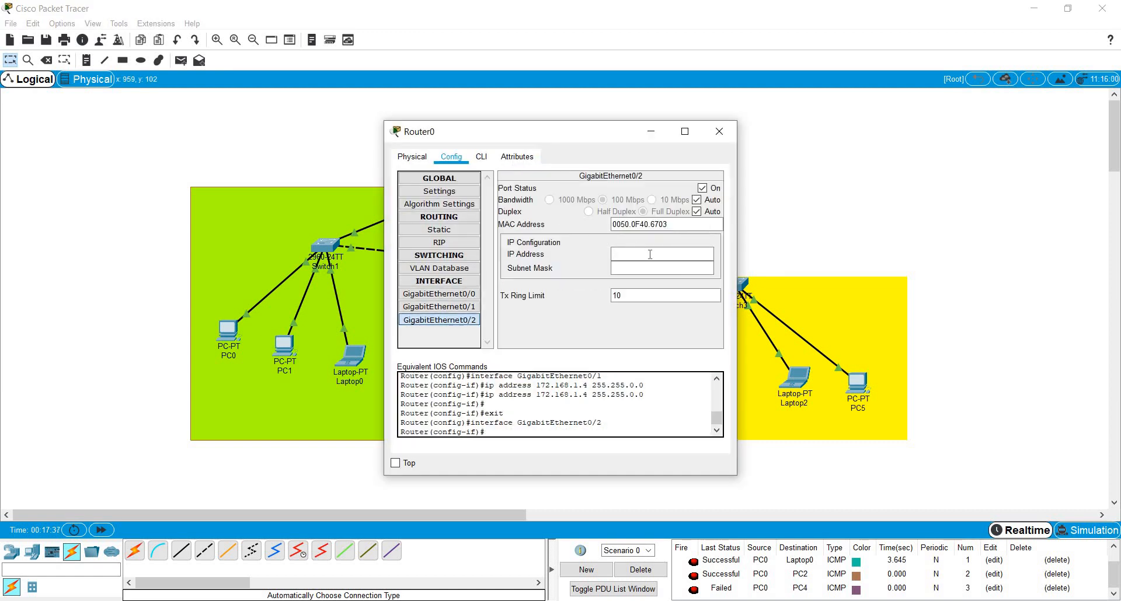
click(650, 254)
text(192.168.1.4)
key(Return)
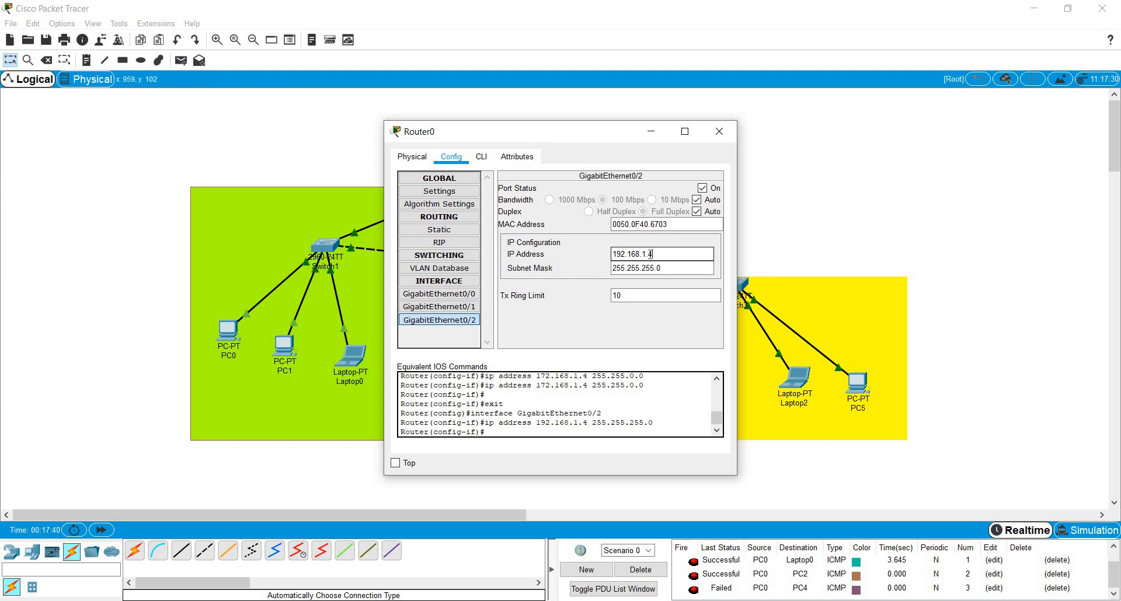
click(726, 142)
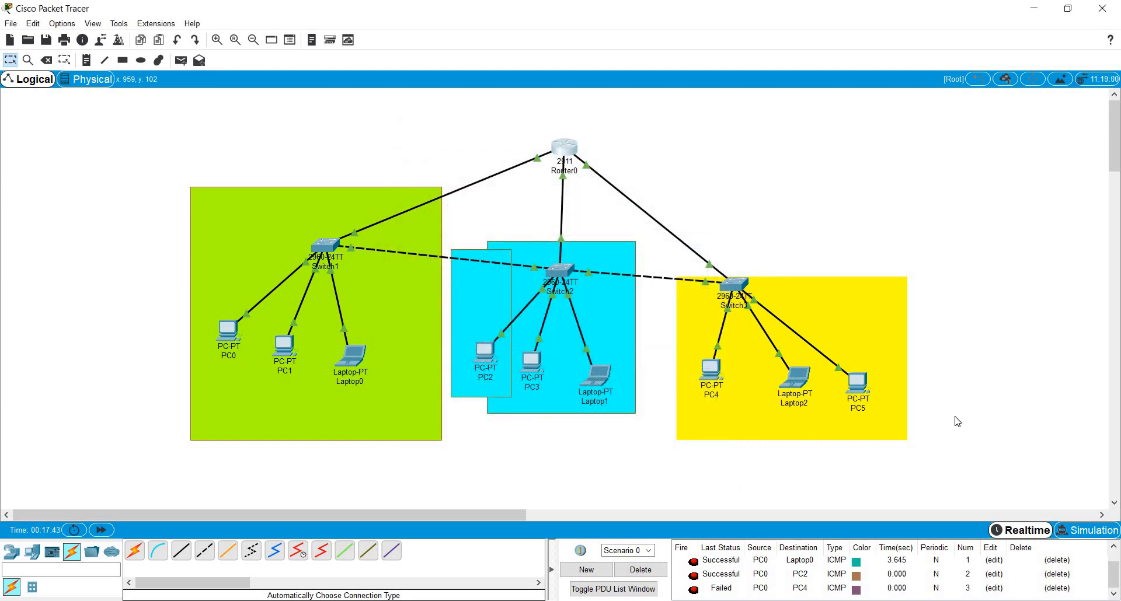
- Delete the earlier PDUs sent to Laptop0 and PC2 from the scenario's PDU list
click(1057, 561)
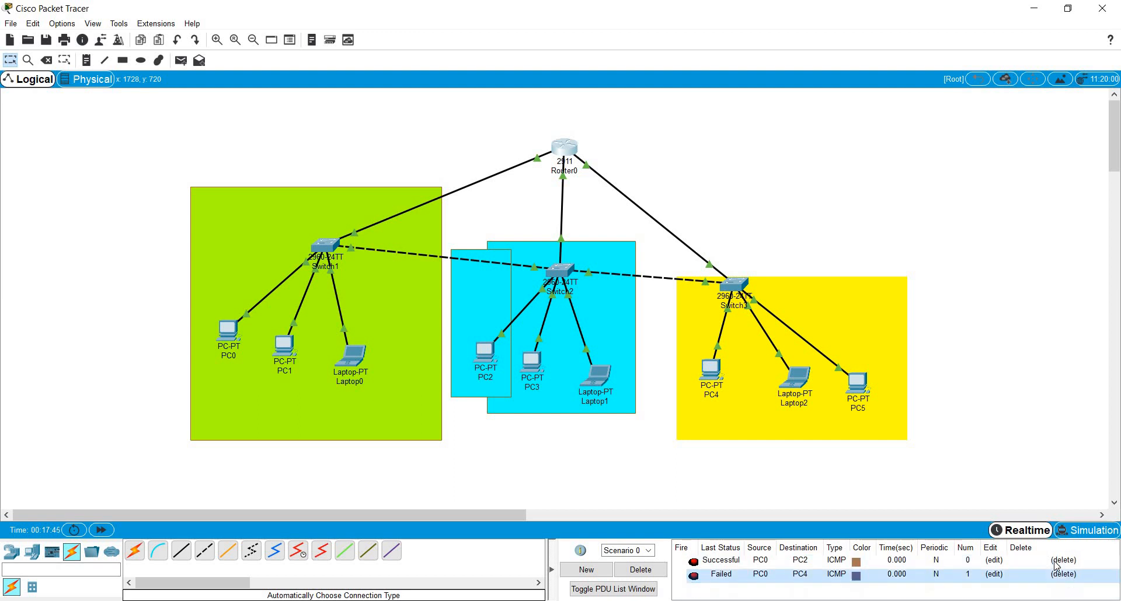
click(1056, 562)
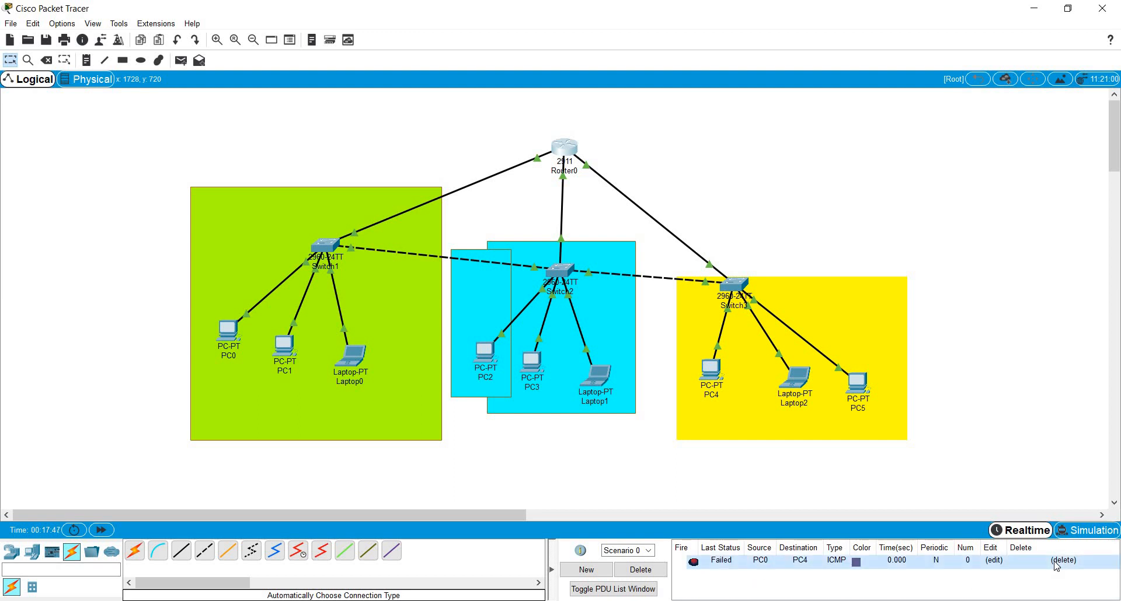
- Send two more simple PDUs from PC0 to PC4, one after the other
click(181, 61)
click(227, 331)
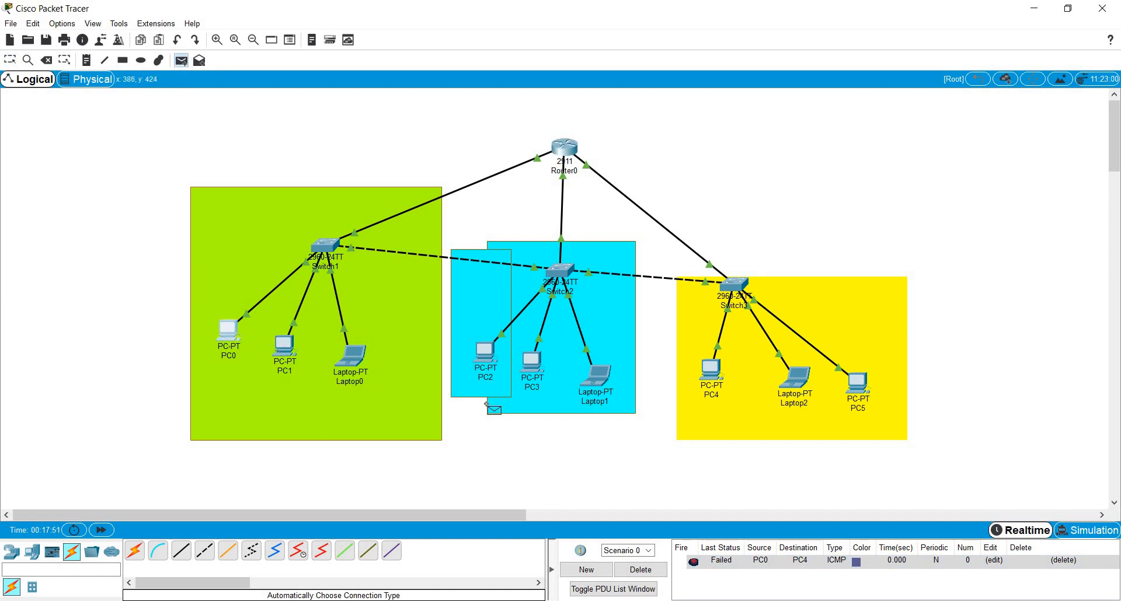
click(710, 370)
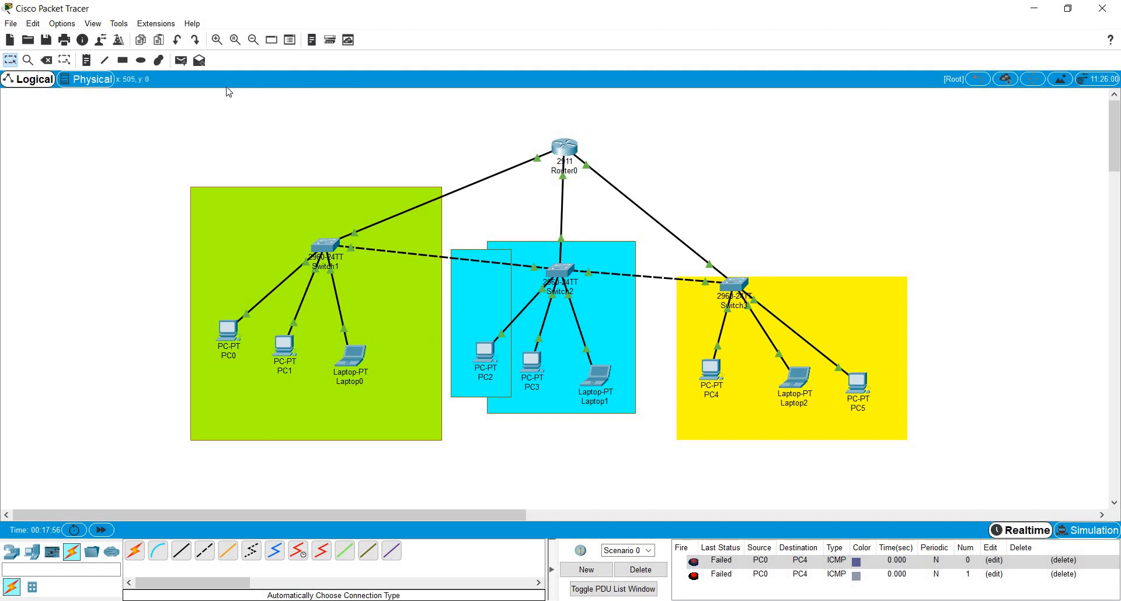
click(182, 61)
click(711, 380)
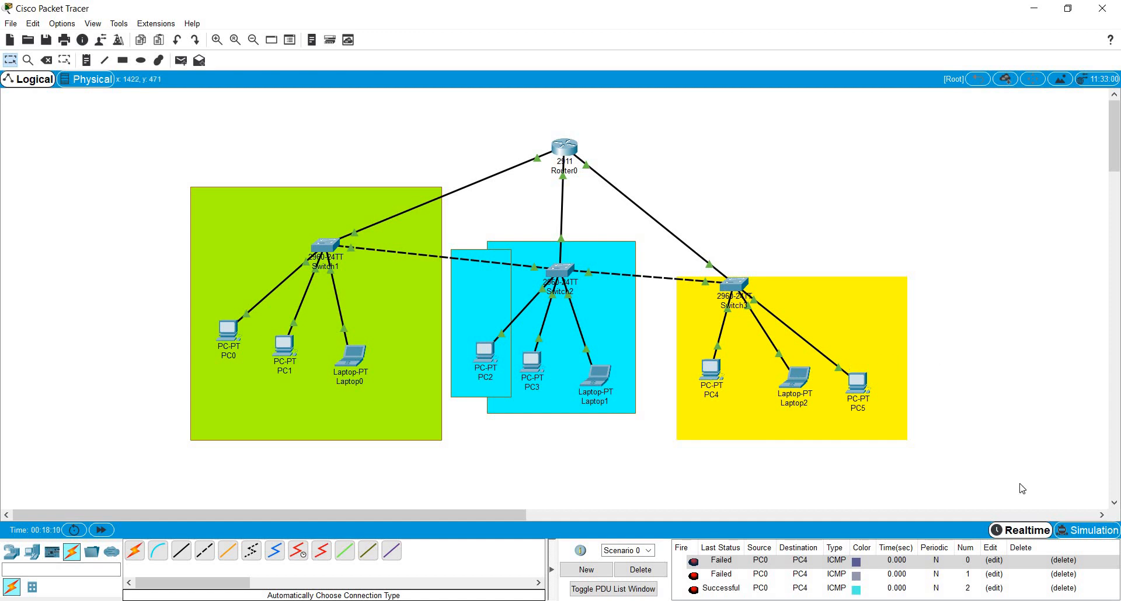
- Clear the scenario's PDU list by deleting all remaining PC0-to-PC4 PDUs
click(1061, 561)
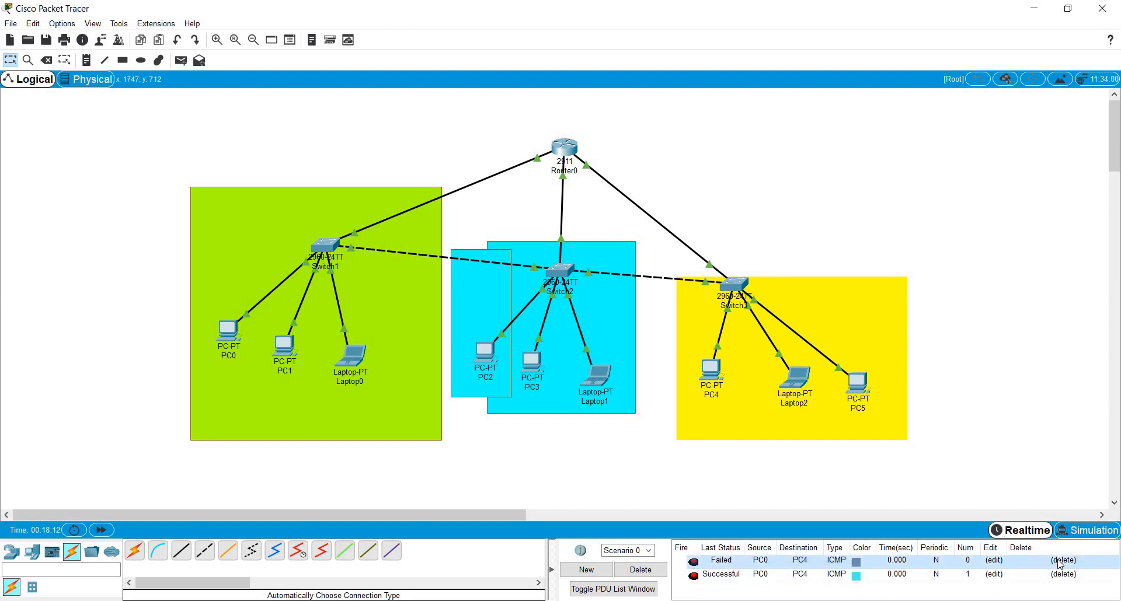
click(1062, 561)
click(1062, 561)
- Switch to Simulation mode and add a simple PDU from PC0 to PC4
click(1092, 531)
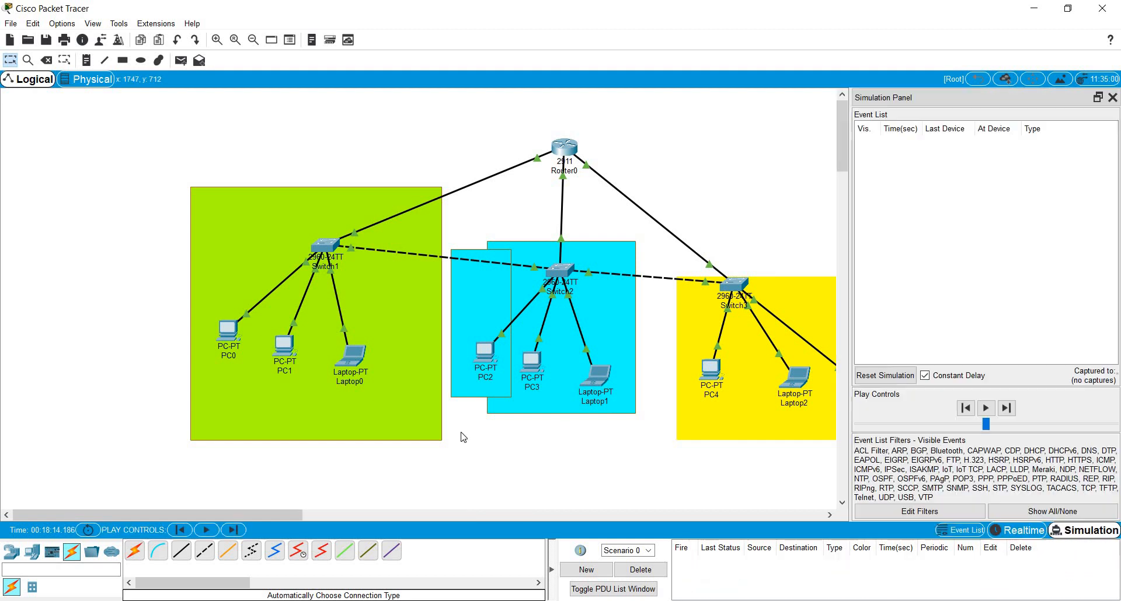
click(183, 64)
click(228, 340)
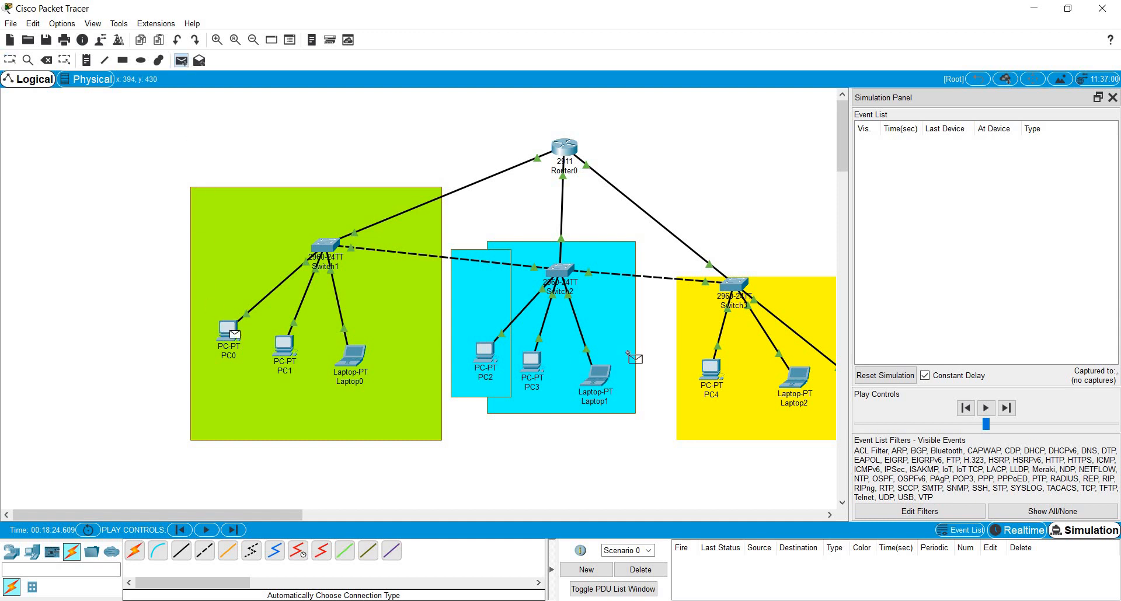
click(709, 370)
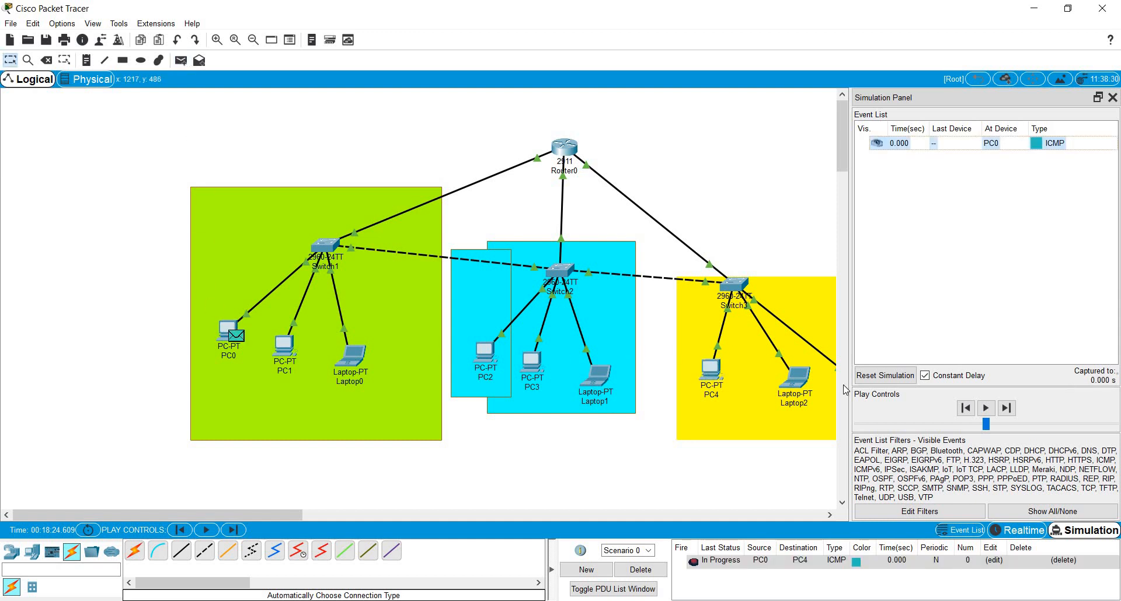
- Step the simulation forward event by event to trace the PDU from PC0 to PC4 and its reply
click(1004, 409)
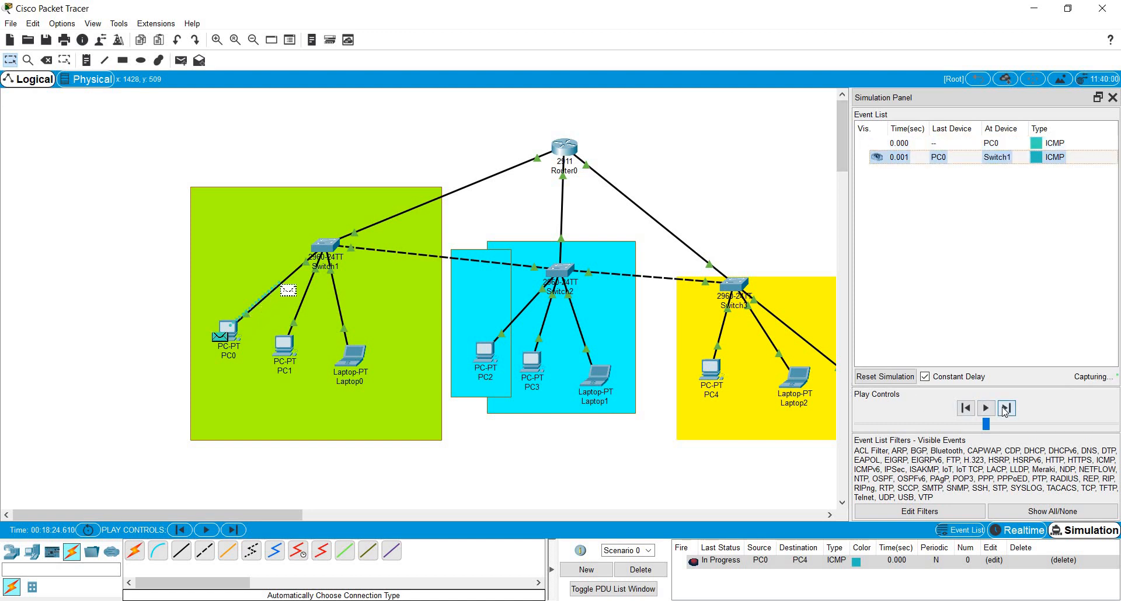
click(1004, 409)
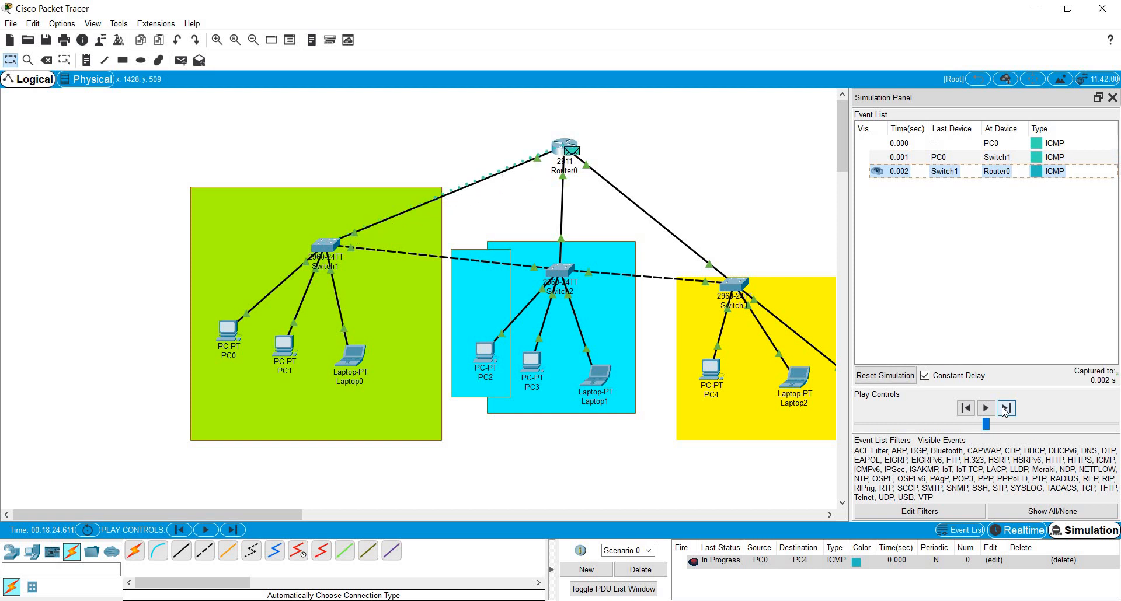
click(1004, 410)
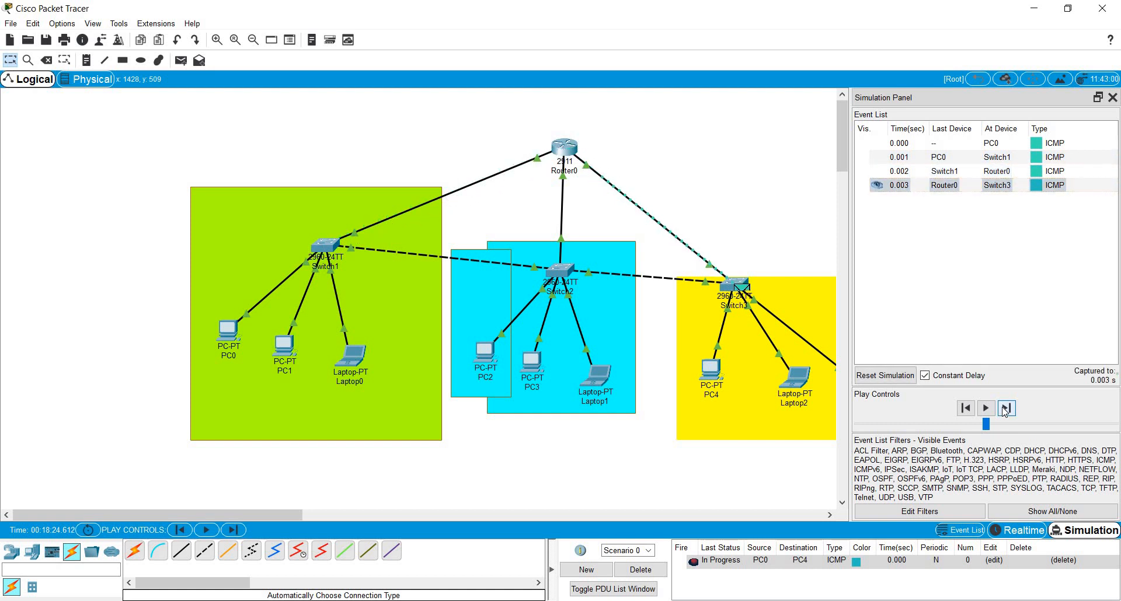
click(1004, 409)
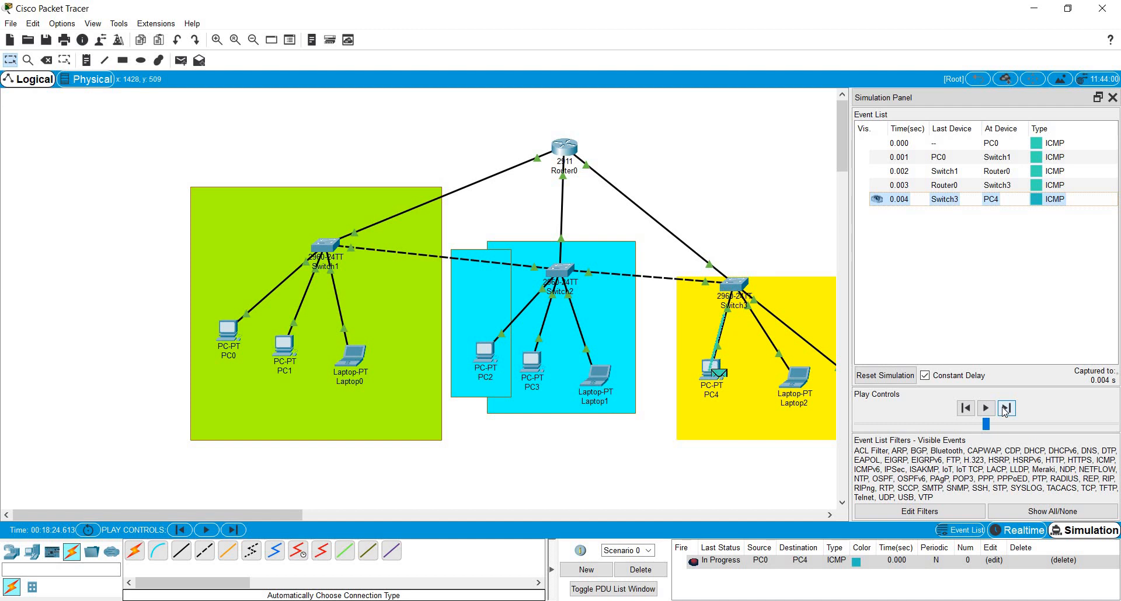
click(1004, 409)
click(1004, 409)
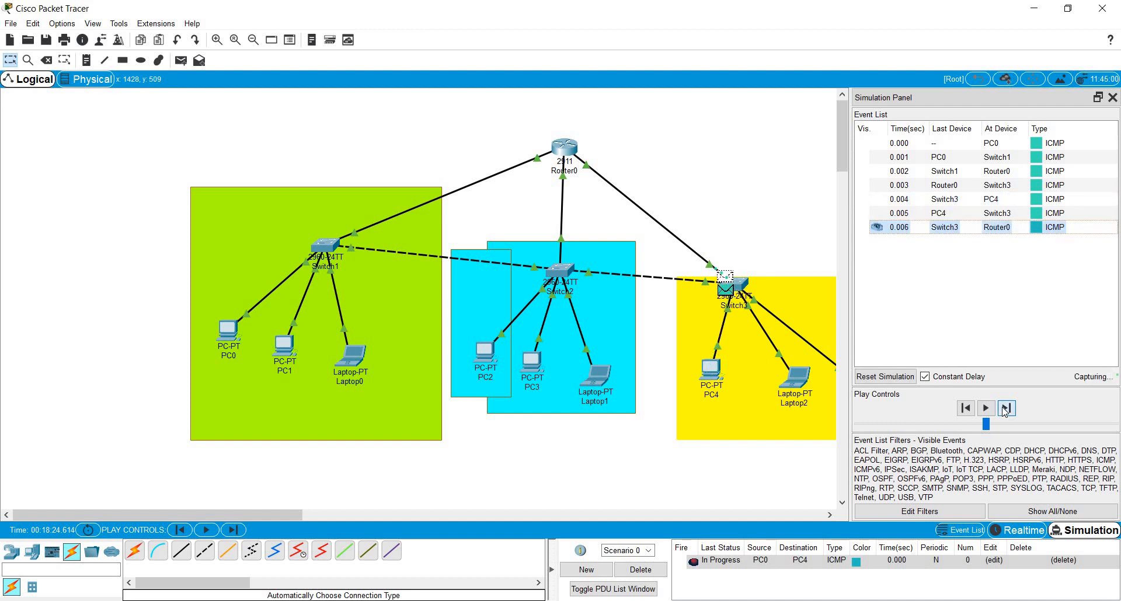
click(1004, 409)
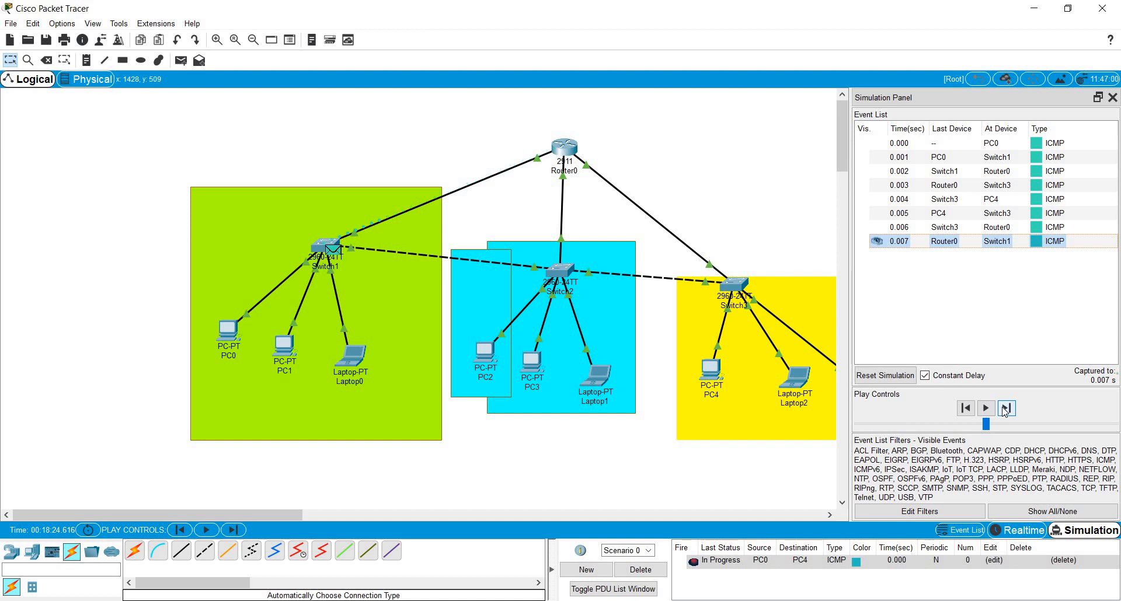
click(1004, 409)
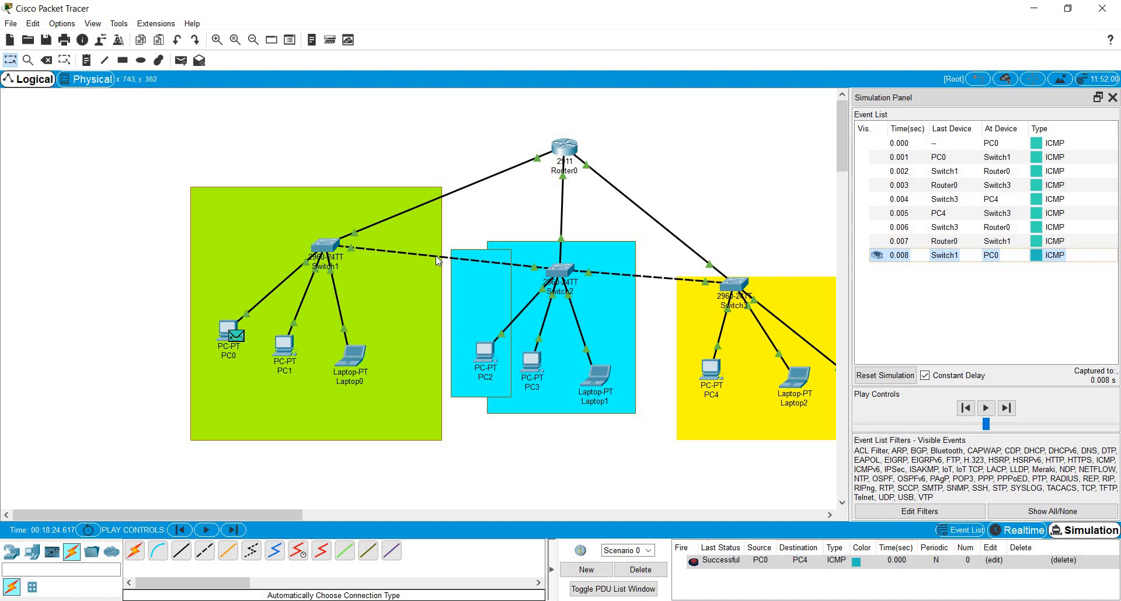
- Delete the direct cable between Switch1 and Switch2 and the one between Switch2 and Switch3
mouse_move(435, 256)
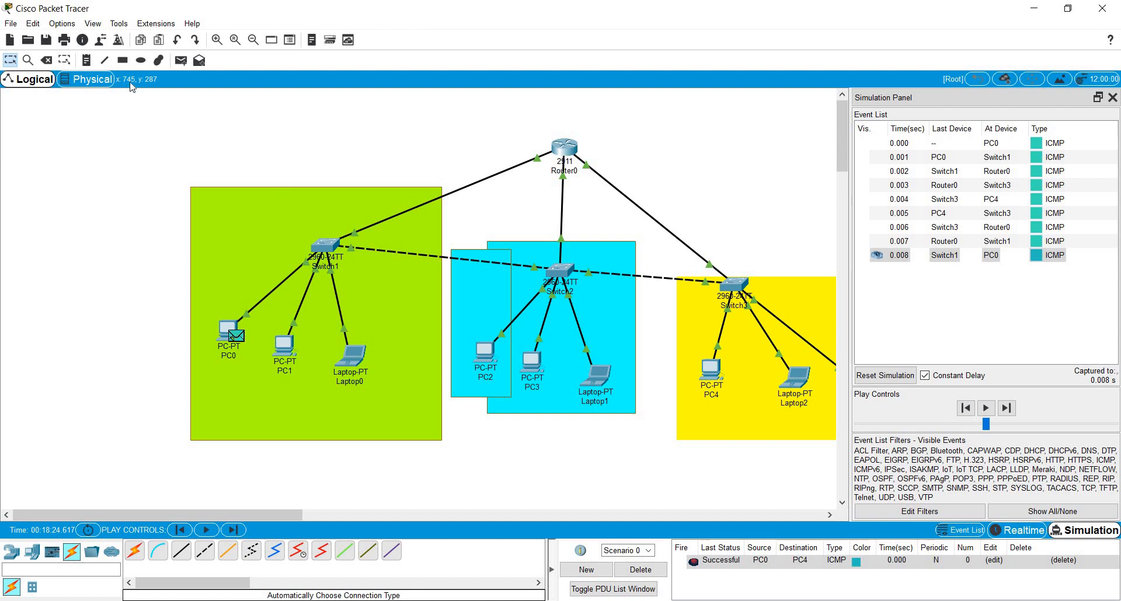
click(46, 60)
click(403, 253)
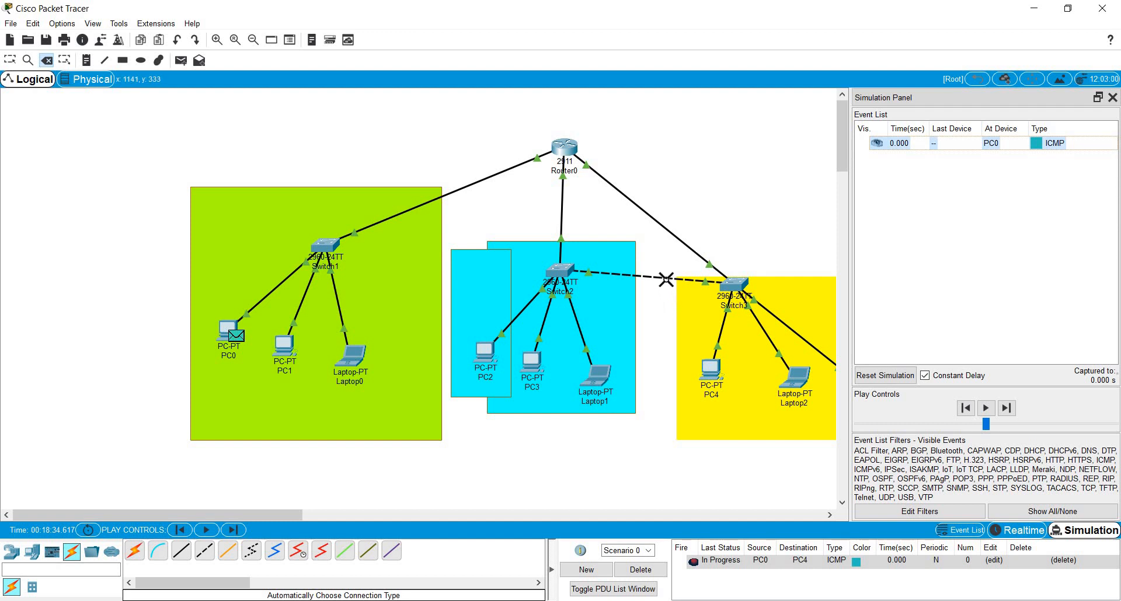
click(666, 280)
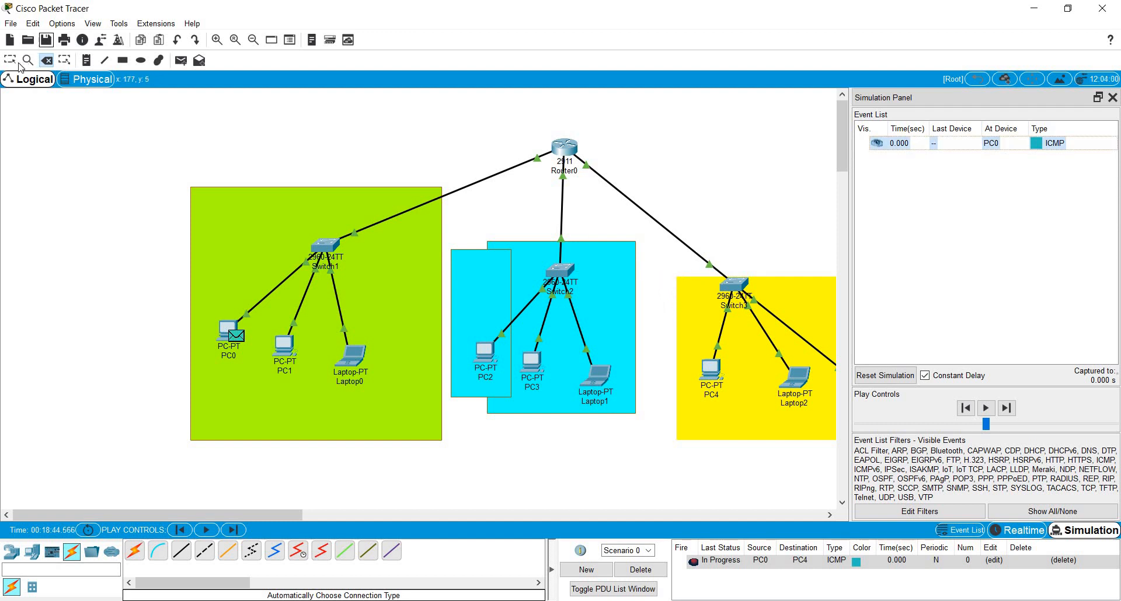
- Leave the delete tool, play the PC0-to-PC4 PDU simulation through to the reply, and return to Realtime mode
click(10, 60)
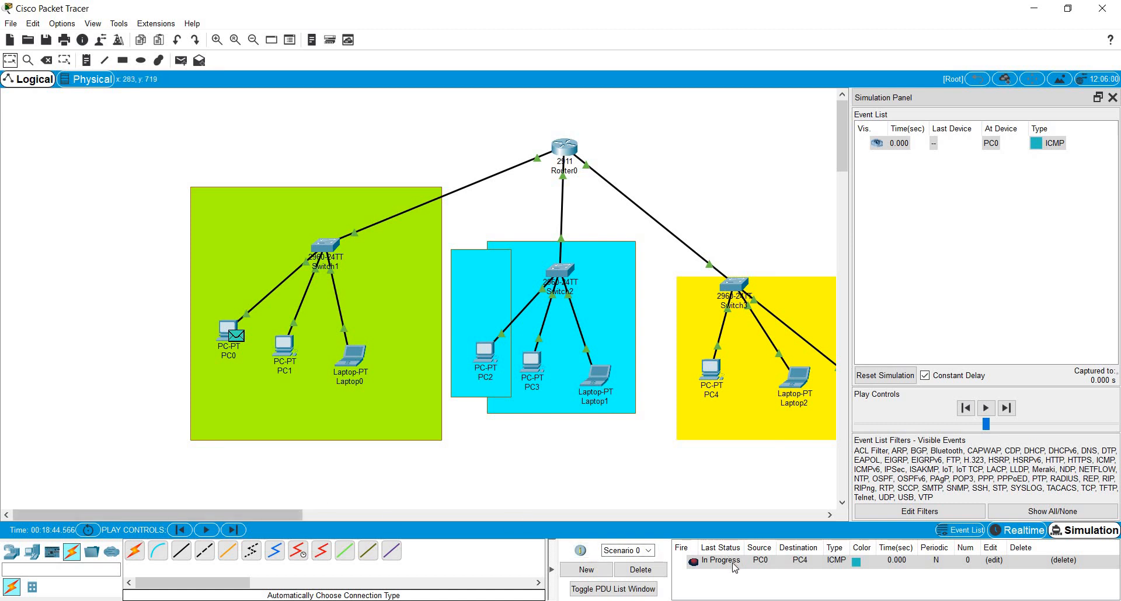
click(987, 408)
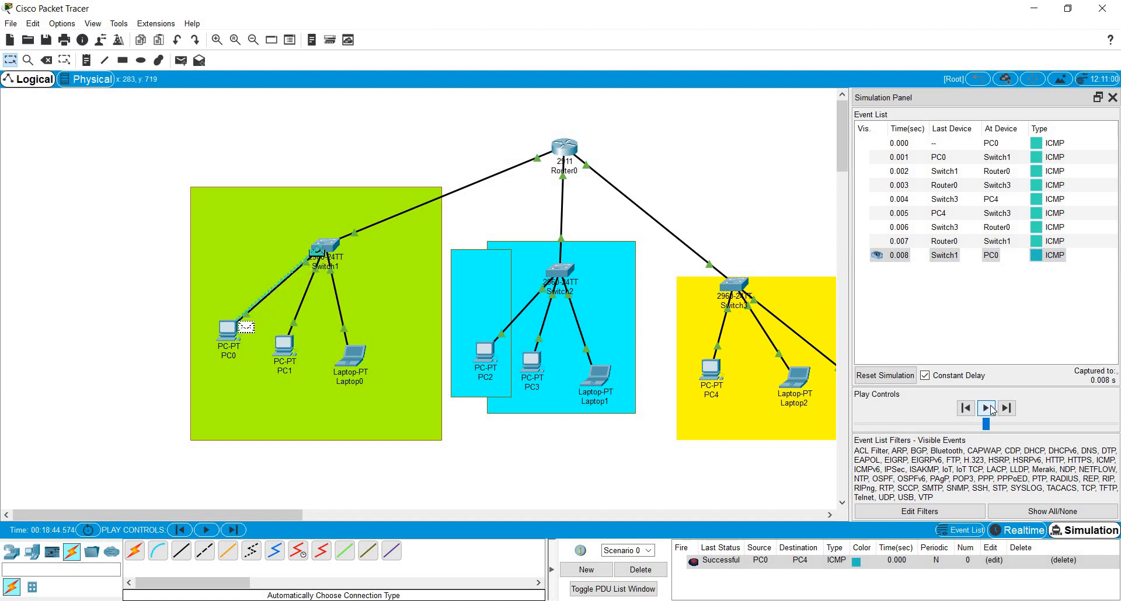
click(1013, 530)
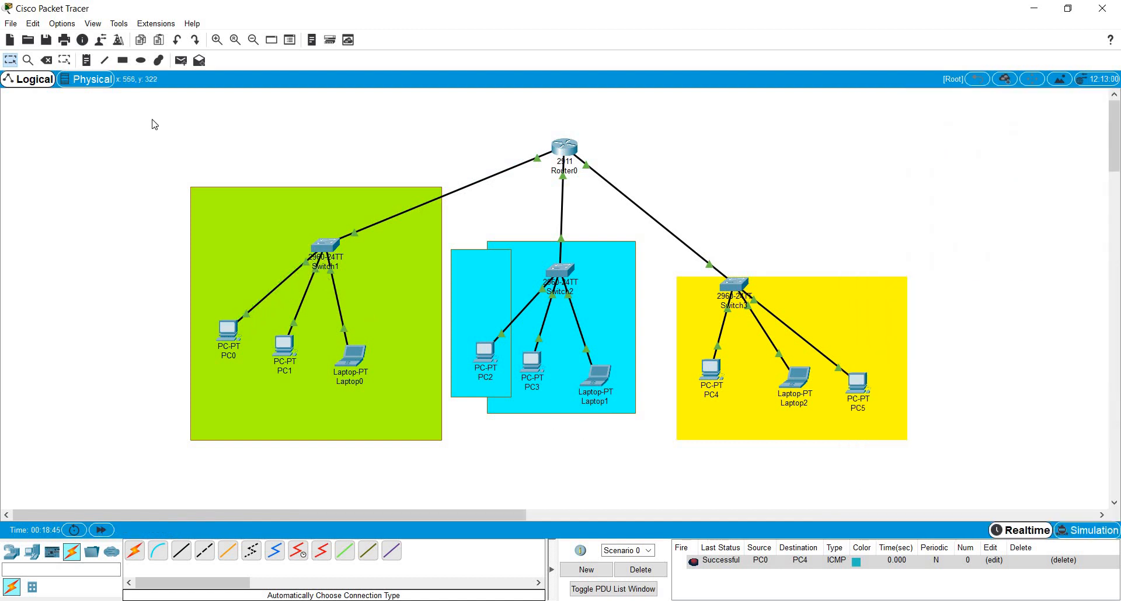
- Add a simple PDU from PC0 to Laptop0 within the green network
click(181, 61)
click(222, 330)
click(351, 356)
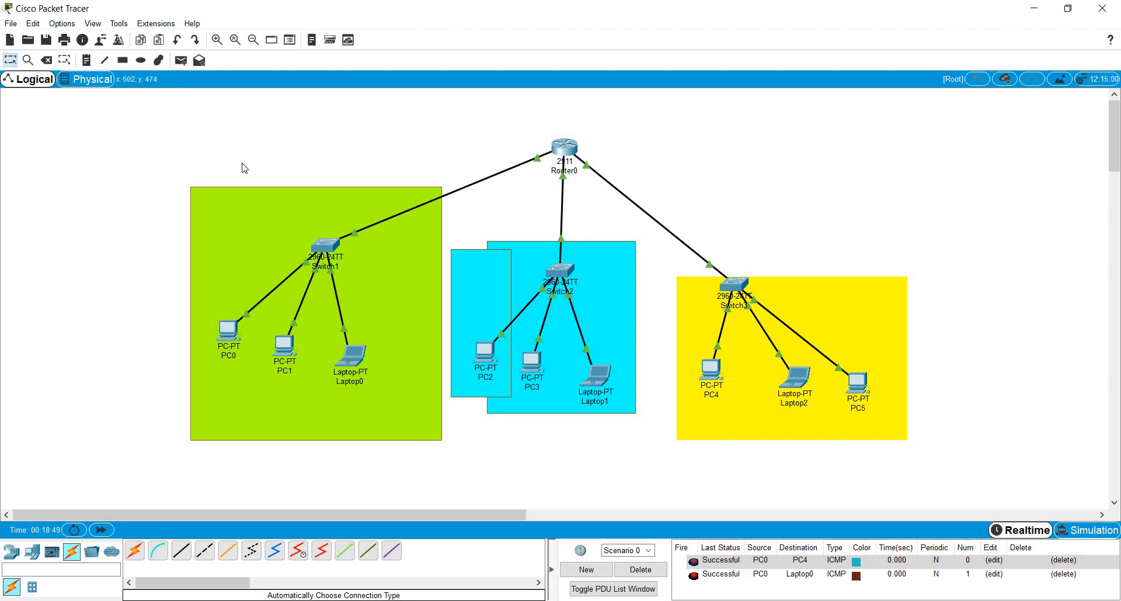
click(199, 60)
click(227, 331)
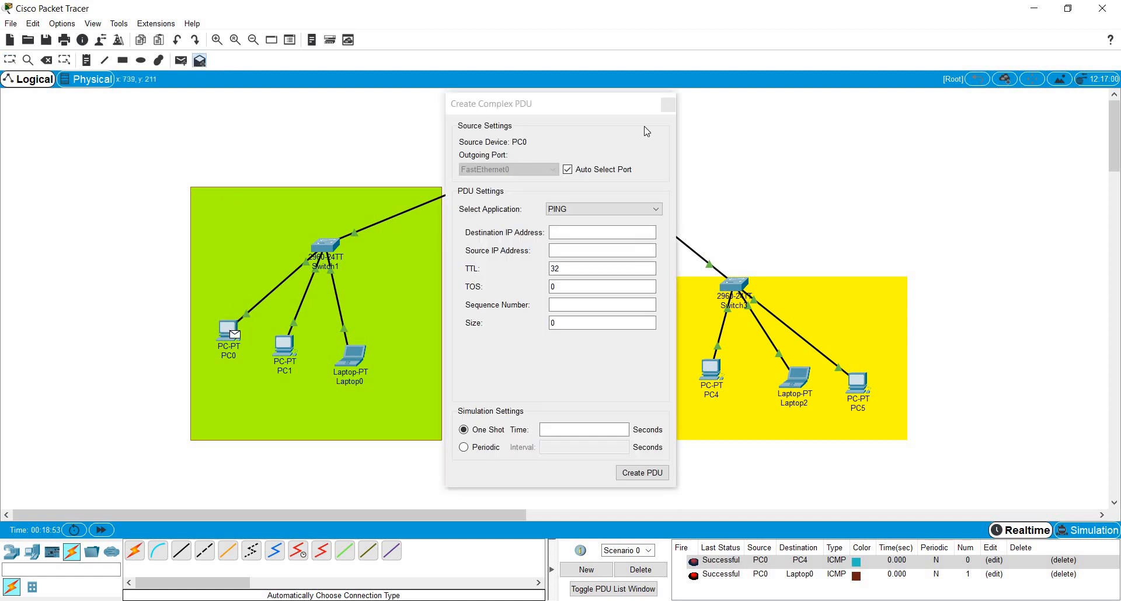
click(668, 105)
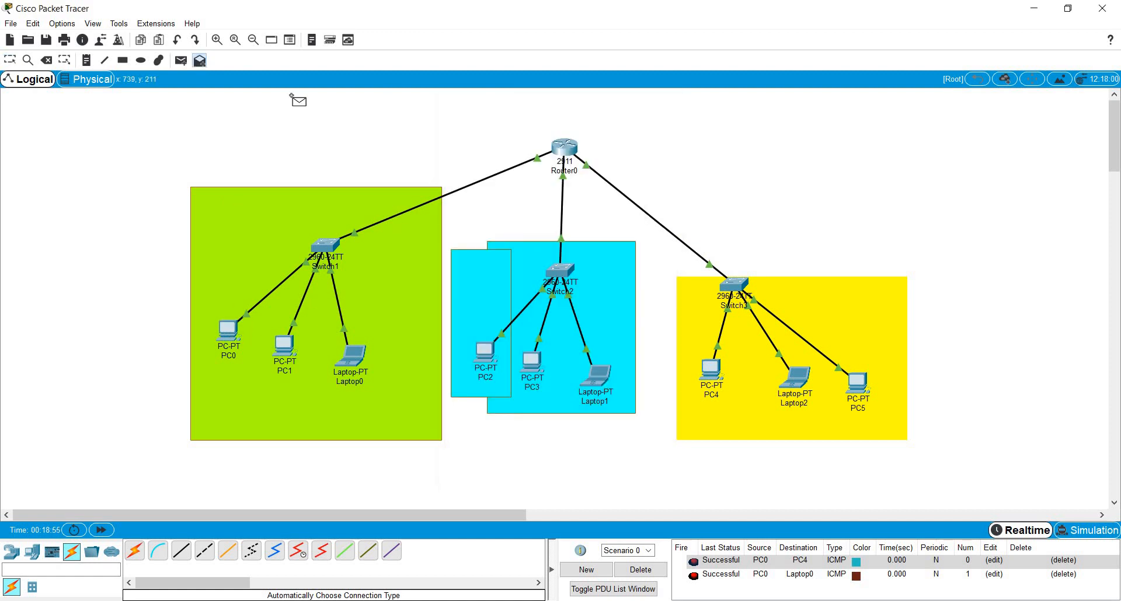
- Add simple PDUs to Router0 from PC0 and from PC2, and check their entries in the PDU list
click(181, 60)
click(228, 331)
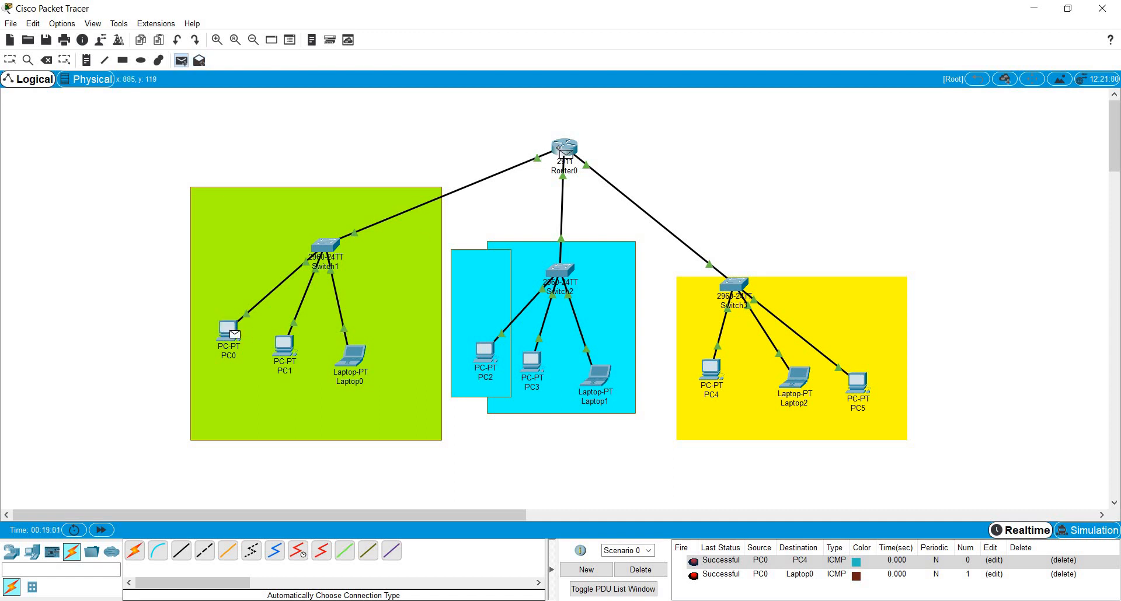
click(563, 151)
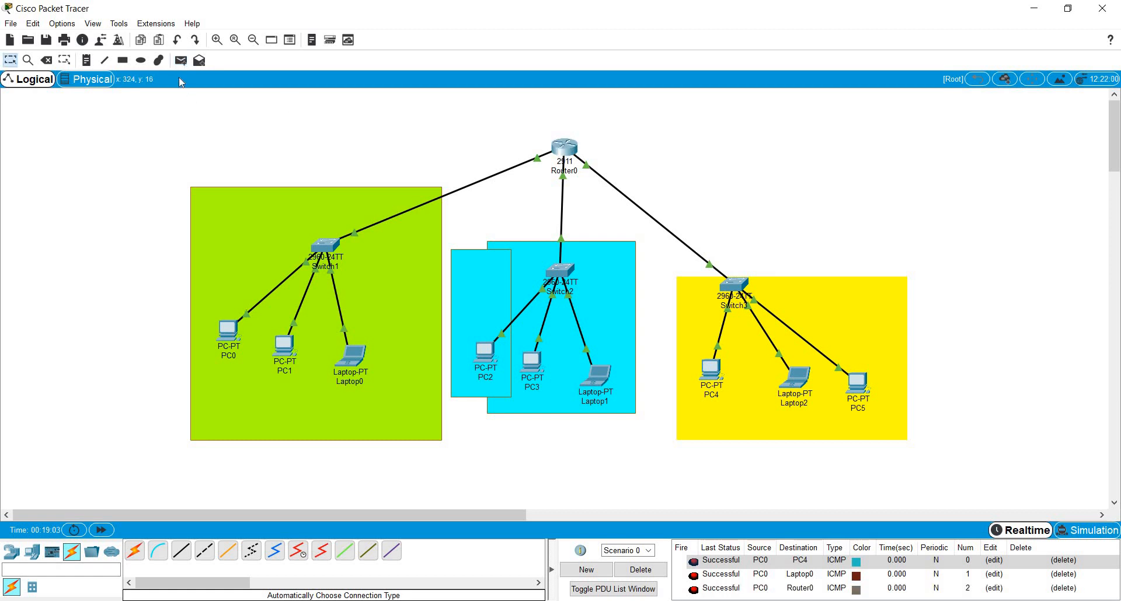
click(181, 60)
click(485, 352)
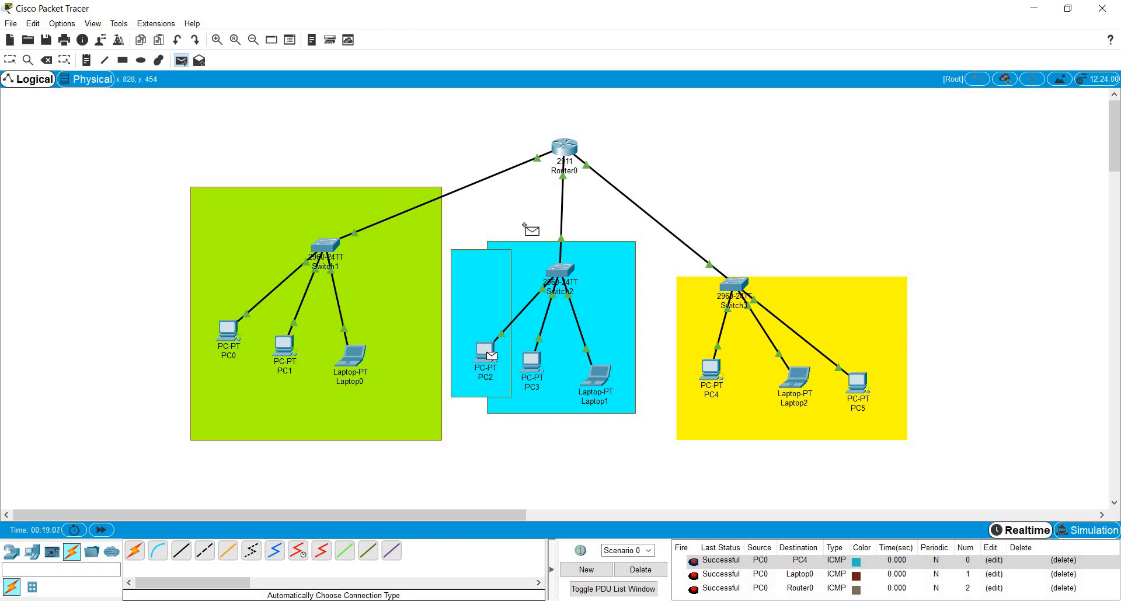
click(567, 151)
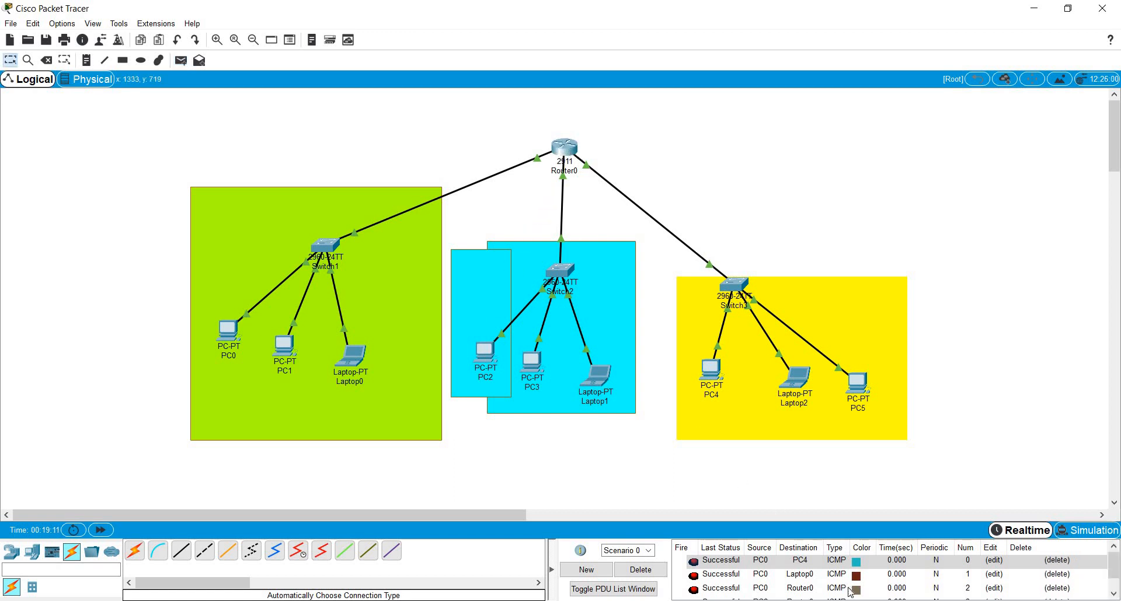
scroll(849, 592, down, 1)
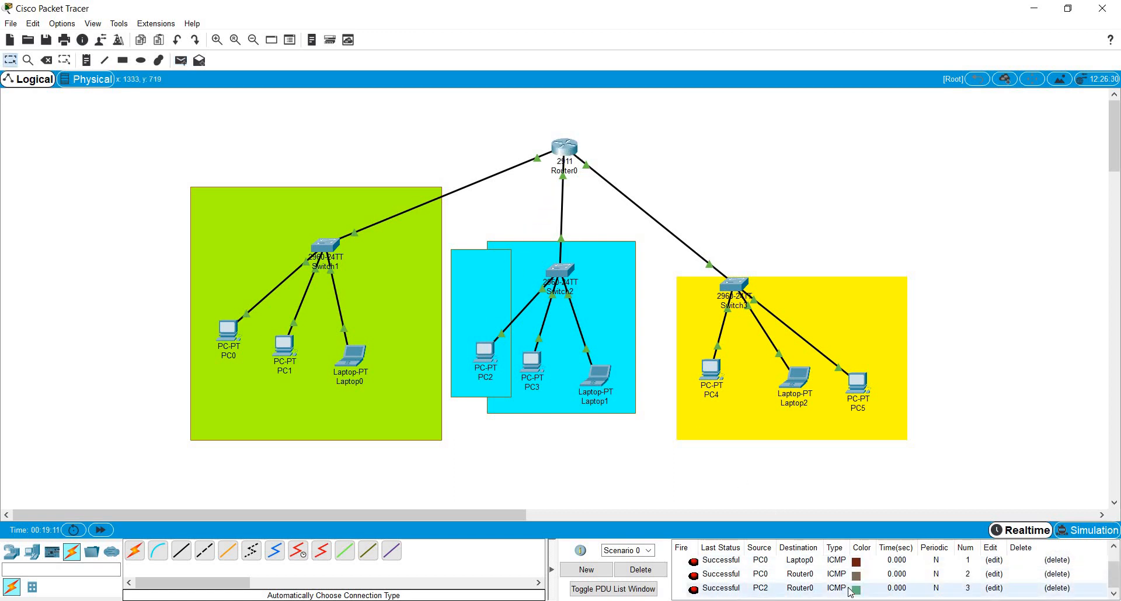
- Clear the scenario's PDU list by deleting the PDUs sent to PC4, Laptop0 and Router0
click(1055, 561)
click(1055, 561)
click(1055, 561)
click(1055, 561)
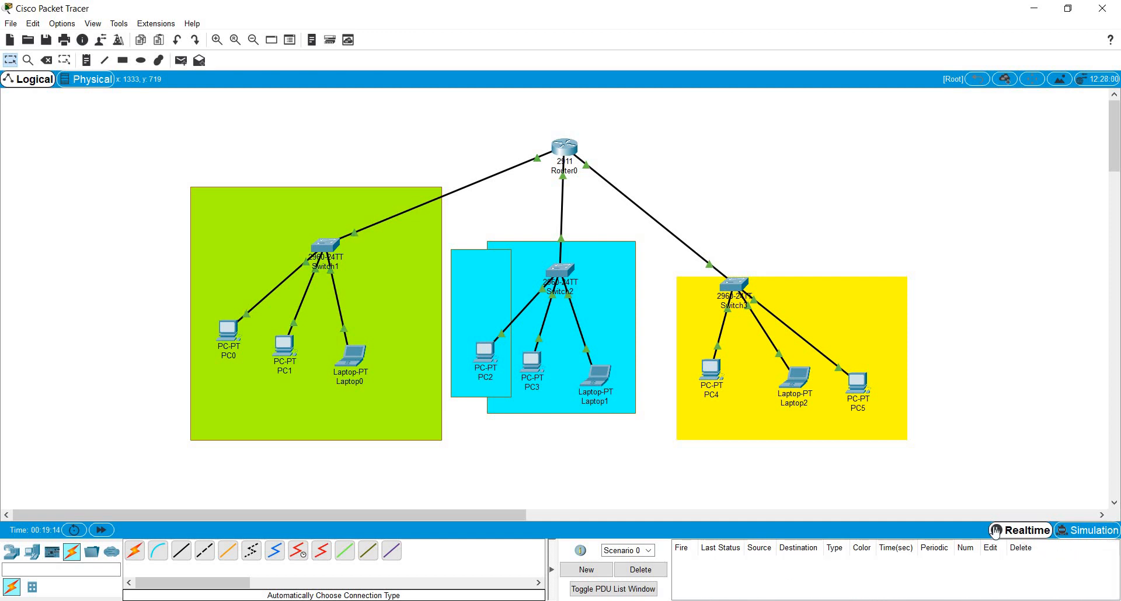
- Add a simple PDU from PC4 in the yellow network to Router0
click(181, 60)
click(714, 368)
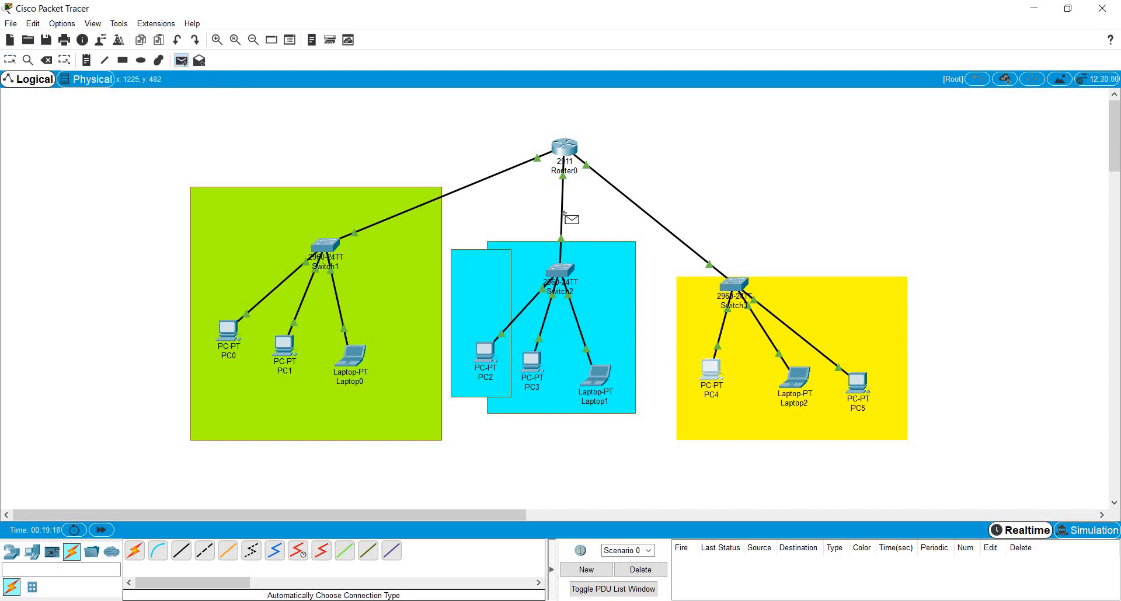
click(575, 156)
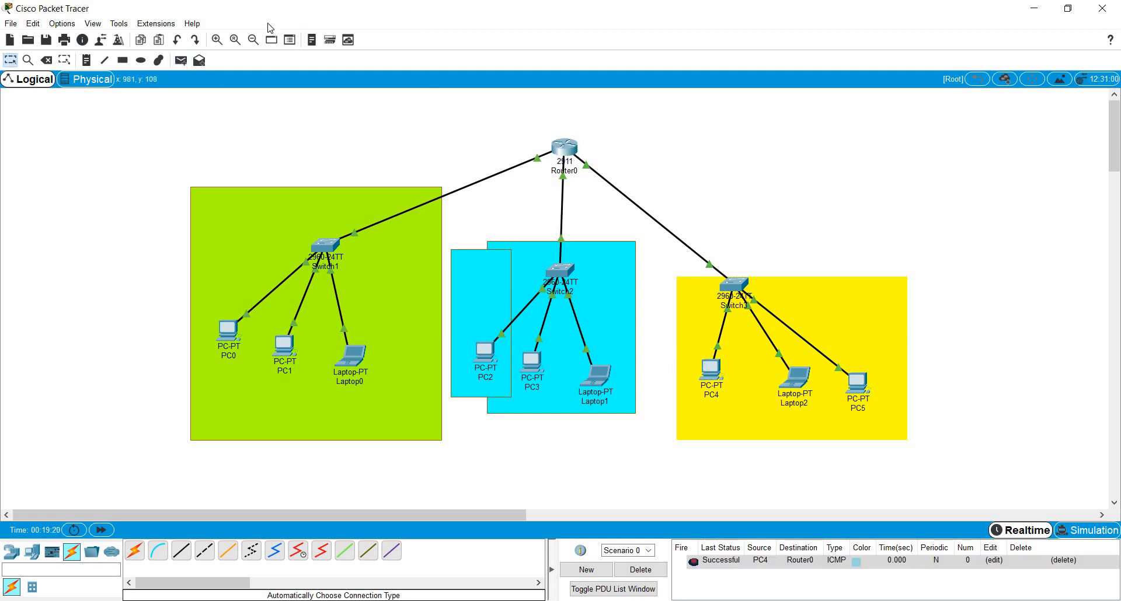
- Add simple PDUs from PC0 to PC2 and from PC0 to PC4
click(182, 60)
click(226, 331)
click(484, 350)
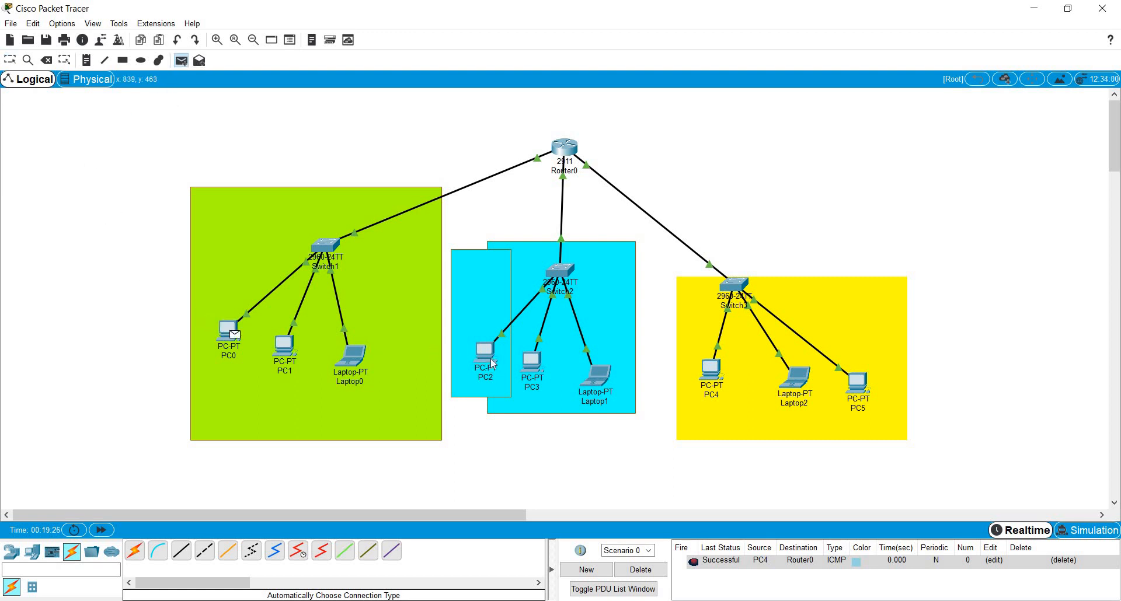
click(177, 64)
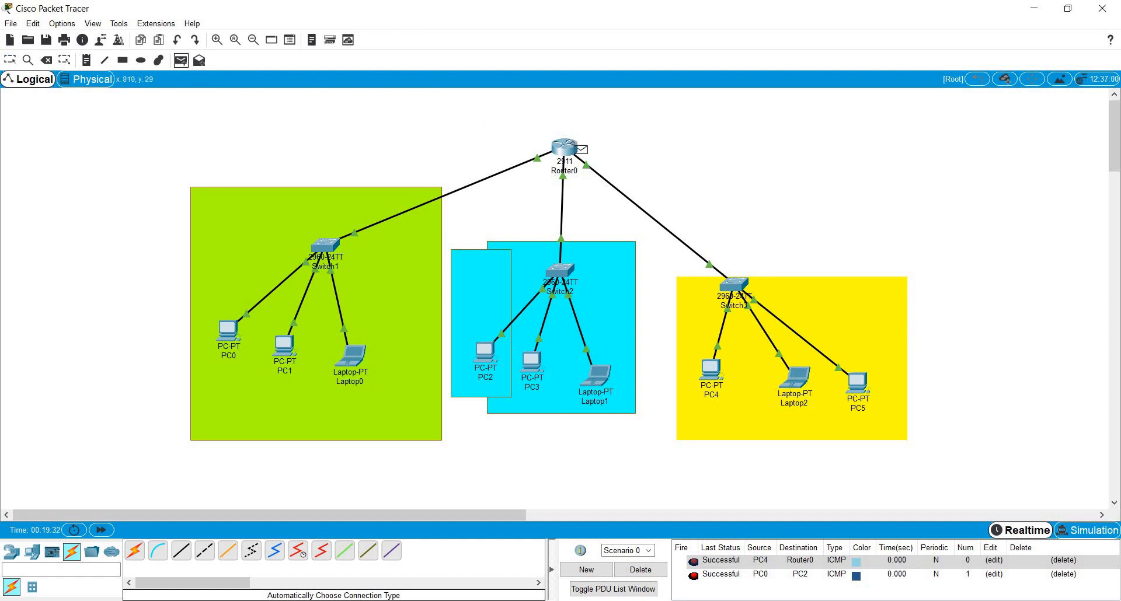
click(563, 143)
click(227, 333)
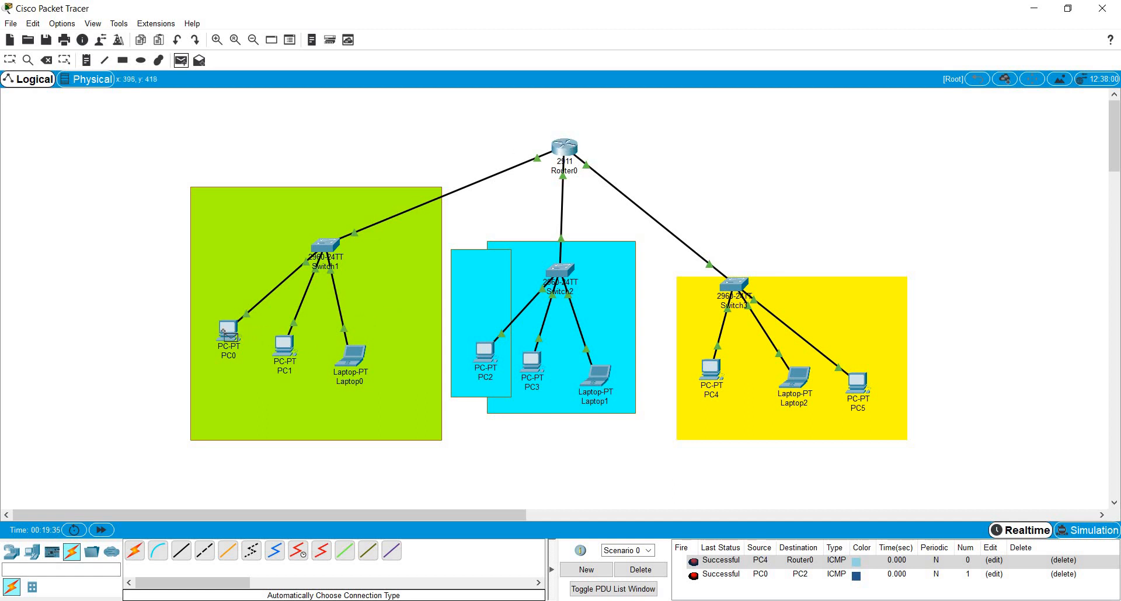
click(711, 368)
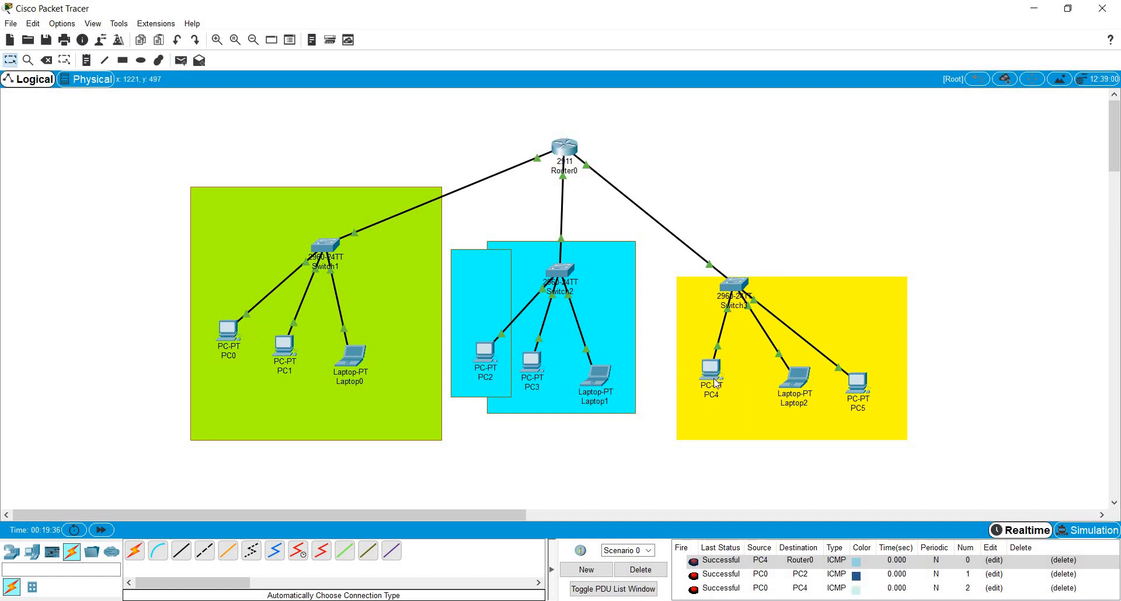
- Add a simple PDU from PC4 to Laptop0 and check its status in the PDU list
click(182, 65)
click(710, 371)
click(350, 356)
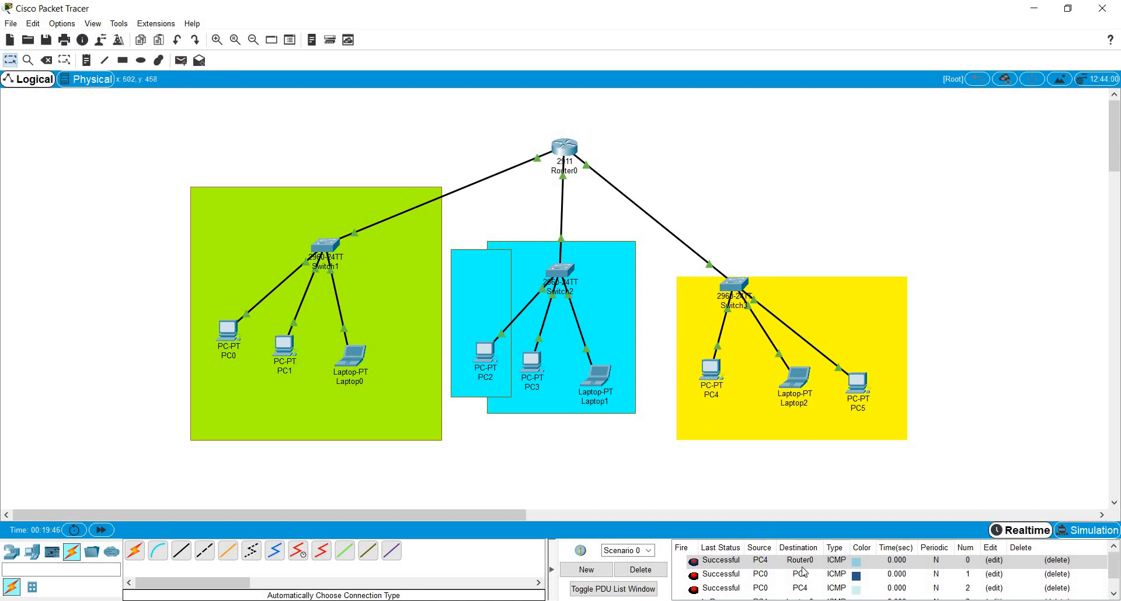
scroll(772, 575, down, 1)
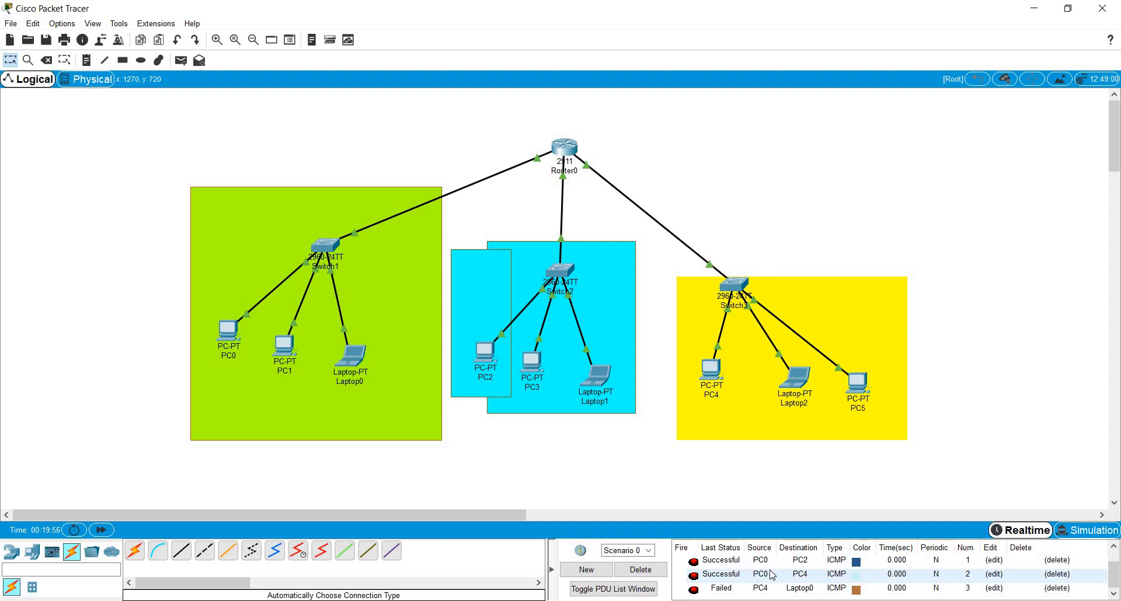
- Switch to Simulation mode and inspect the OSI details of the PC4-to-Laptop0 PDU at PC4
click(1072, 538)
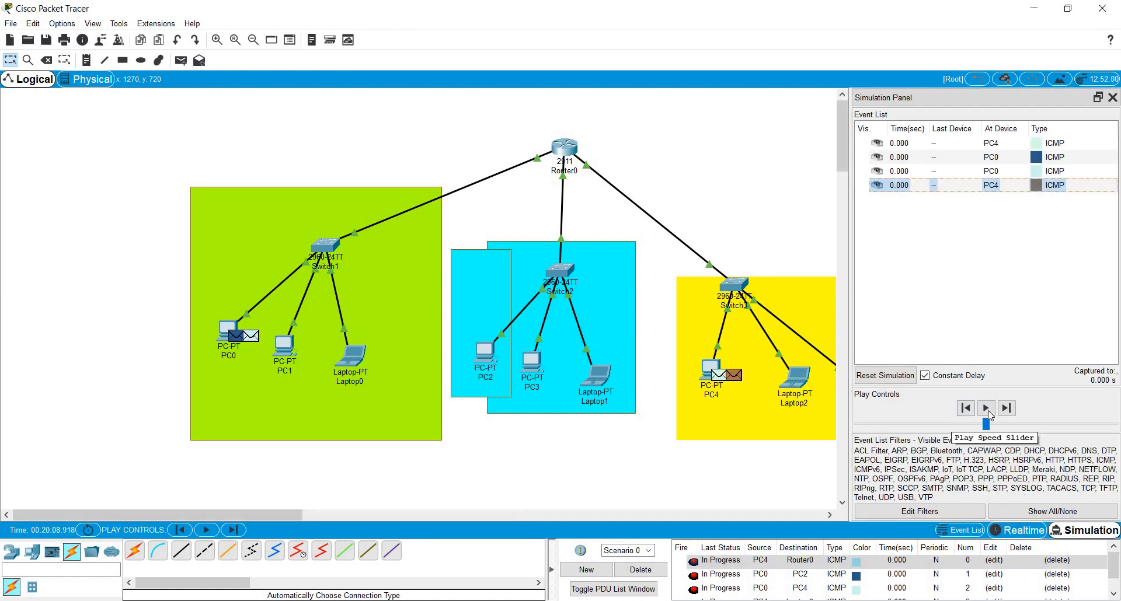
click(902, 185)
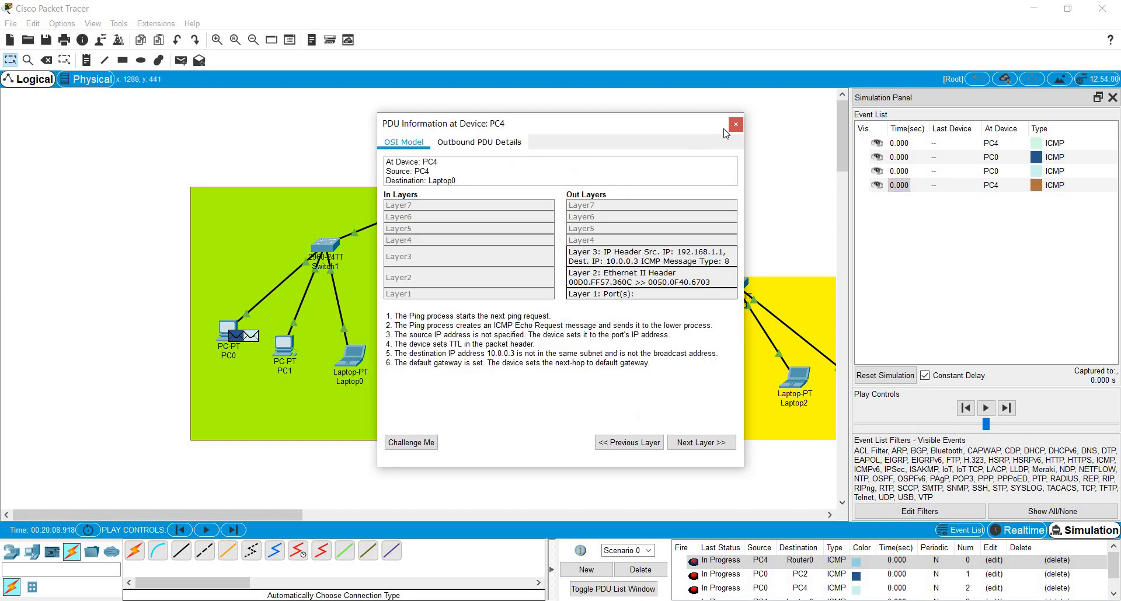
click(735, 125)
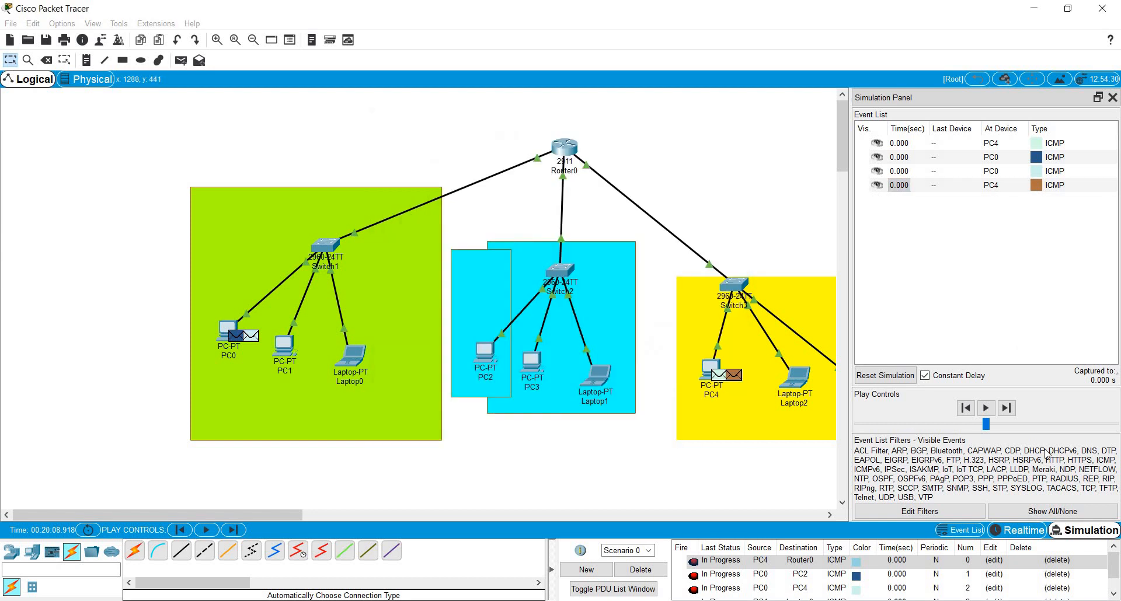
- Step the simulation forward event by event to trace the four queued PDUs through Router0 and the switches
click(1006, 408)
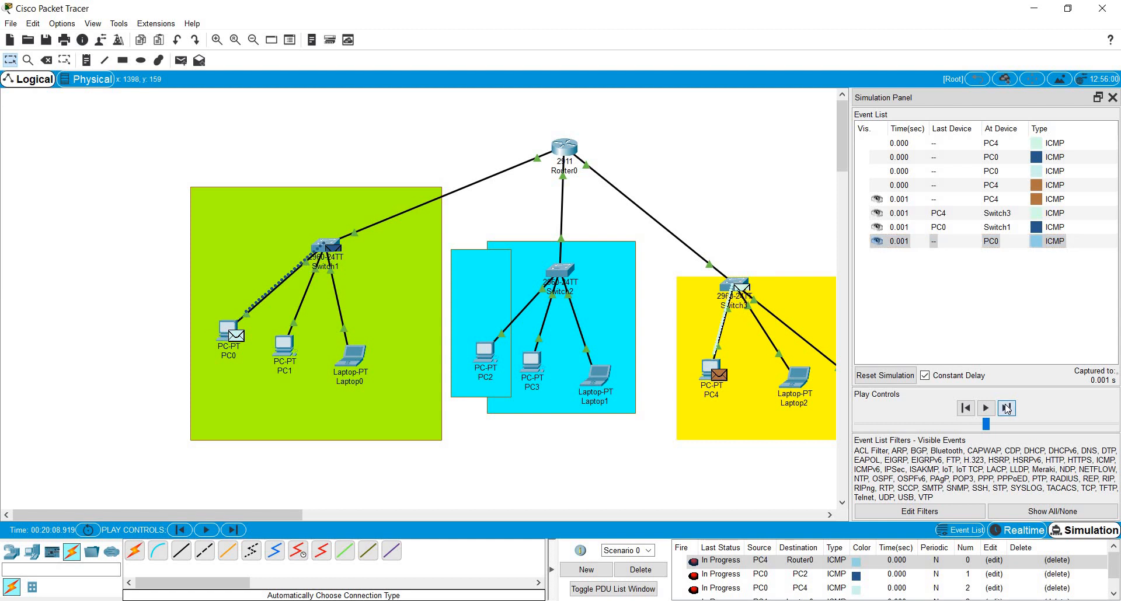
click(1006, 408)
click(1006, 408)
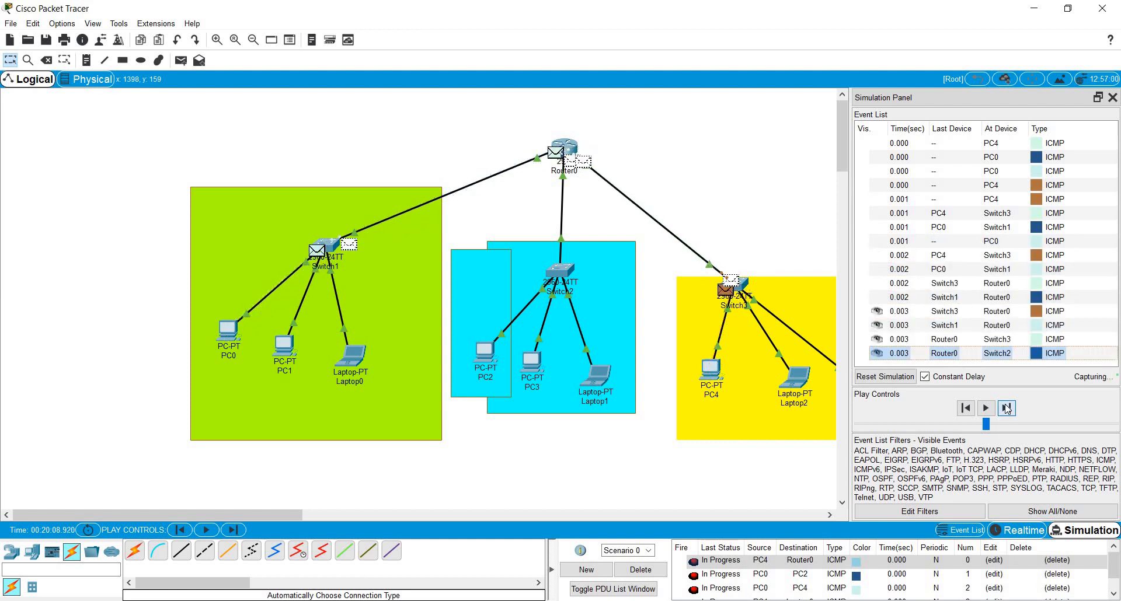
click(1006, 408)
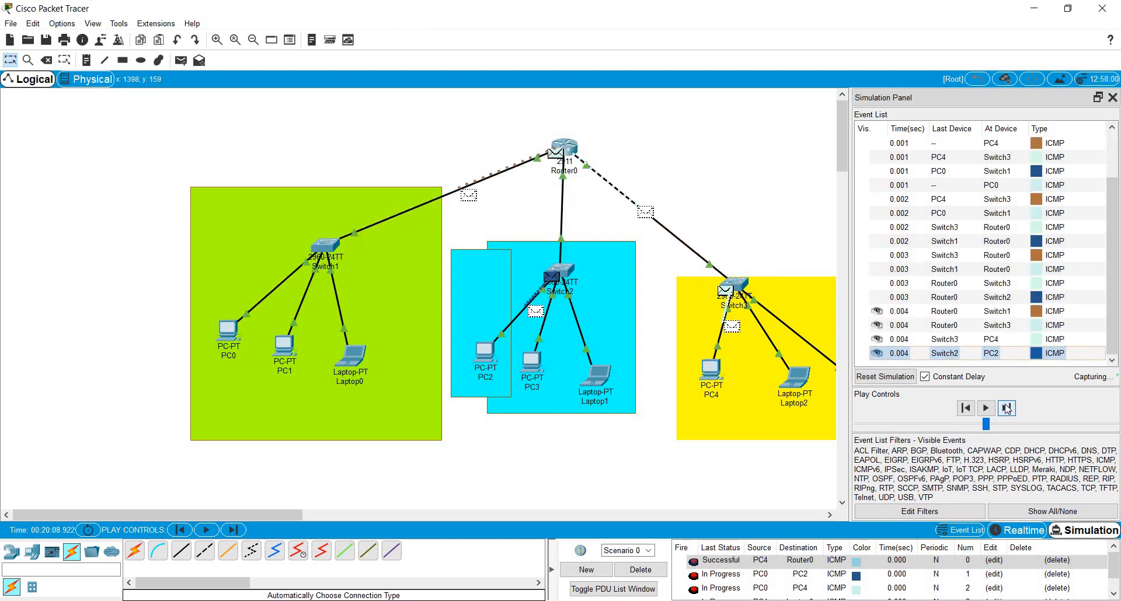
click(1006, 408)
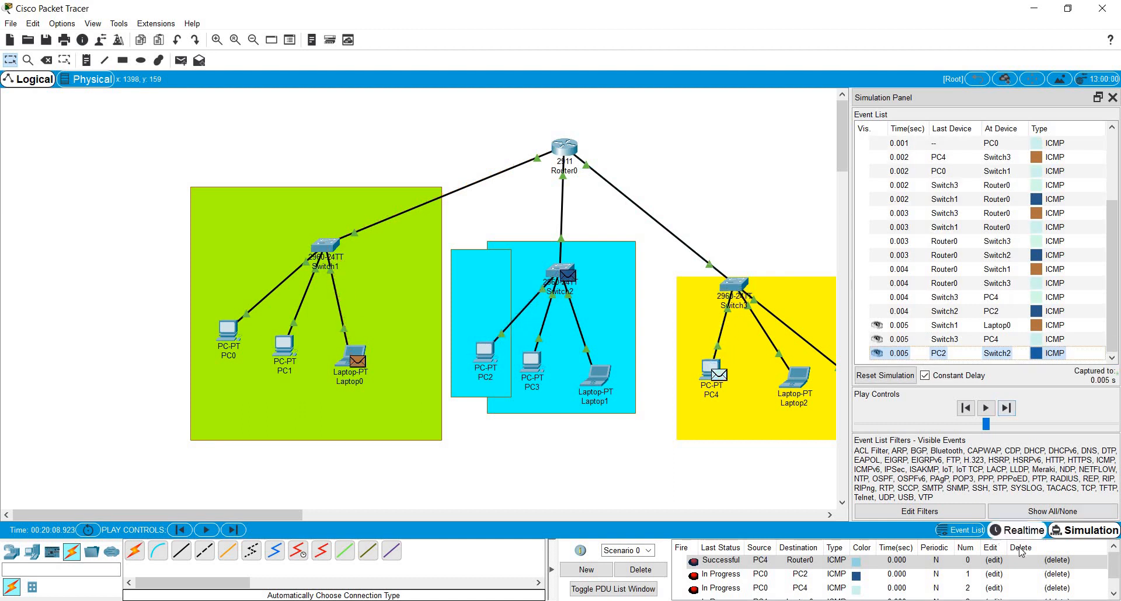
- Delete all PDUs from the scenario's list and return to Realtime mode
double_click(1054, 561)
double_click(1054, 561)
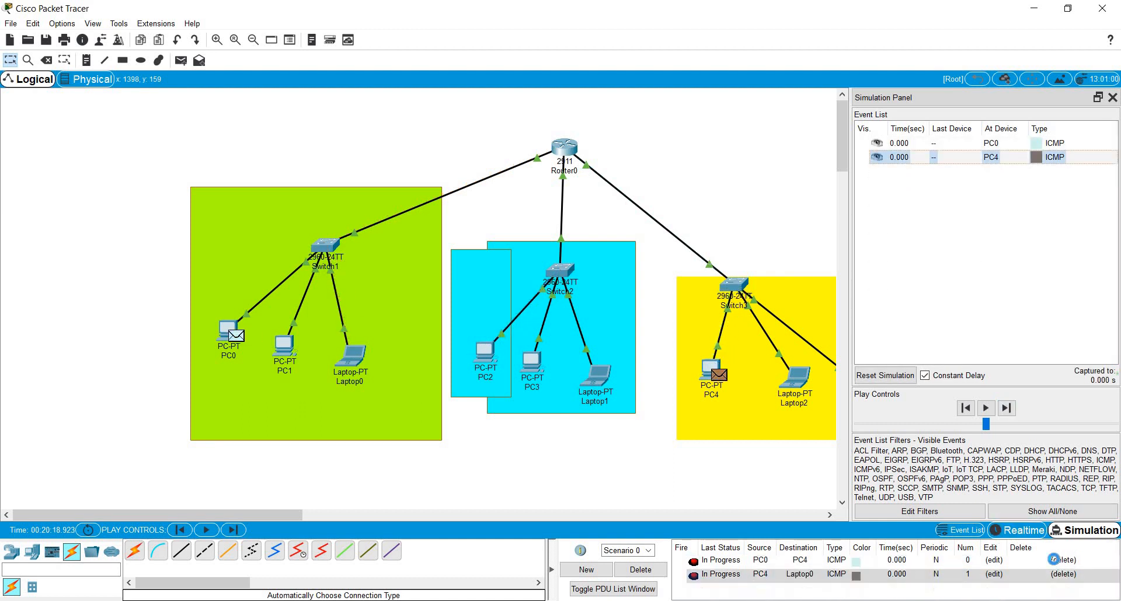
double_click(1055, 560)
click(1054, 561)
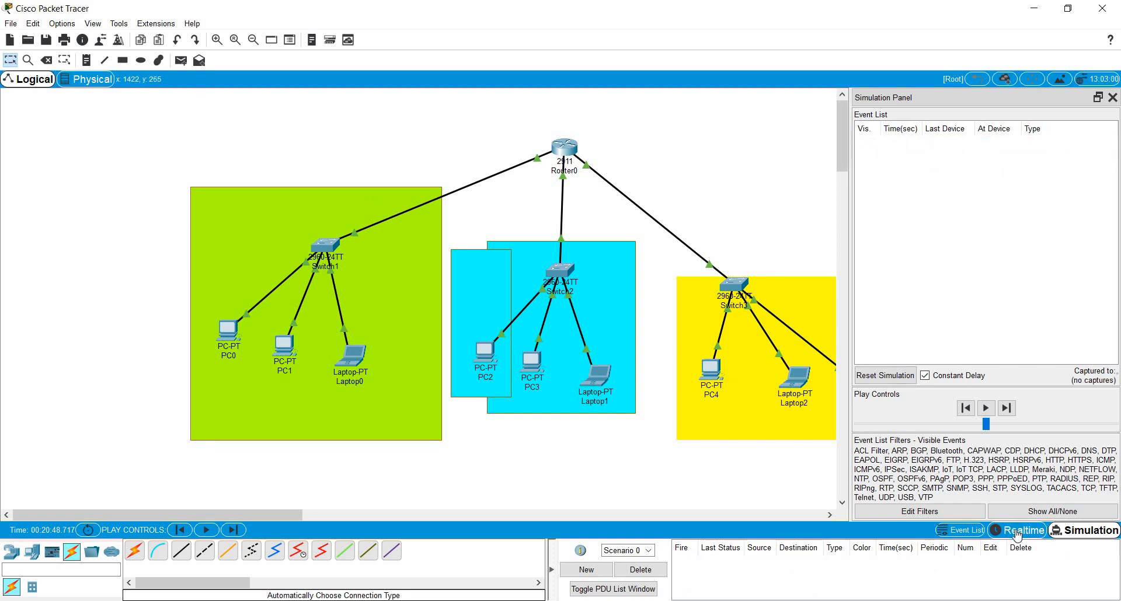
click(1018, 530)
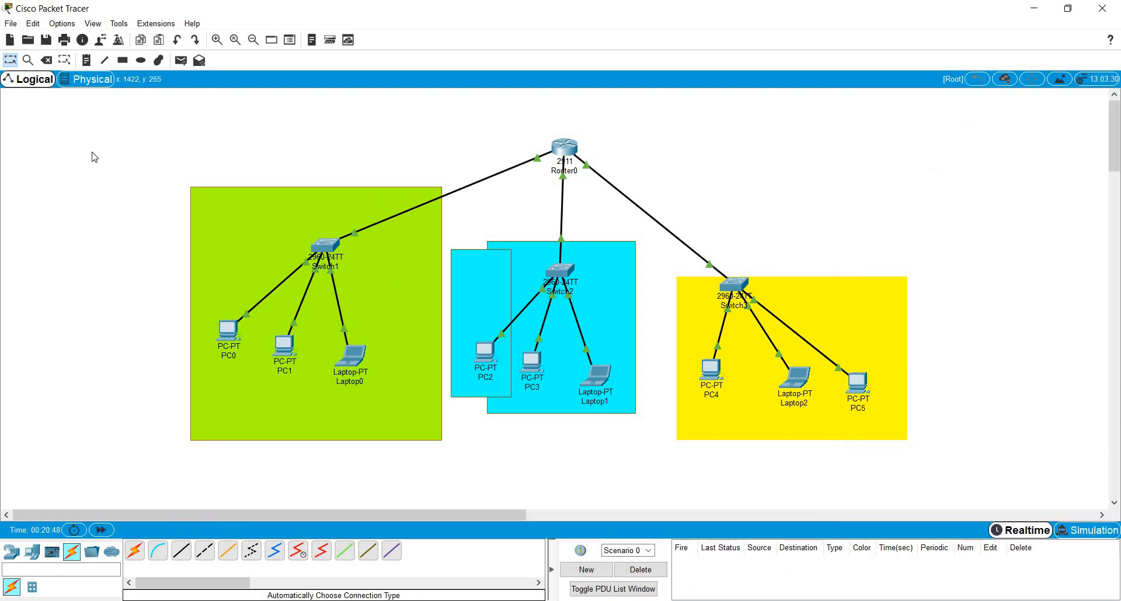
- Add a simple PDU from PC1 to PC5
click(181, 60)
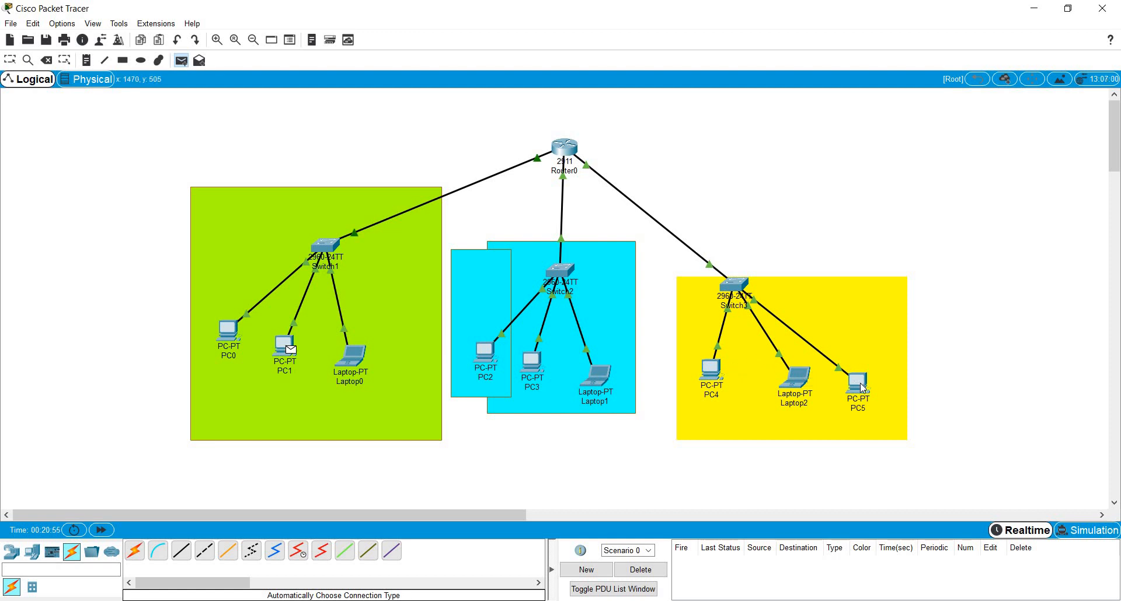
click(860, 383)
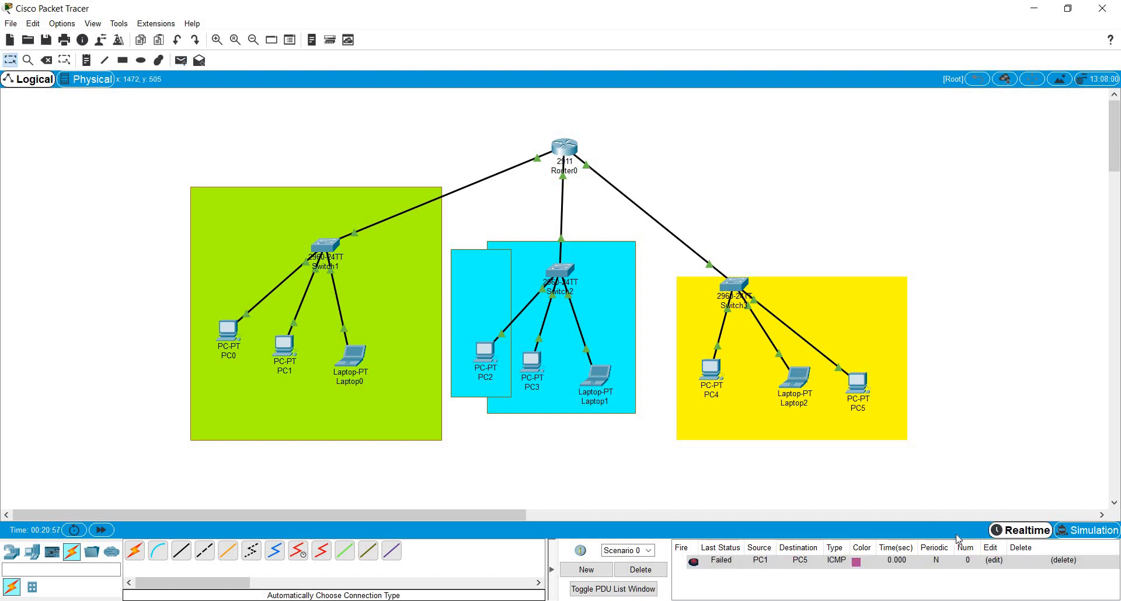
- Switch to Simulation mode and step the PC1-to-PC5 PDU forward event by event through Router0 until it reaches PC5
click(1095, 533)
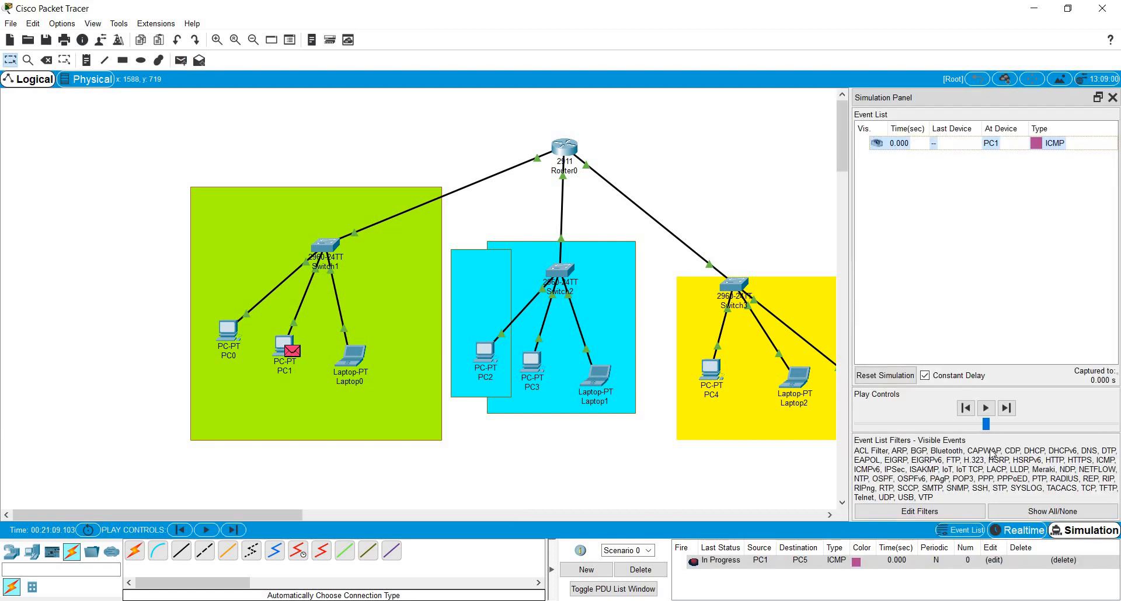
click(1006, 409)
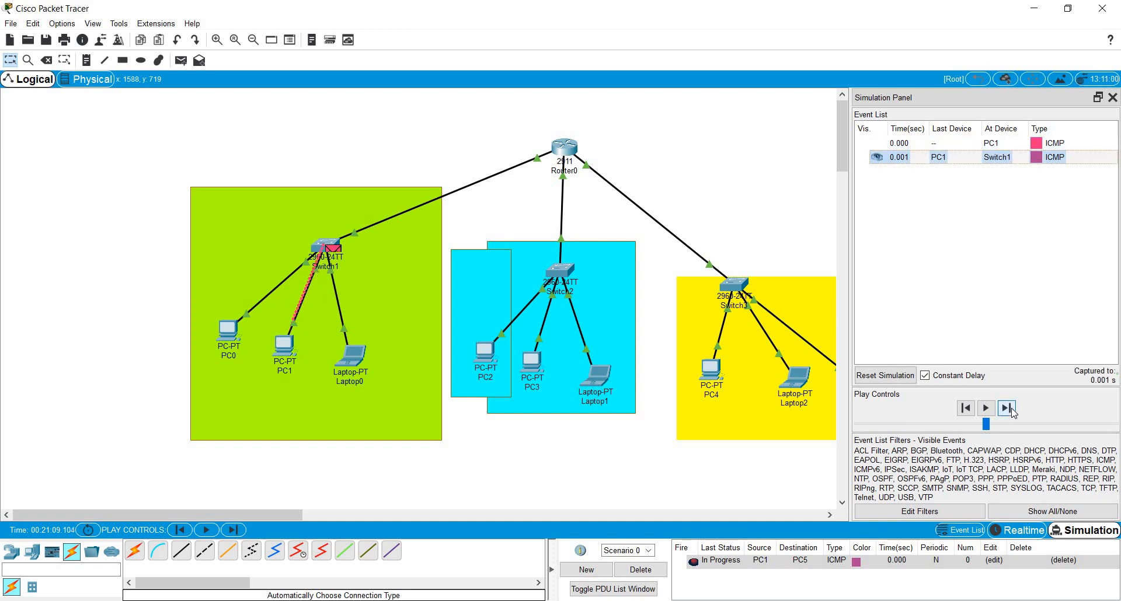
click(1011, 411)
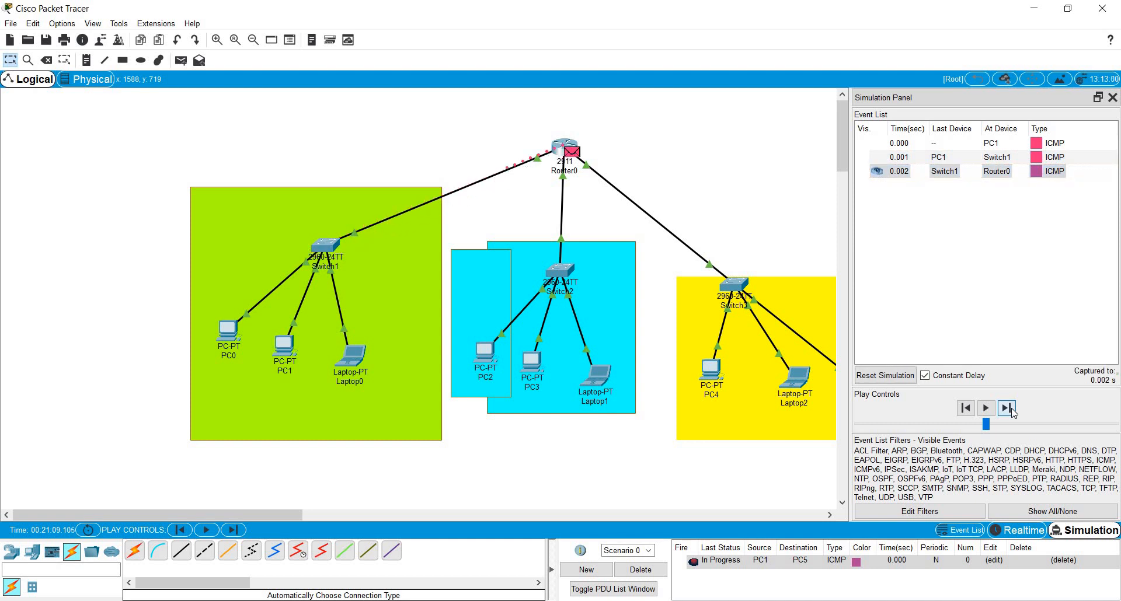
click(1012, 411)
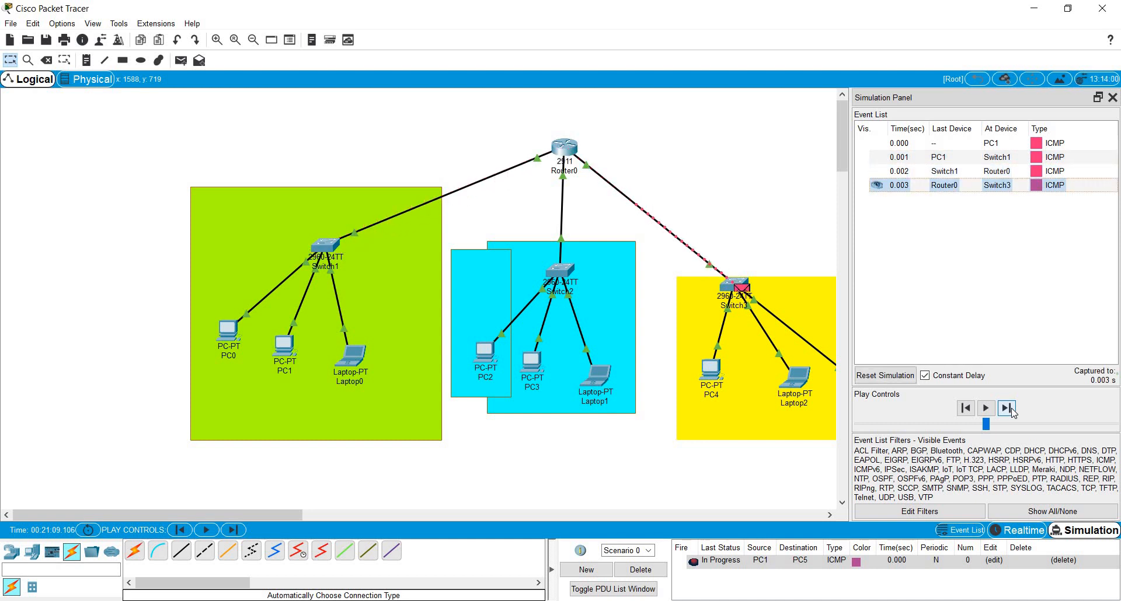
click(1011, 411)
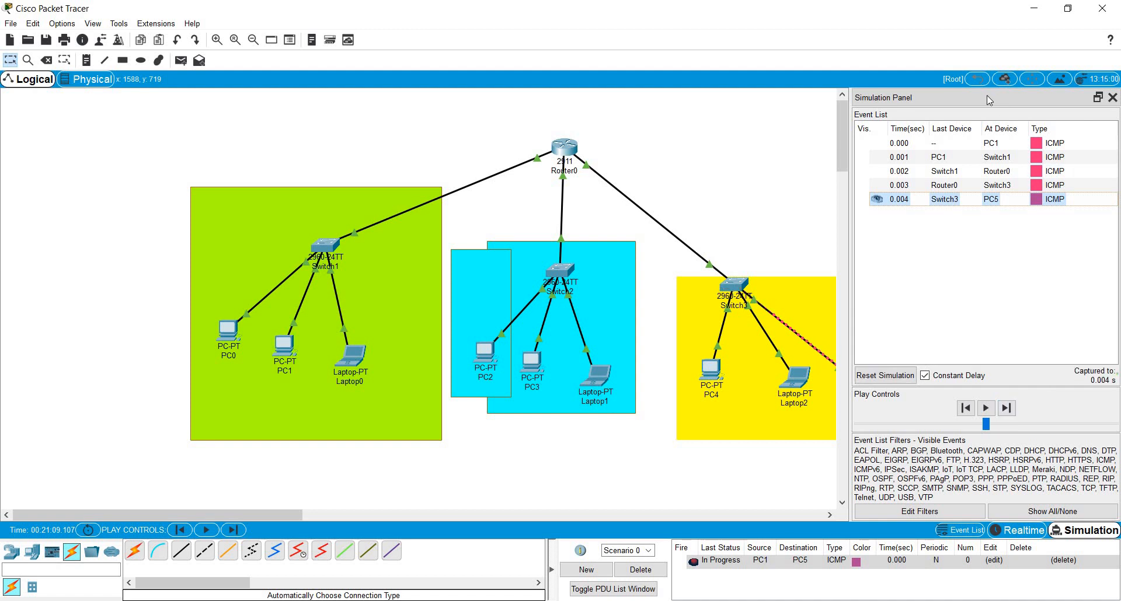
- Undock the Simulation Panel, step PC5's reply forward through Router0 back to PC1, and close the panel
drag(986, 96, 557, 98)
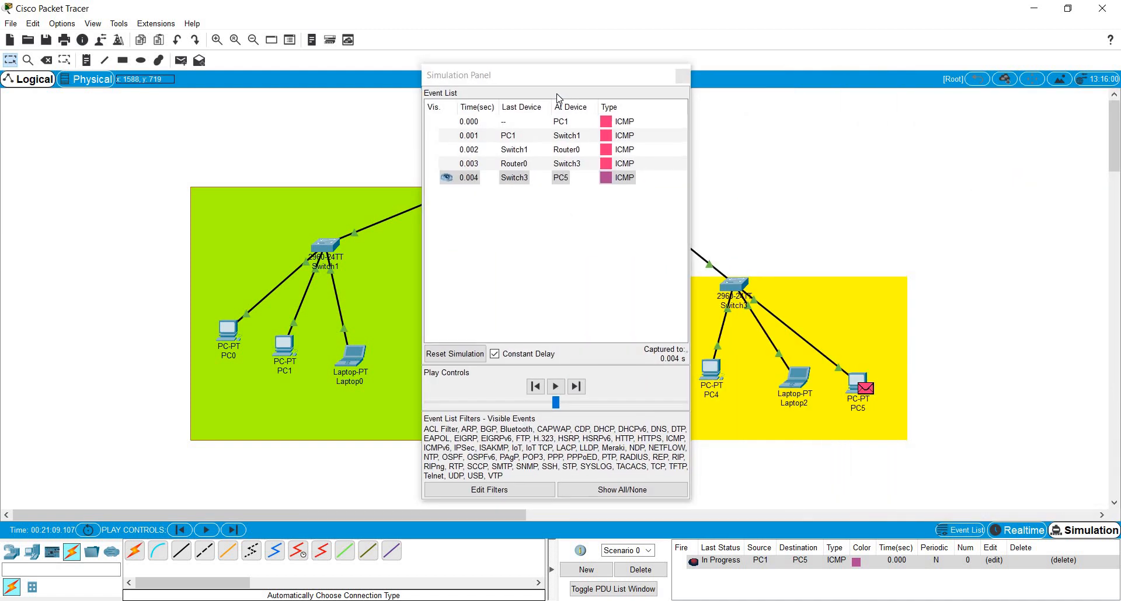
click(575, 387)
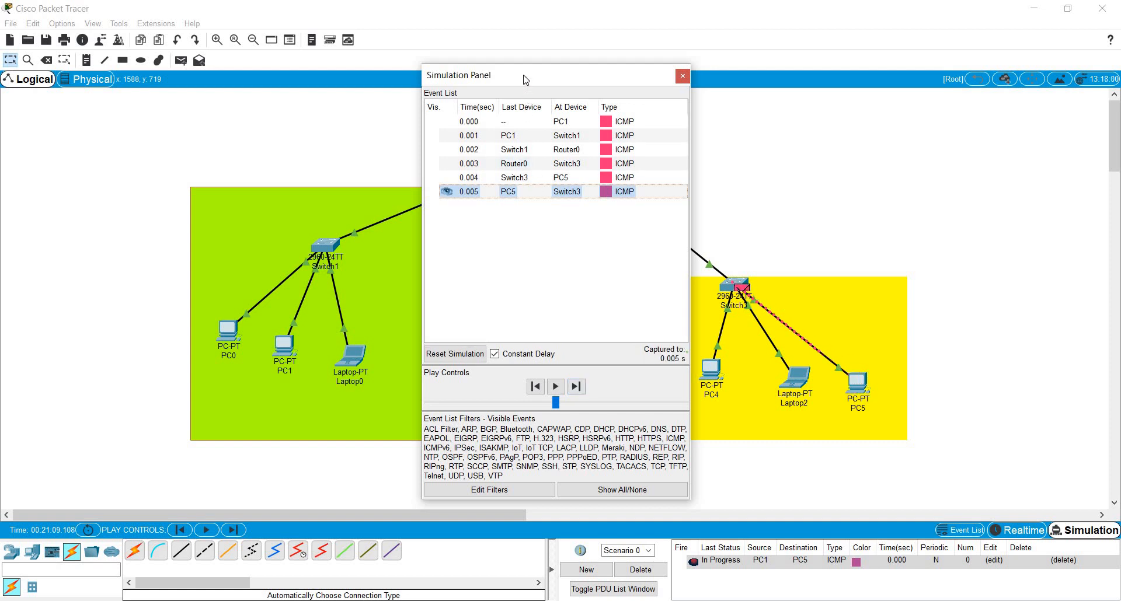
drag(525, 80, 906, 70)
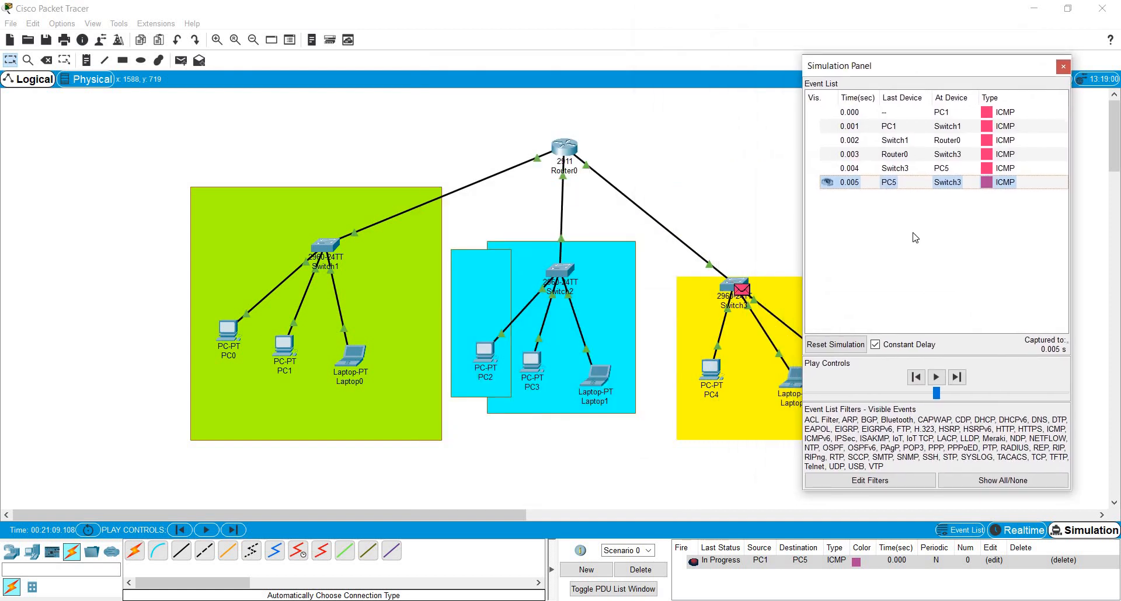
click(960, 380)
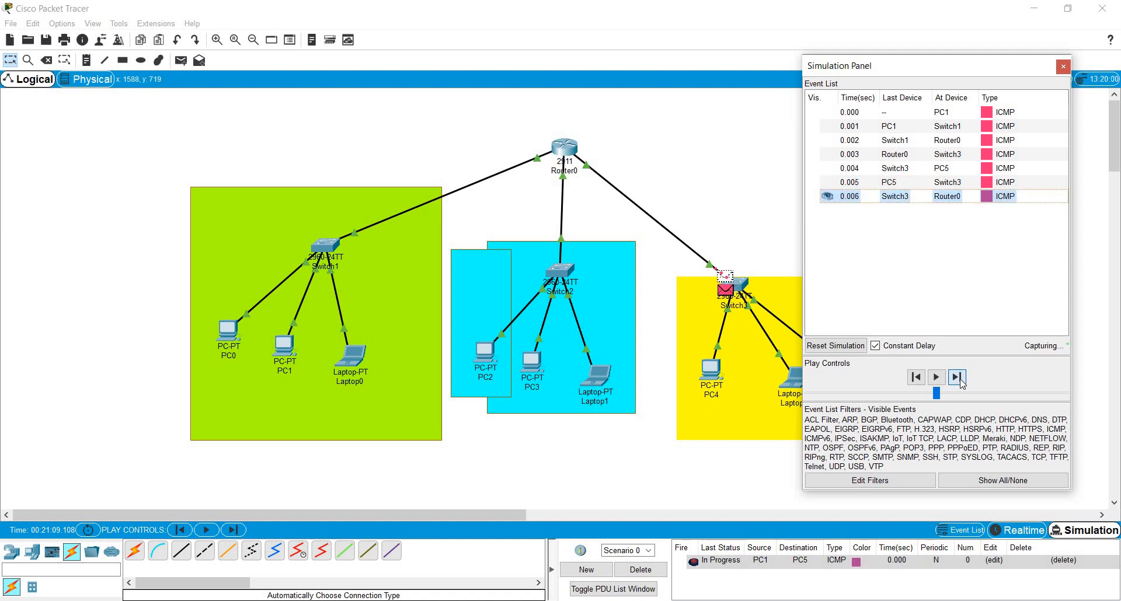
click(956, 378)
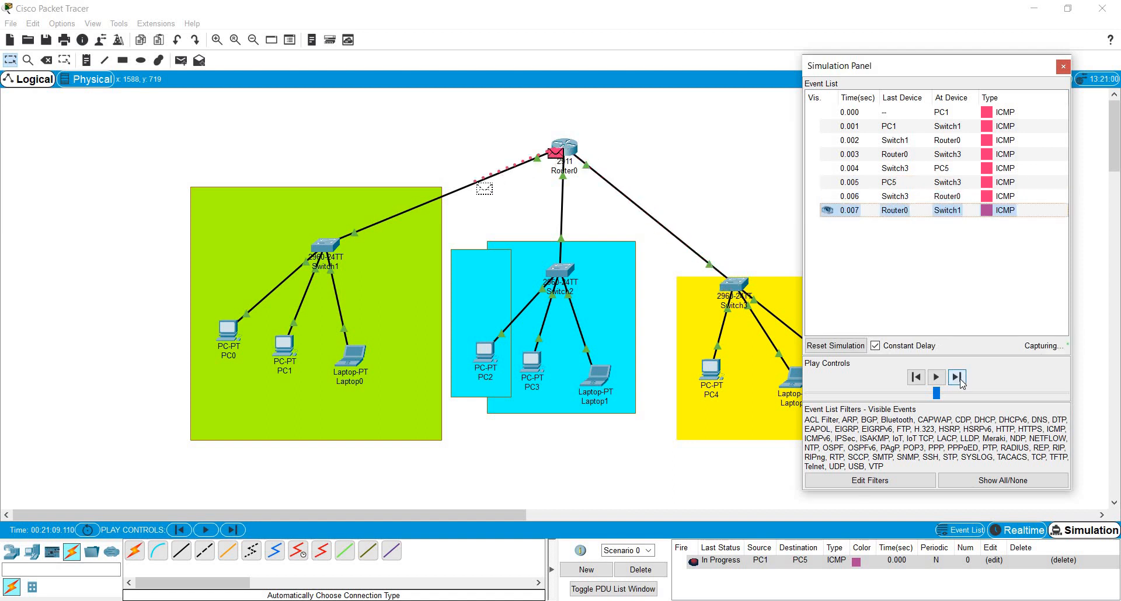
click(957, 378)
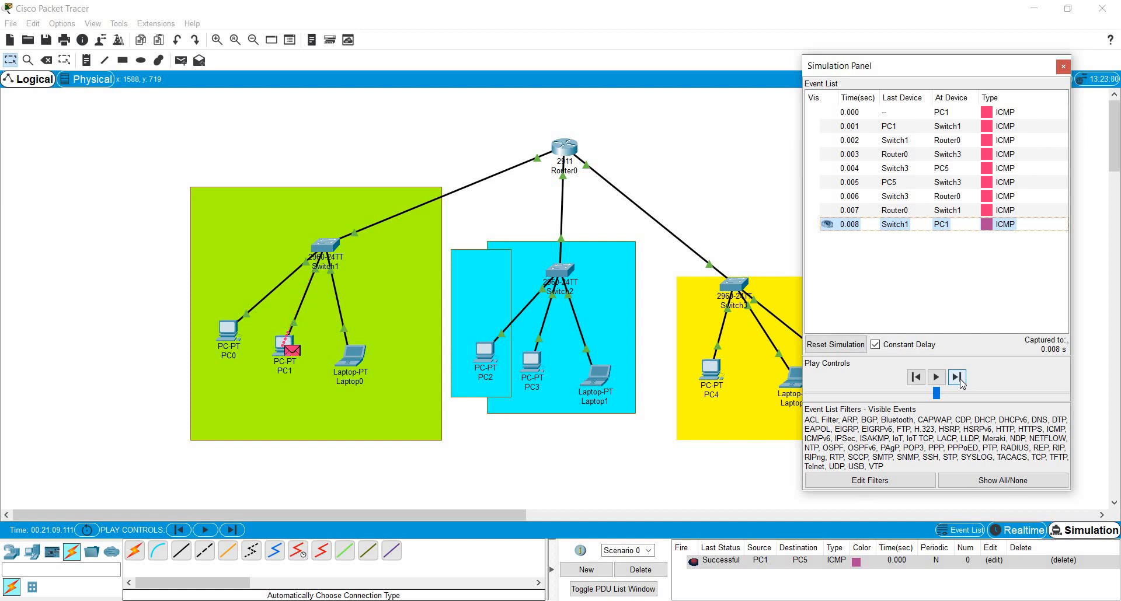
click(1063, 67)
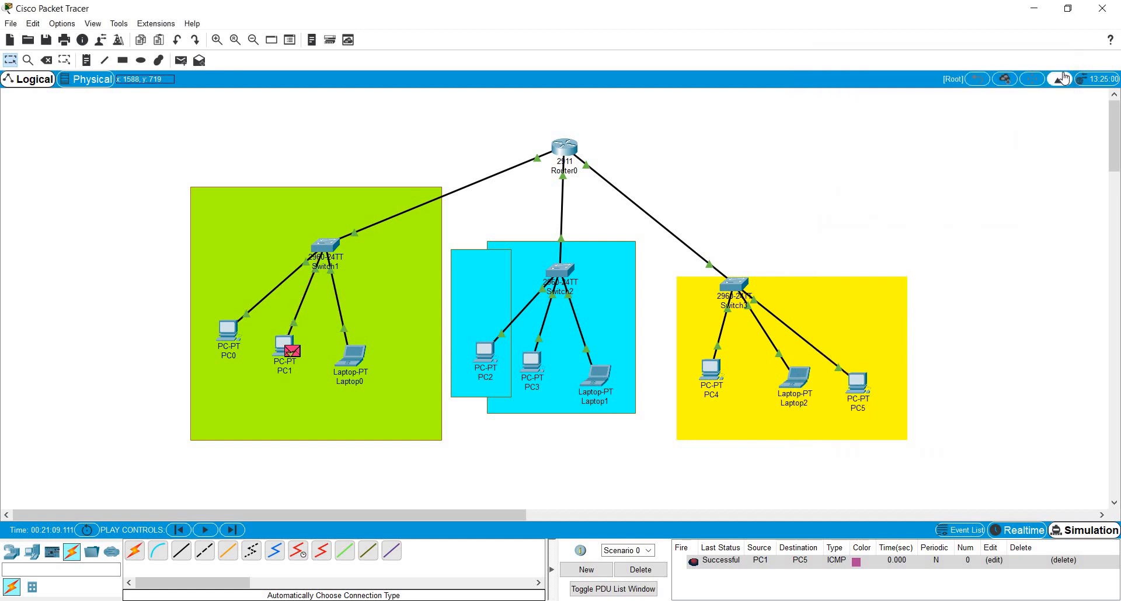